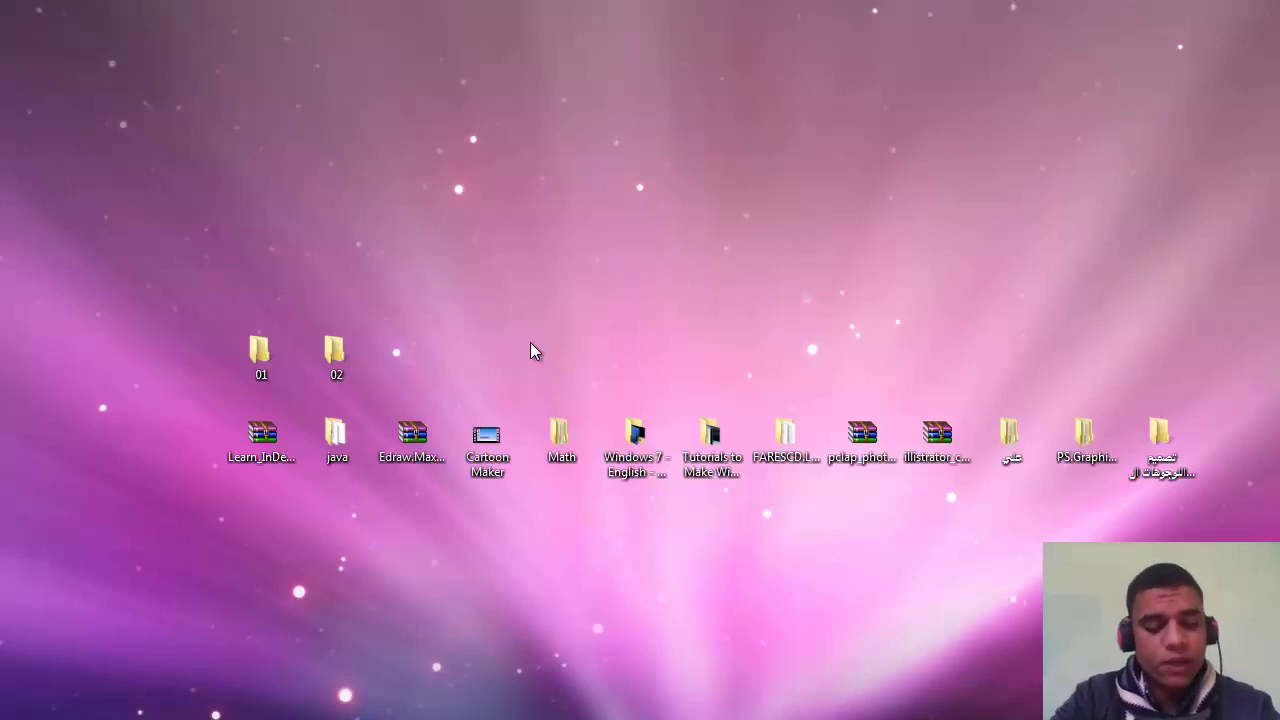
Run msconfig to open the System Configuration utility.
key(super+r)
drag(149, 529, 184, 316)
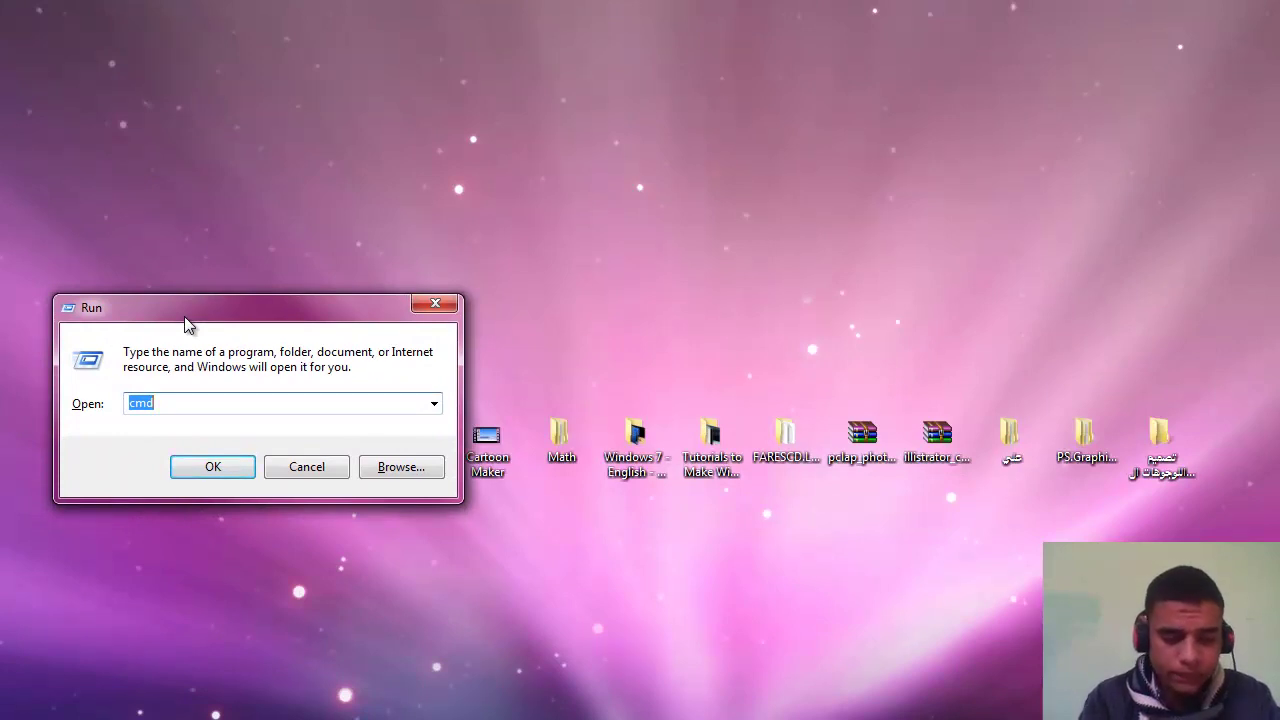
key(BackSpace)
text(m)
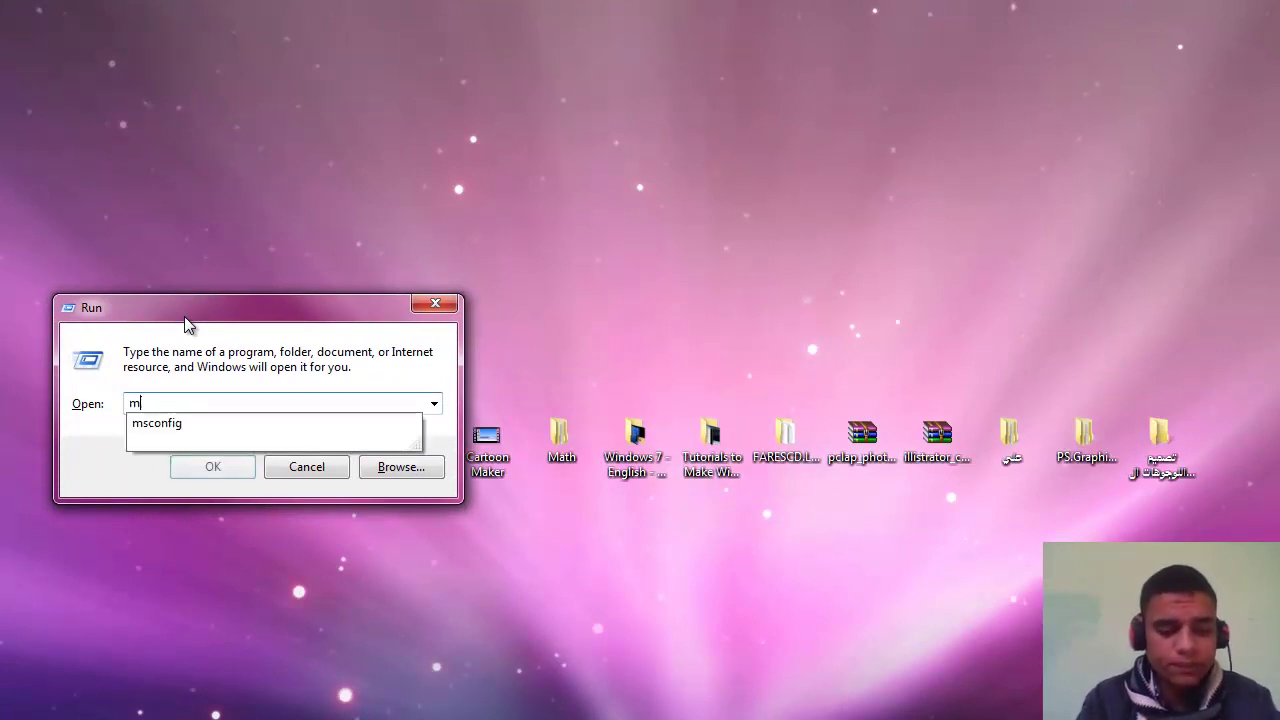
text(sconfig)
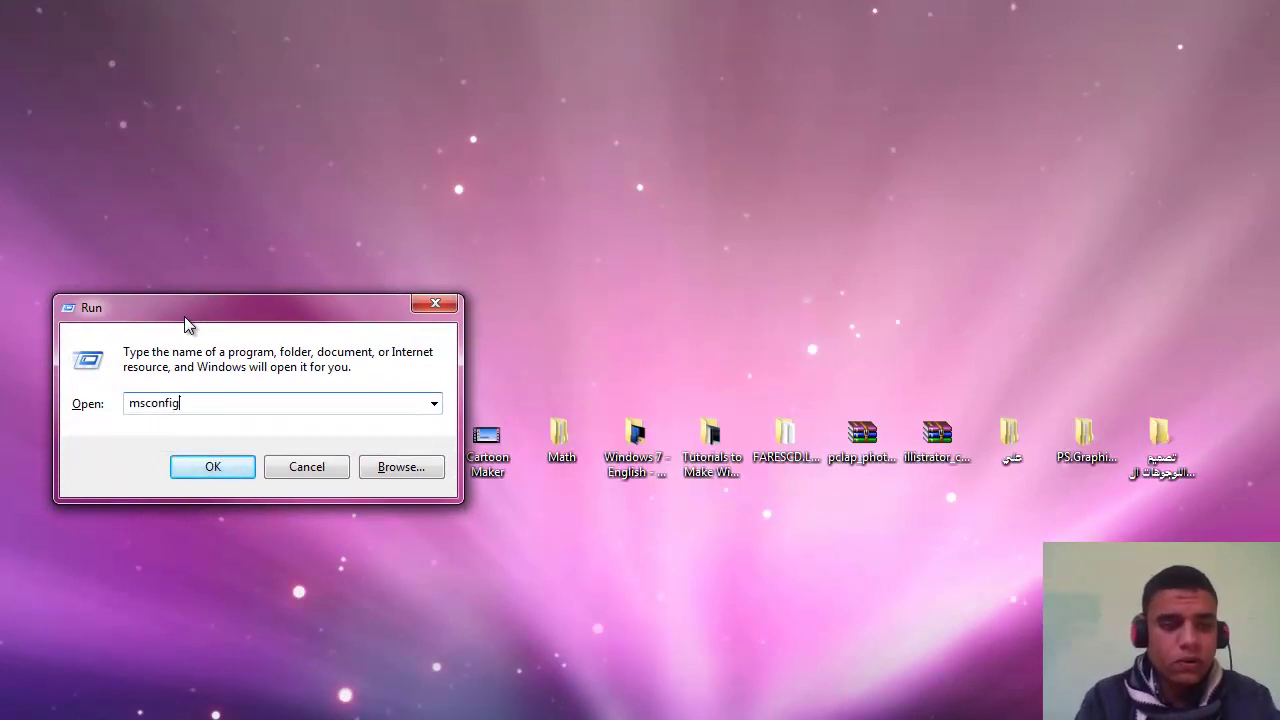
key(Return)
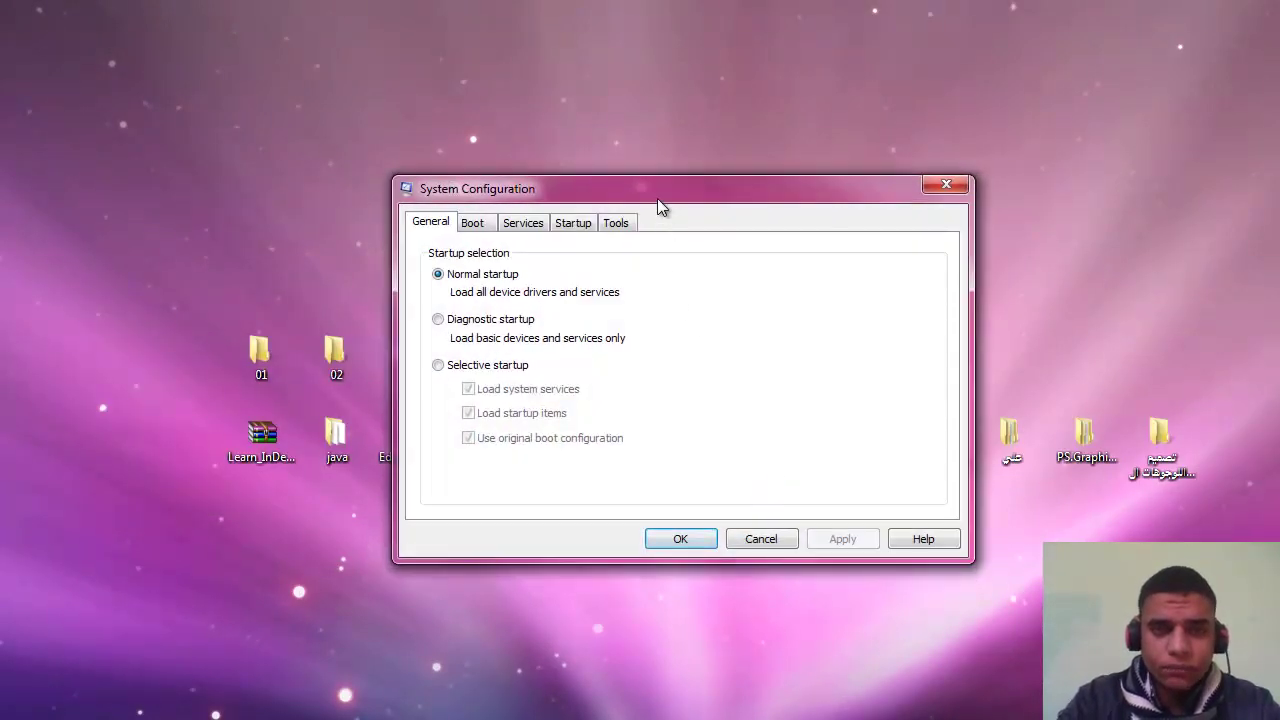
Review the full list of startup items in System Configuration, closing it without making changes.
drag(660, 200, 624, 106)
click(537, 127)
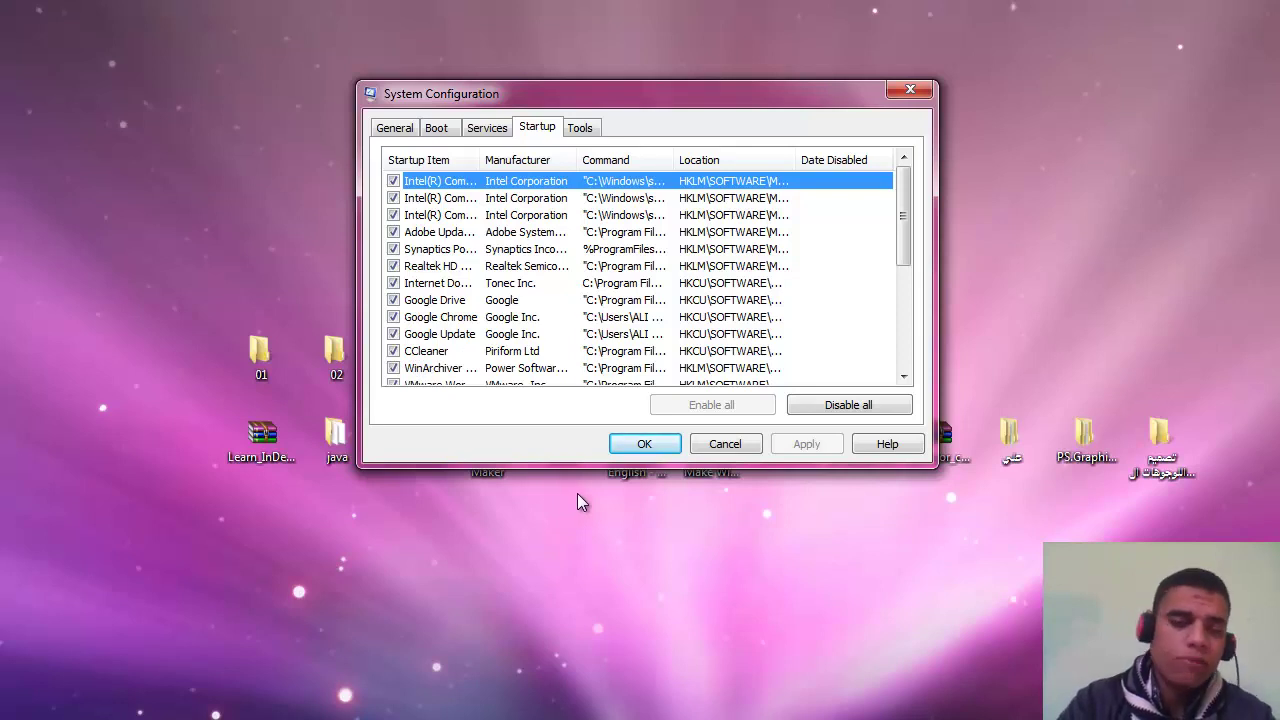
drag(906, 221, 907, 338)
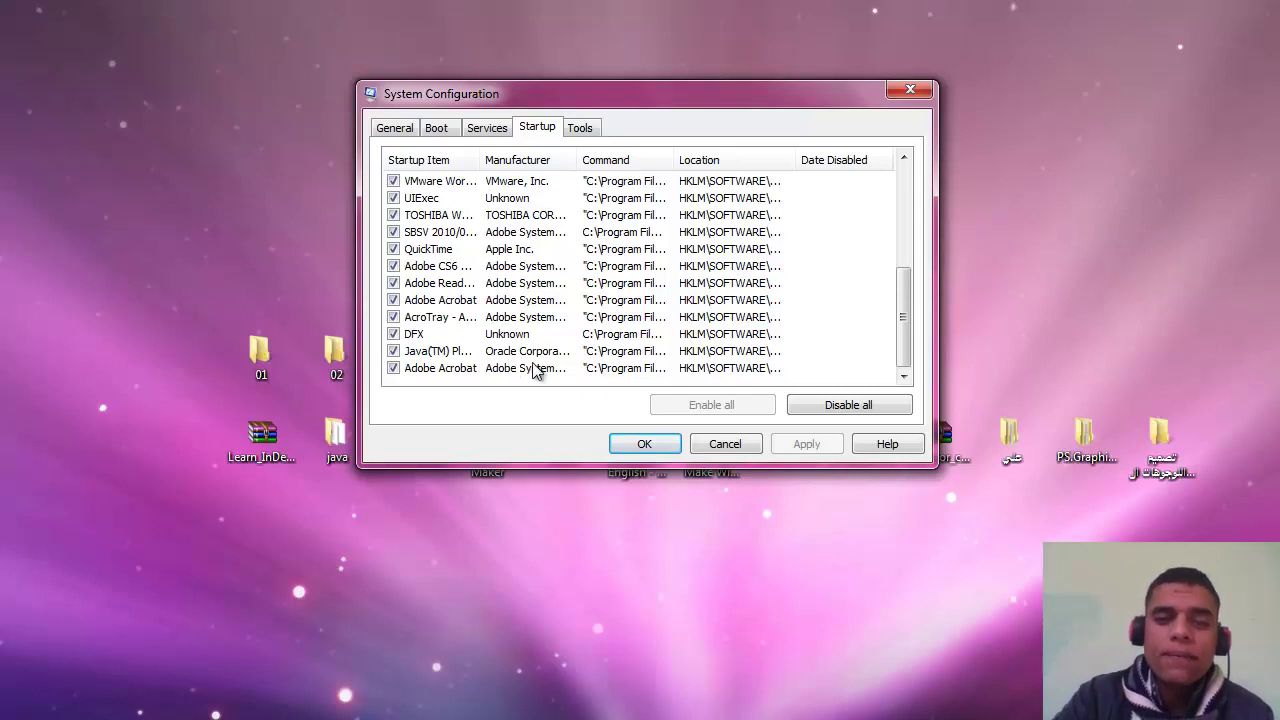
click(726, 446)
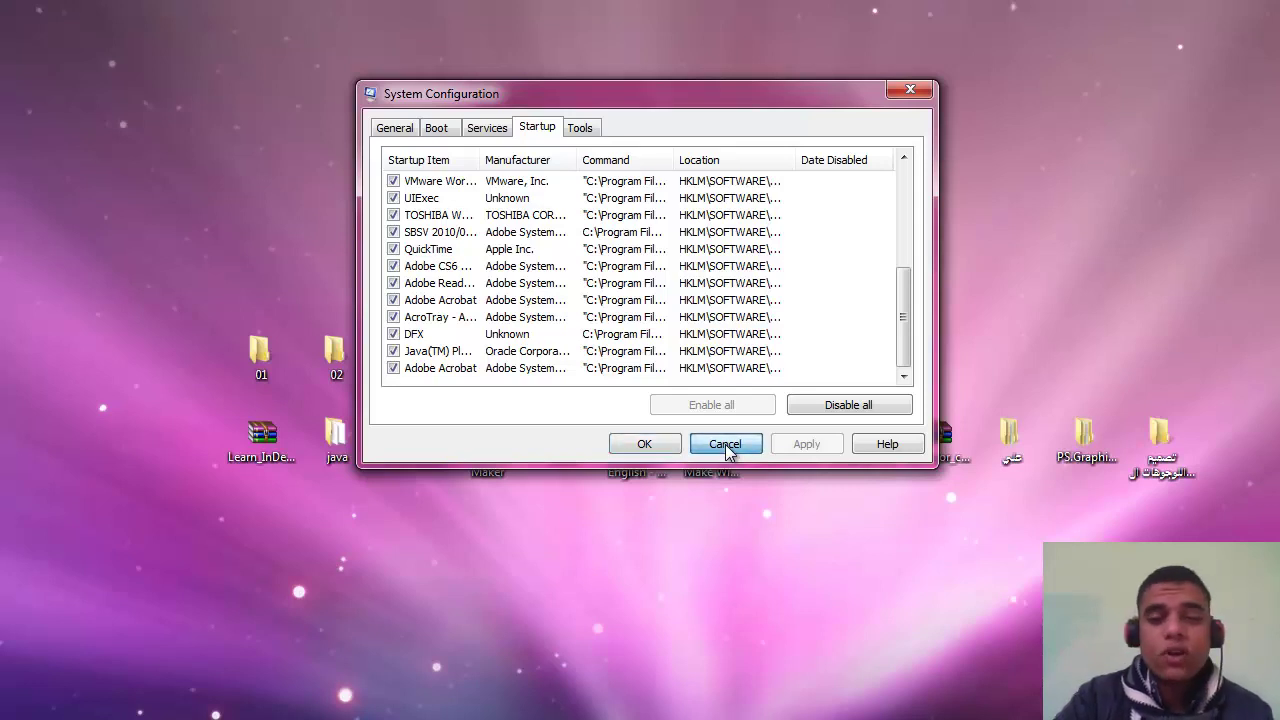
Run dxdiag to open the DirectX Diagnostic Tool.
key(super+r)
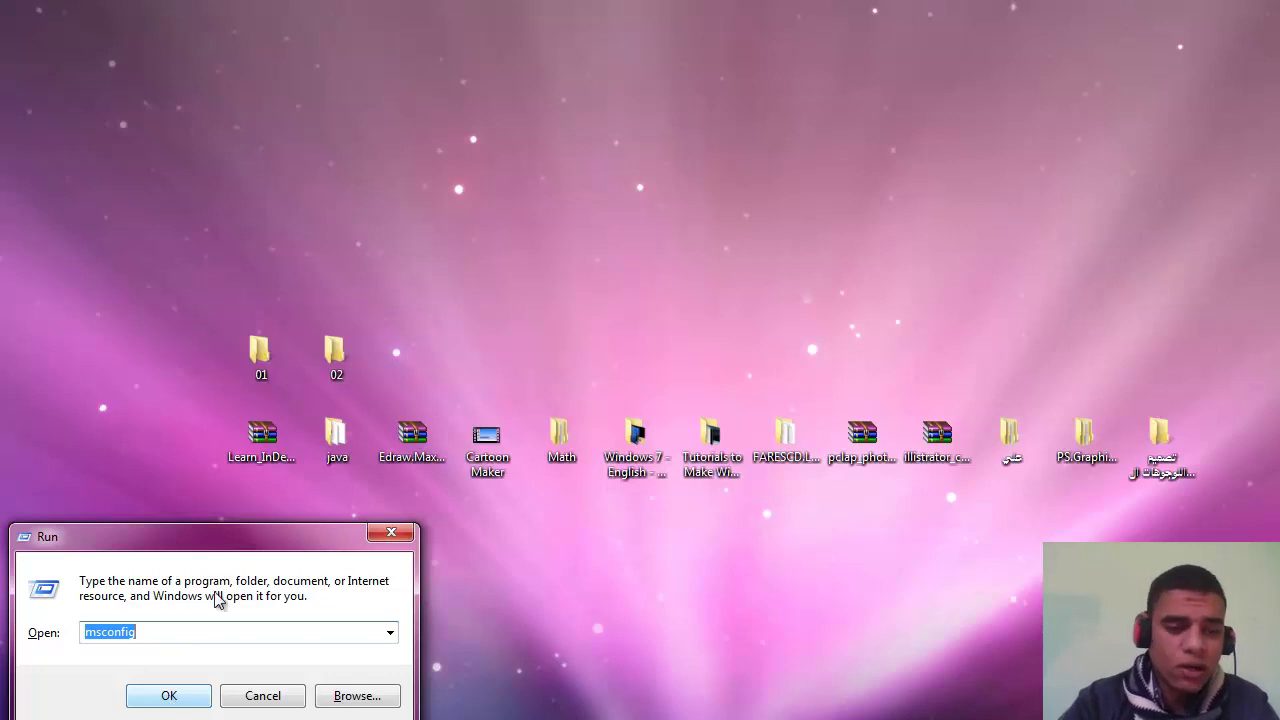
drag(237, 528, 247, 258)
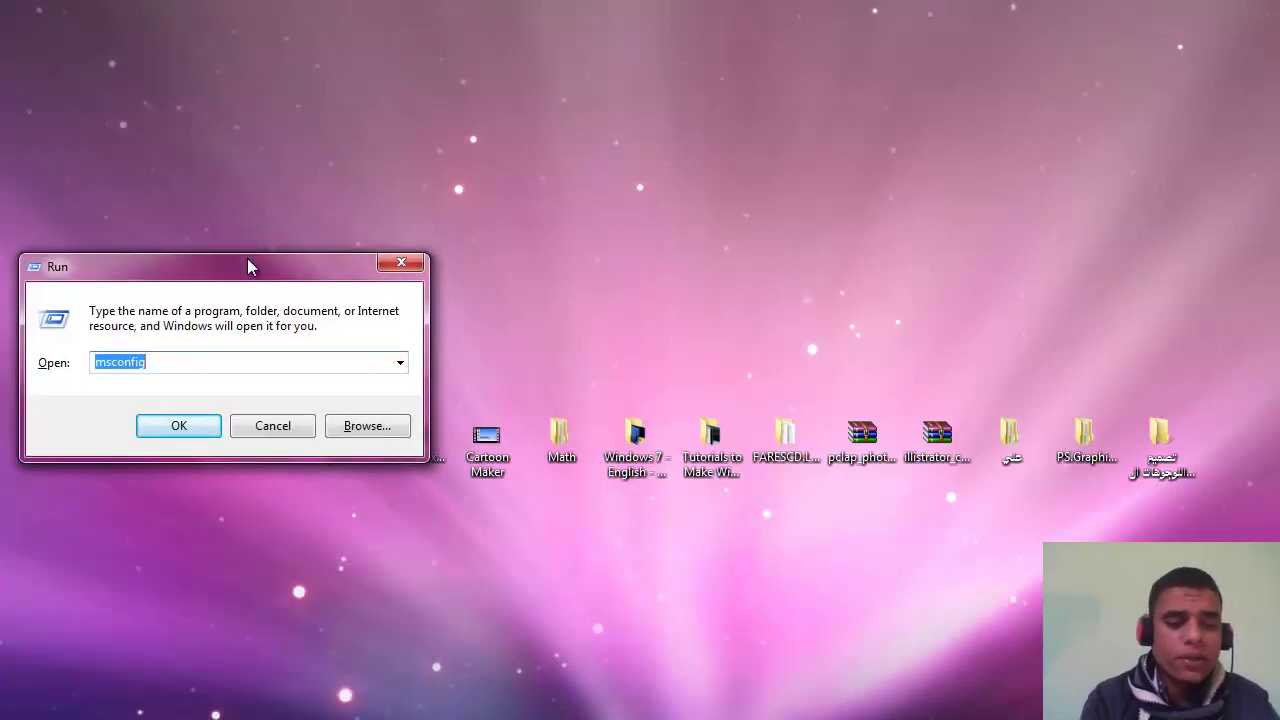
text(p)
key(BackSpace)
text(dxdia)
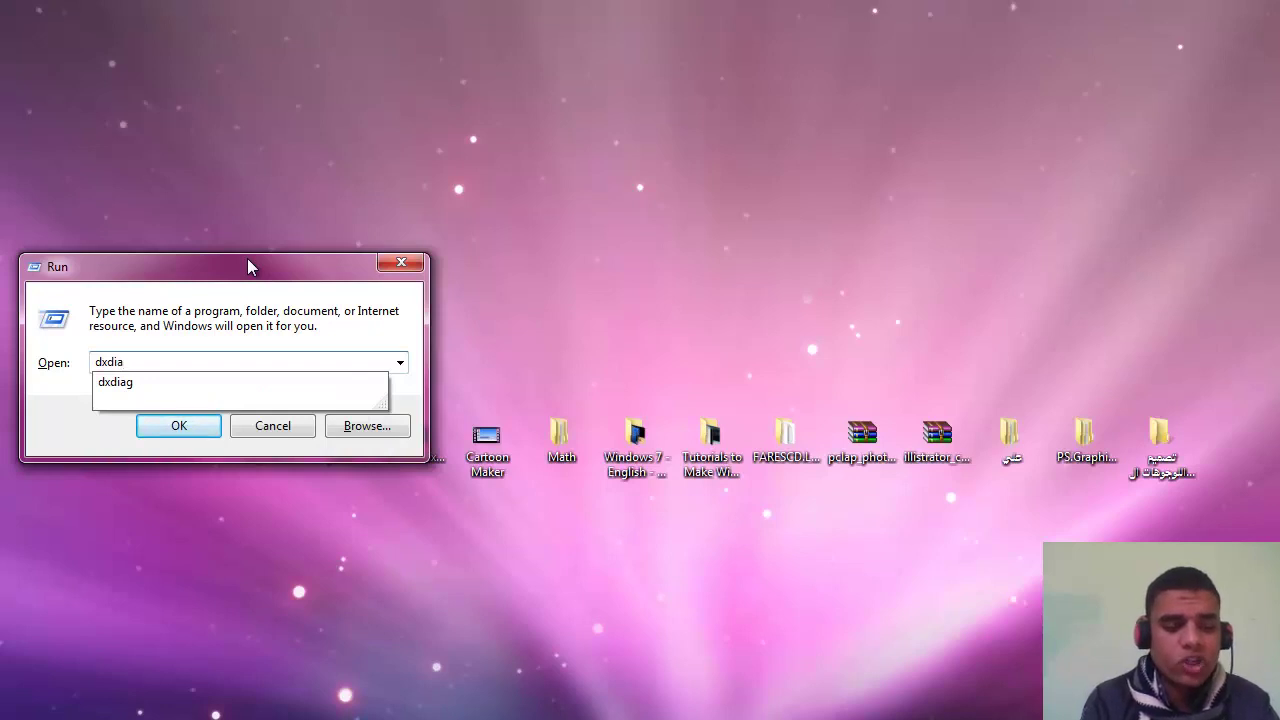
text(g)
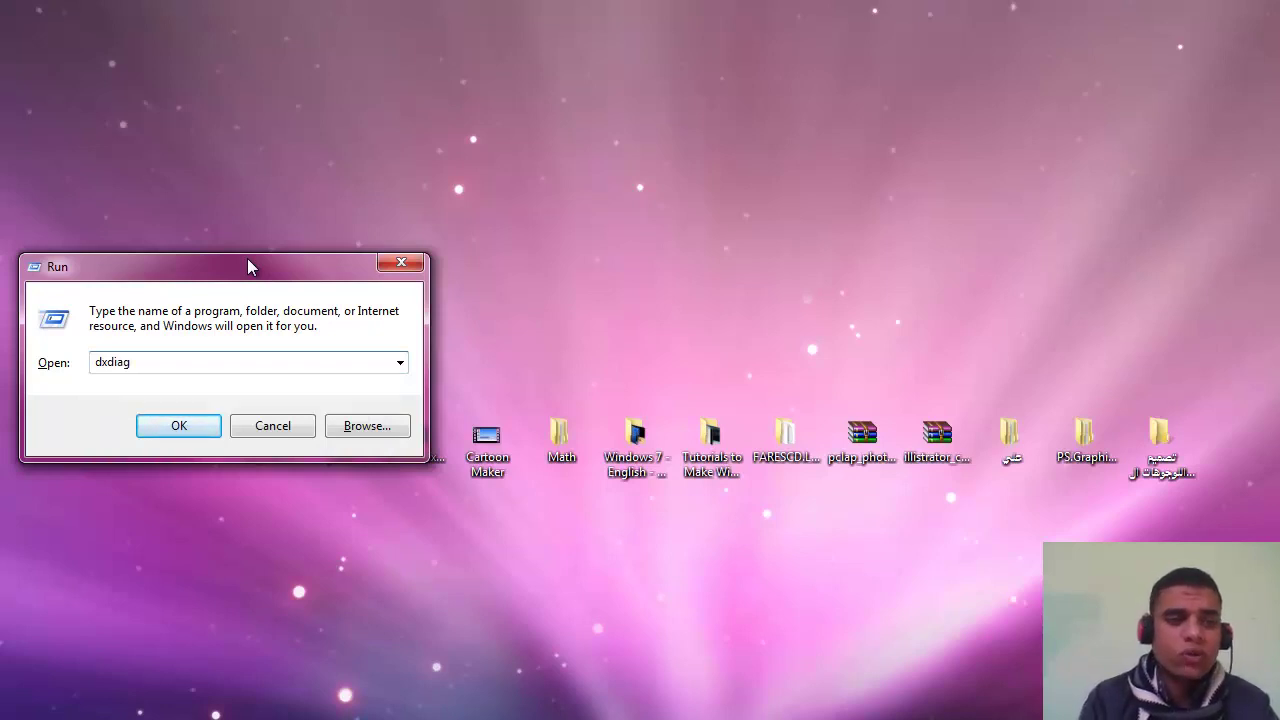
key(Return)
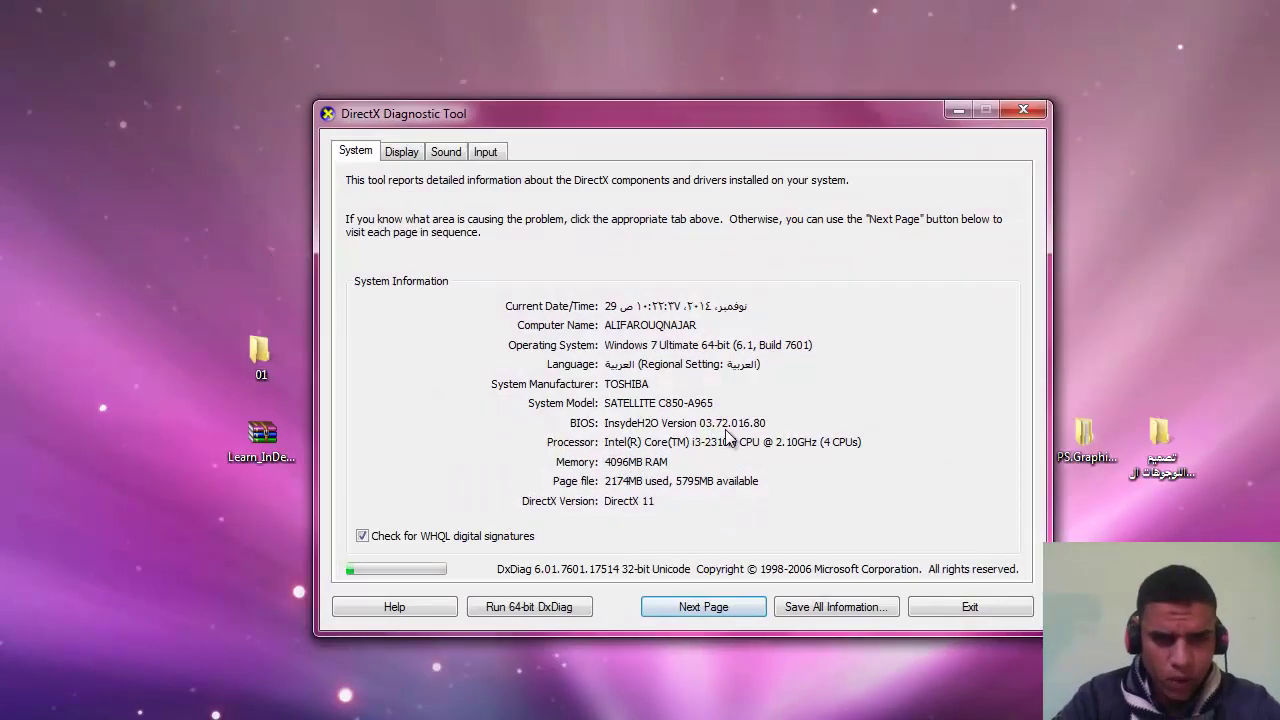
Examine the computer's system information and its display device details in the DirectX Diagnostic Tool.
drag(580, 118, 553, 91)
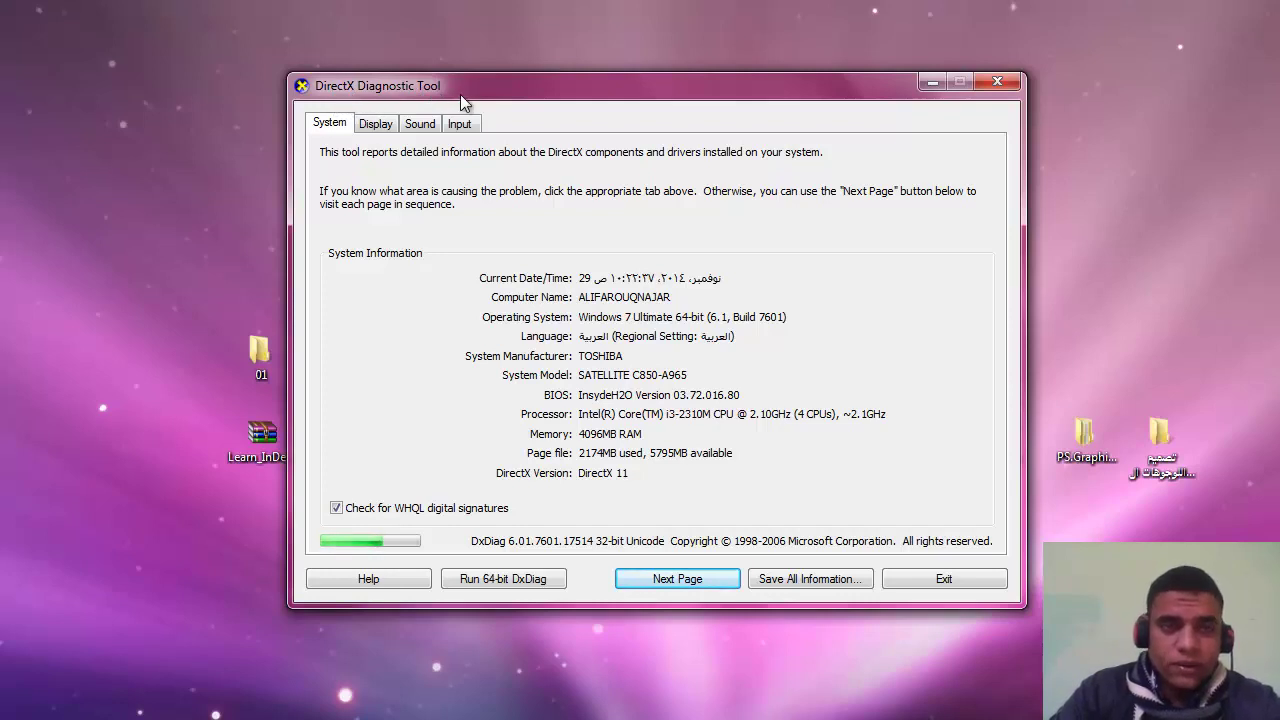
drag(463, 103, 454, 84)
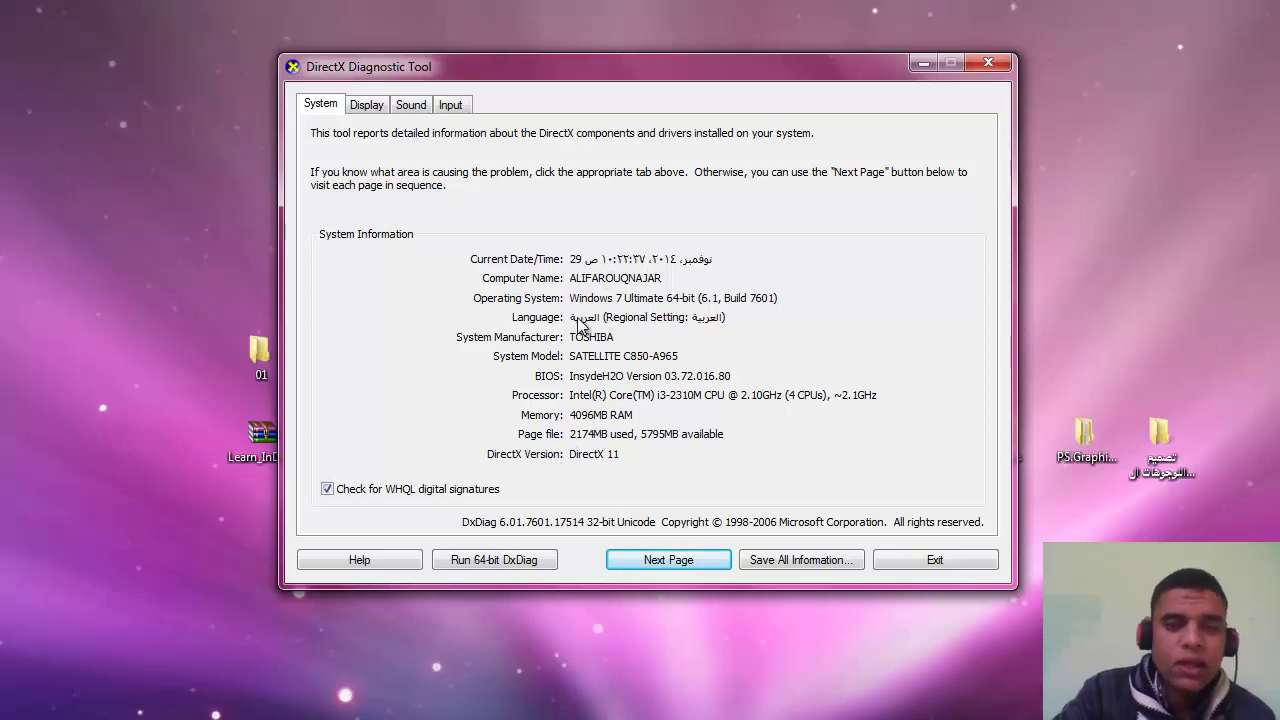
click(367, 108)
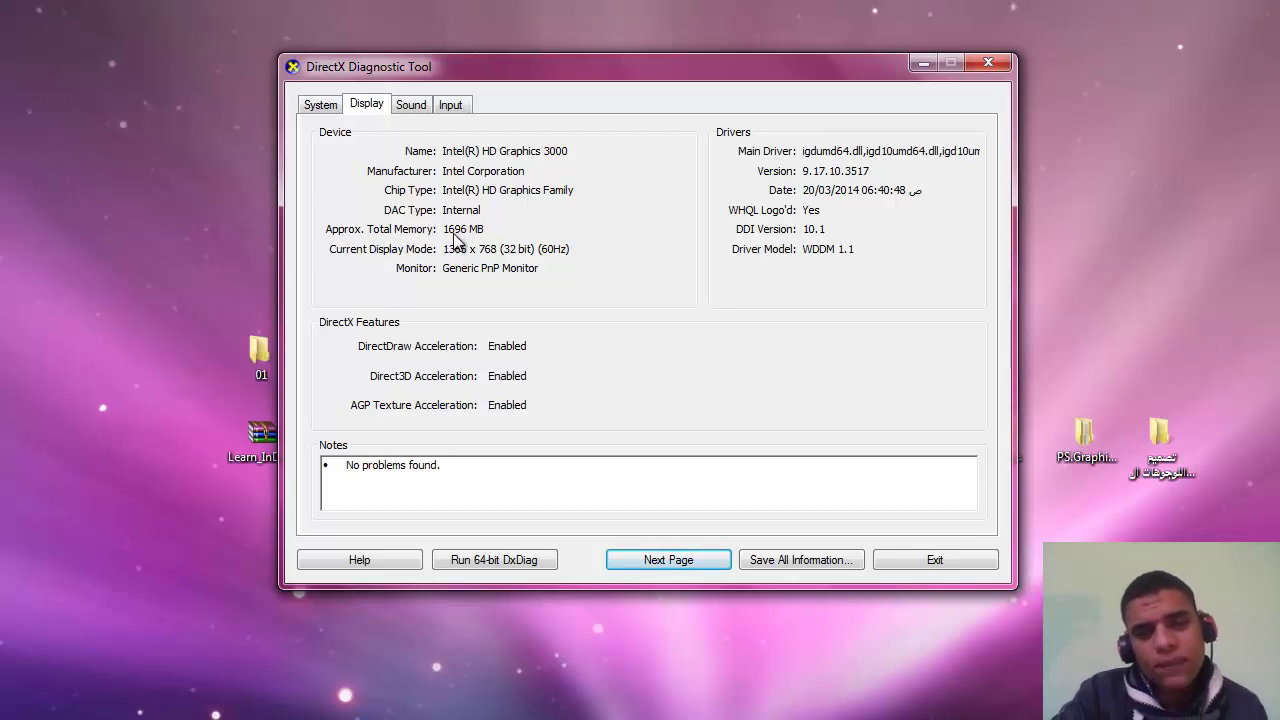
click(324, 106)
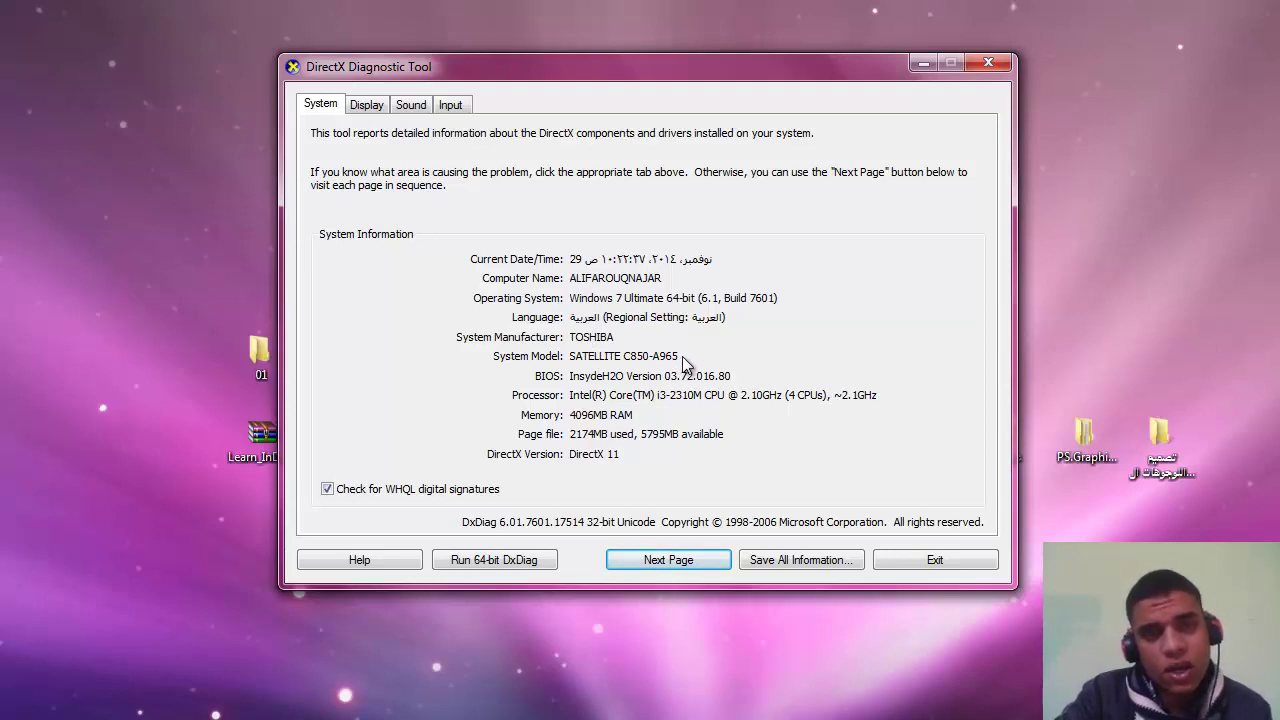
Check the drives listed in Computer, closing that window and the DirectX Diagnostic Tool when done.
click(5, 710)
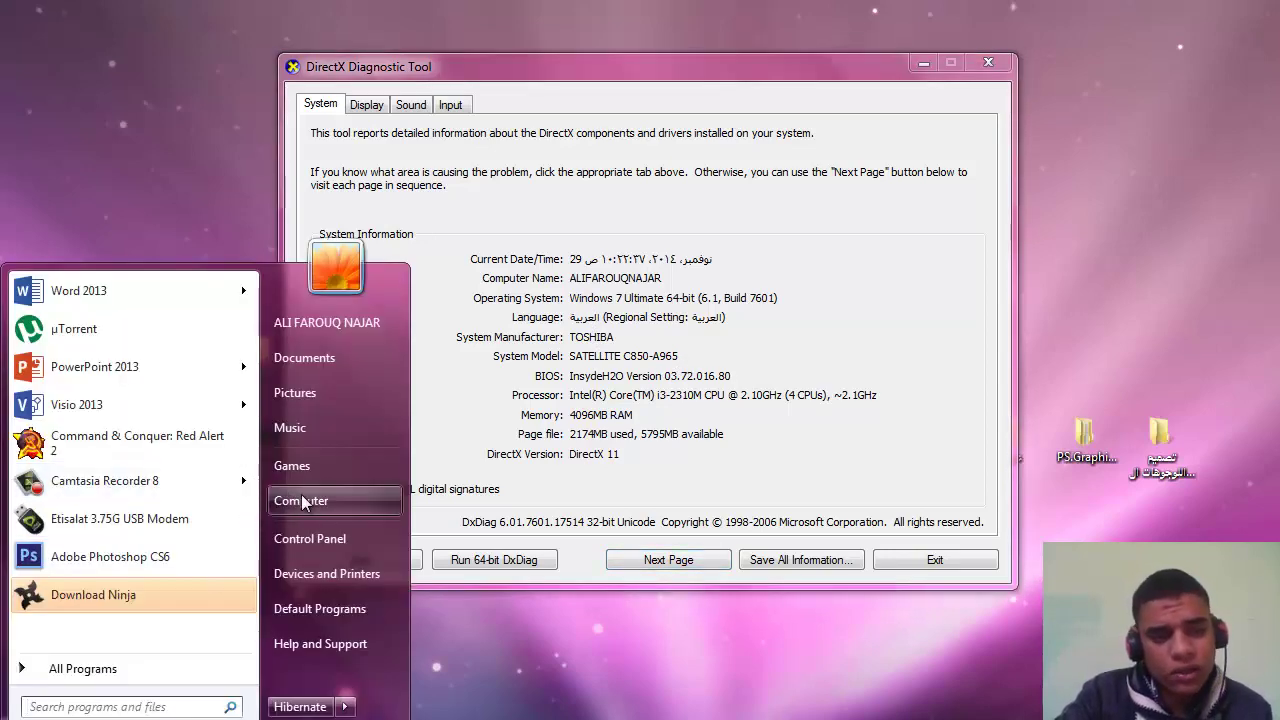
click(301, 500)
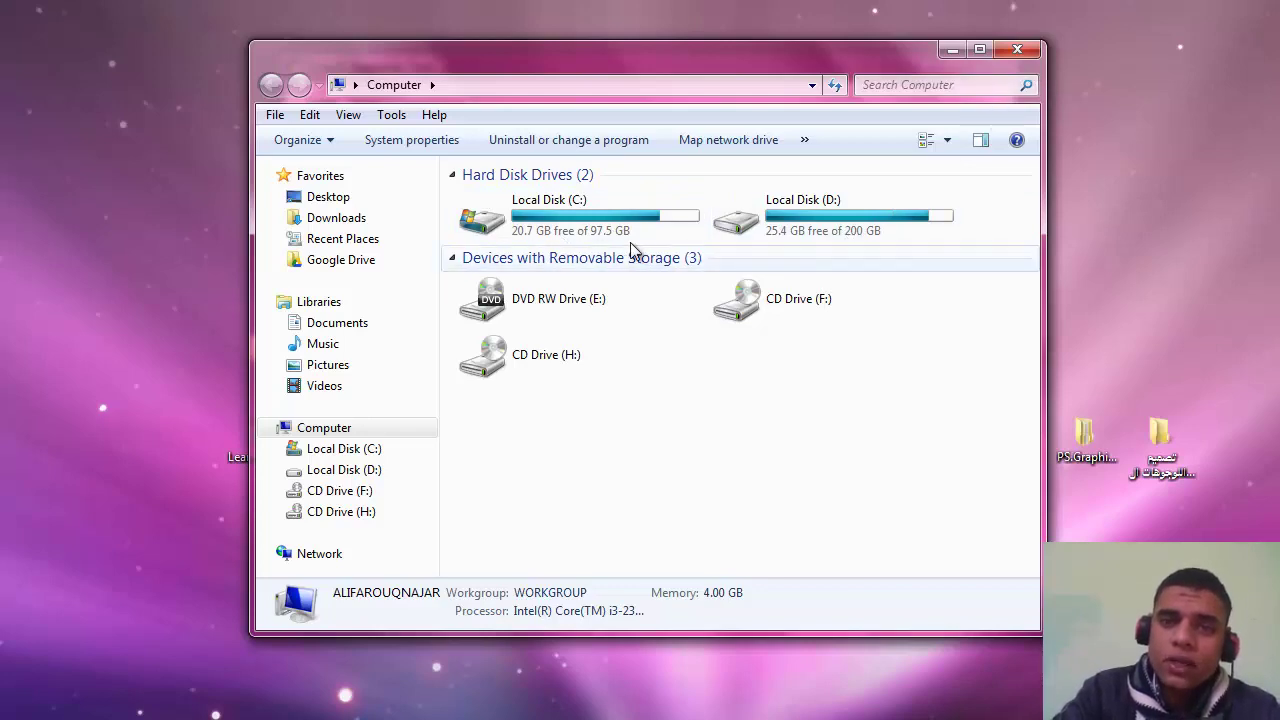
click(1019, 49)
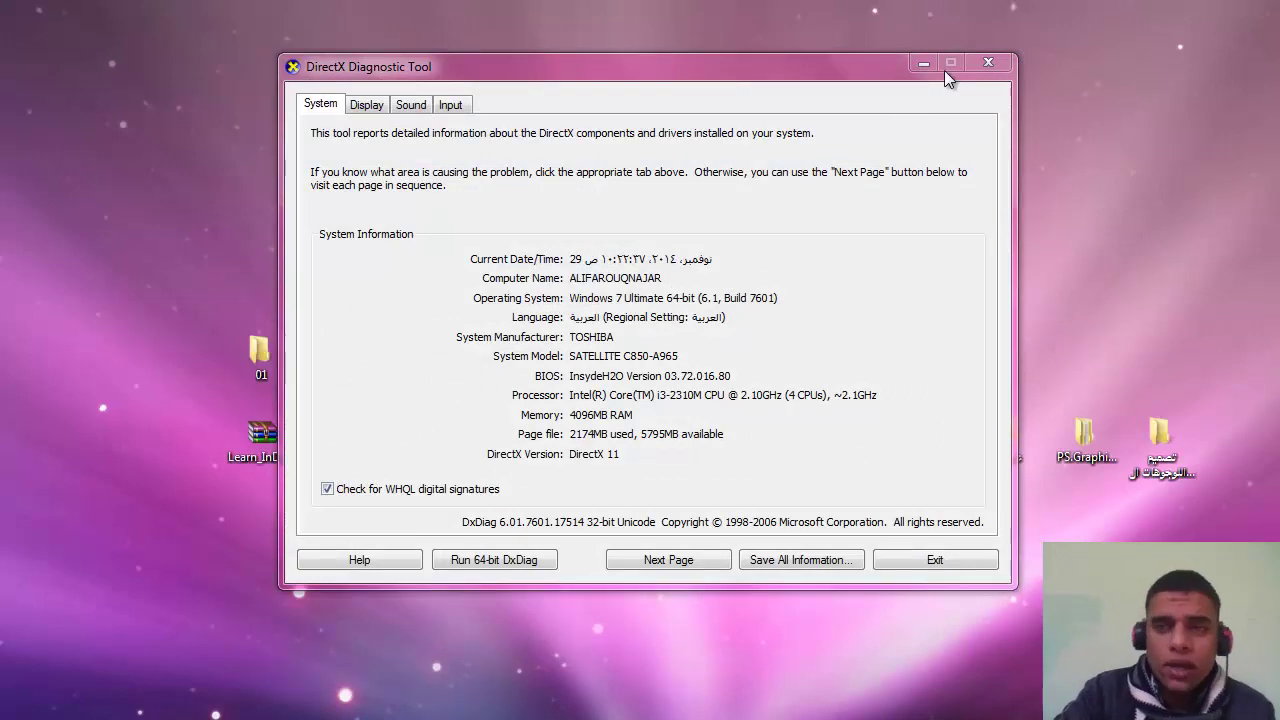
click(988, 62)
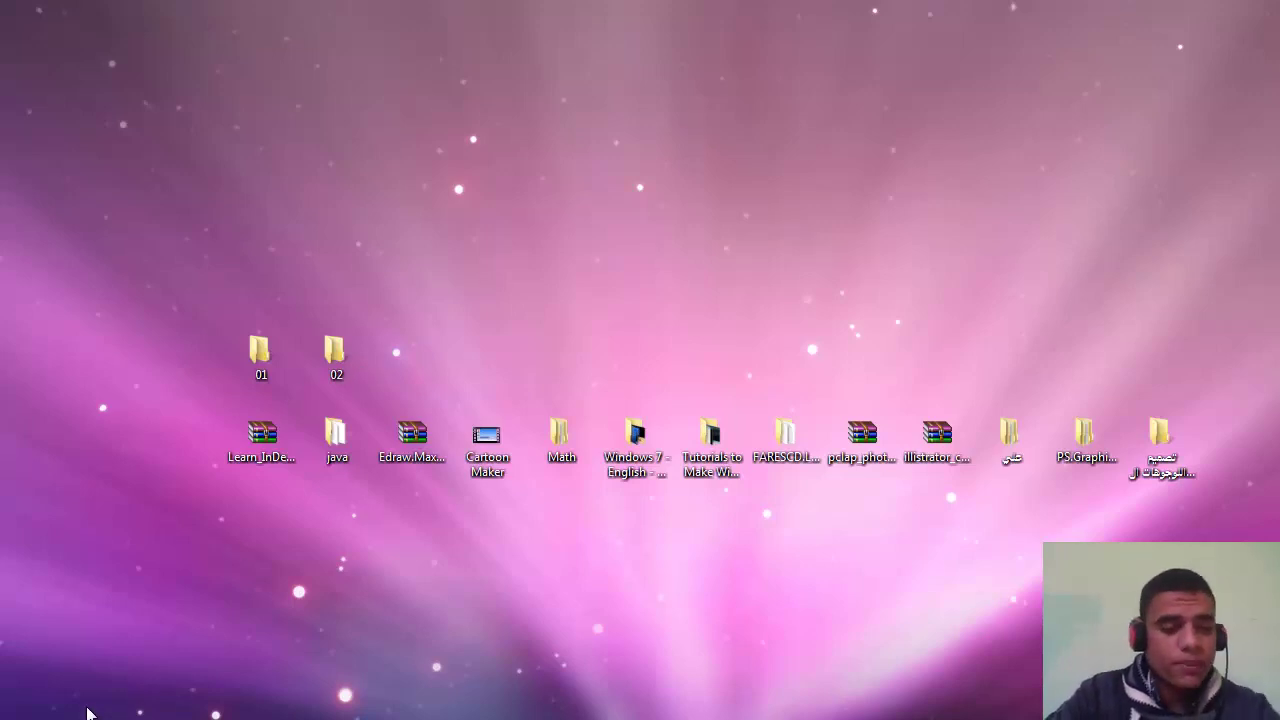
Open the Windows Features dialog through Programs and Features in Control Panel.
key(super)
click(316, 534)
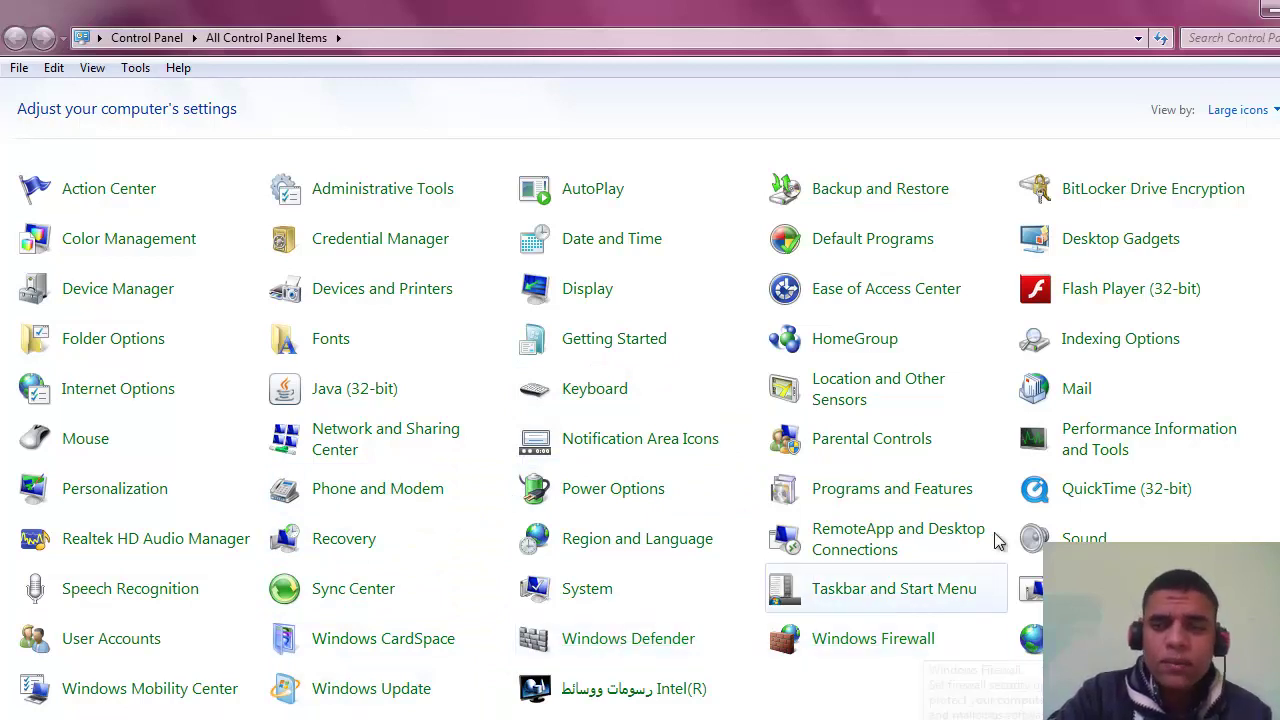
click(850, 492)
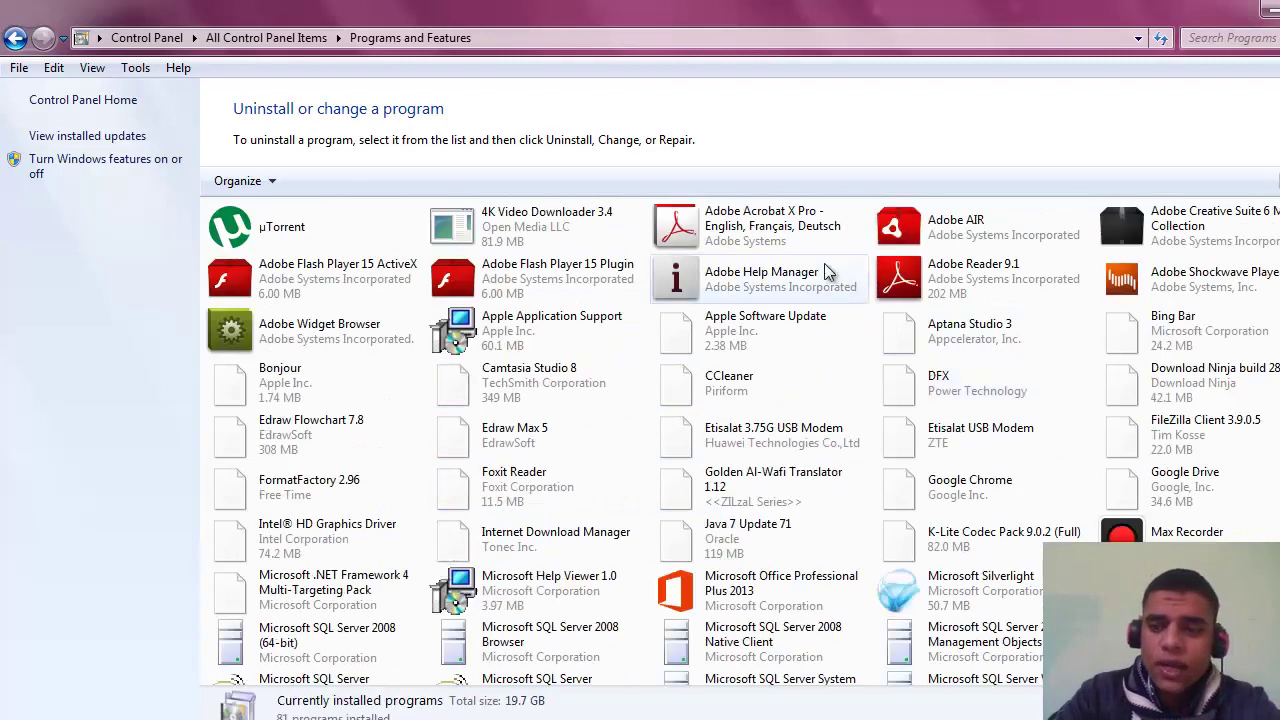
click(135, 172)
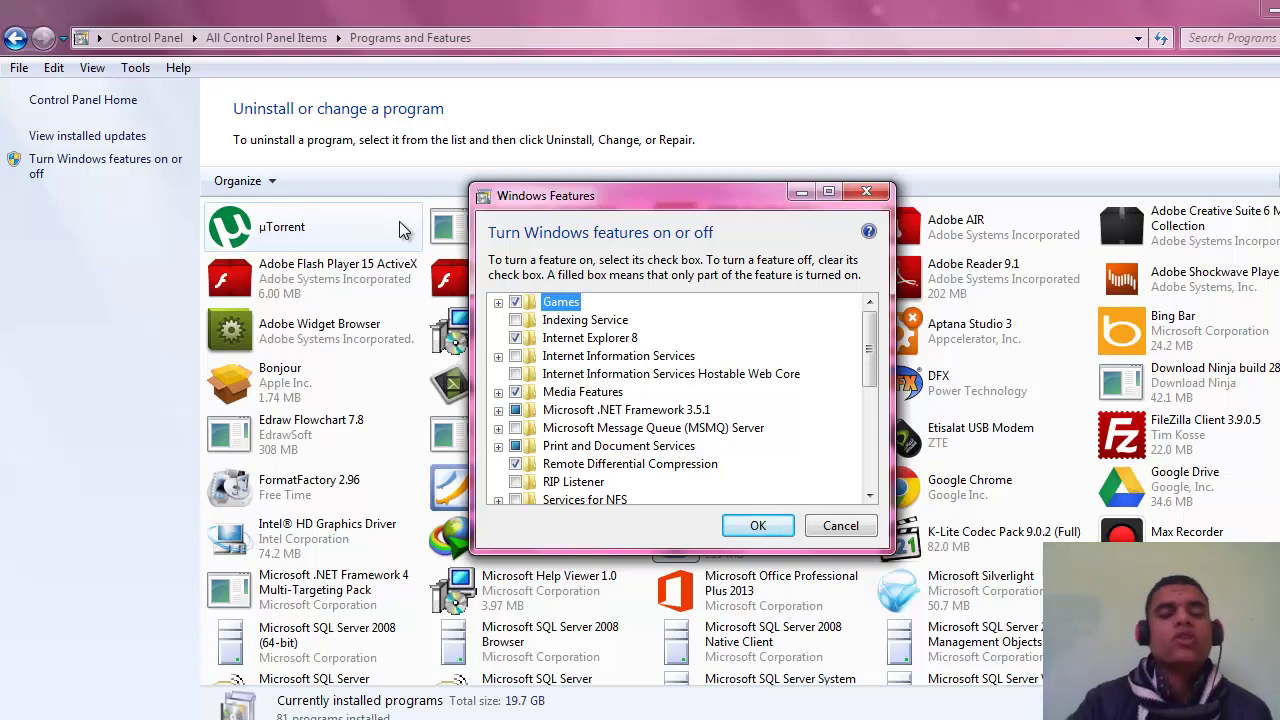
Look through the installed games in the Games program folder, returning to the Windows Features dialog.
key(super)
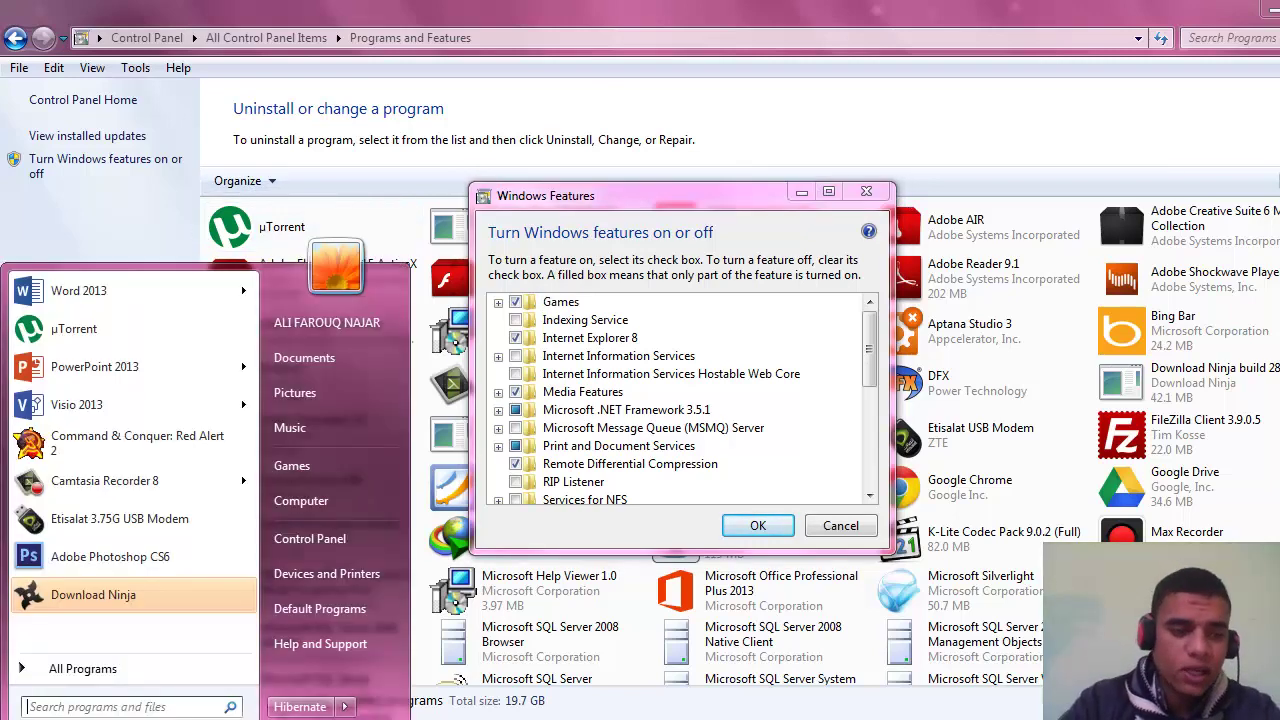
click(70, 668)
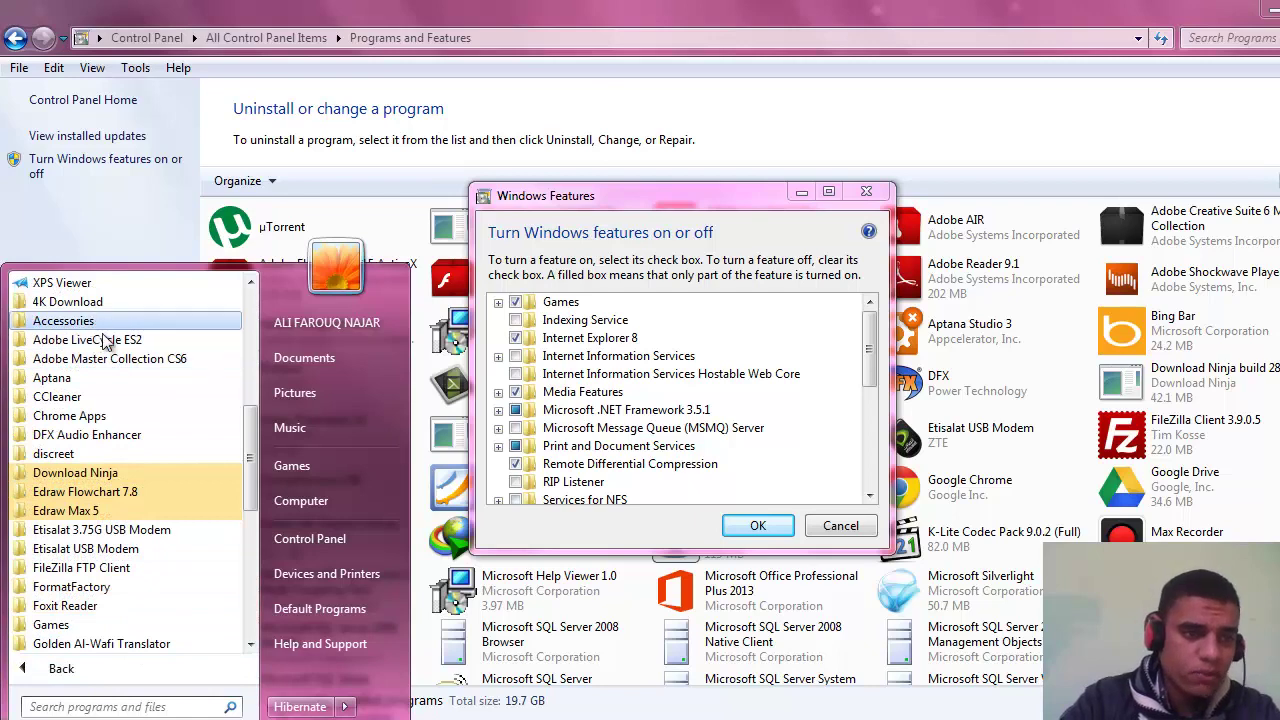
scroll(122, 439, down, 1)
click(66, 568)
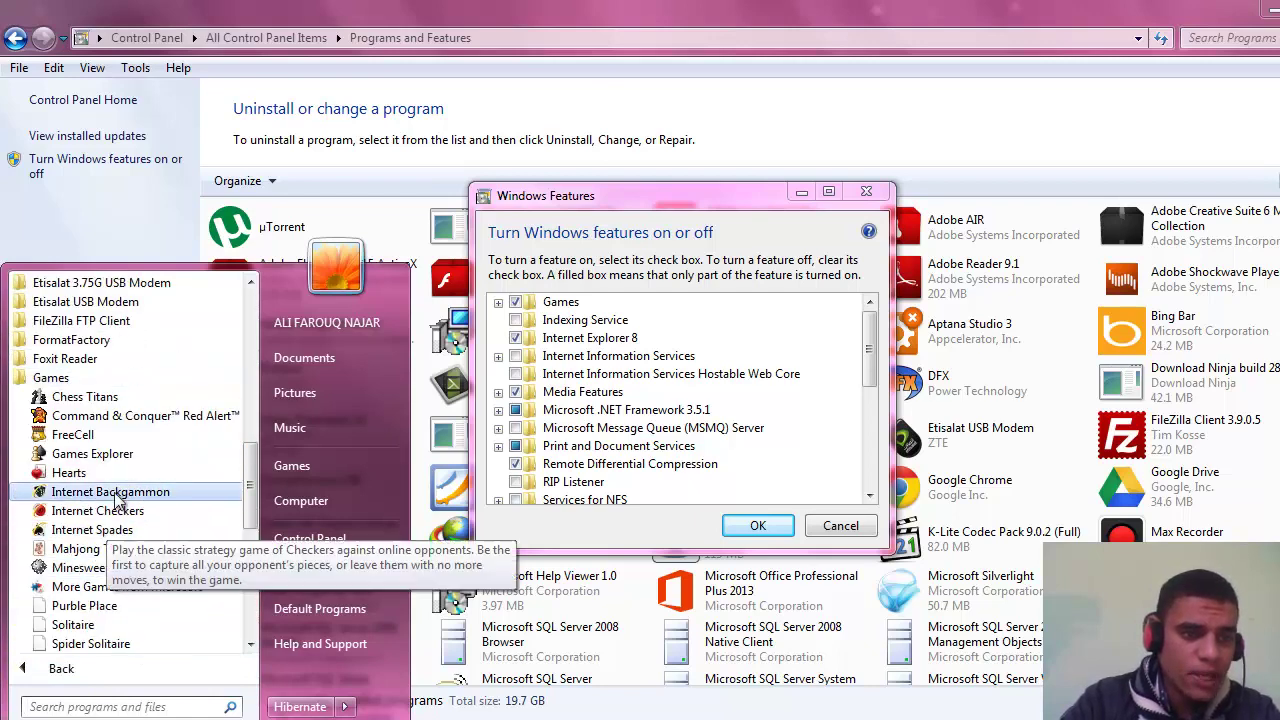
scroll(123, 429, down, 2)
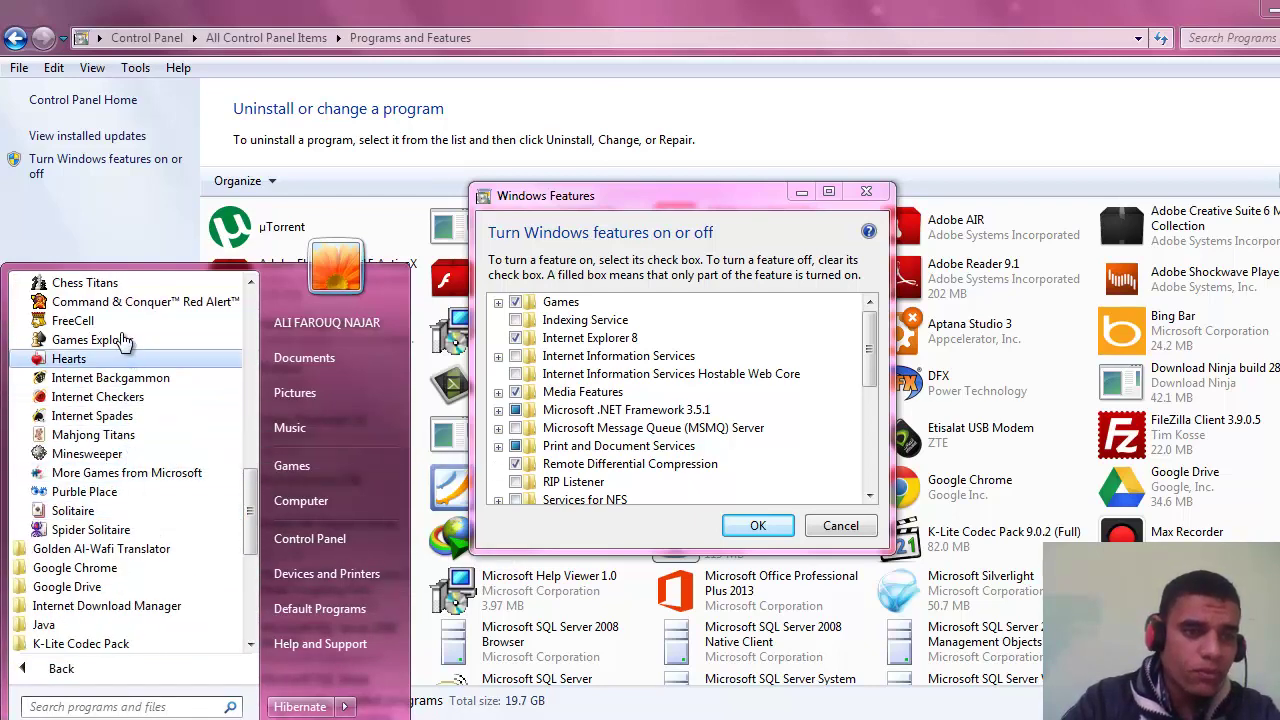
click(527, 231)
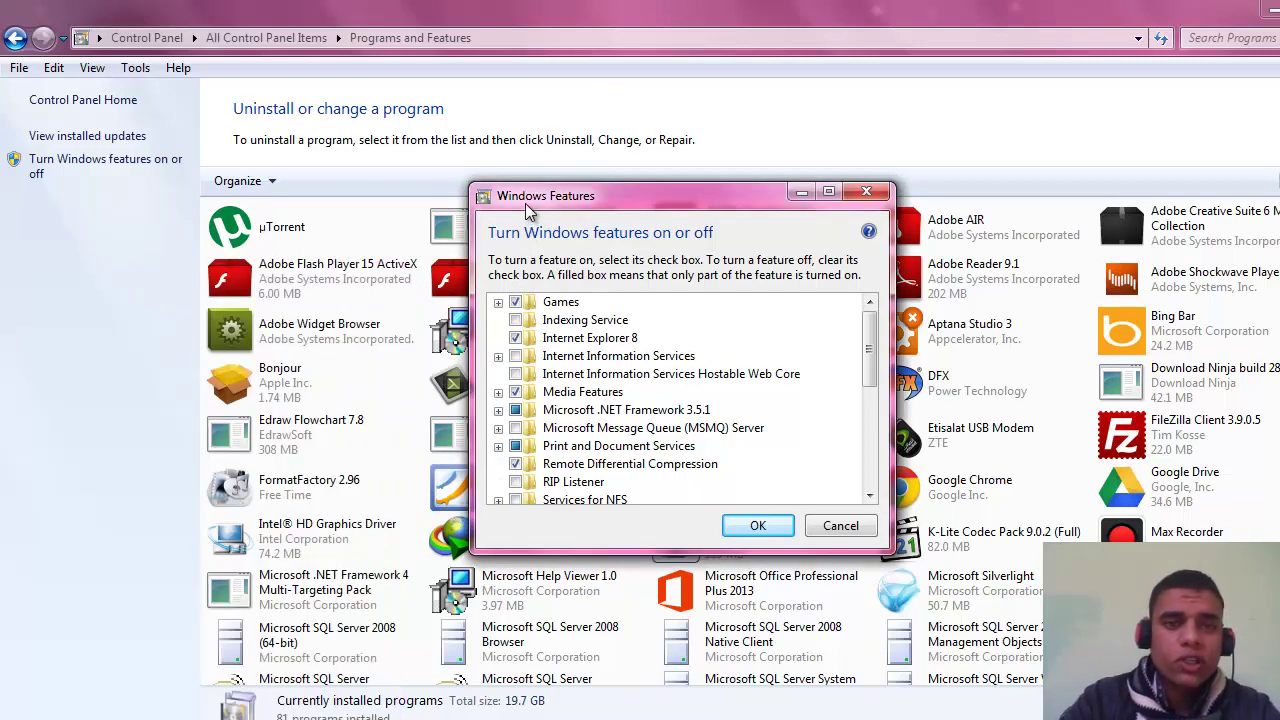
Turn off the Games feature and apply the change to Windows.
click(550, 301)
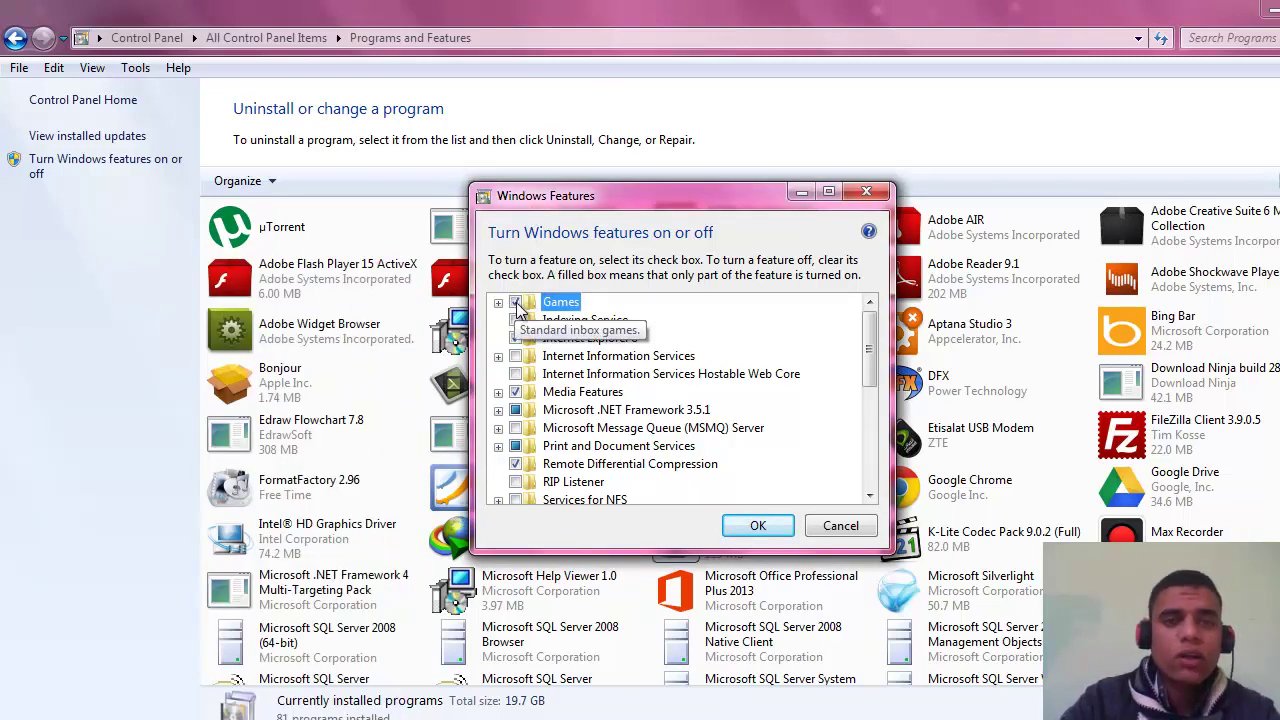
click(516, 303)
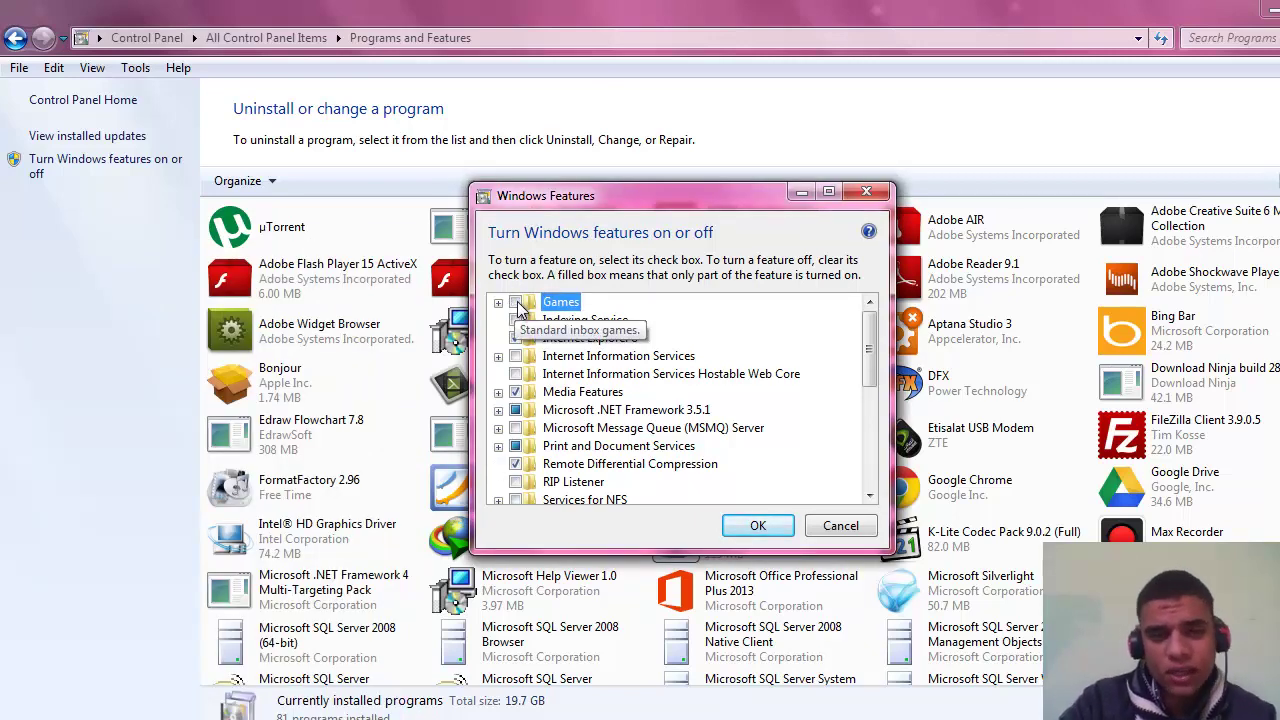
click(757, 527)
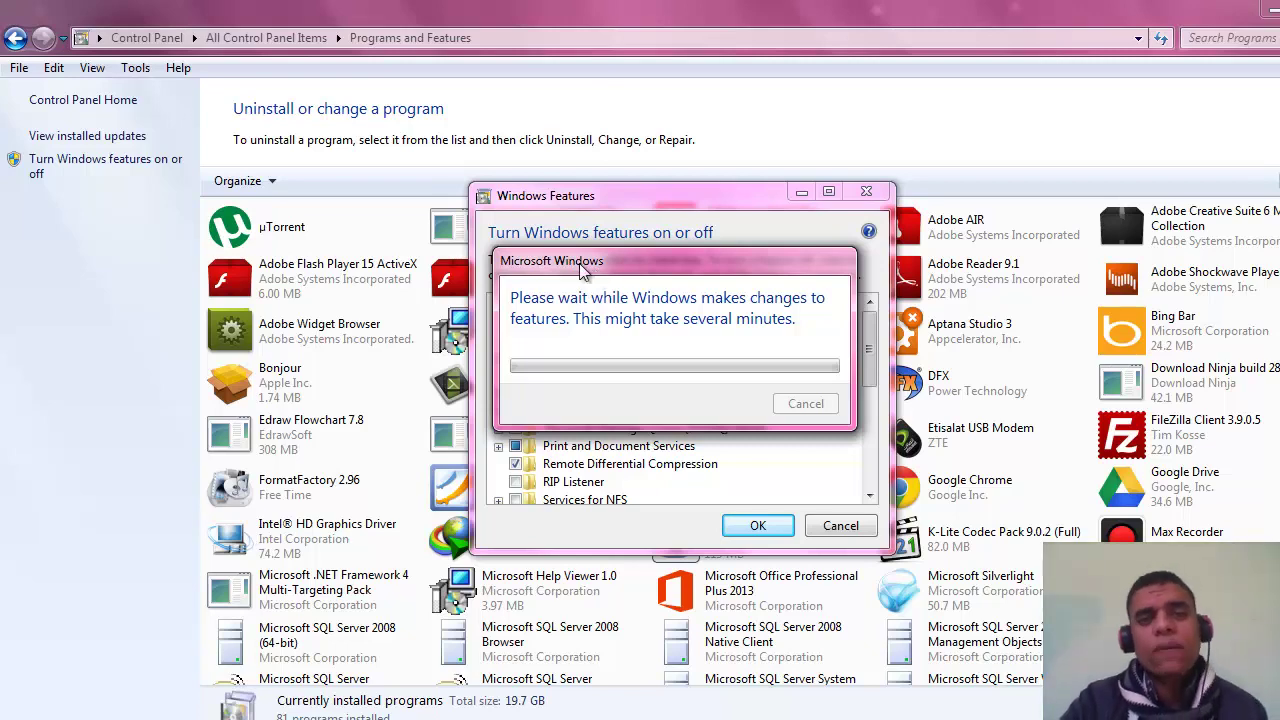
drag(579, 263, 785, 280)
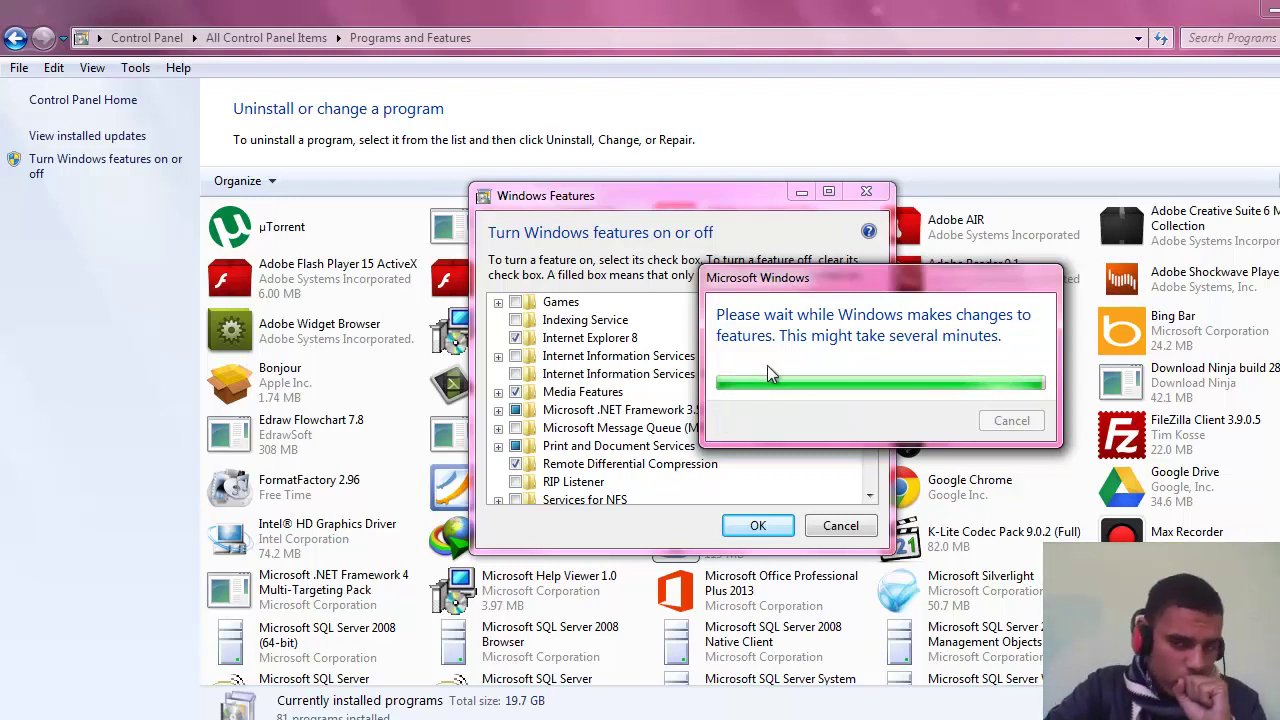
drag(843, 278, 787, 252)
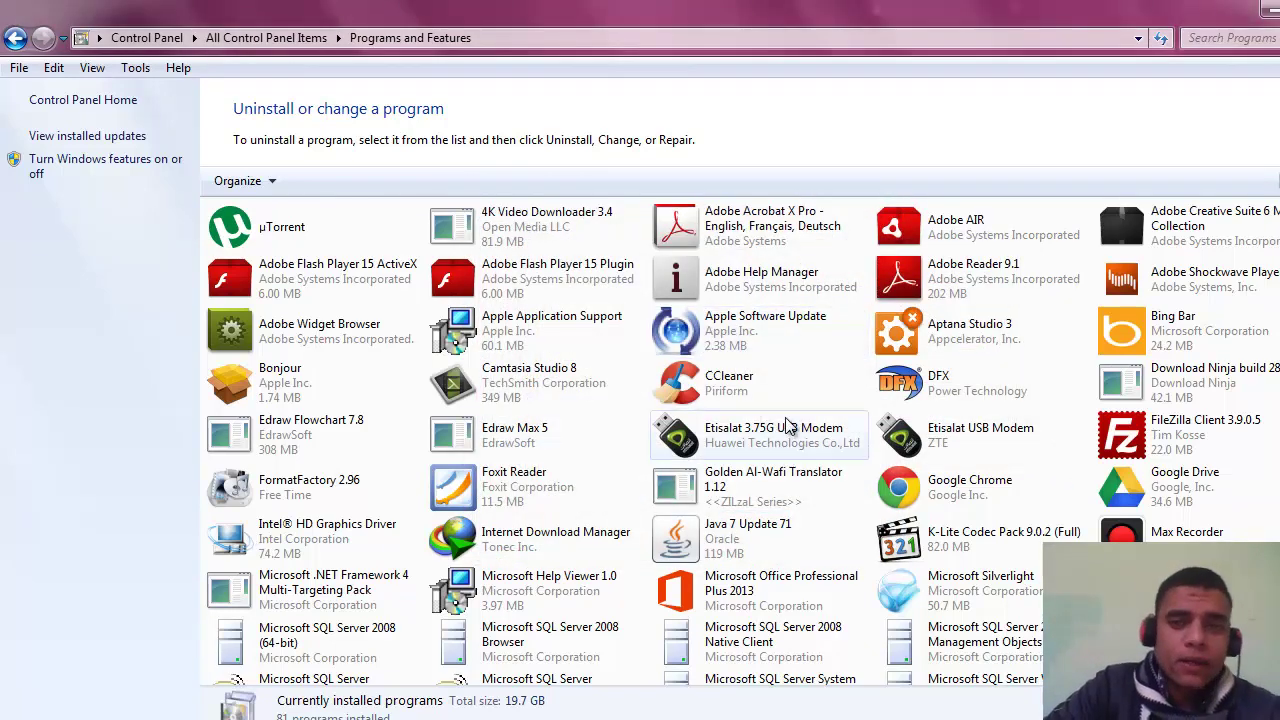
Close the Programs and Features window and refresh the desktop.
click(1266, 10)
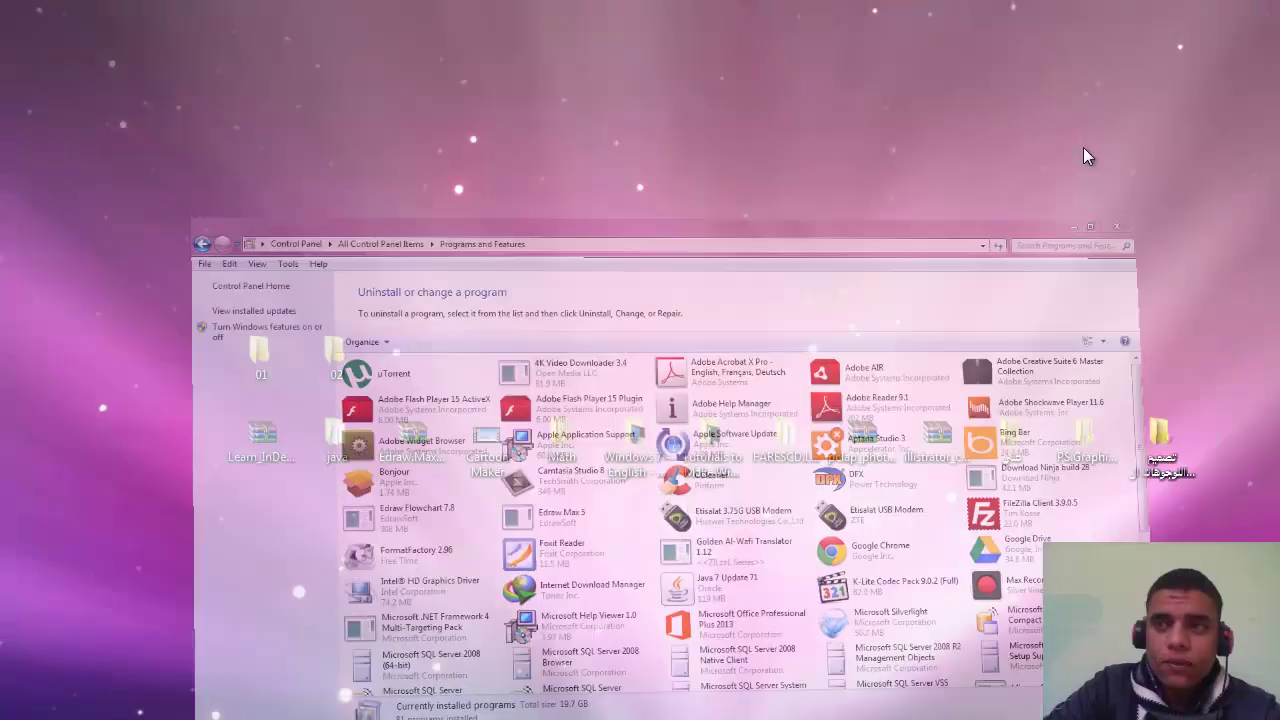
right_click(481, 256)
click(530, 311)
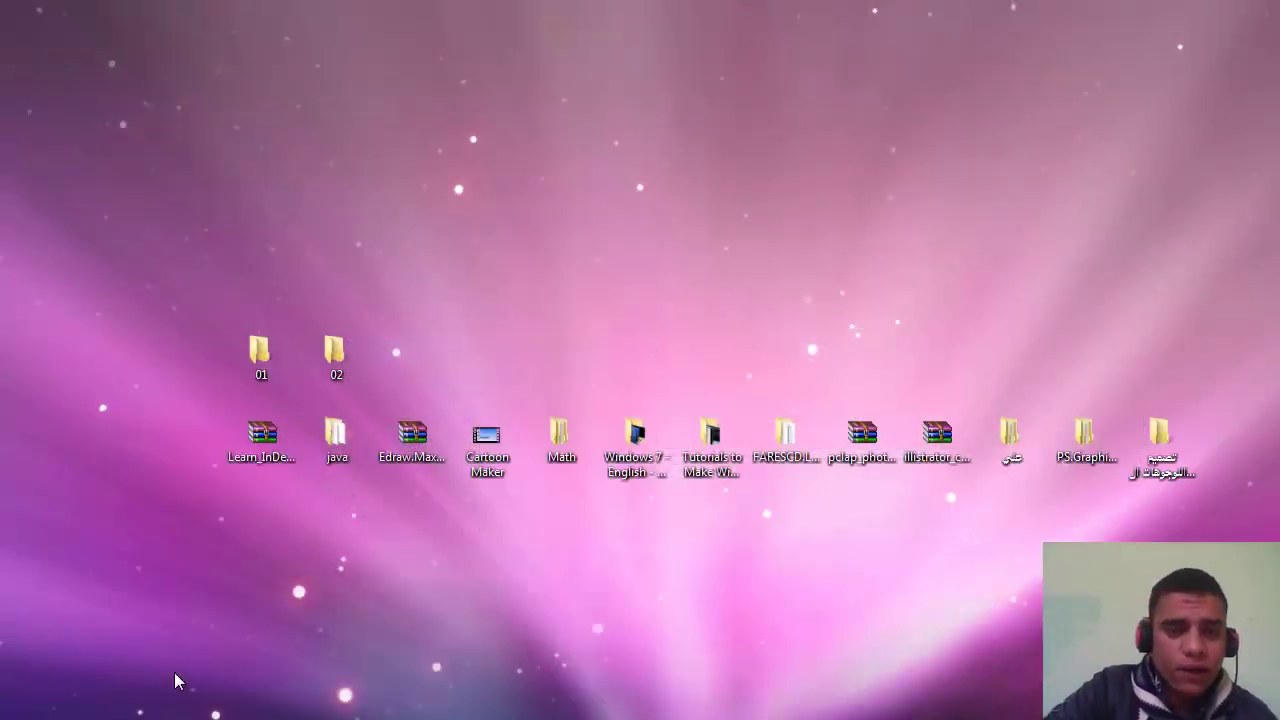
Look through the Games program folder to check which games are still listed.
key(super)
click(60, 671)
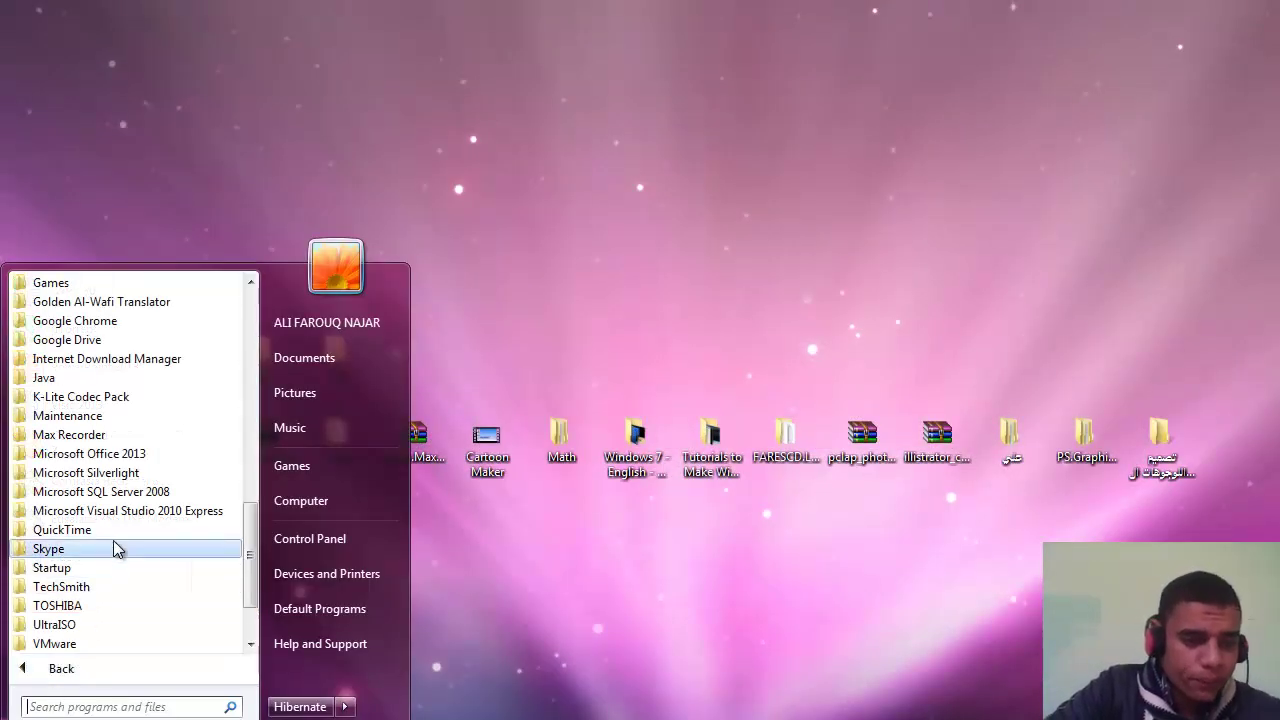
click(110, 283)
scroll(112, 282, up, 1)
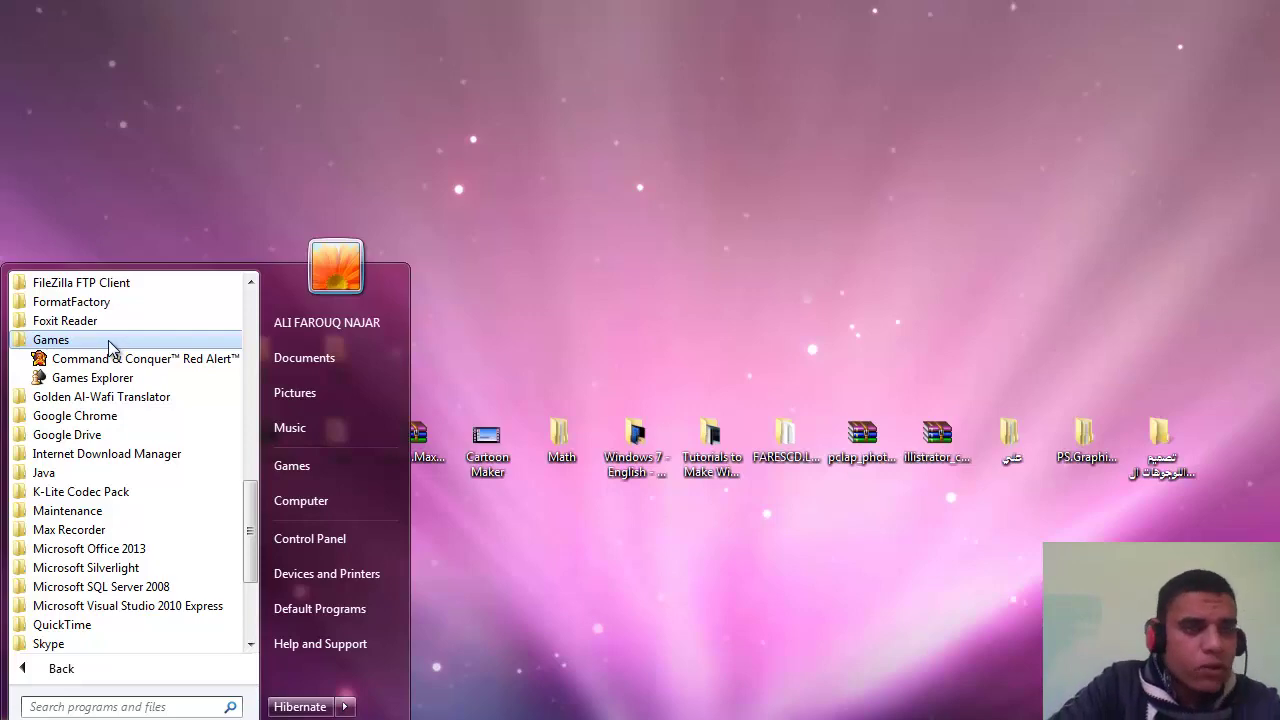
click(491, 407)
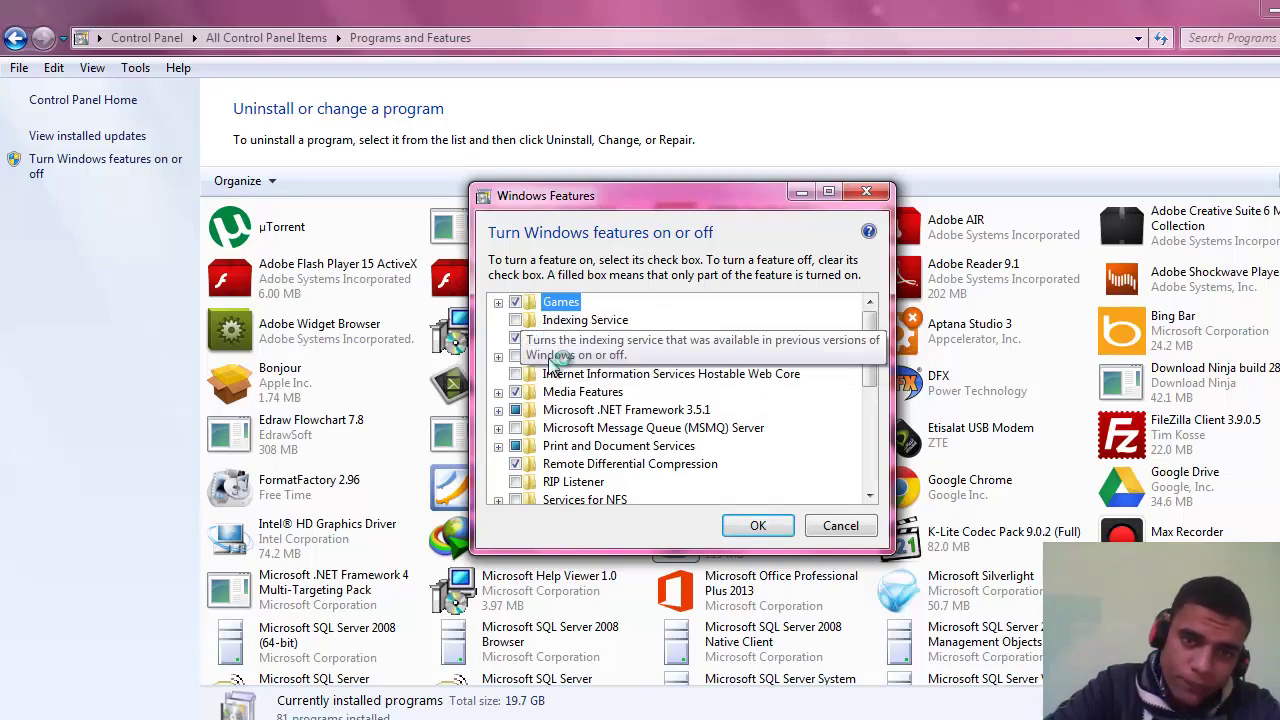
Apply turning the Games feature back on in Windows Features, and check the Games program folder during the update.
click(758, 527)
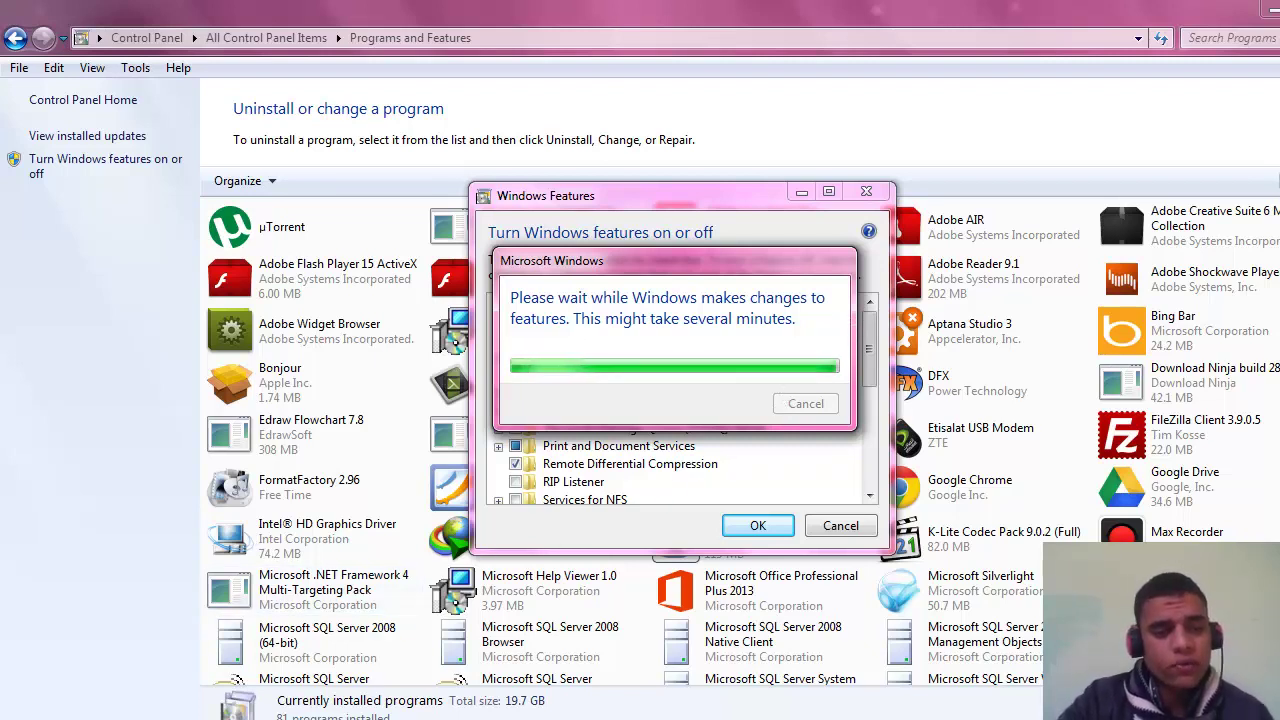
click(40, 716)
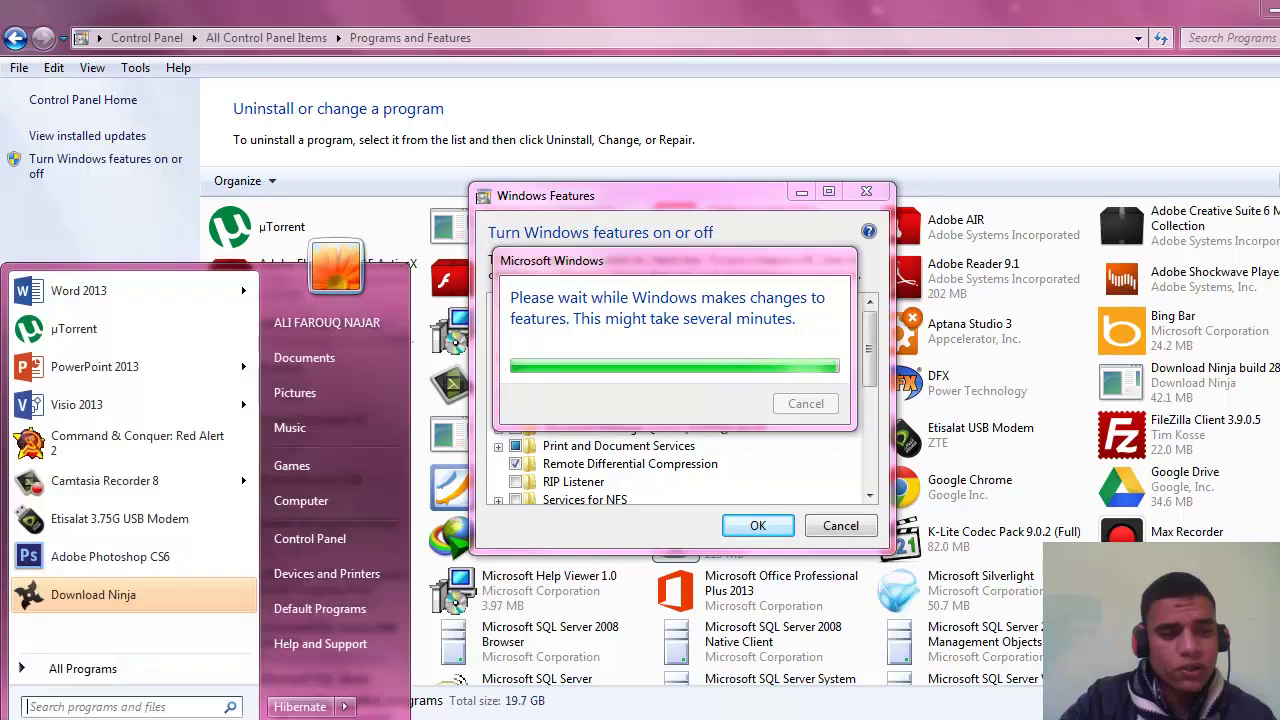
click(70, 668)
click(88, 341)
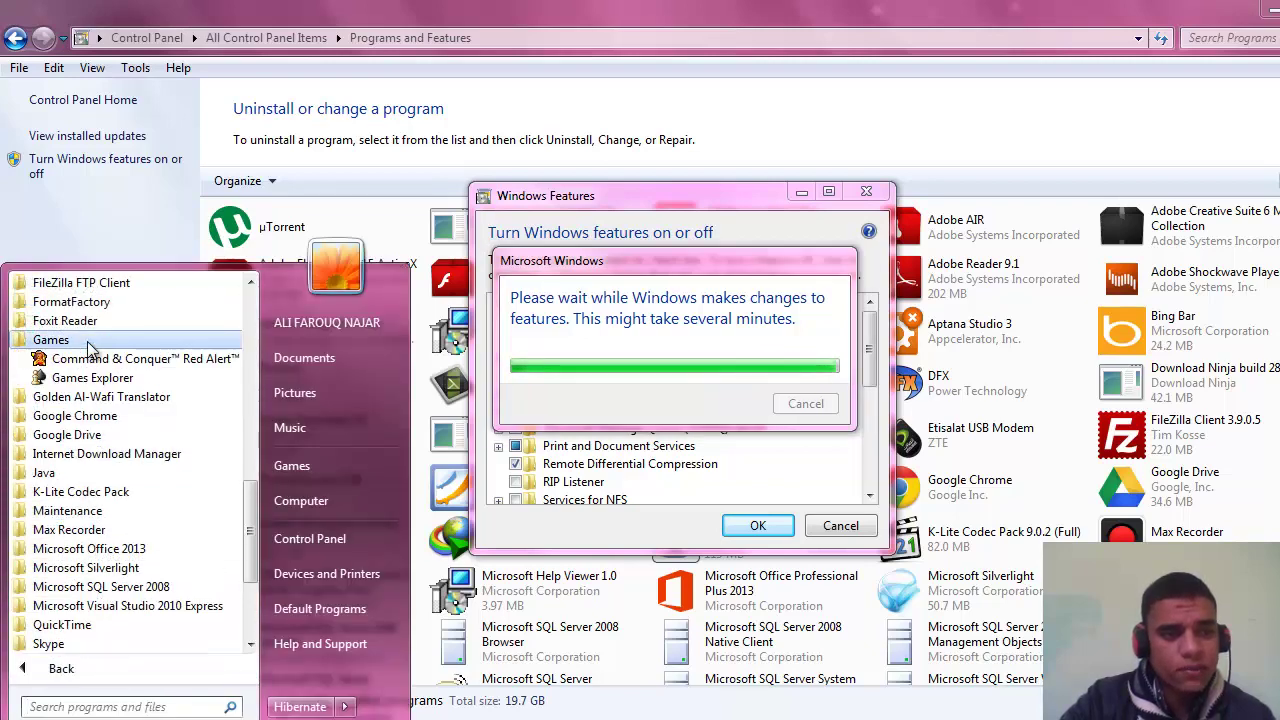
click(88, 342)
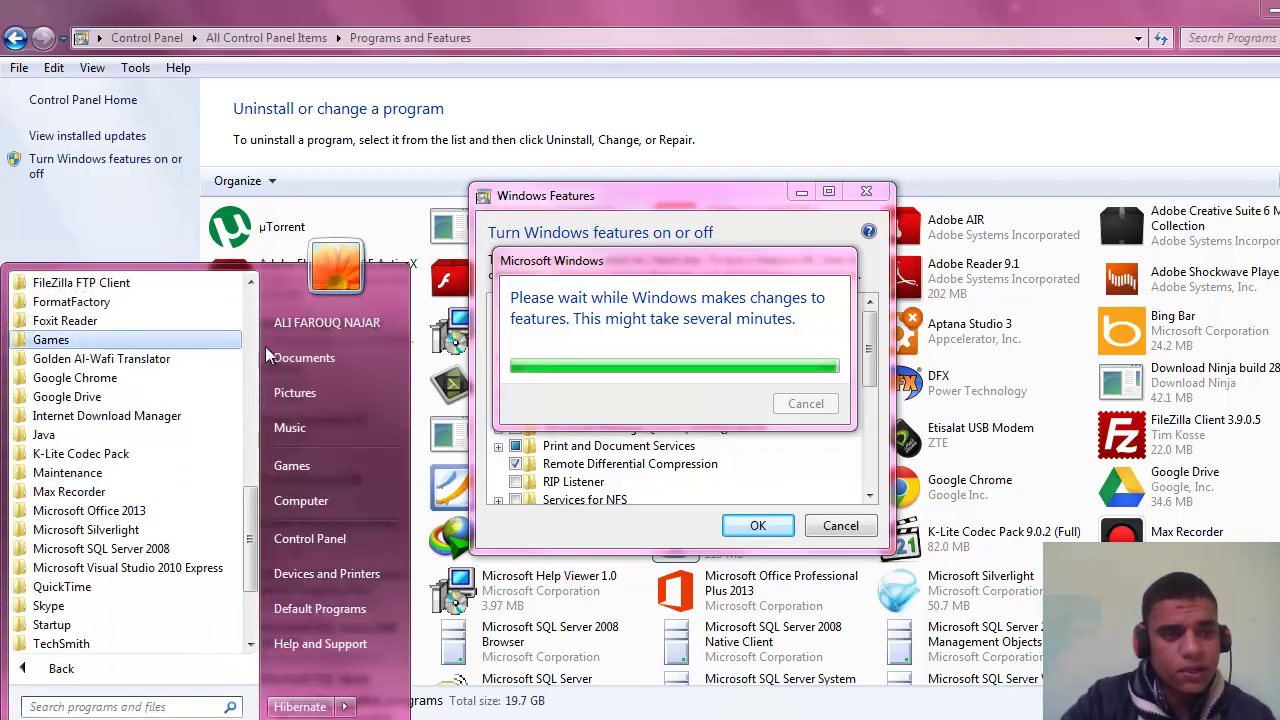
click(695, 257)
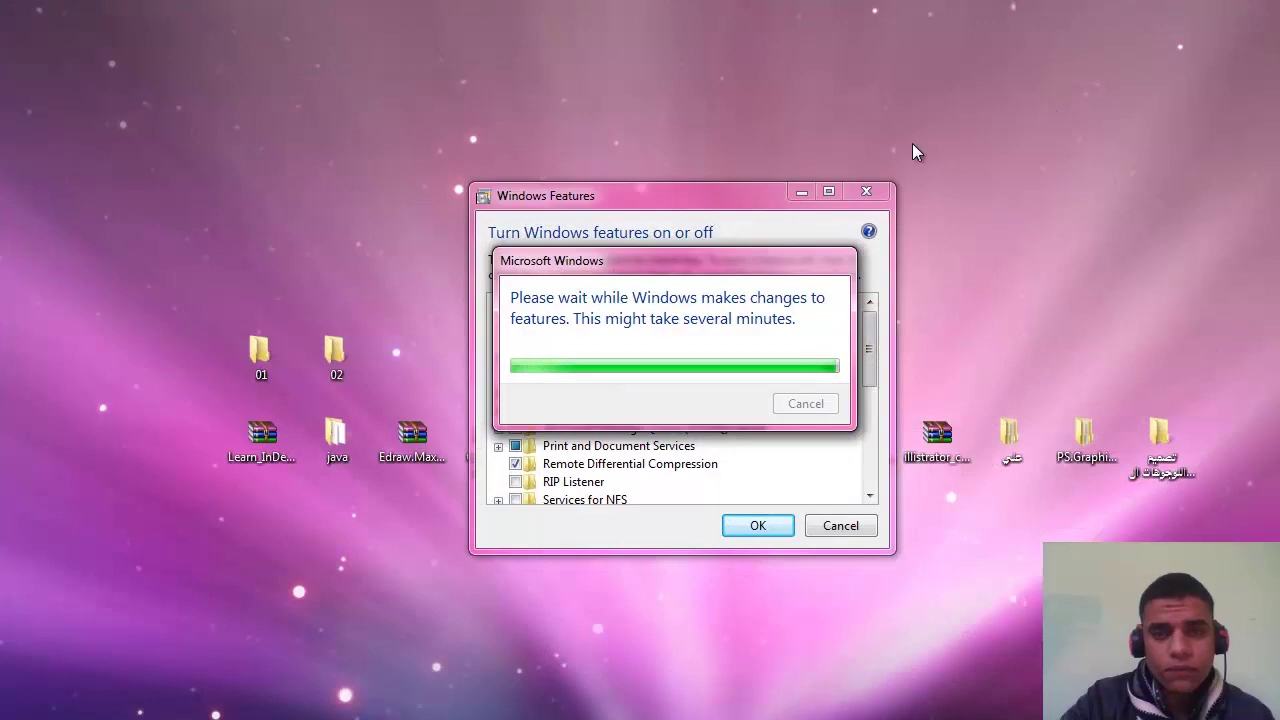
Refresh the desktop and look through the Games program folder again.
right_click(234, 128)
click(257, 182)
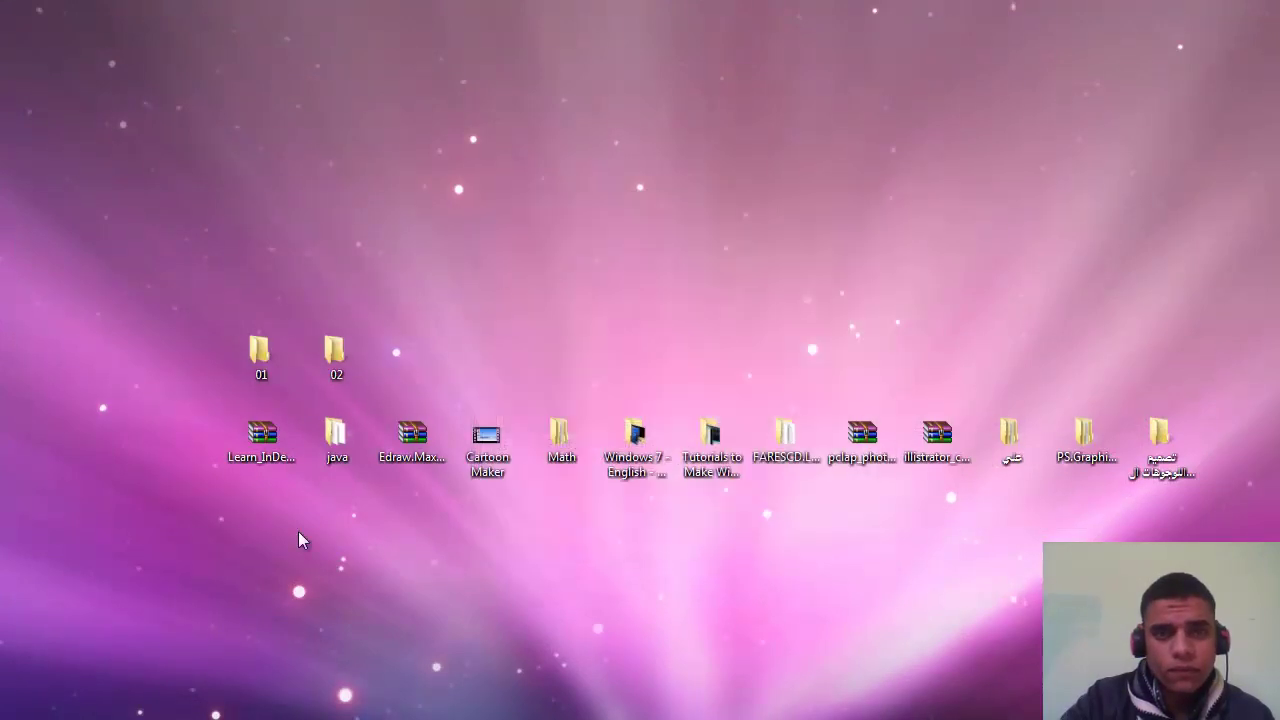
key(super)
click(62, 680)
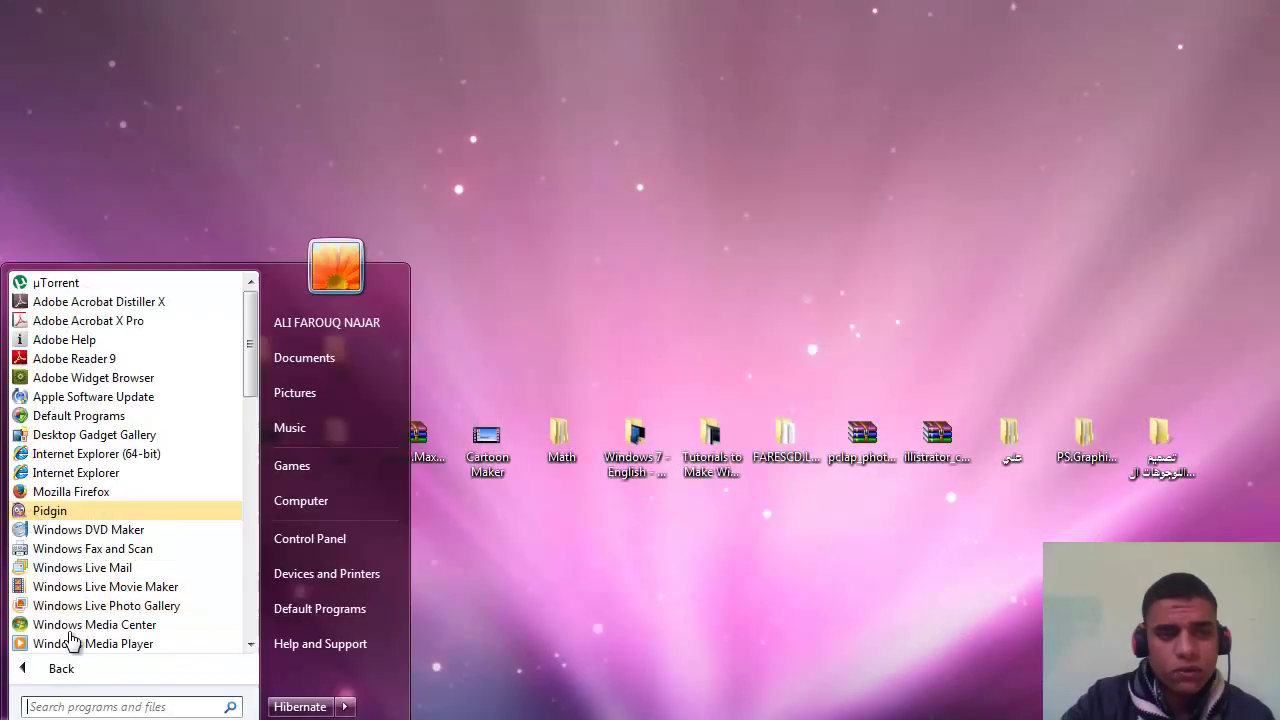
scroll(75, 525, down, 6)
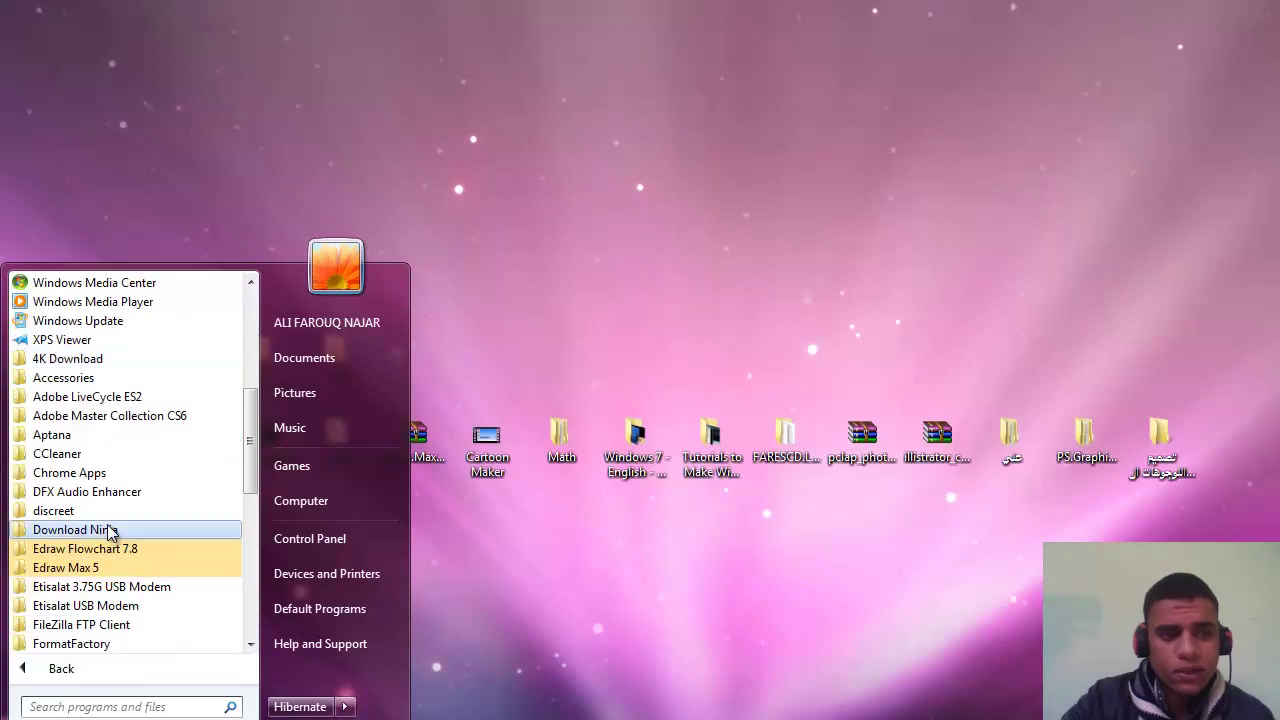
scroll(110, 530, down, 1)
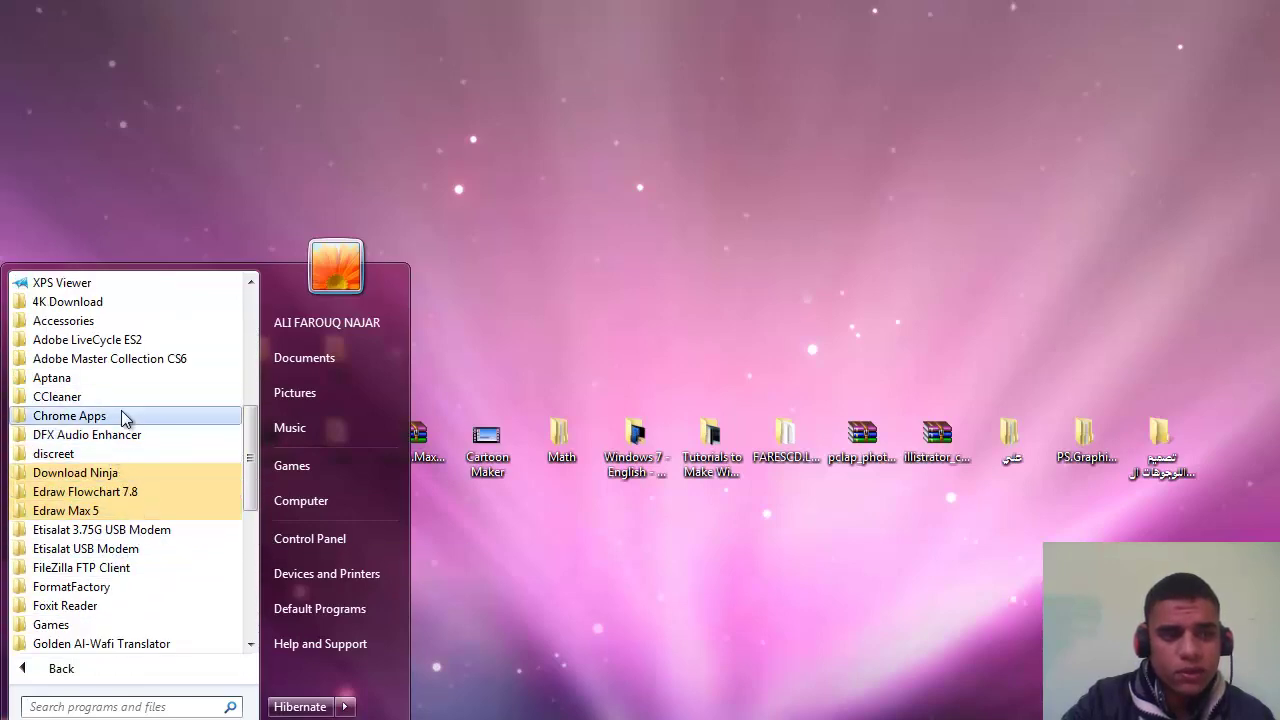
scroll(121, 416, down, 2)
click(98, 509)
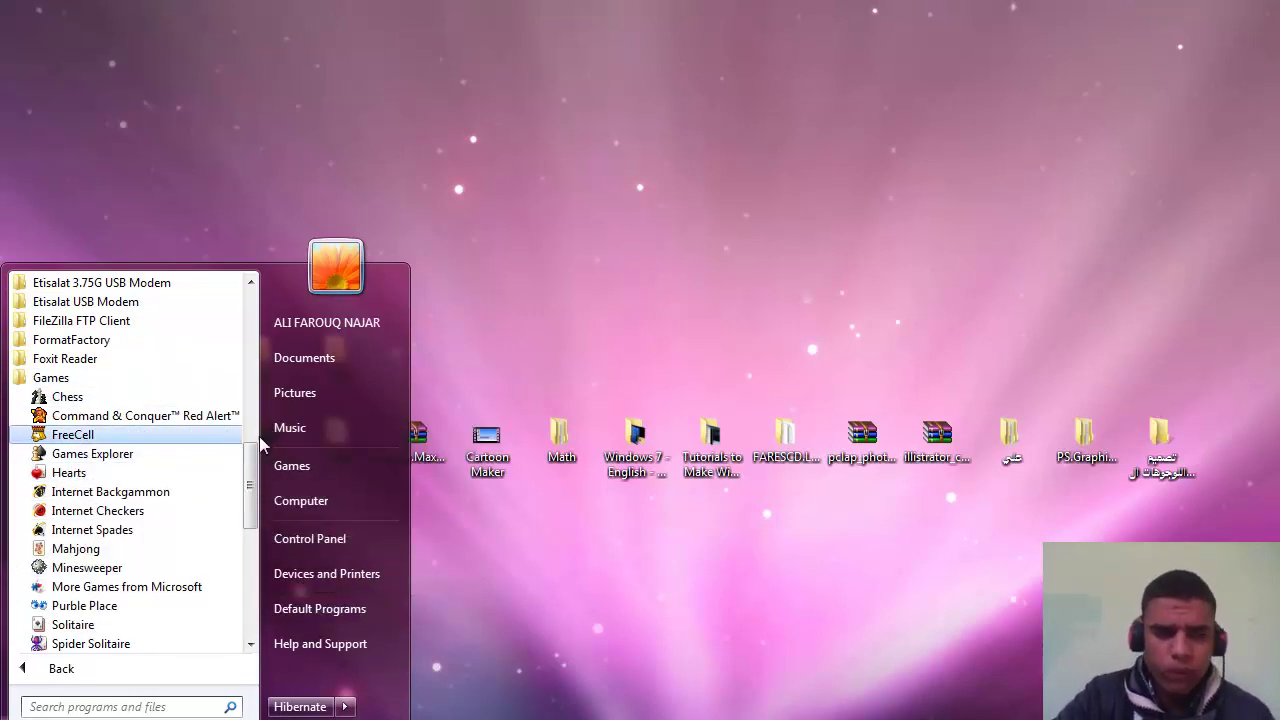
click(693, 258)
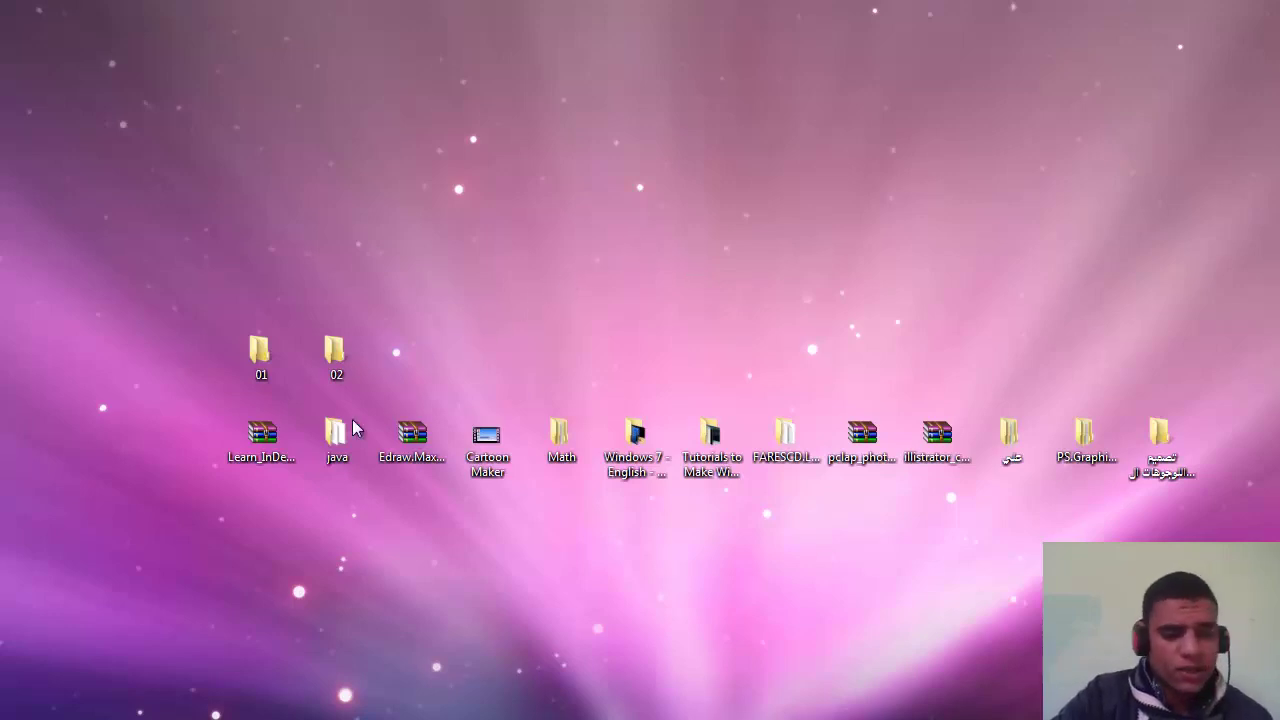
Open the Computer window, snap it to each half of the desktop, maximize it, and restore it to a floating window.
key(super)
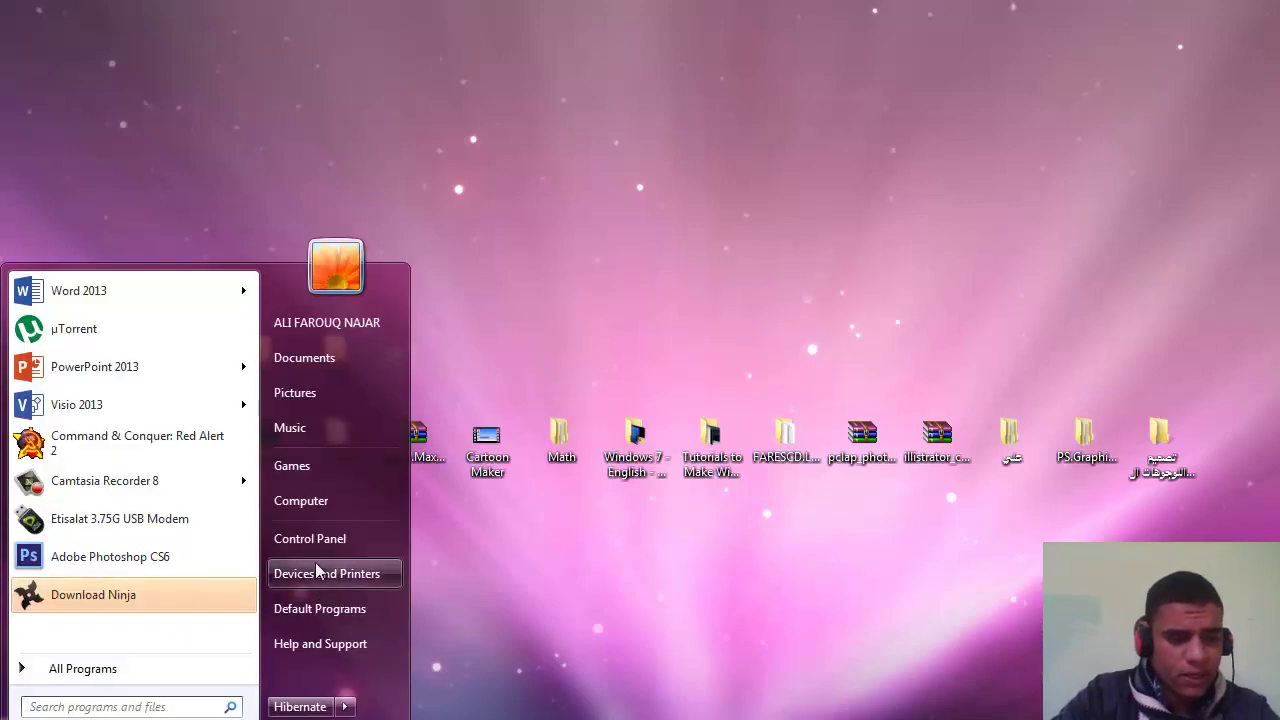
click(305, 508)
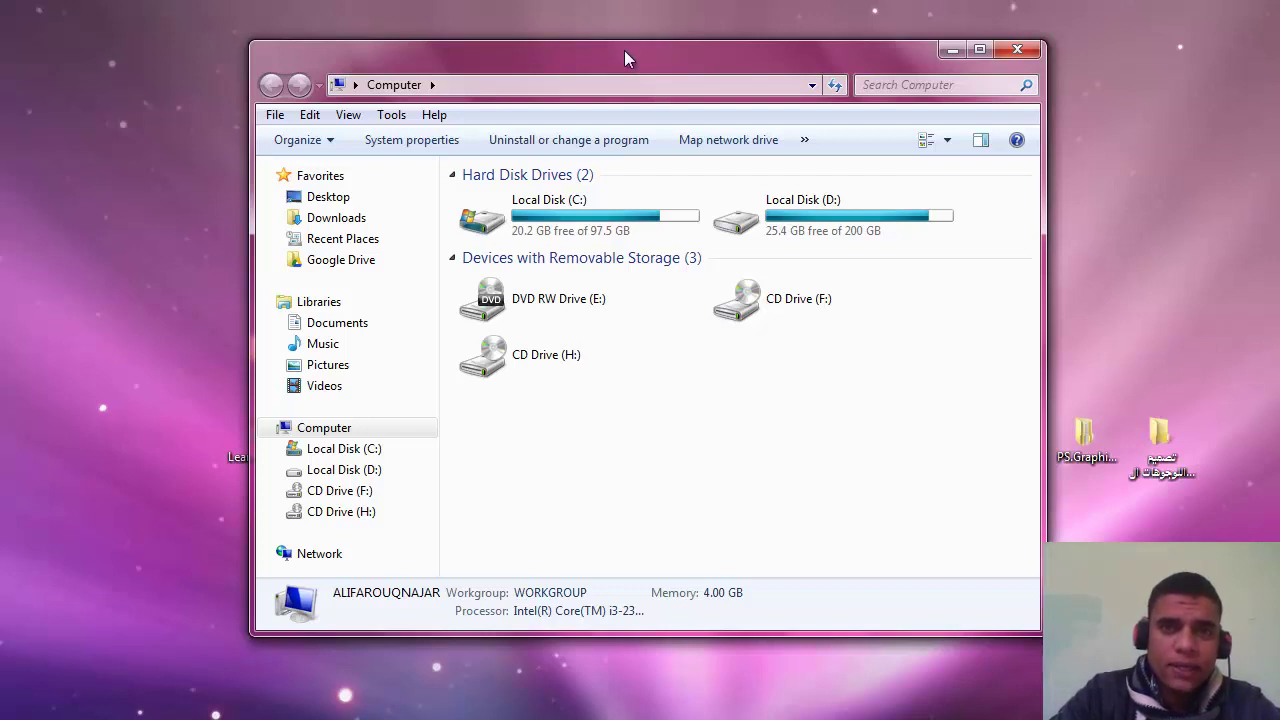
drag(610, 55, 3, 115)
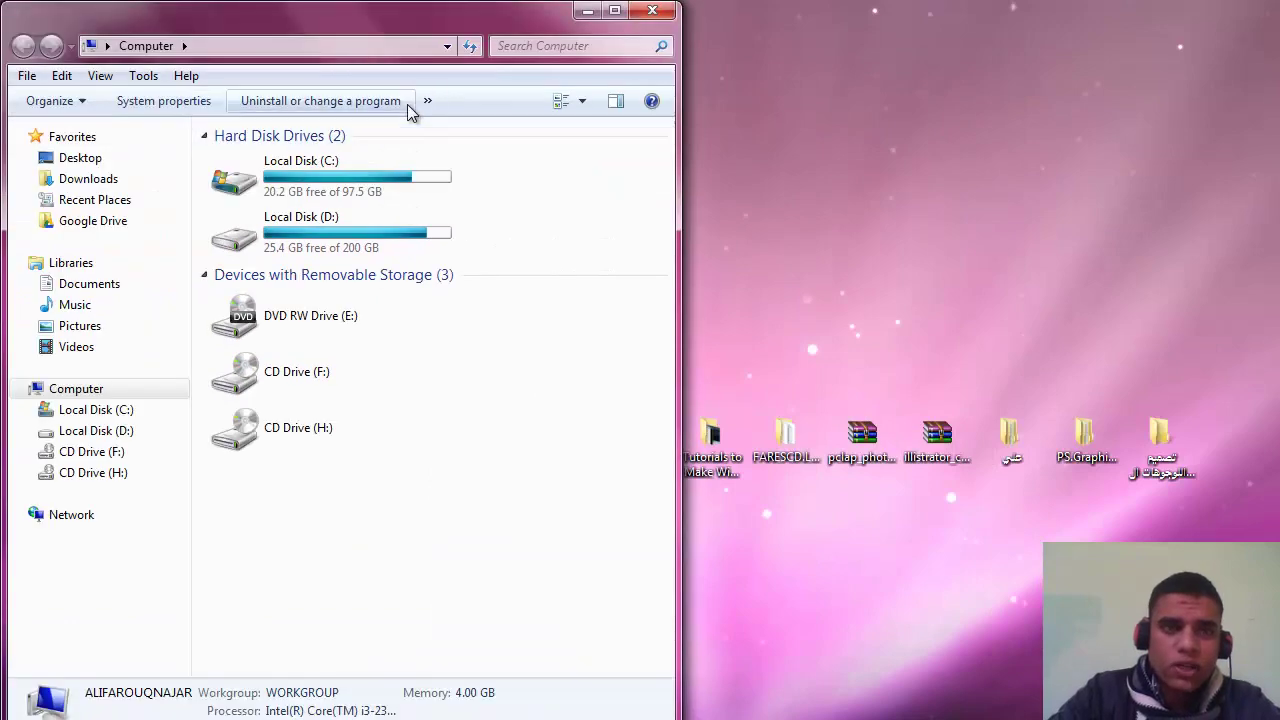
drag(390, 30, 1278, 45)
drag(1180, 20, 640, 0)
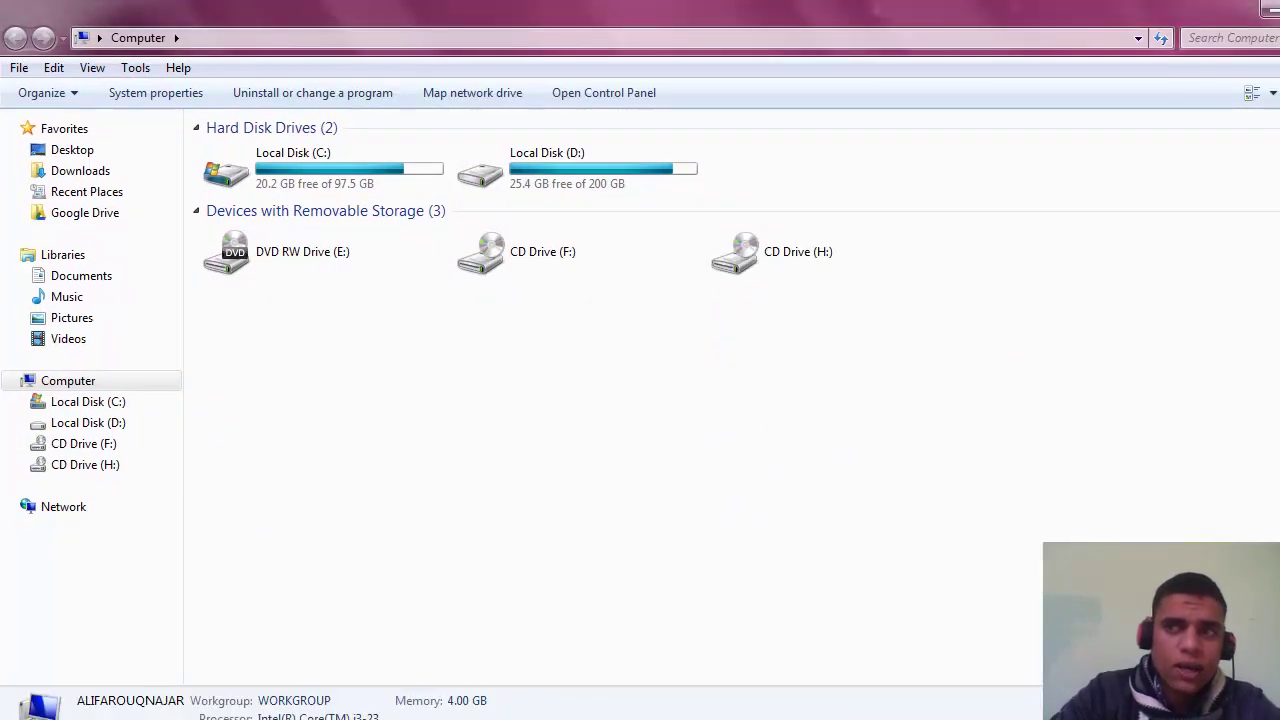
double_click(850, 10)
drag(731, 61, 688, 33)
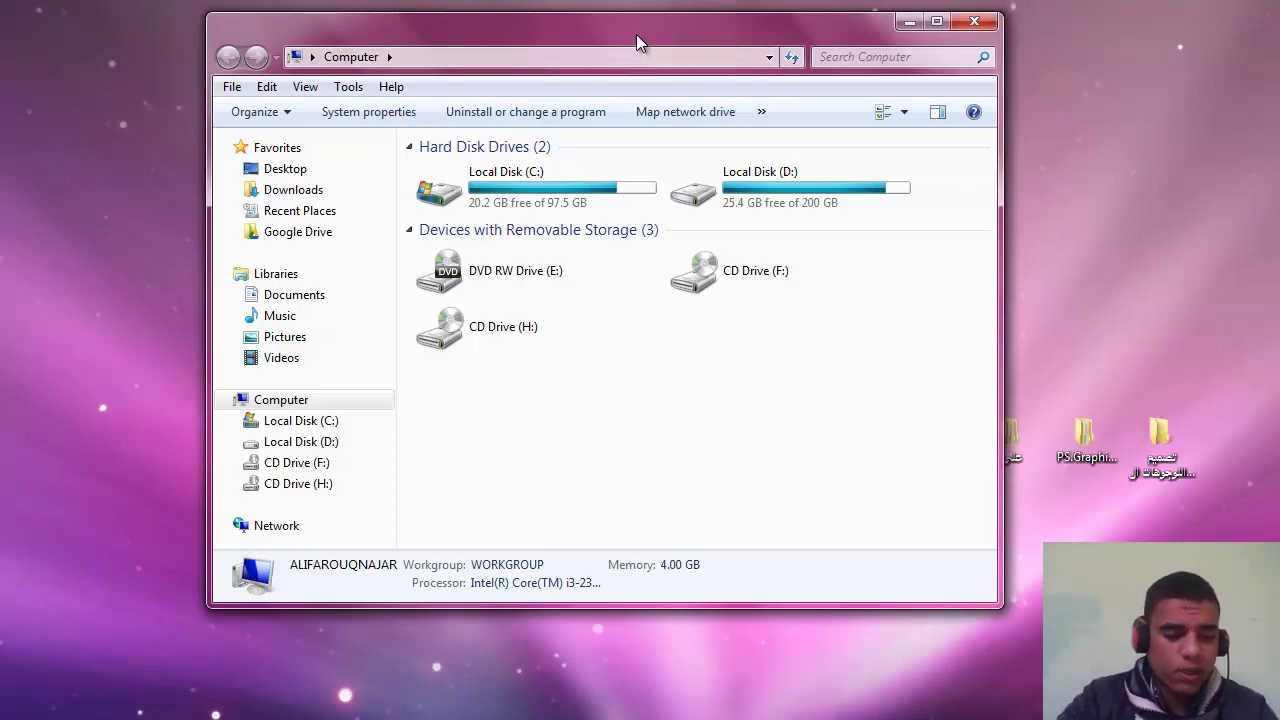
Open a second Computer window, arrange both windows in a cascade, and bring the rear one to the front.
key(ctrl+n)
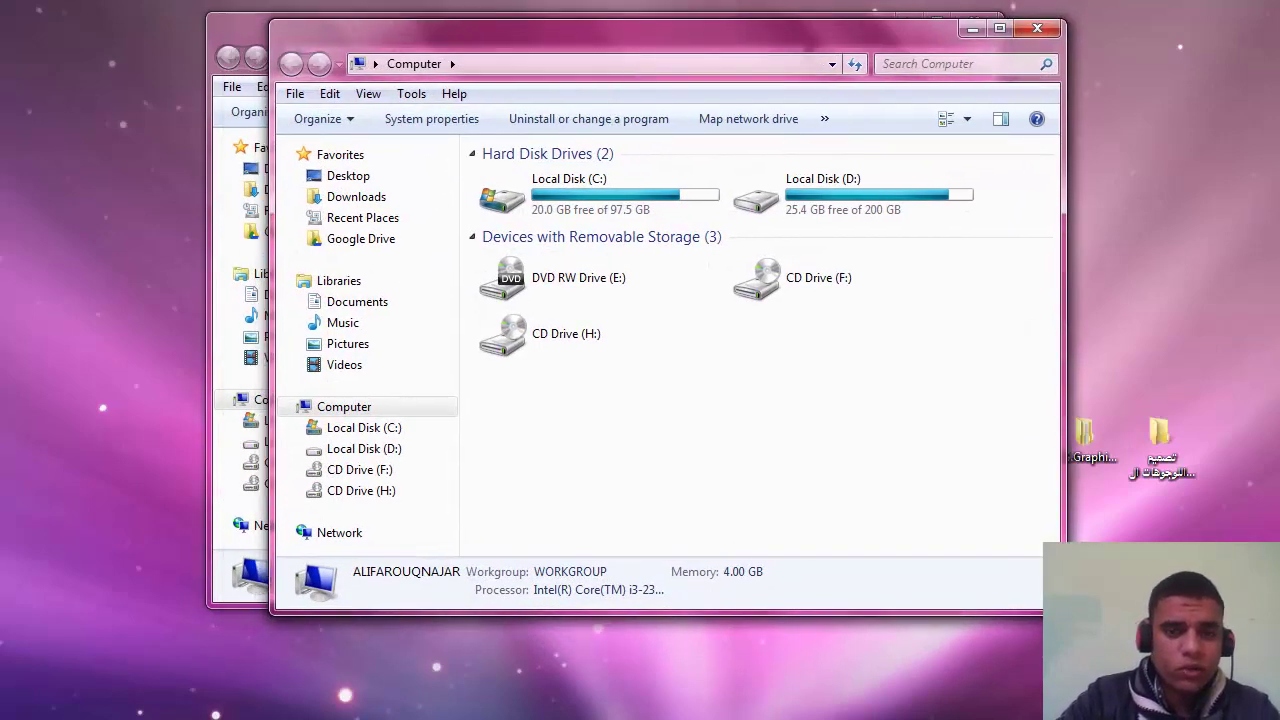
right_click(714, 716)
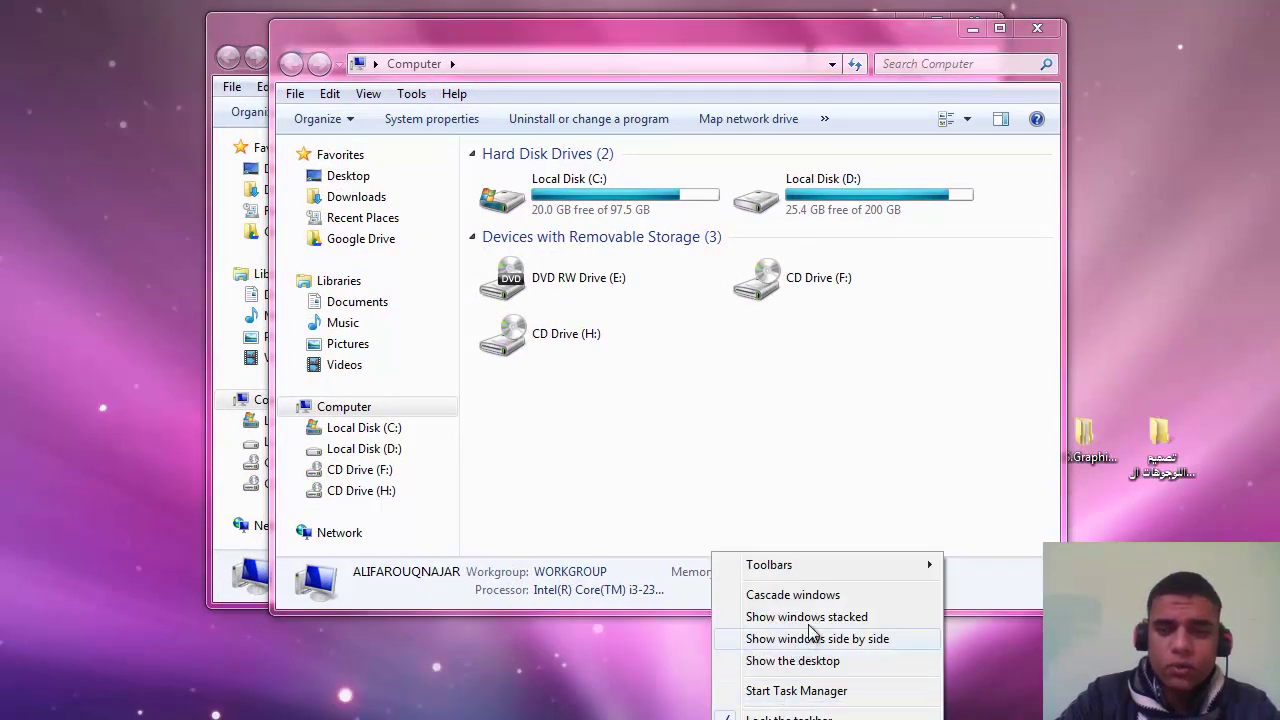
click(795, 595)
click(89, 12)
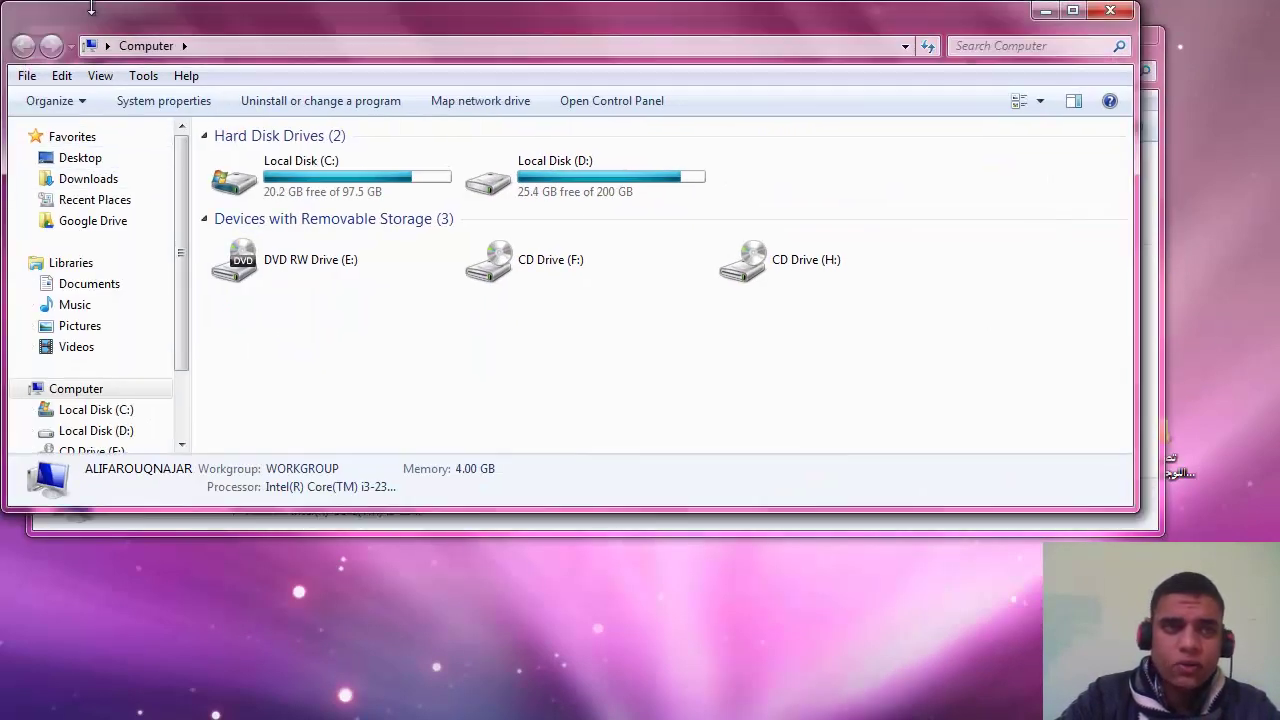
click(145, 526)
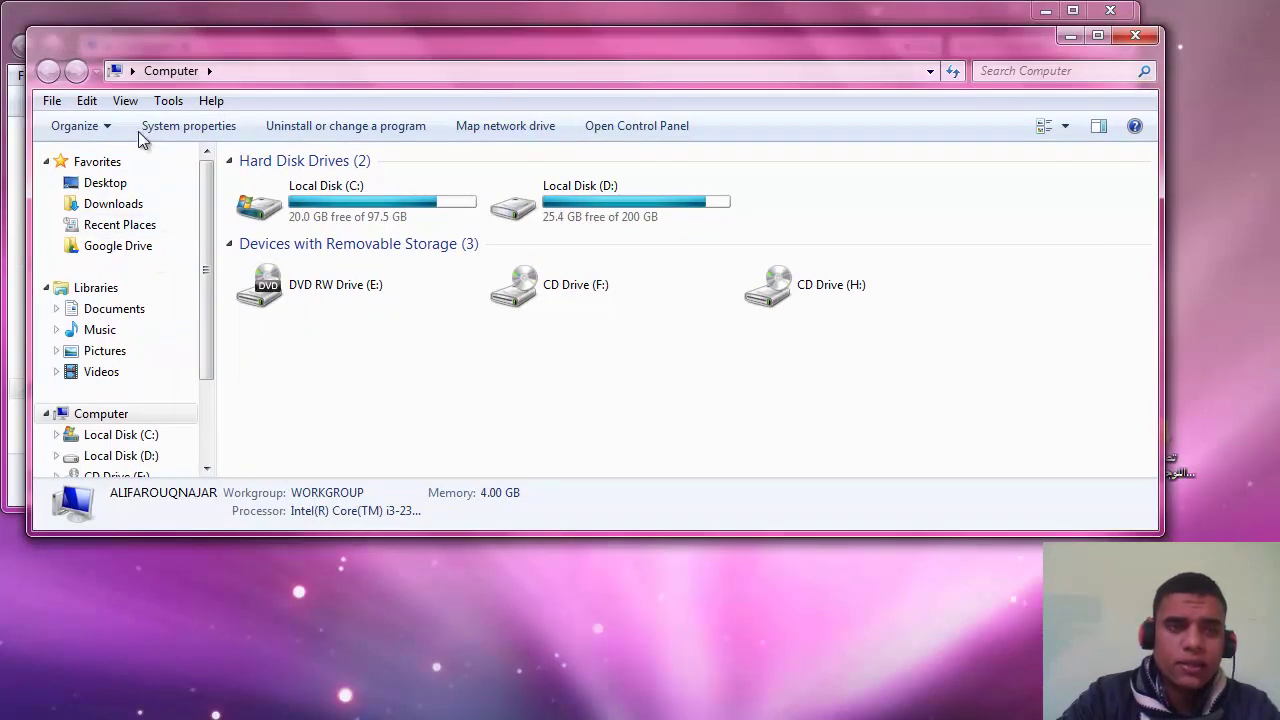
Arrange the two Computer windows stacked one above the other and activate each of them.
right_click(745, 705)
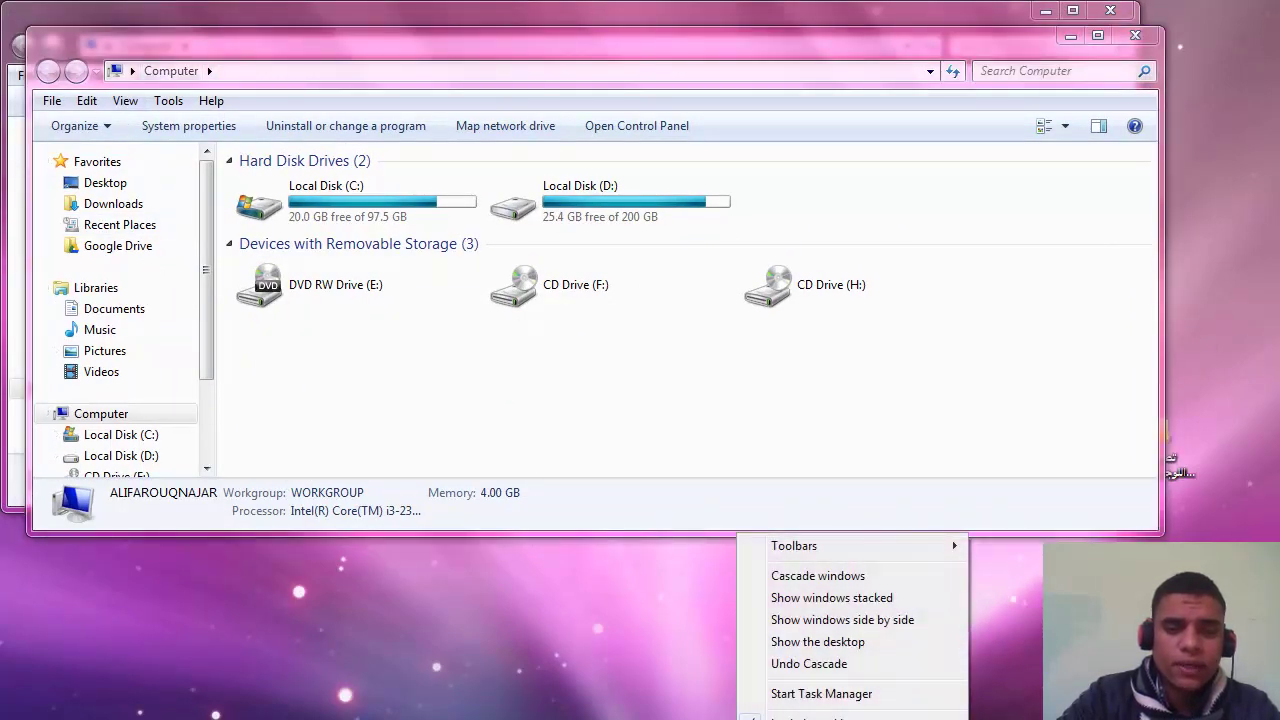
click(849, 599)
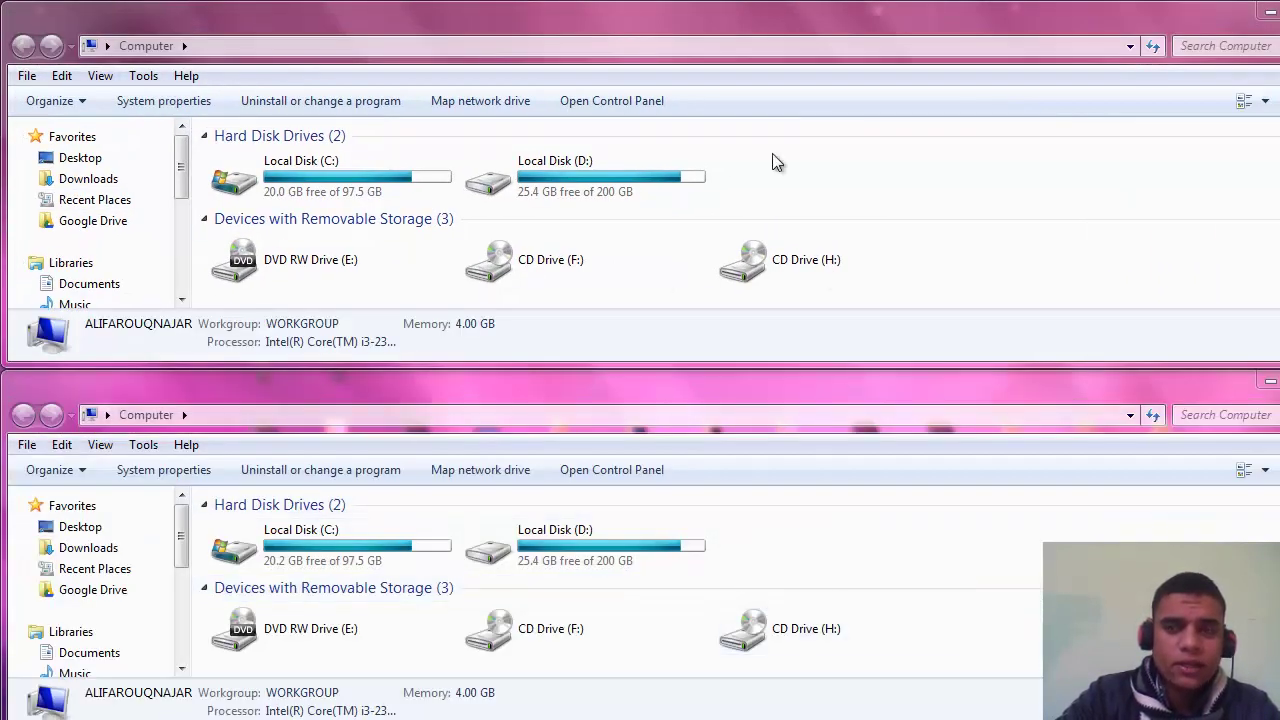
click(601, 38)
click(643, 385)
Arrange the two Computer windows side by side, selecting CD Drive (F:) in one and CD Drive (H:) in the other.
right_click(716, 702)
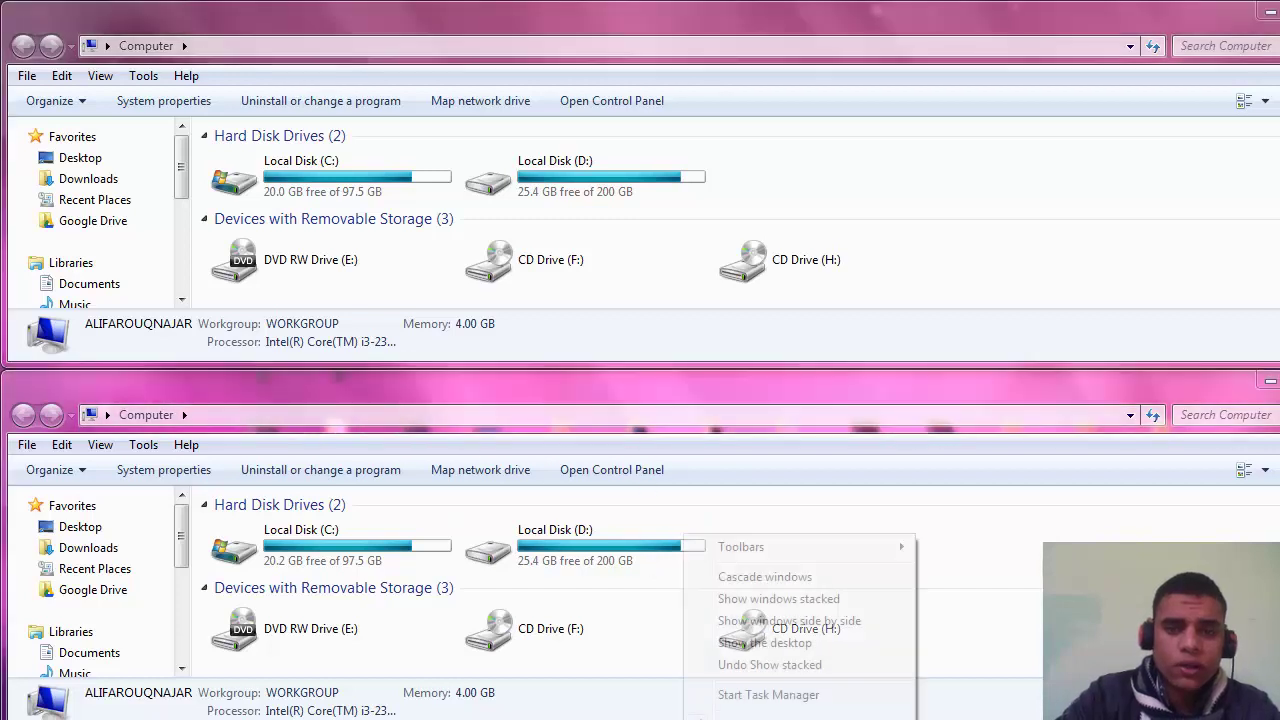
click(820, 617)
click(1060, 395)
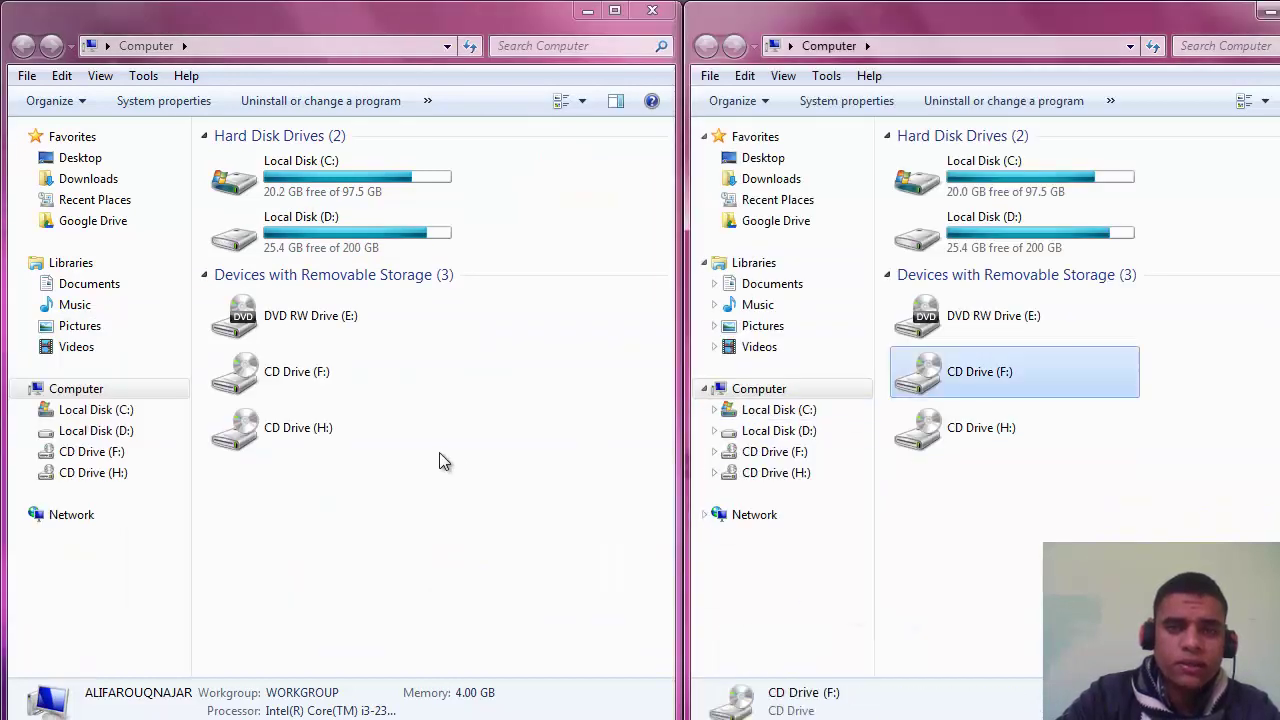
click(440, 440)
Undo the side-by-side window arrangement and select the Devices with Removable Storage group in the upper Computer window.
right_click(738, 710)
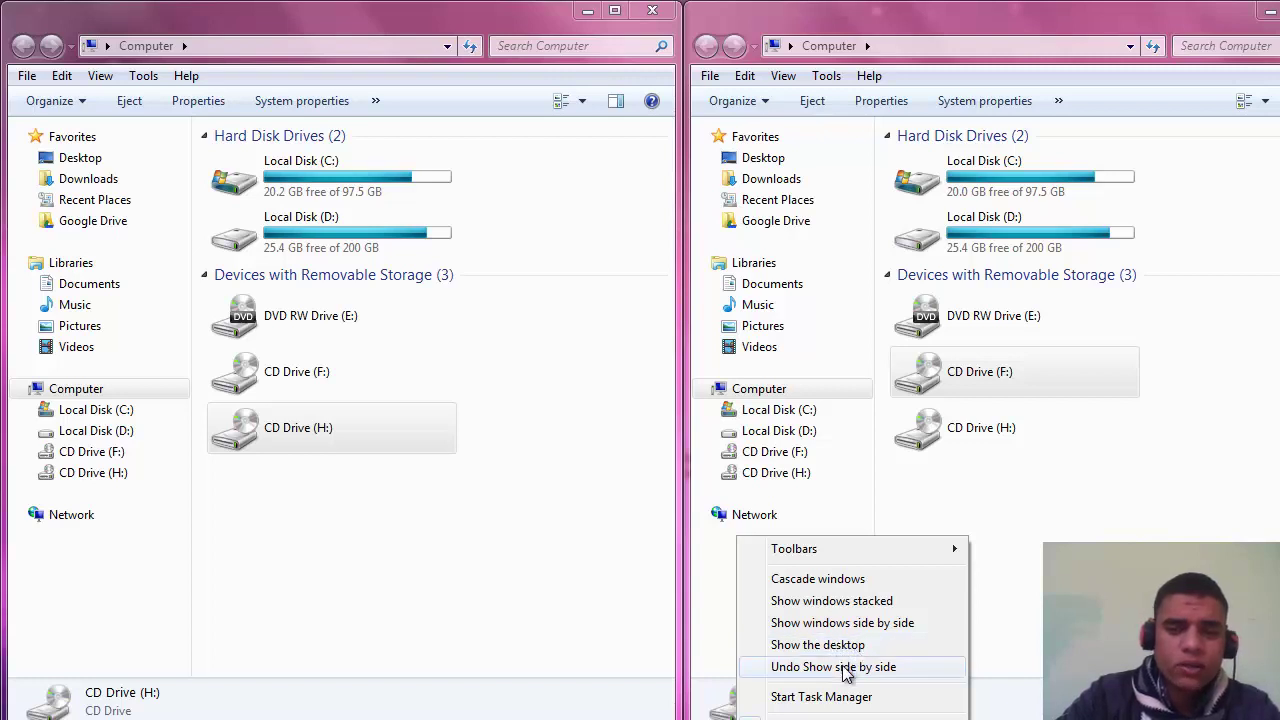
click(840, 666)
right_click(772, 712)
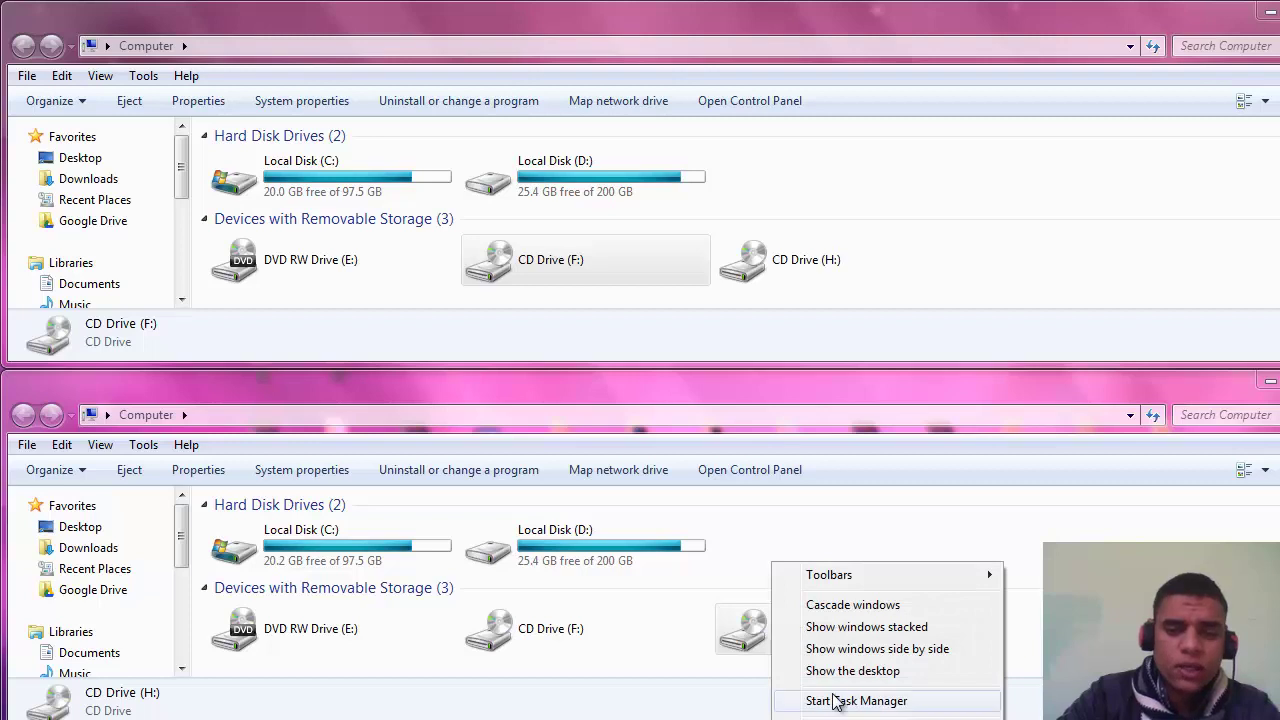
click(1008, 257)
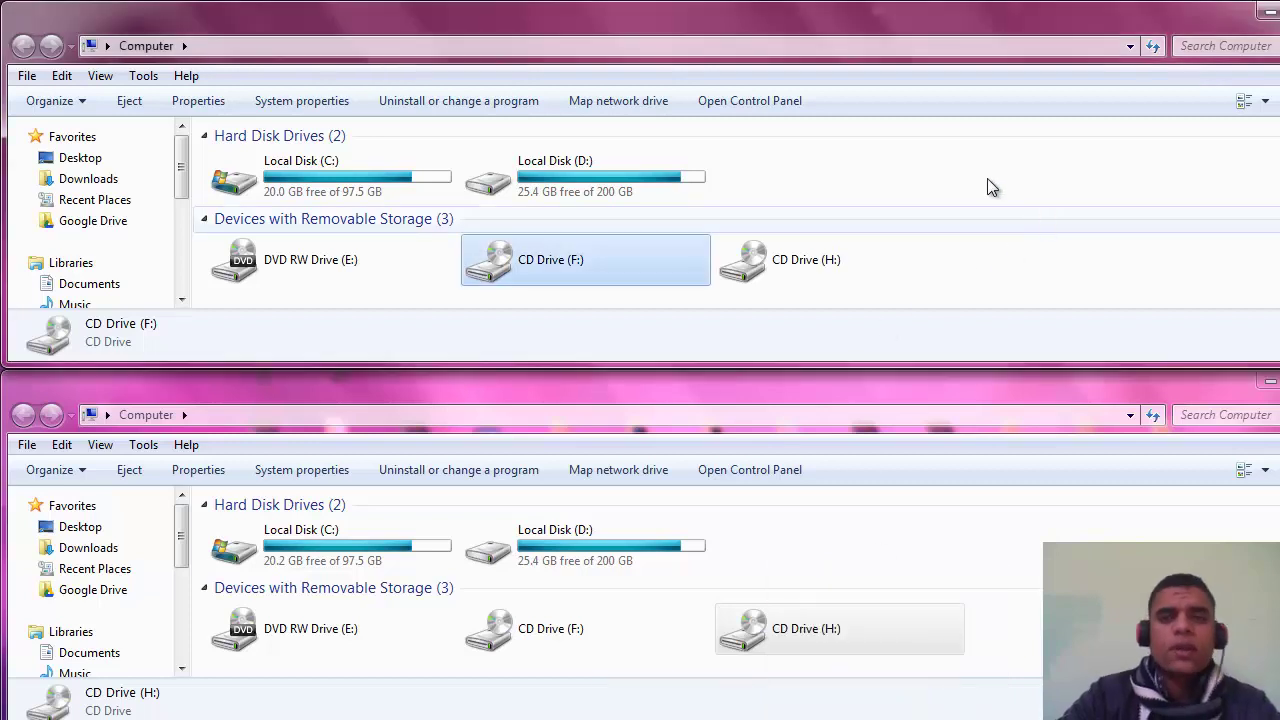
click(1012, 220)
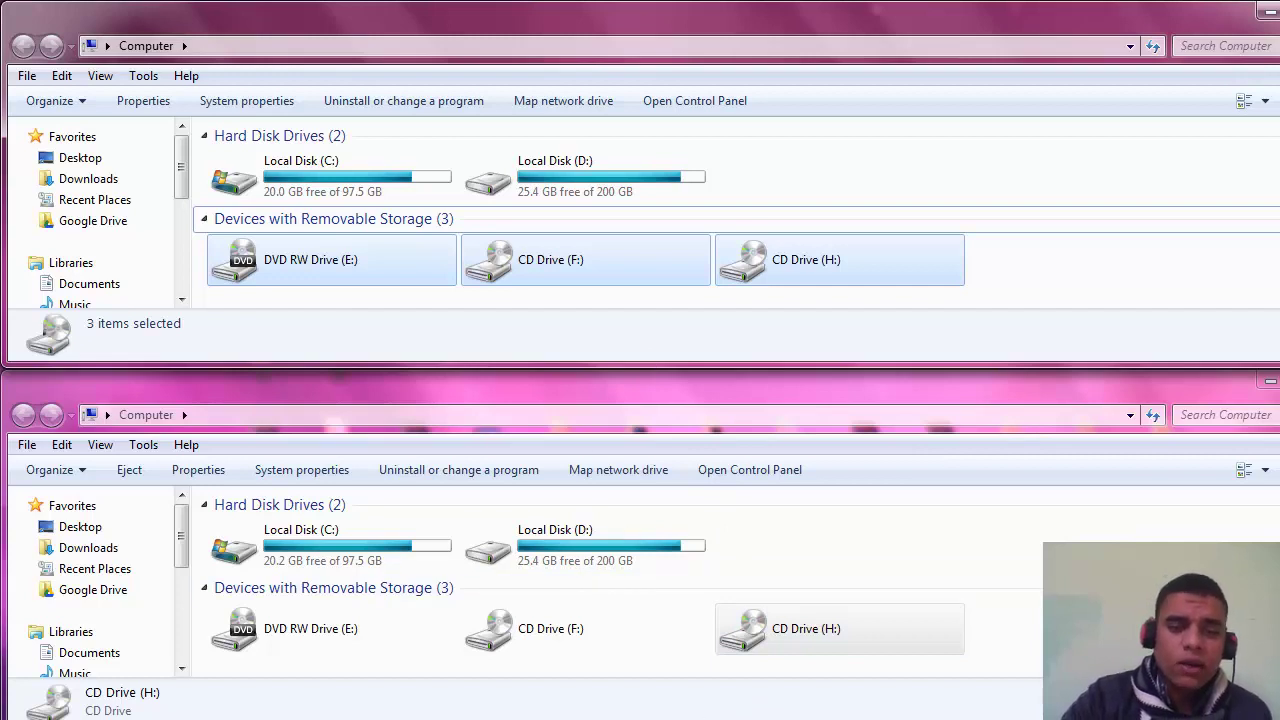
Show the two windows side by side, opening Basic_Programmes from Local Disk (D:) in one and Books from Local Disk (D:) in the other.
right_click(758, 718)
click(846, 650)
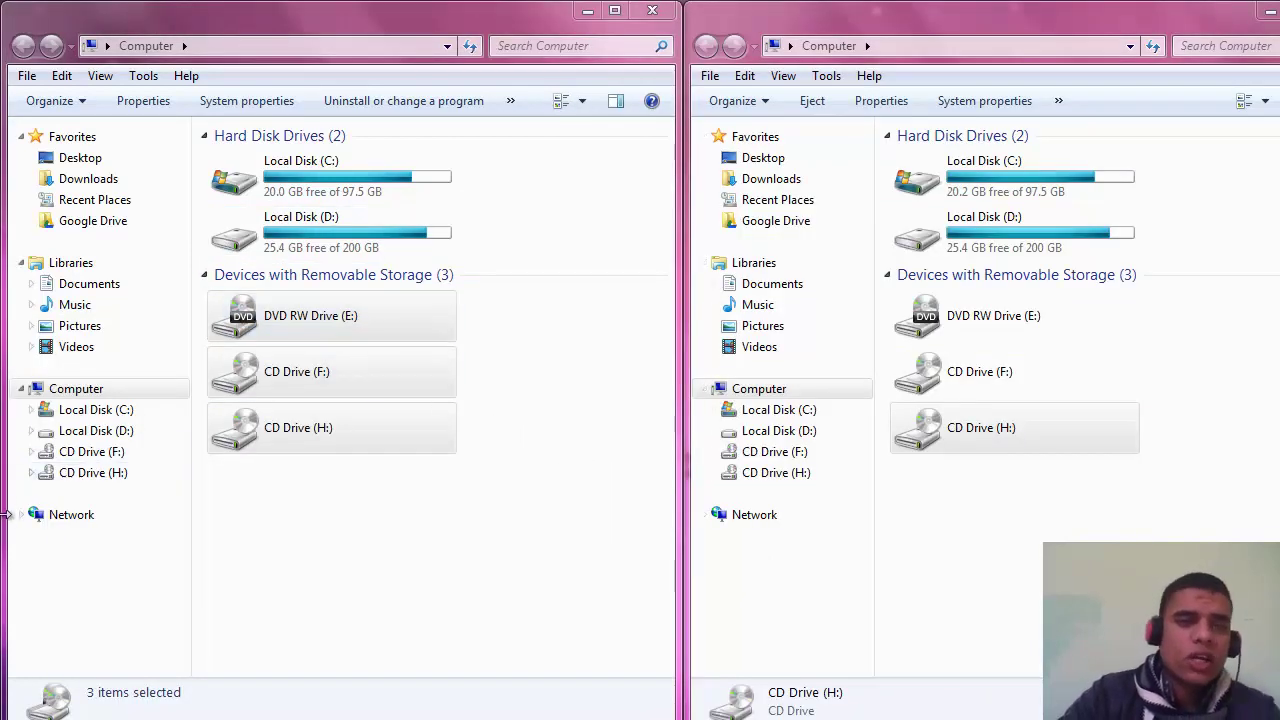
click(96, 430)
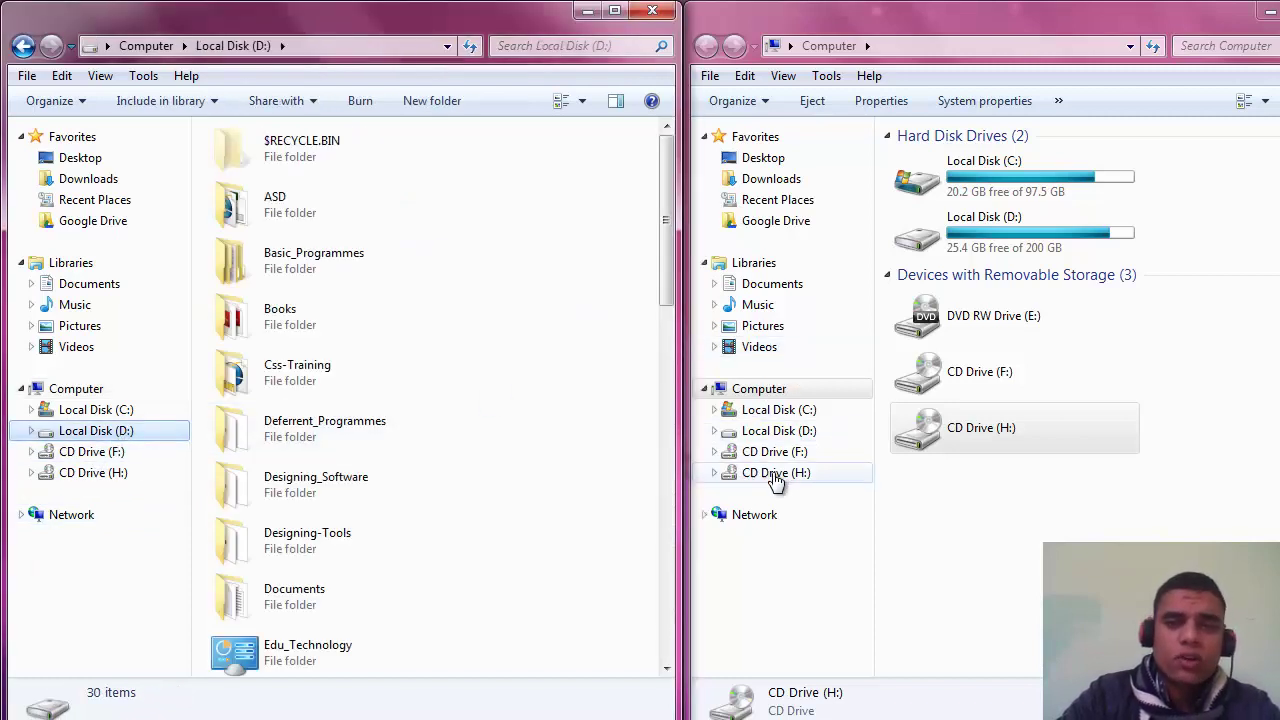
click(790, 430)
double_click(990, 325)
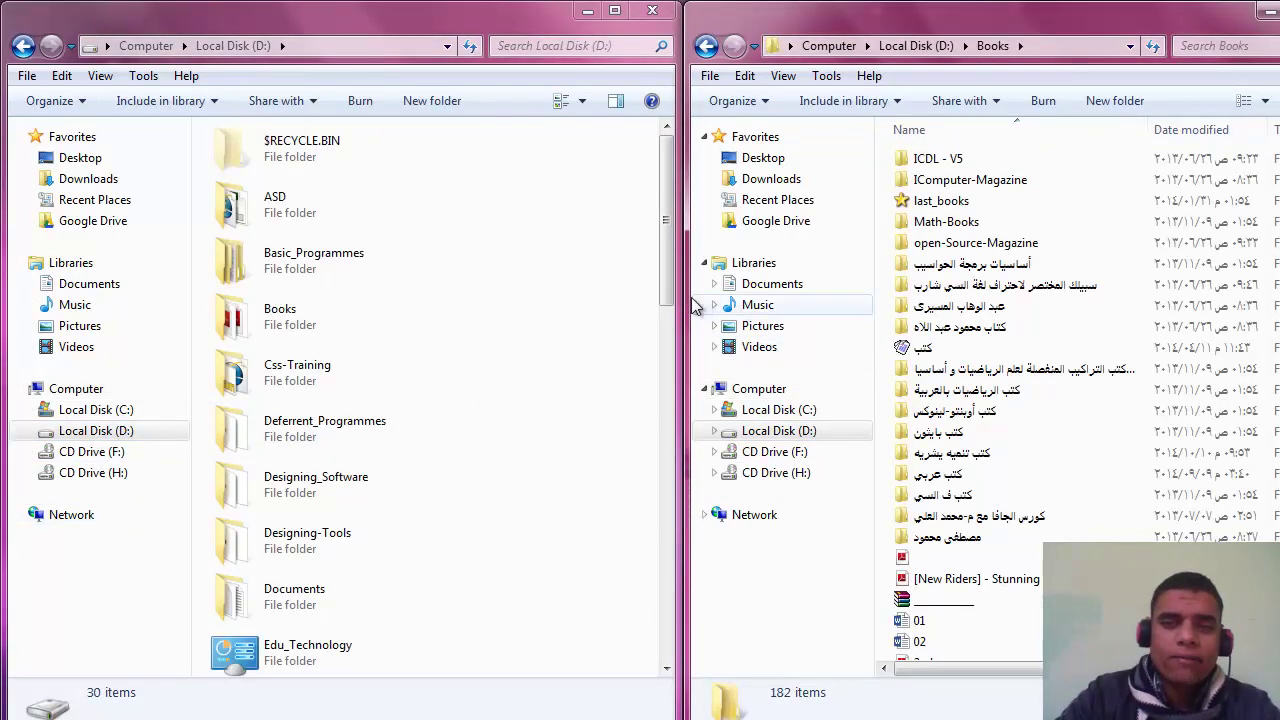
double_click(330, 264)
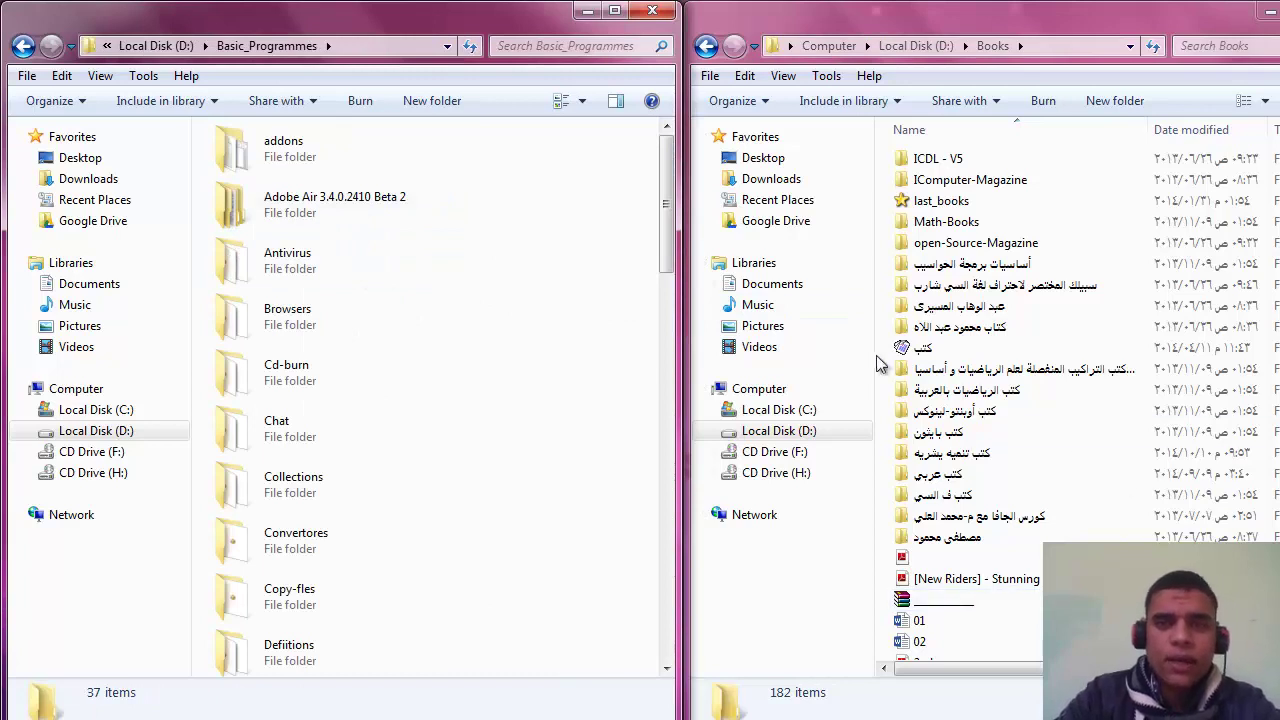
Select three non-adjacent items in the Books folder, then select only the single folder just above the third item.
click(932, 287)
ctrl+click(935, 306)
ctrl+click(918, 348)
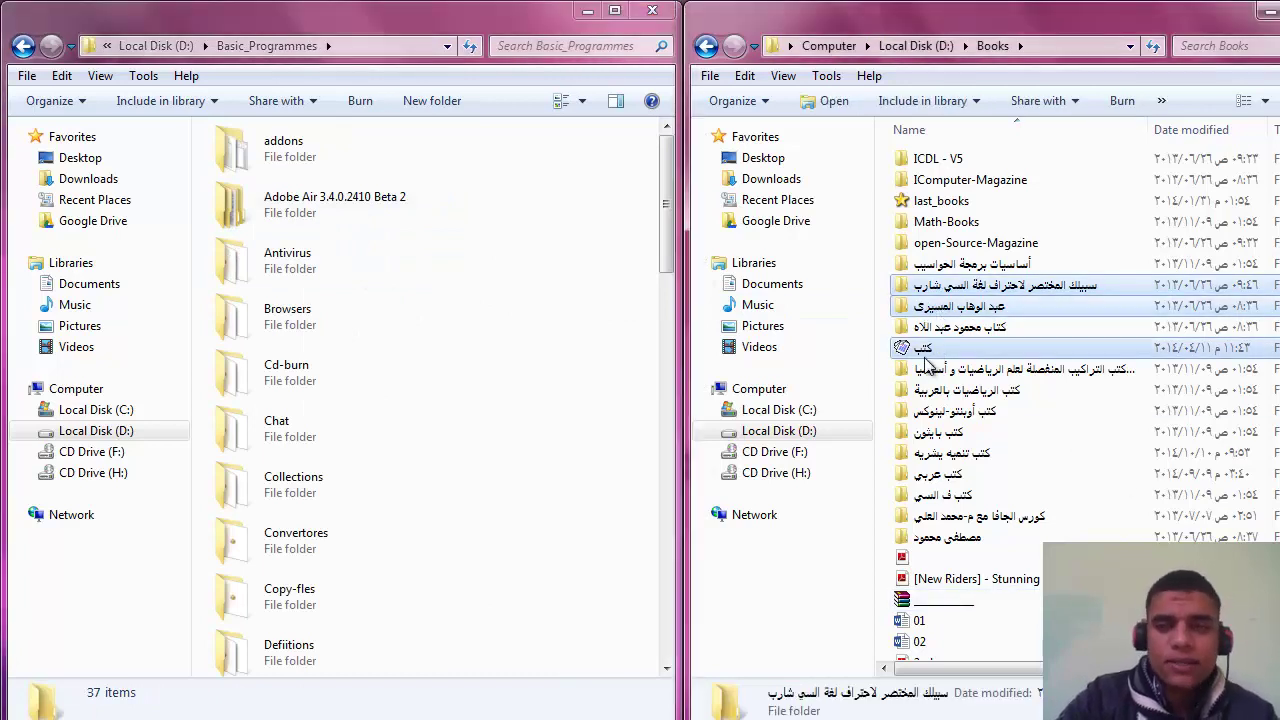
mouse_move(915, 355)
mouse_down()
mouse_move(420, 396)
mouse_move(960, 500)
mouse_move(993, 350)
mouse_up()
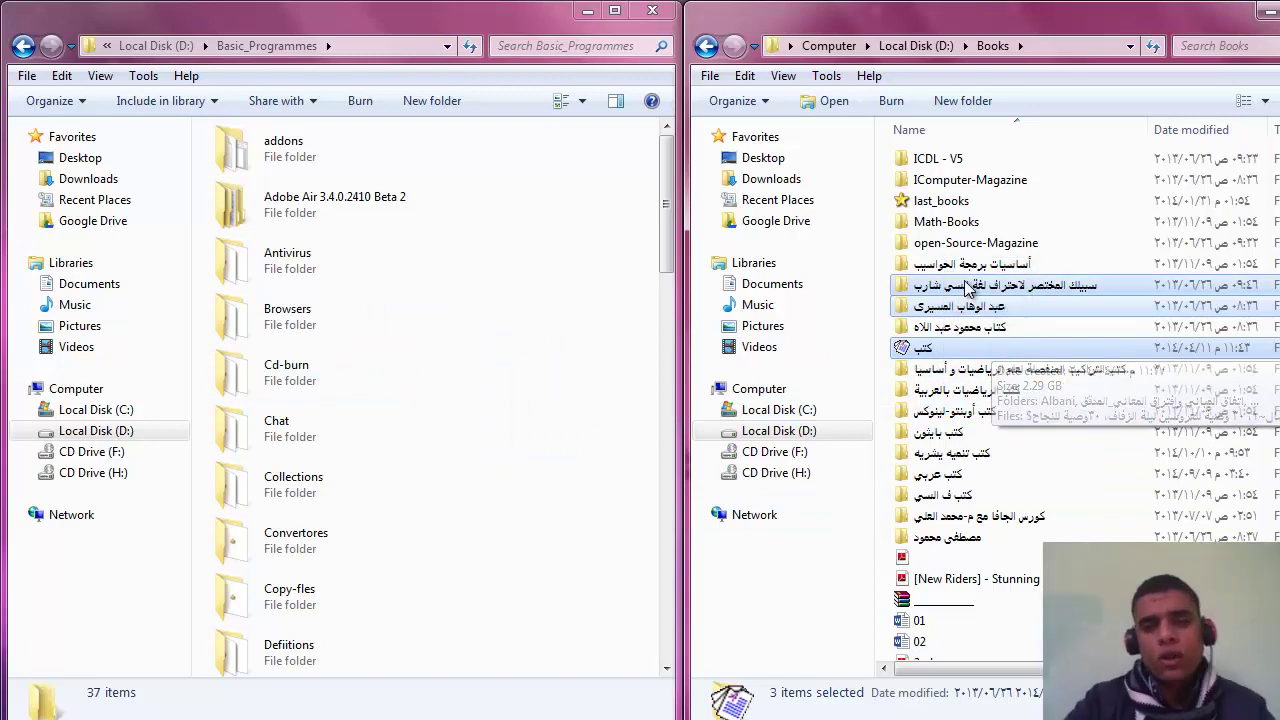
right_click(964, 348)
click(940, 326)
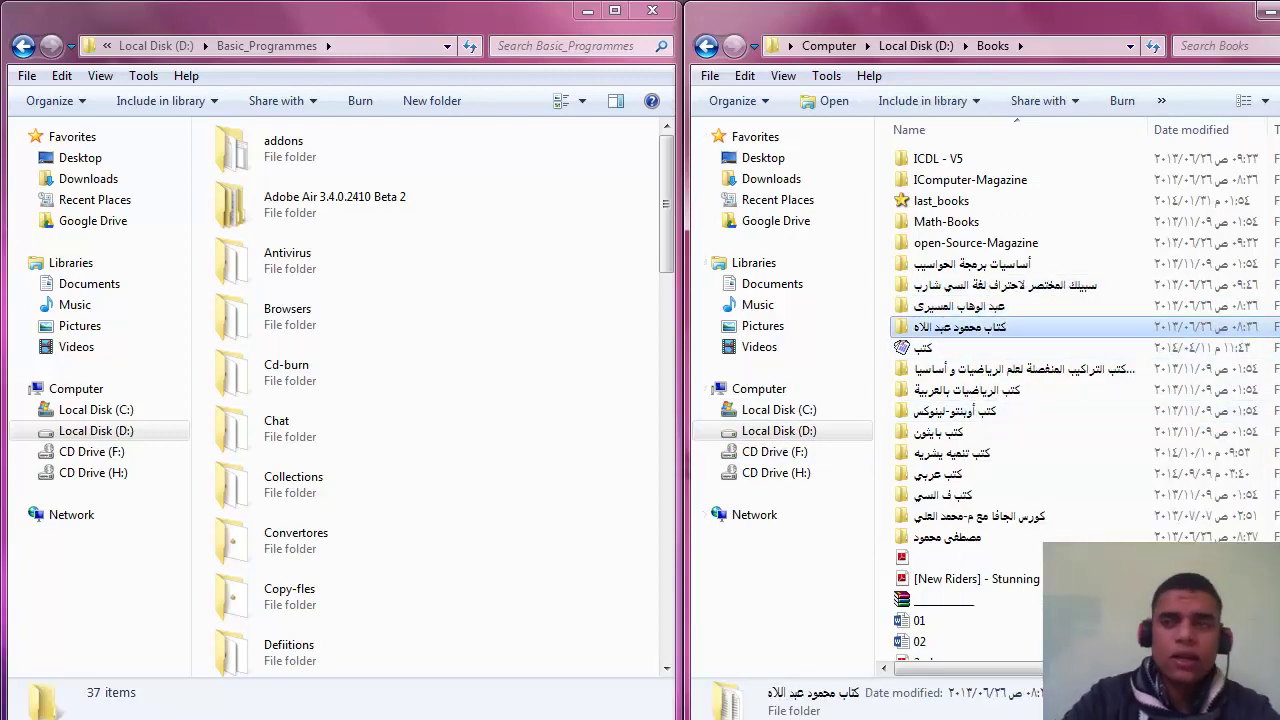
Close both folder windows and open Windows Update from Control Panel.
key(alt+F4)
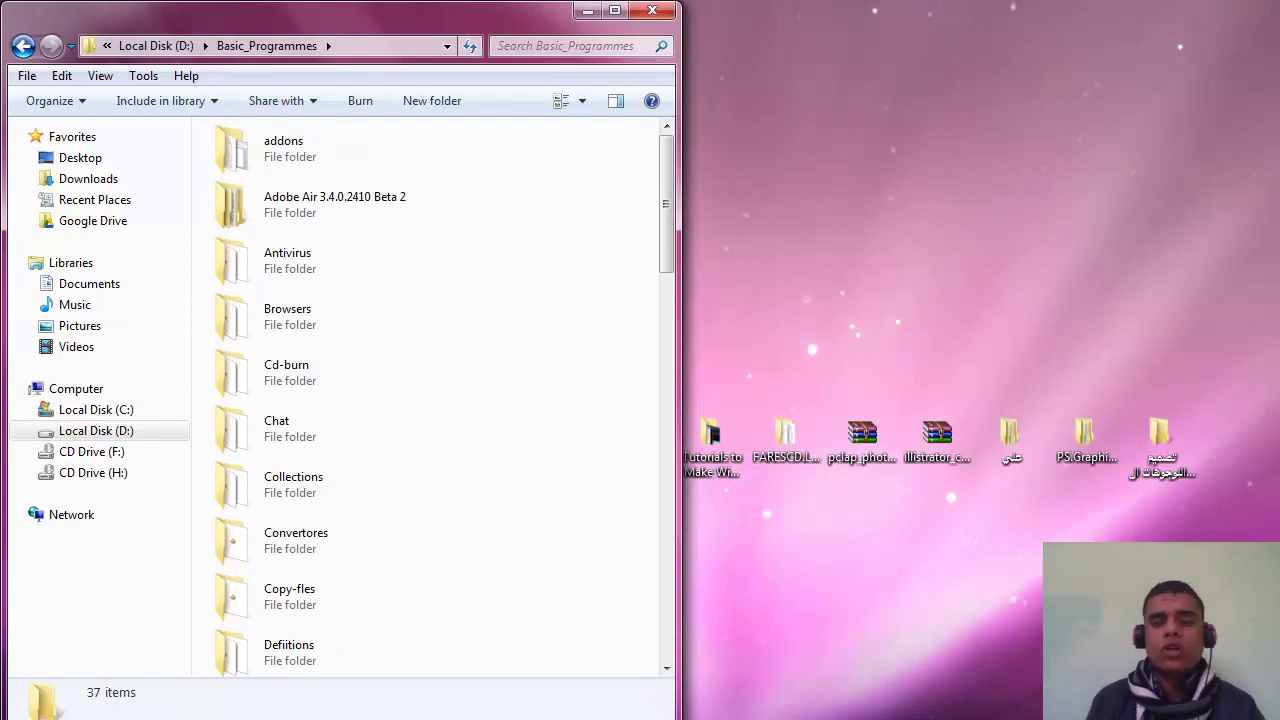
click(645, 12)
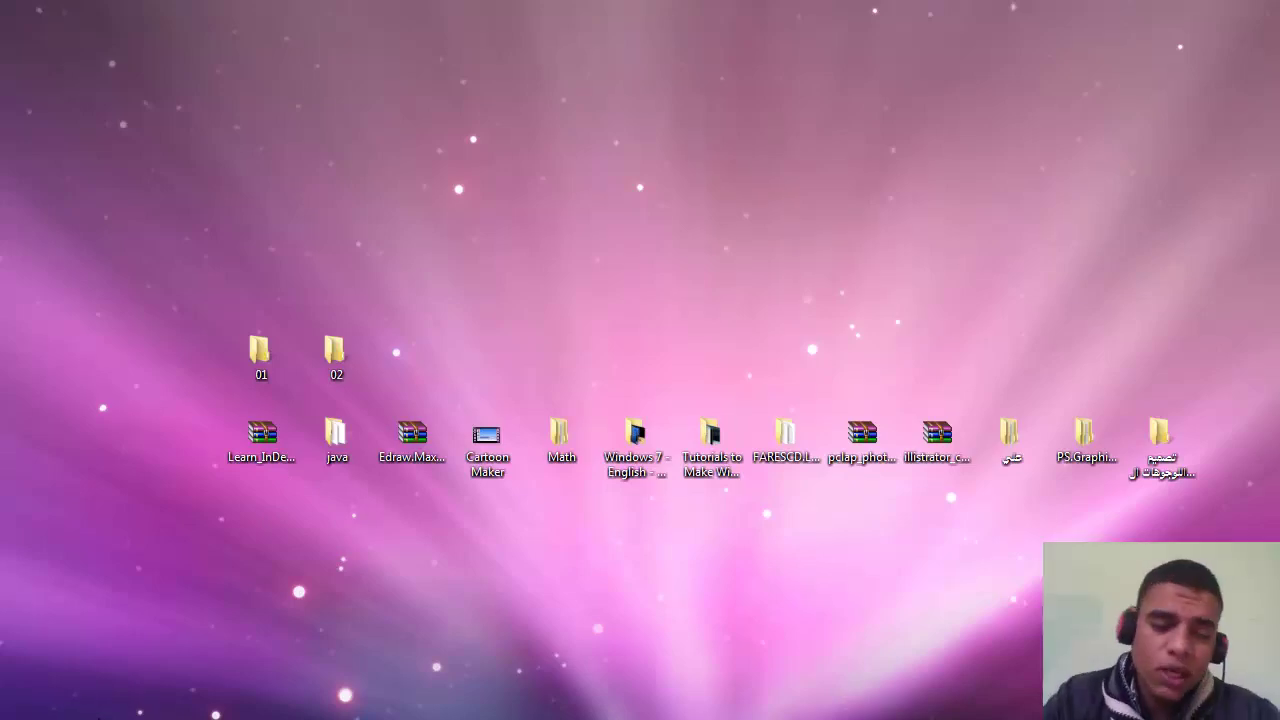
click(20, 708)
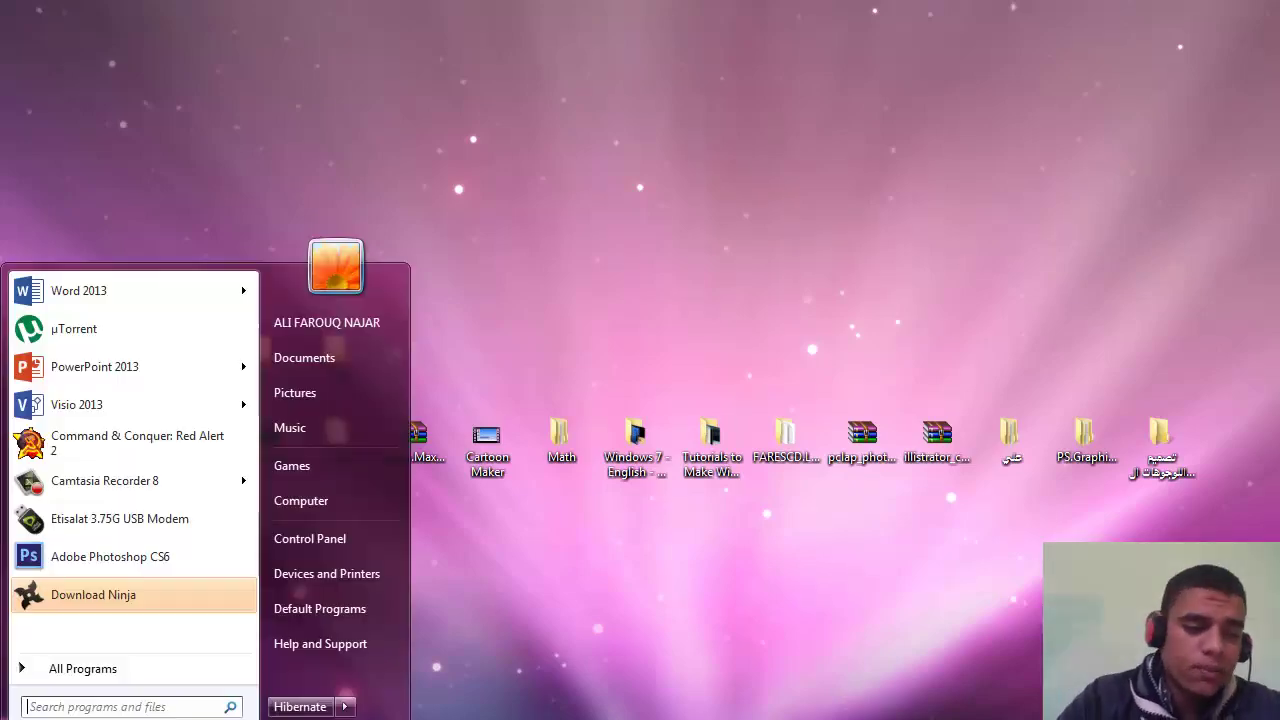
click(350, 540)
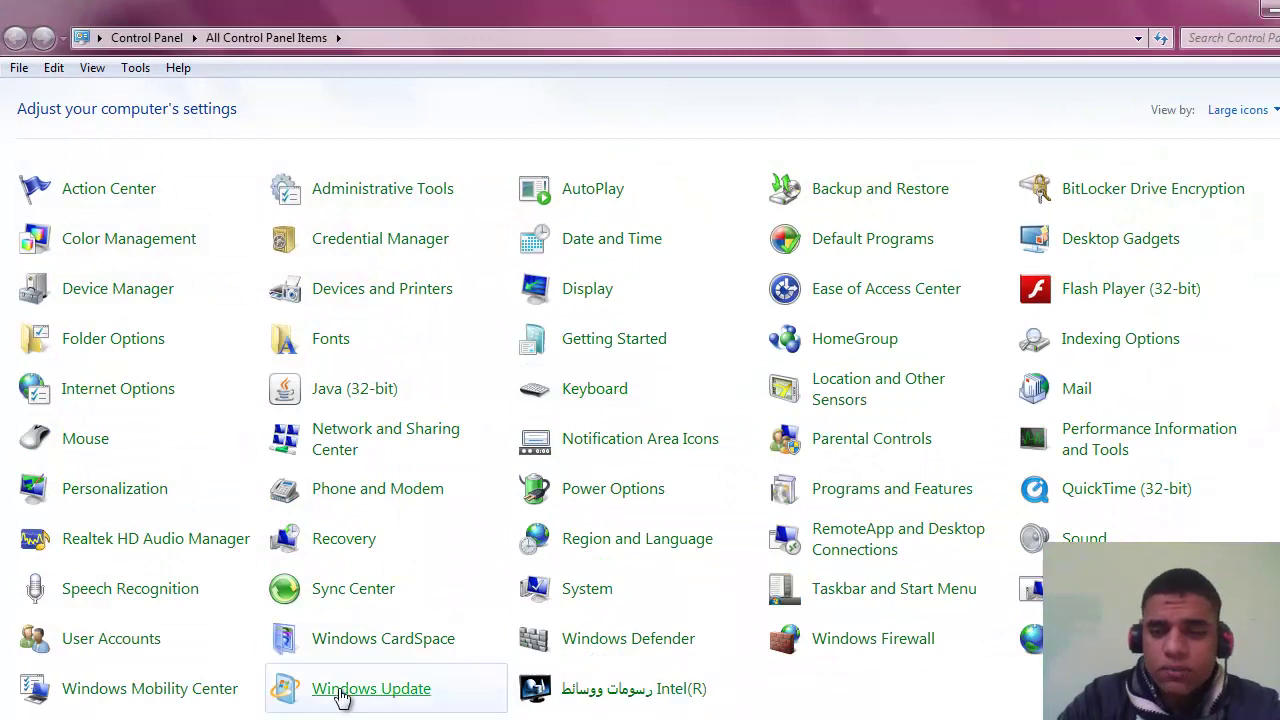
click(345, 690)
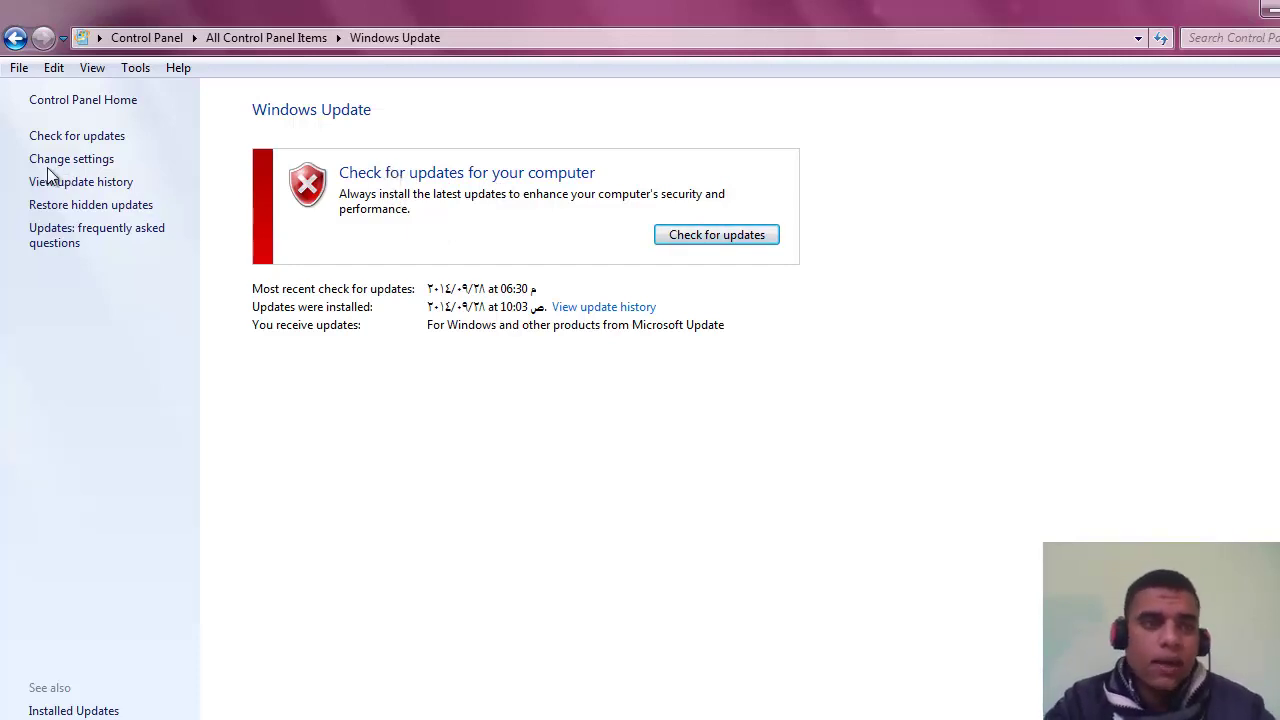
Start a check for updates, and view the Important updates options in the Windows Update settings.
click(94, 141)
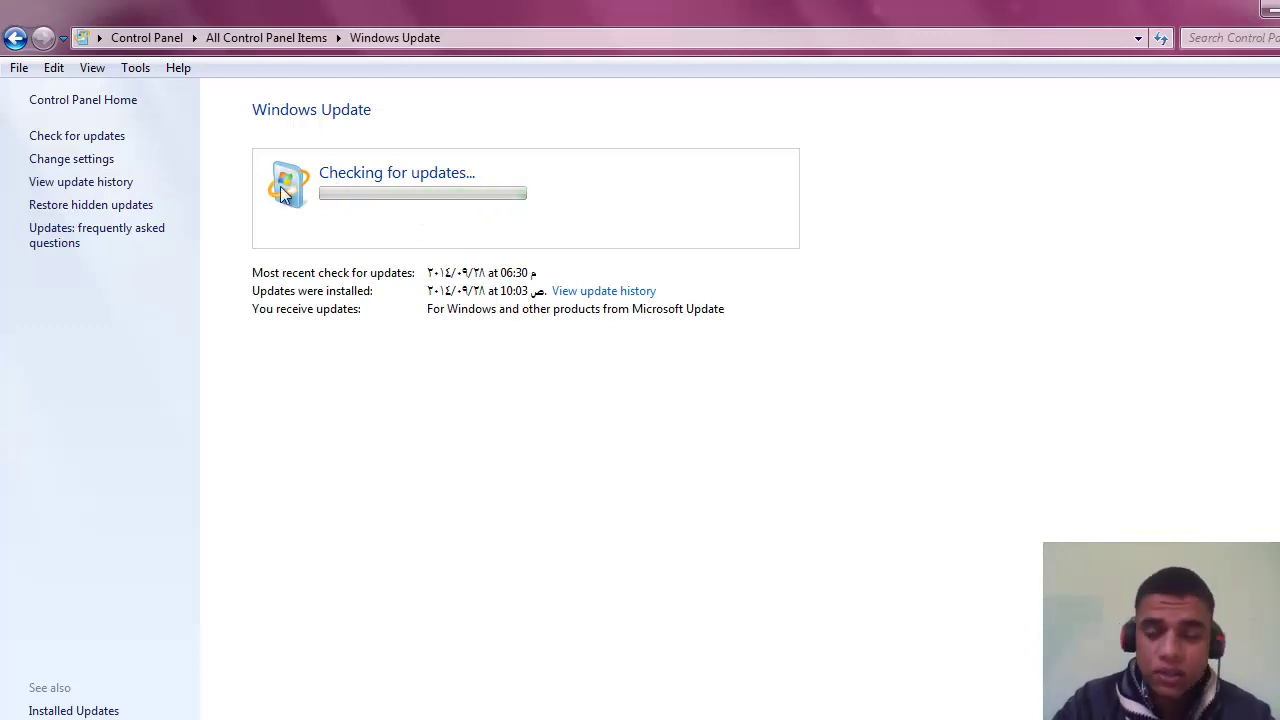
click(66, 160)
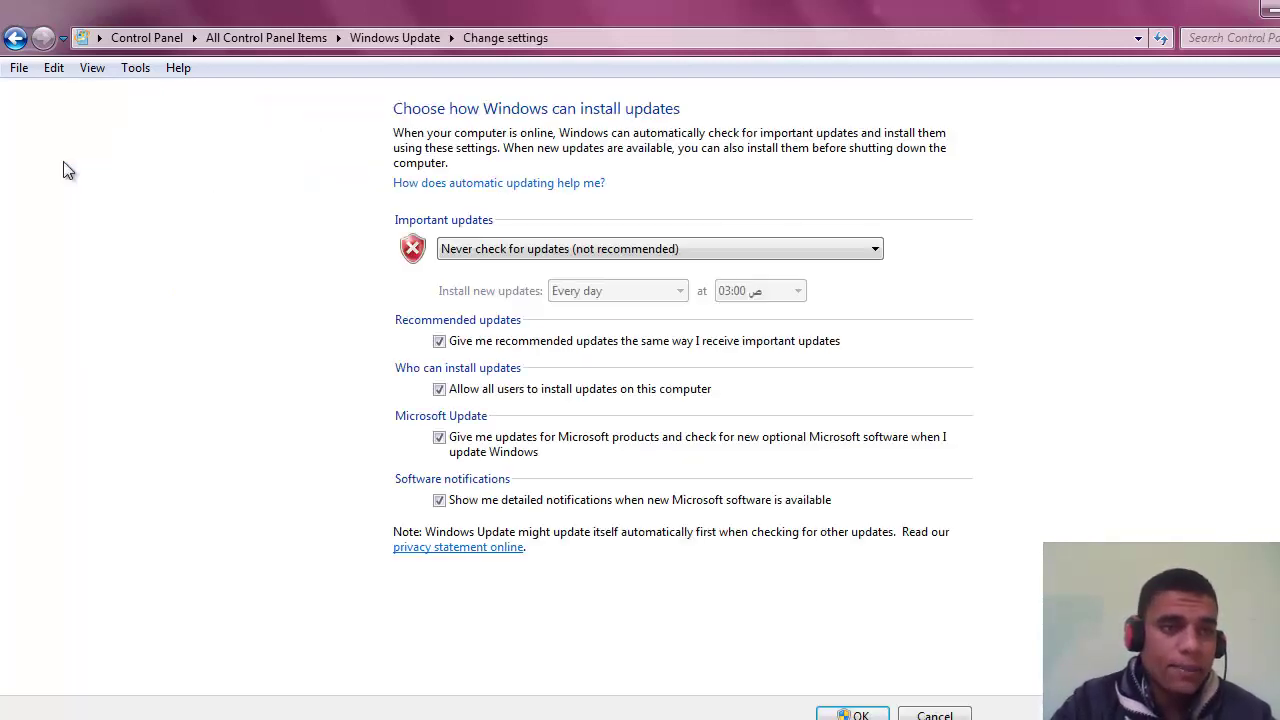
click(514, 250)
click(518, 257)
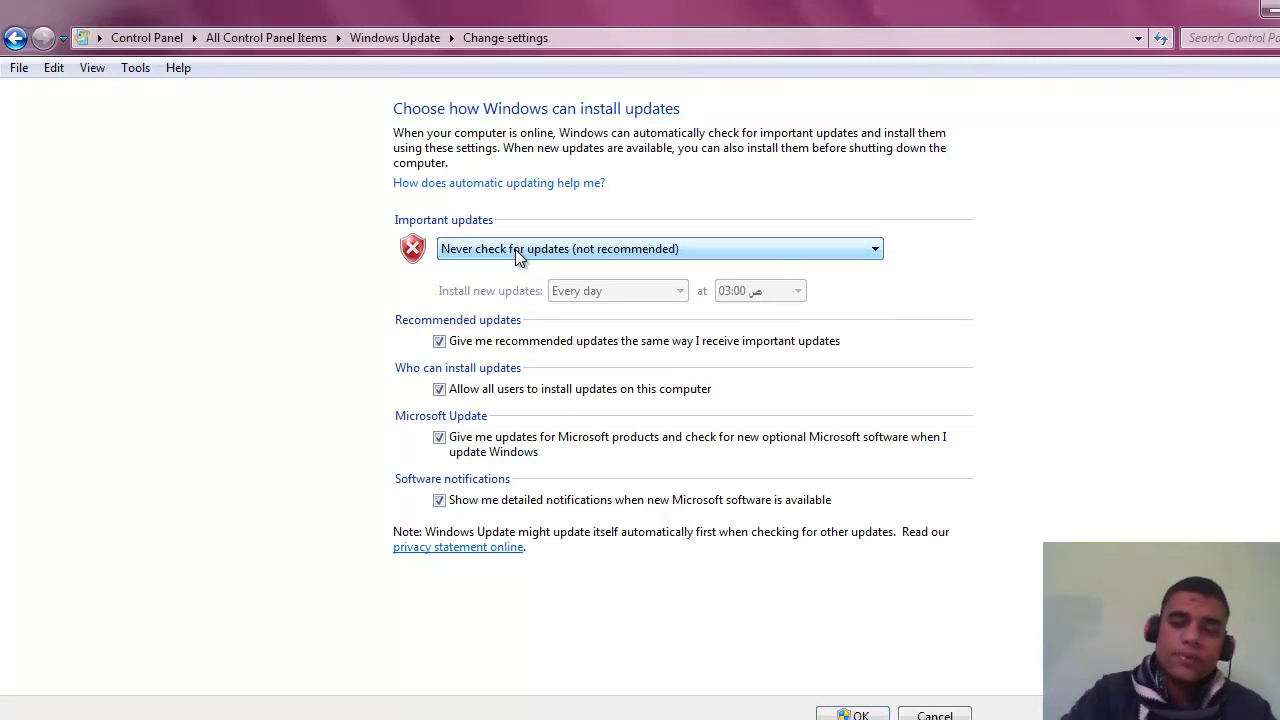
click(517, 257)
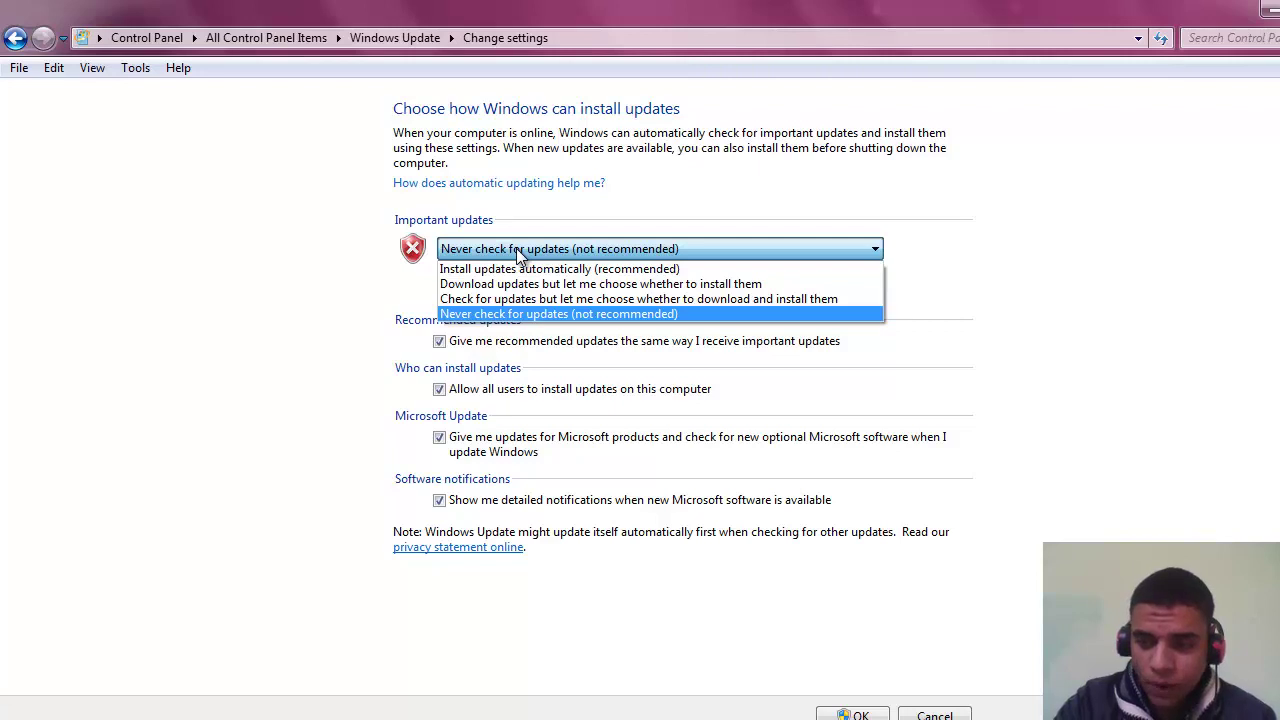
click(517, 257)
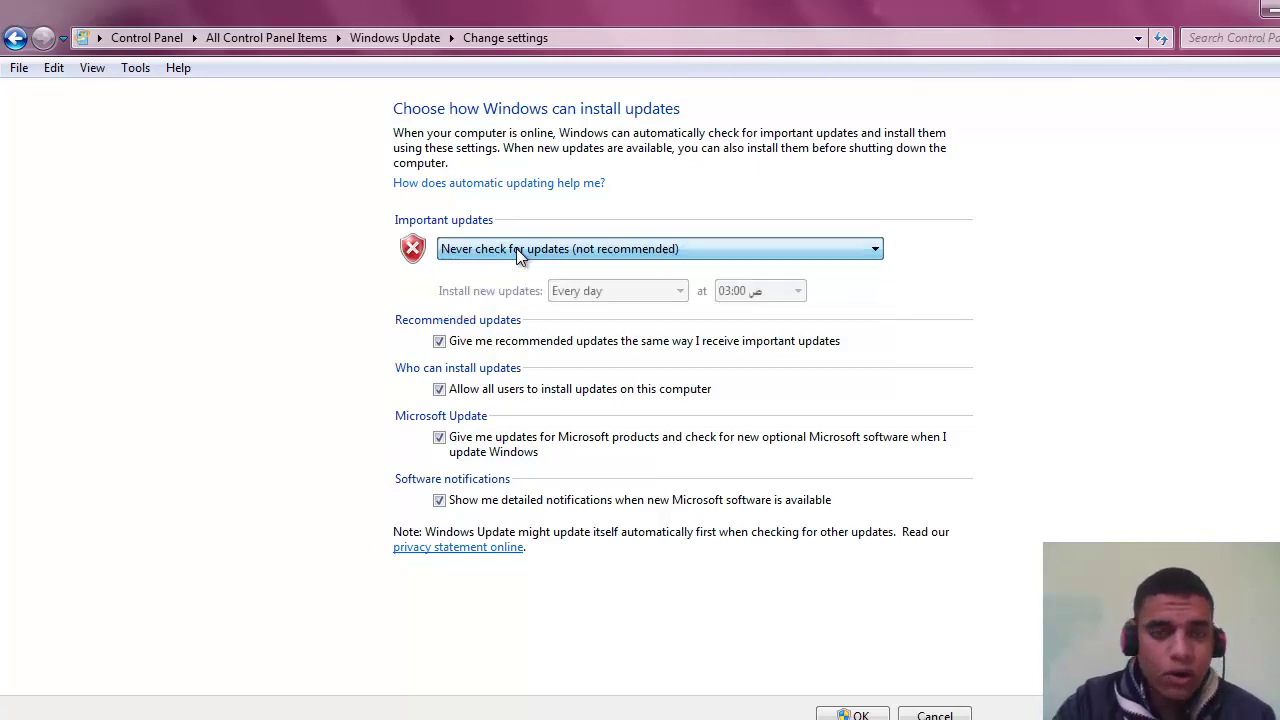
click(20, 42)
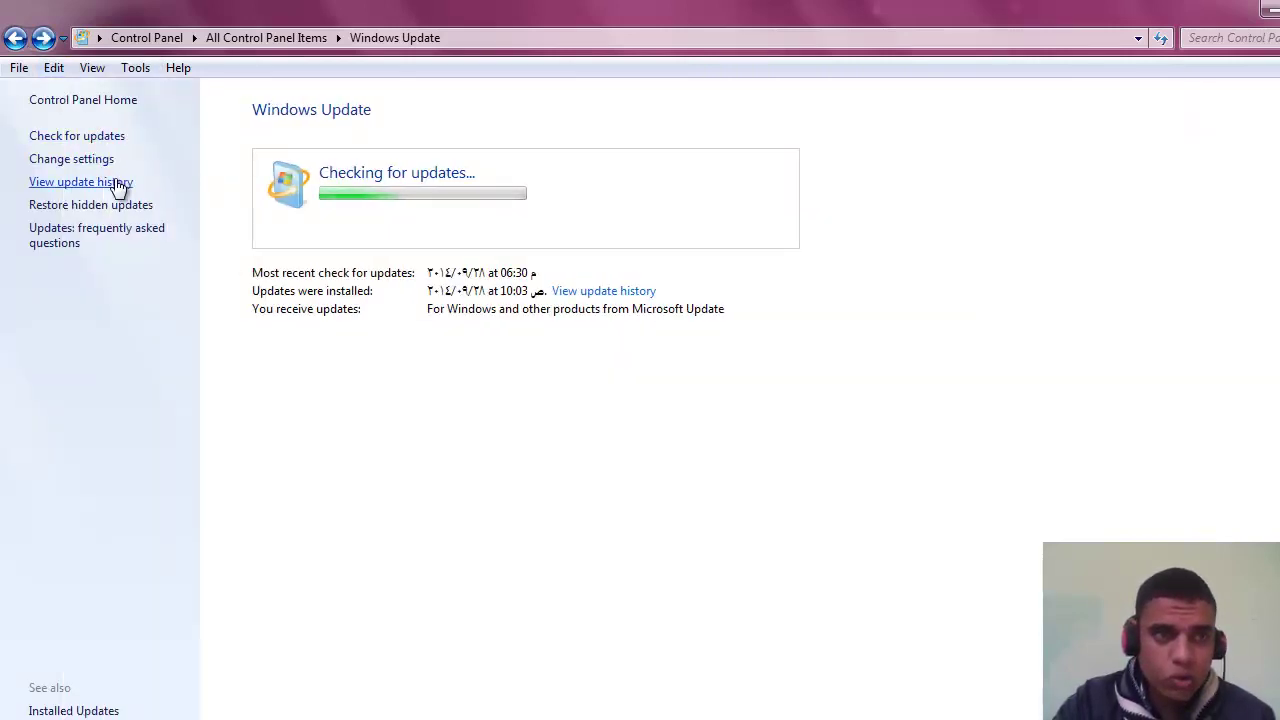
Reopen the Windows Update settings and set Important updates to Install updates automatically (recommended).
click(91, 164)
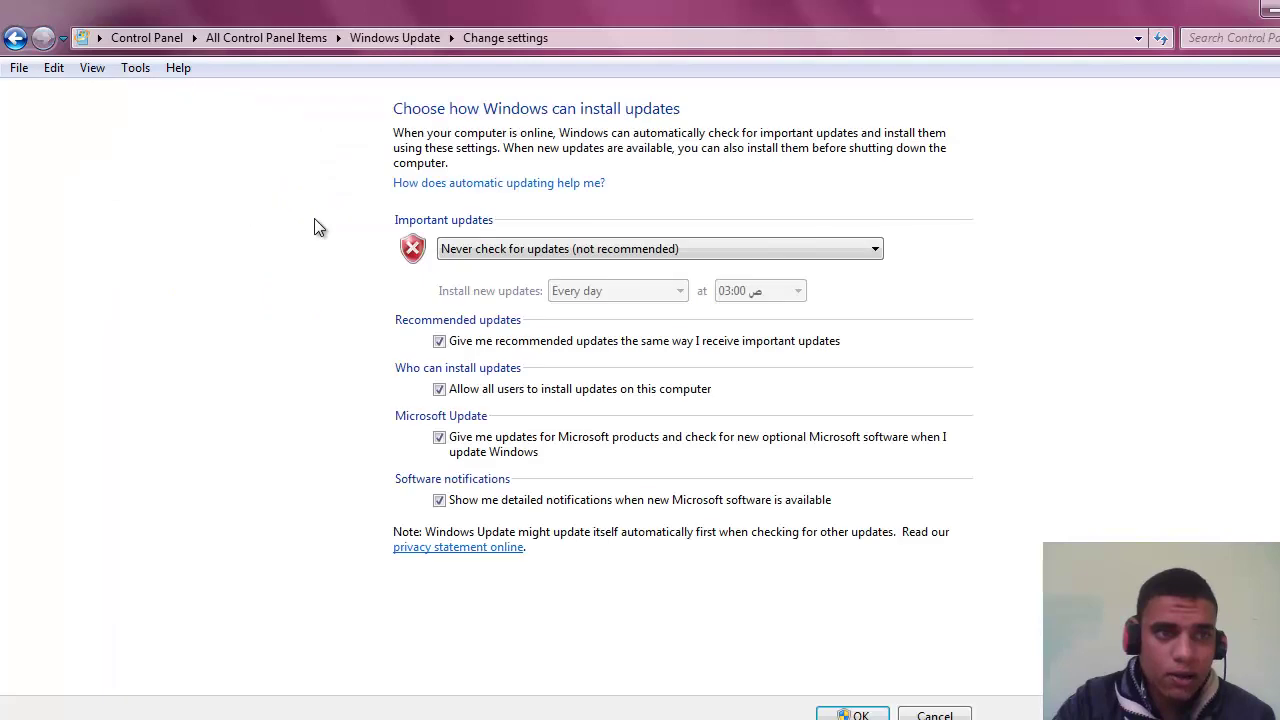
click(563, 252)
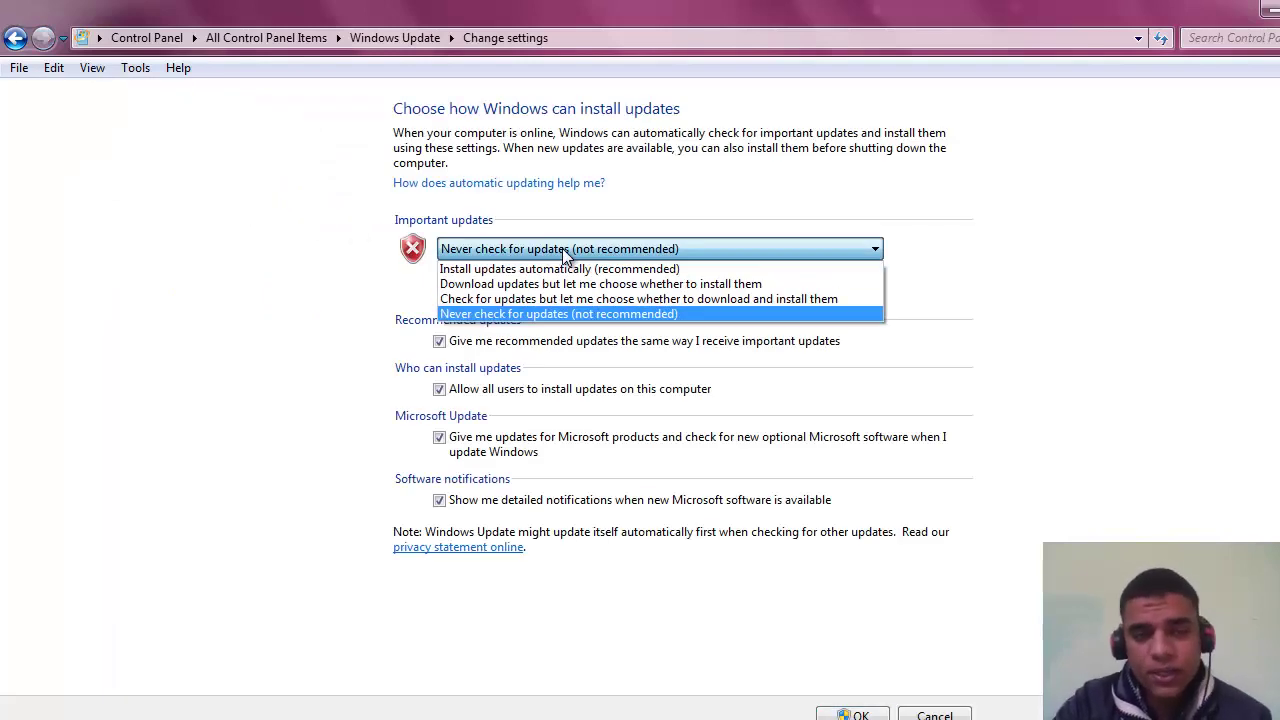
click(562, 248)
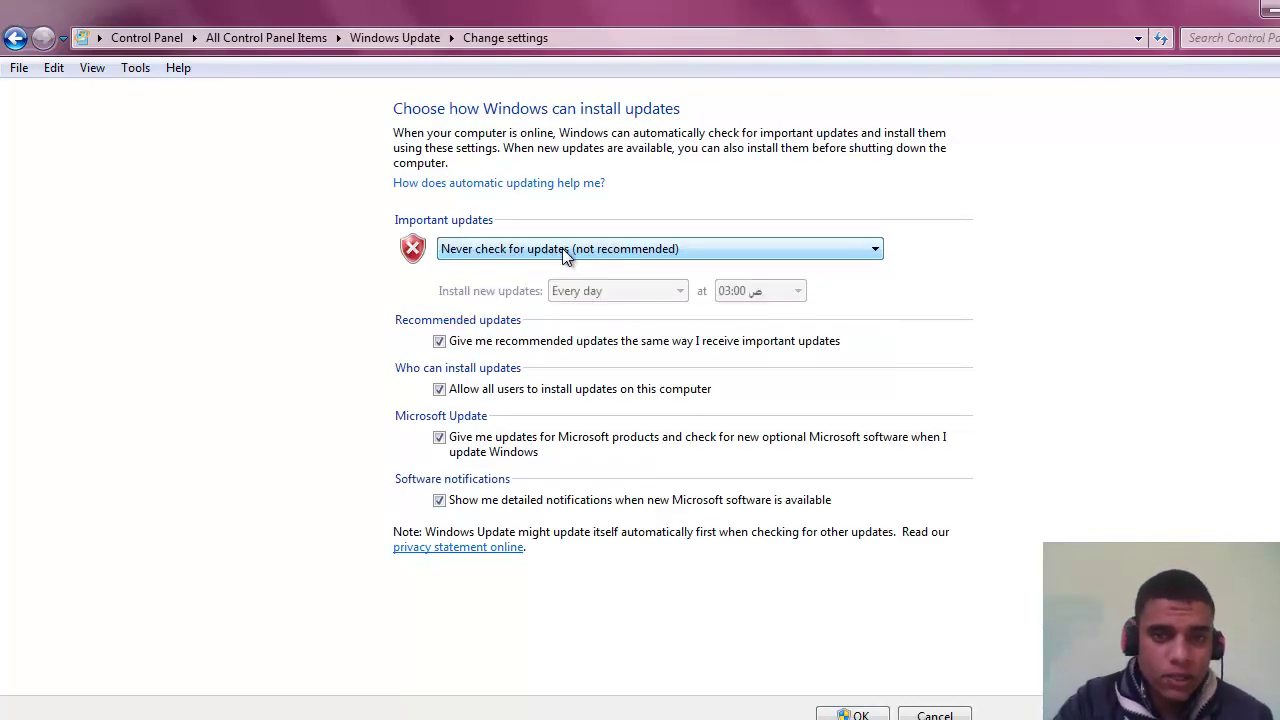
click(563, 252)
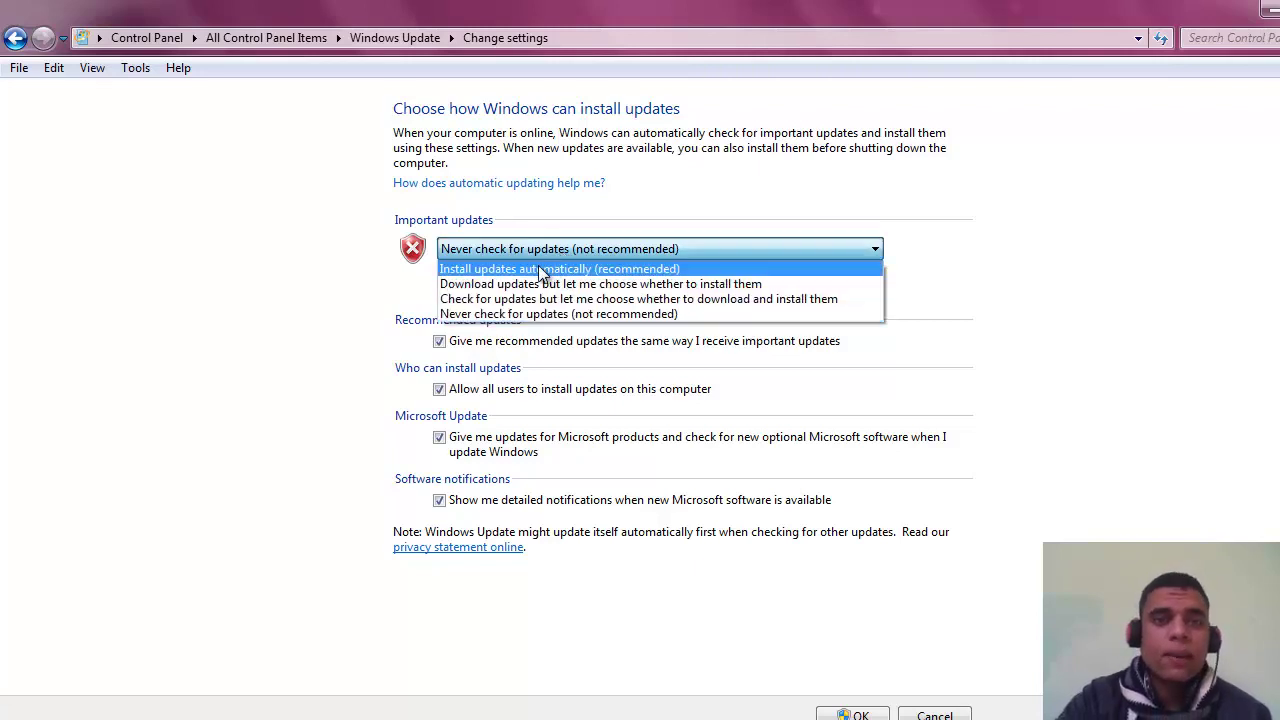
click(555, 268)
Try the Download updates and Check for updates "but let me choose" options for Important updates, returning to Install updates automatically (recommended).
click(533, 253)
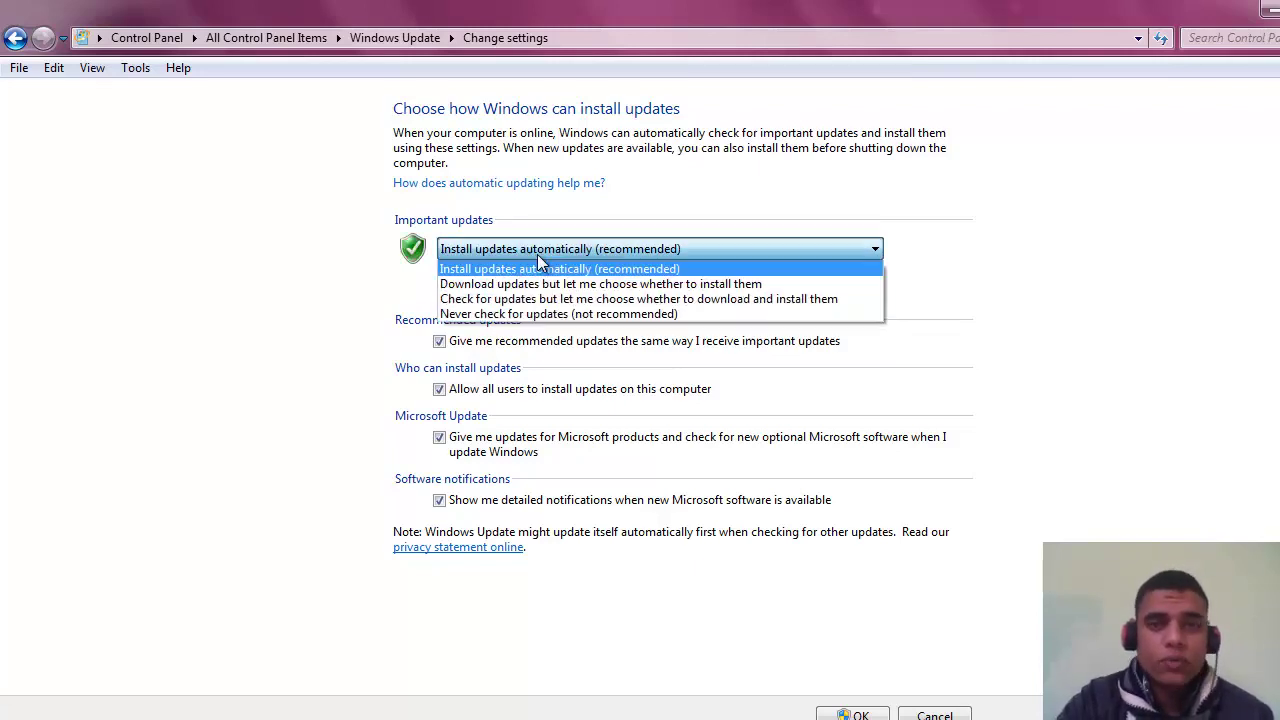
click(512, 284)
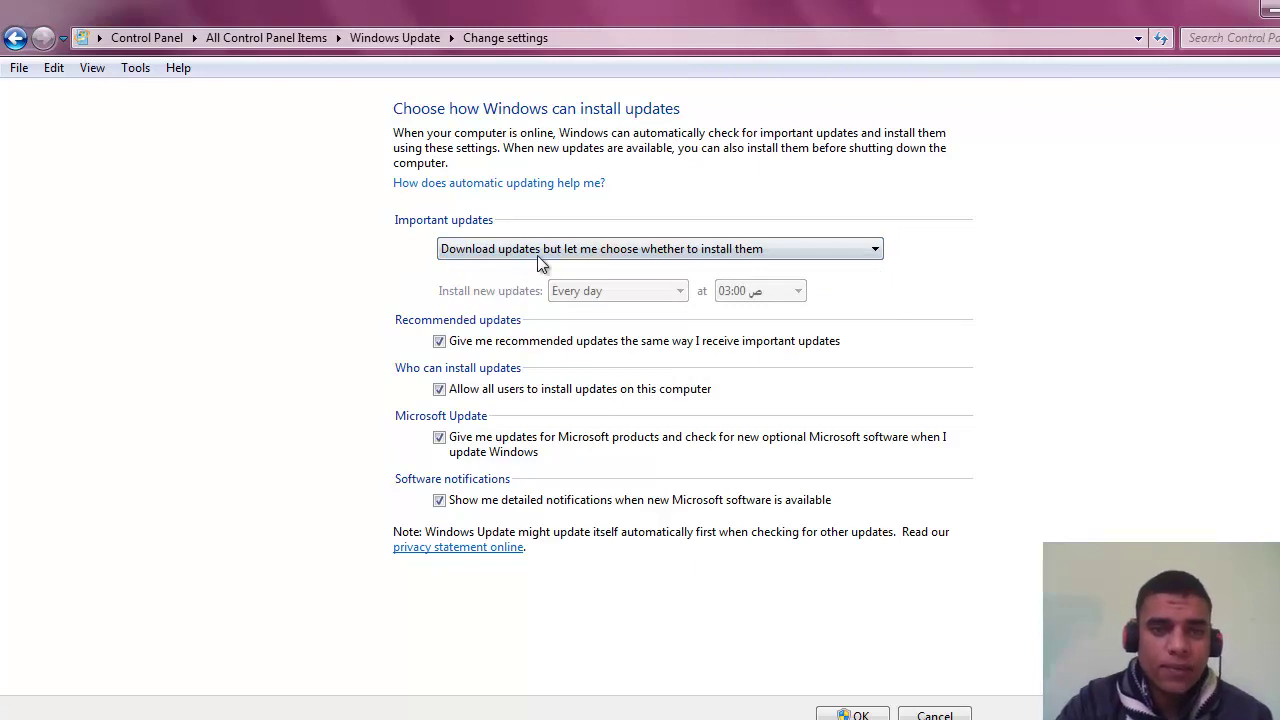
click(550, 249)
click(537, 299)
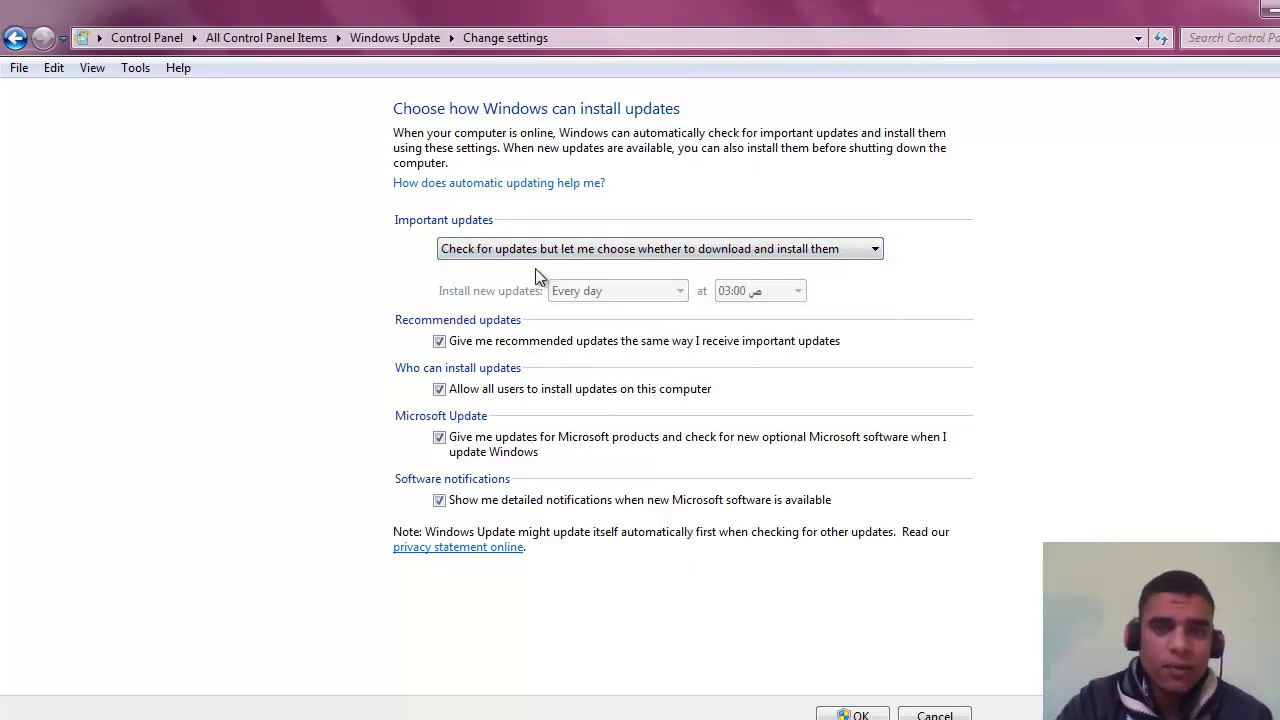
click(540, 250)
click(541, 270)
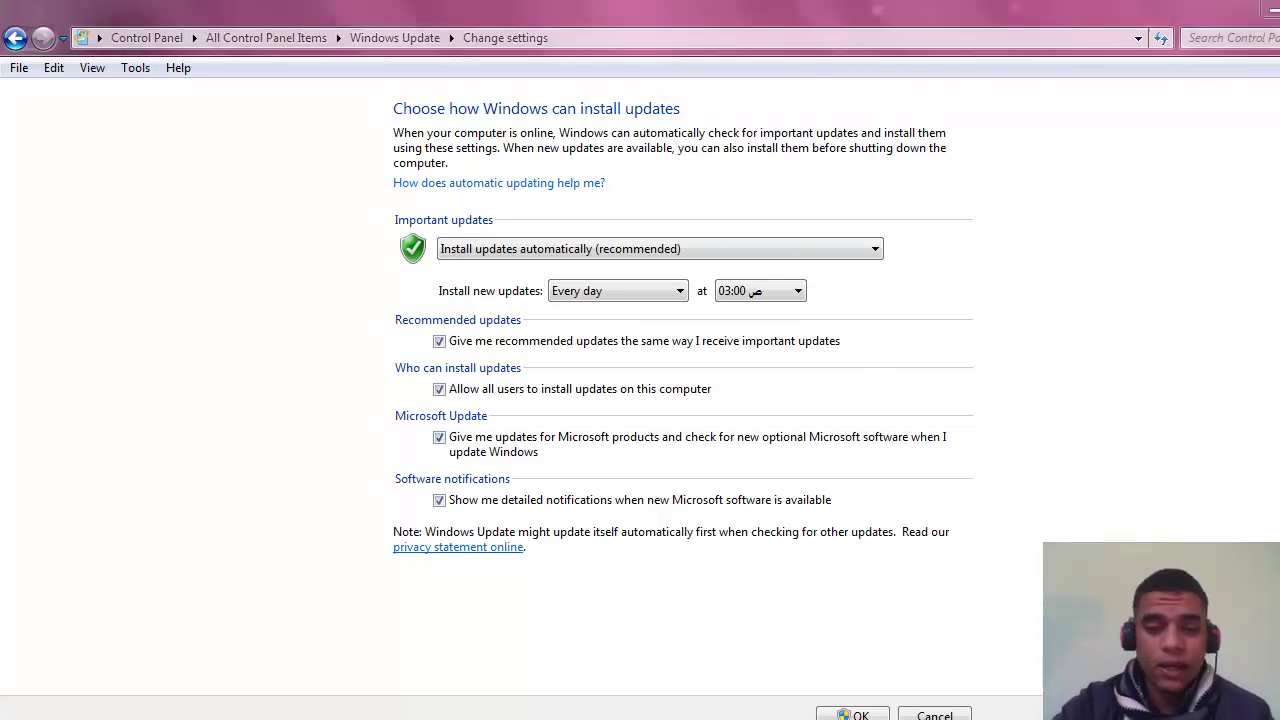
key(F9)
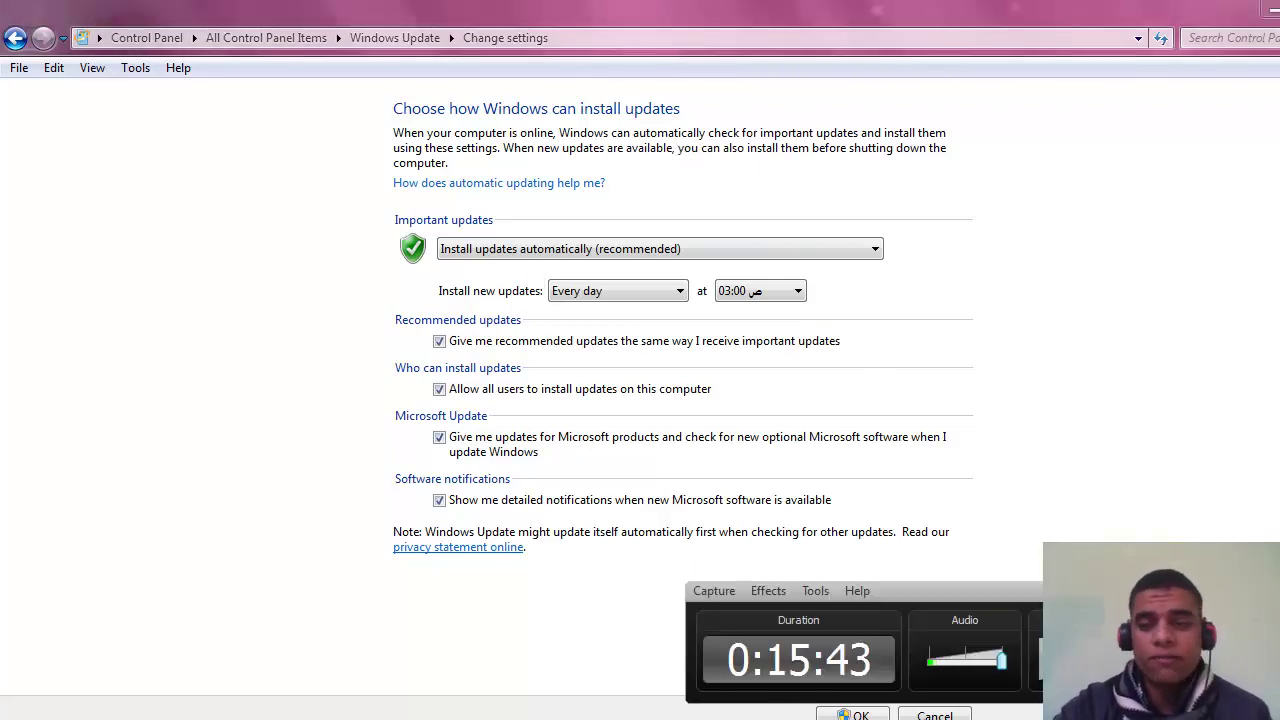
key(F9)
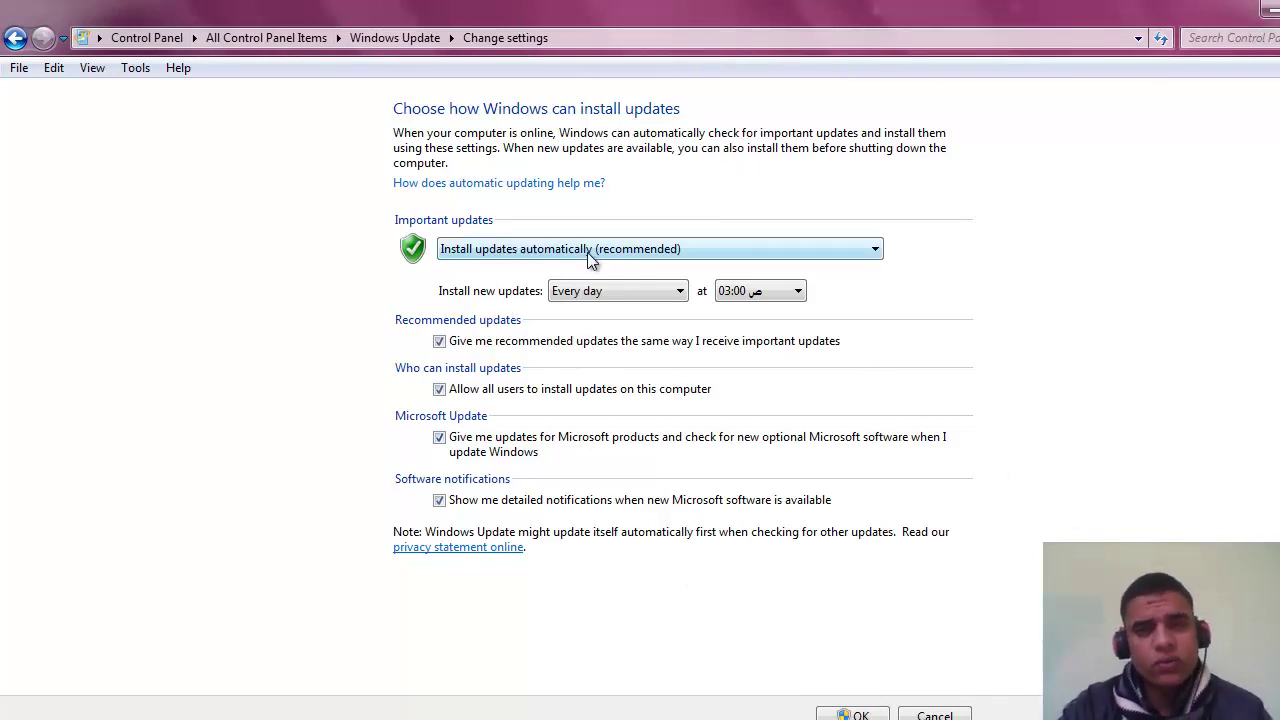
Set Important updates to Never check for updates (not recommended) and return to the Windows Update page without saving.
click(628, 252)
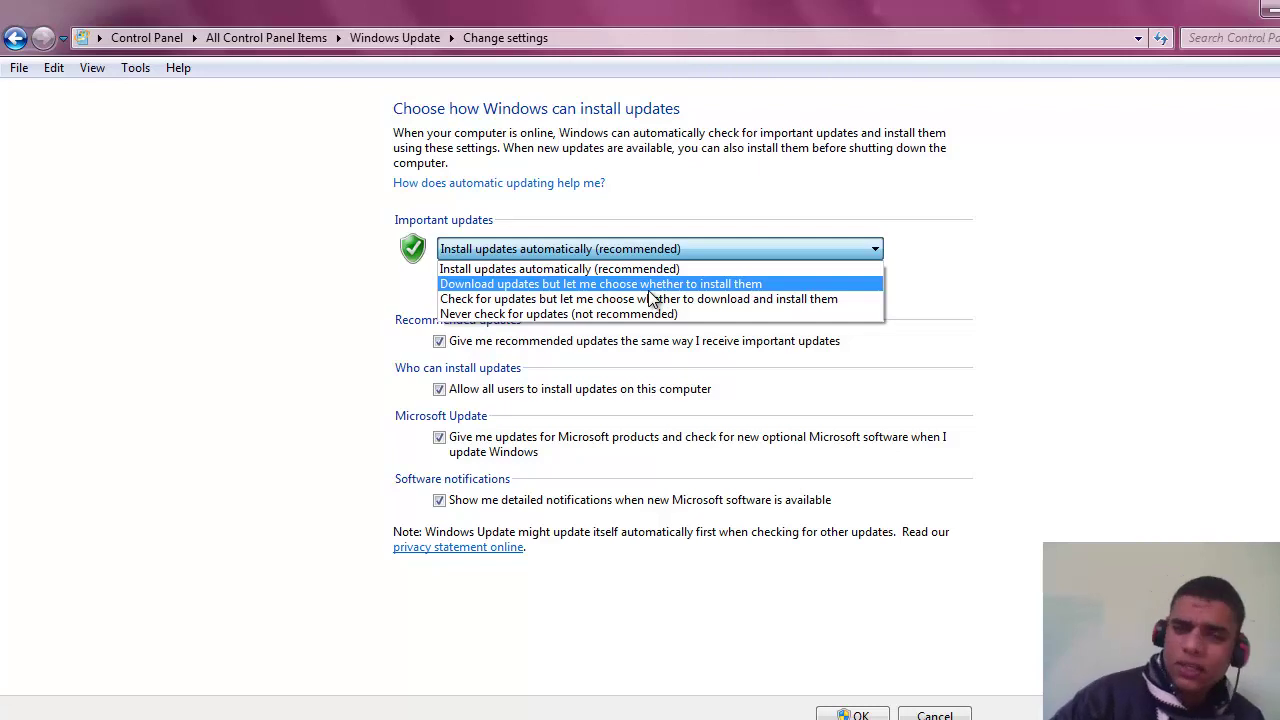
click(607, 314)
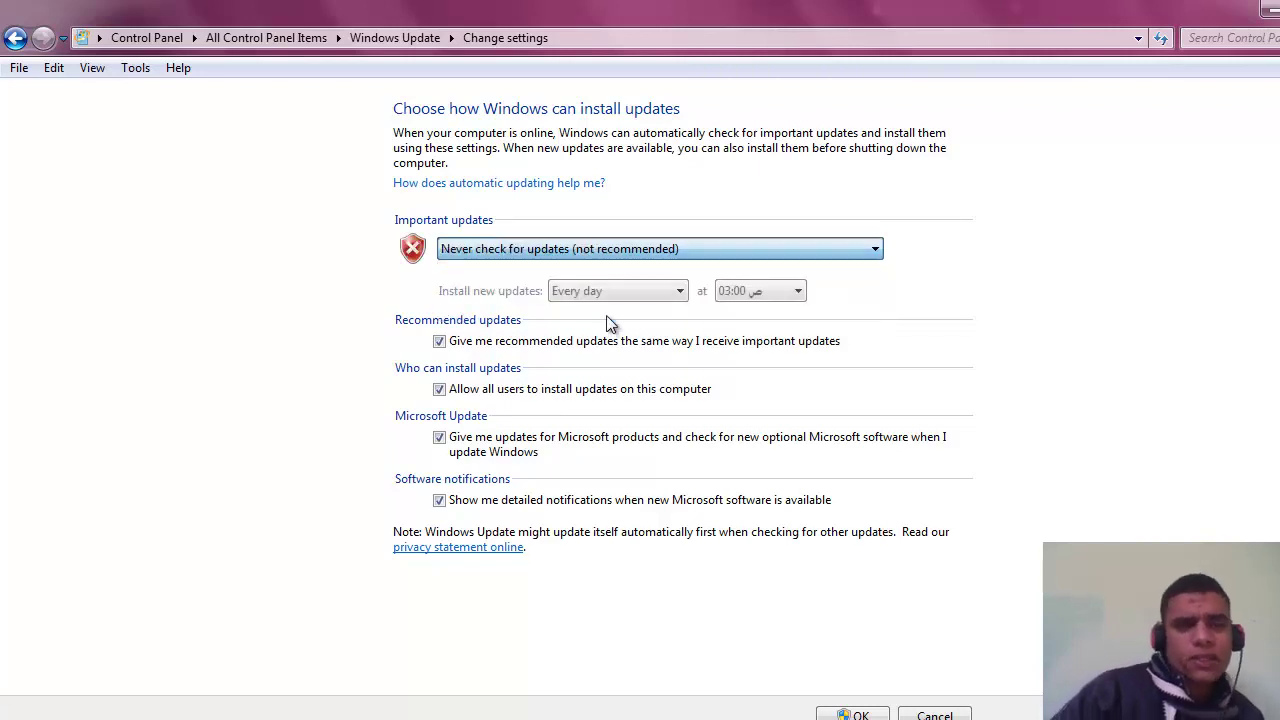
click(422, 37)
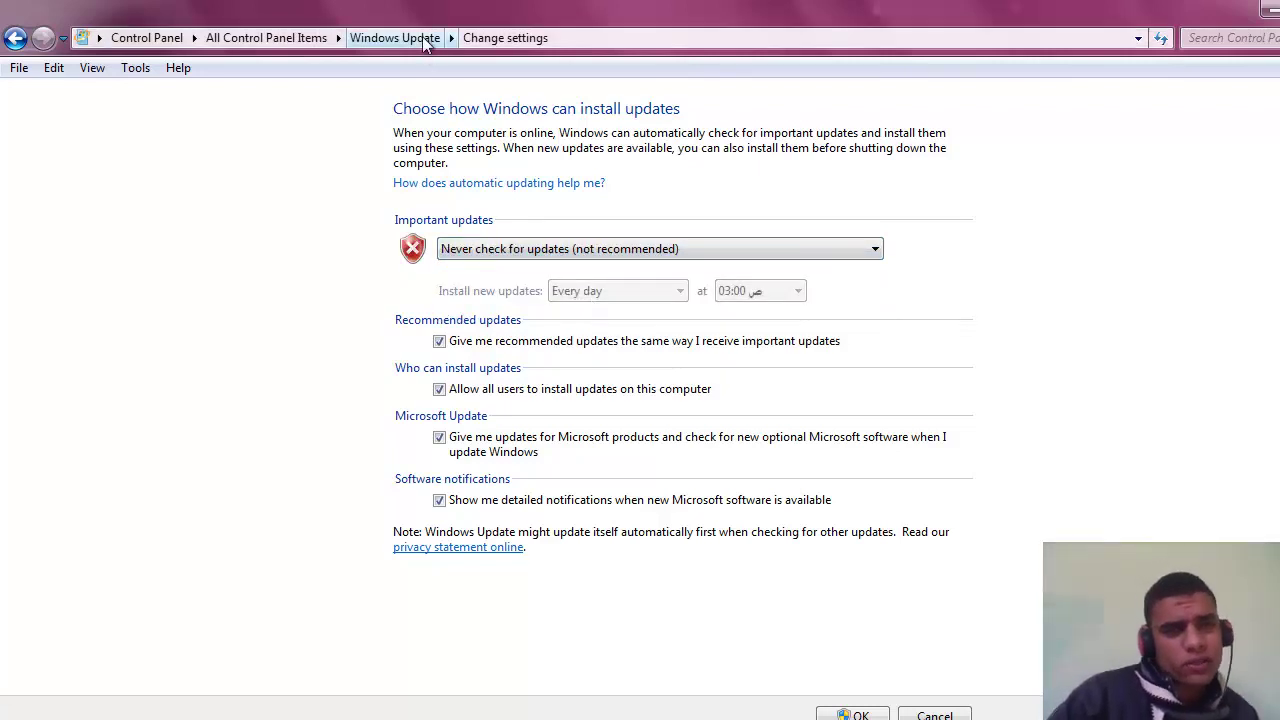
Check for updates again, and revisit the update settings page before returning to Windows Update.
click(106, 138)
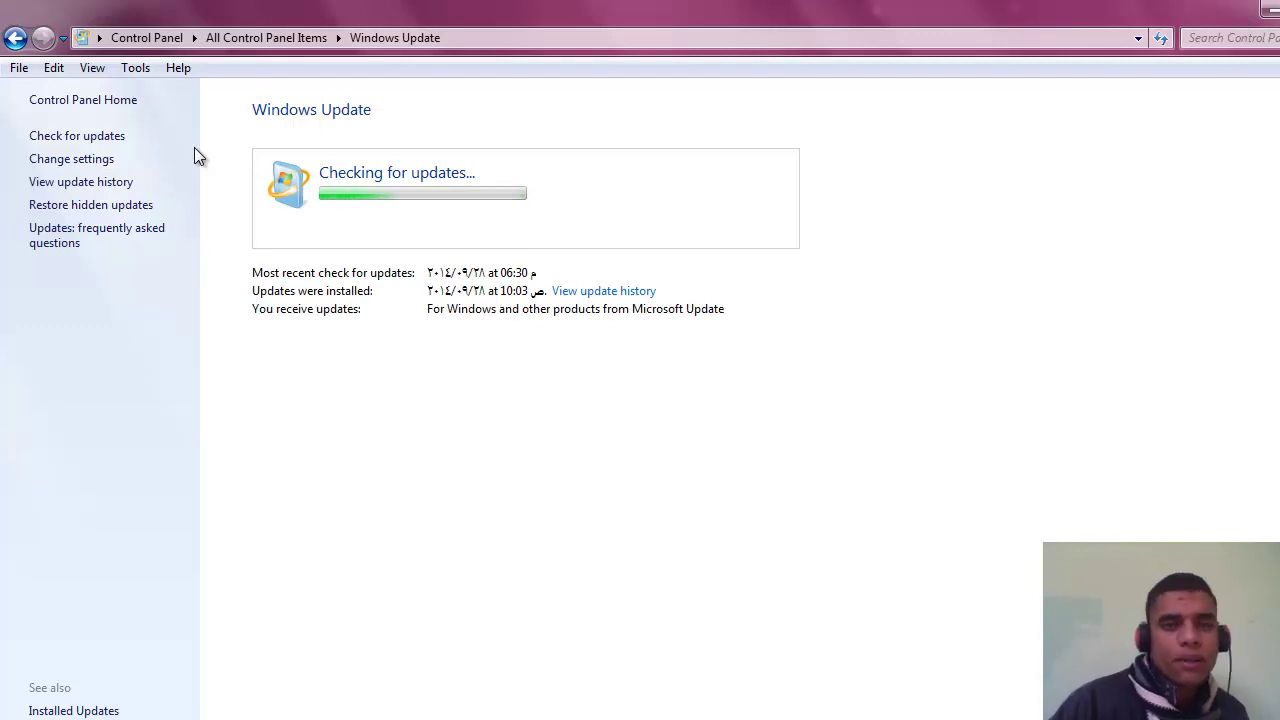
click(94, 162)
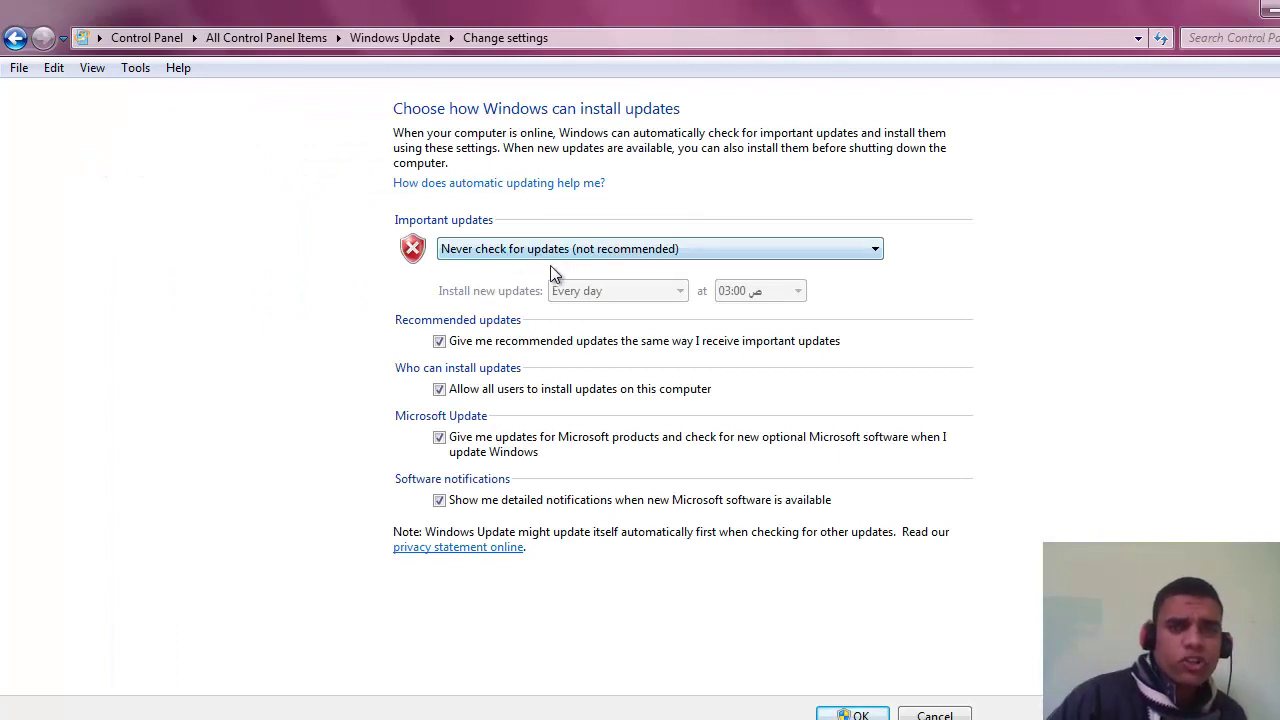
click(16, 38)
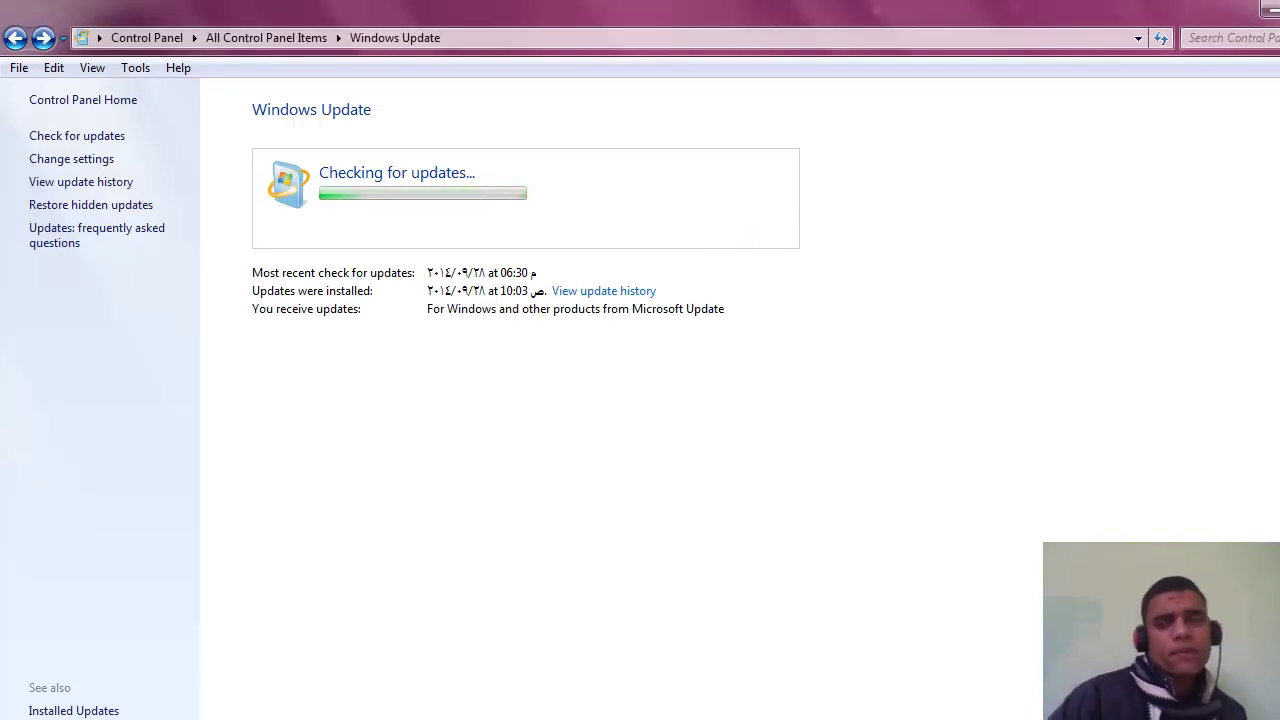
Show the desktop, select folders 01 and 02 together with the Learn_InDesign_CS4_arabic archive, and clear the selection.
key(super+d)
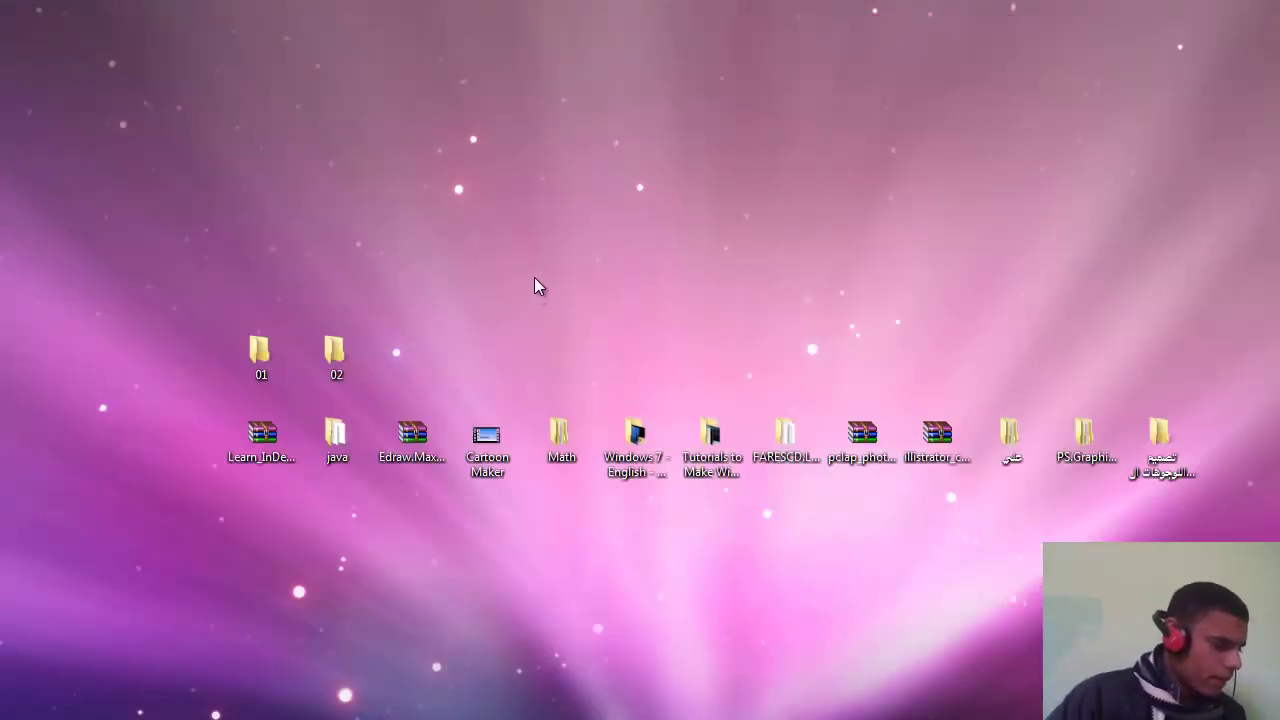
click(251, 350)
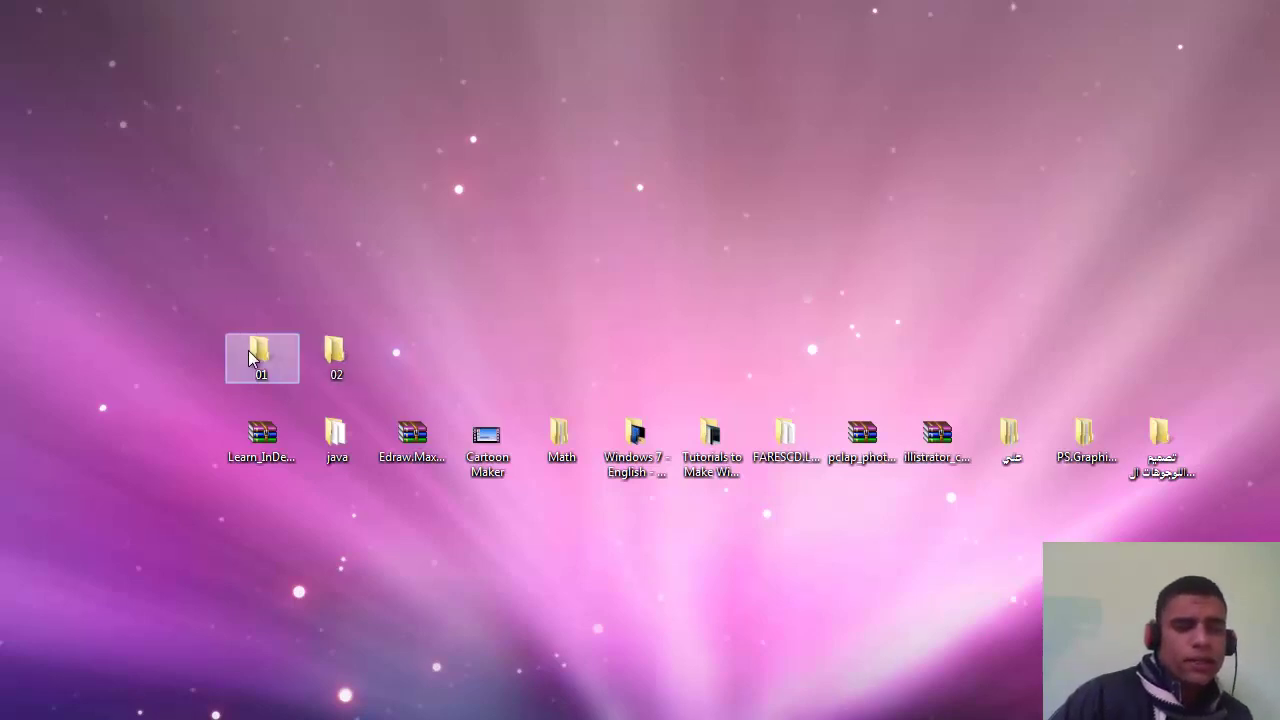
click(310, 365)
click(257, 366)
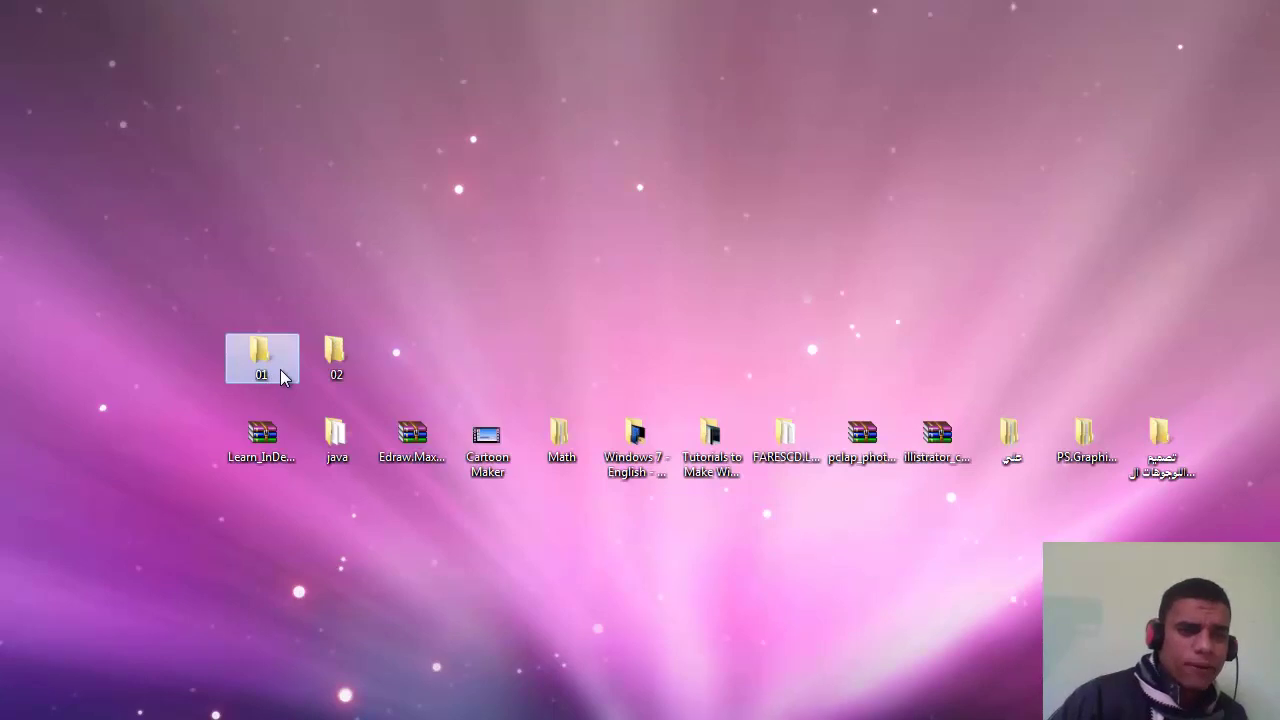
ctrl+click(336, 385)
ctrl+click(262, 435)
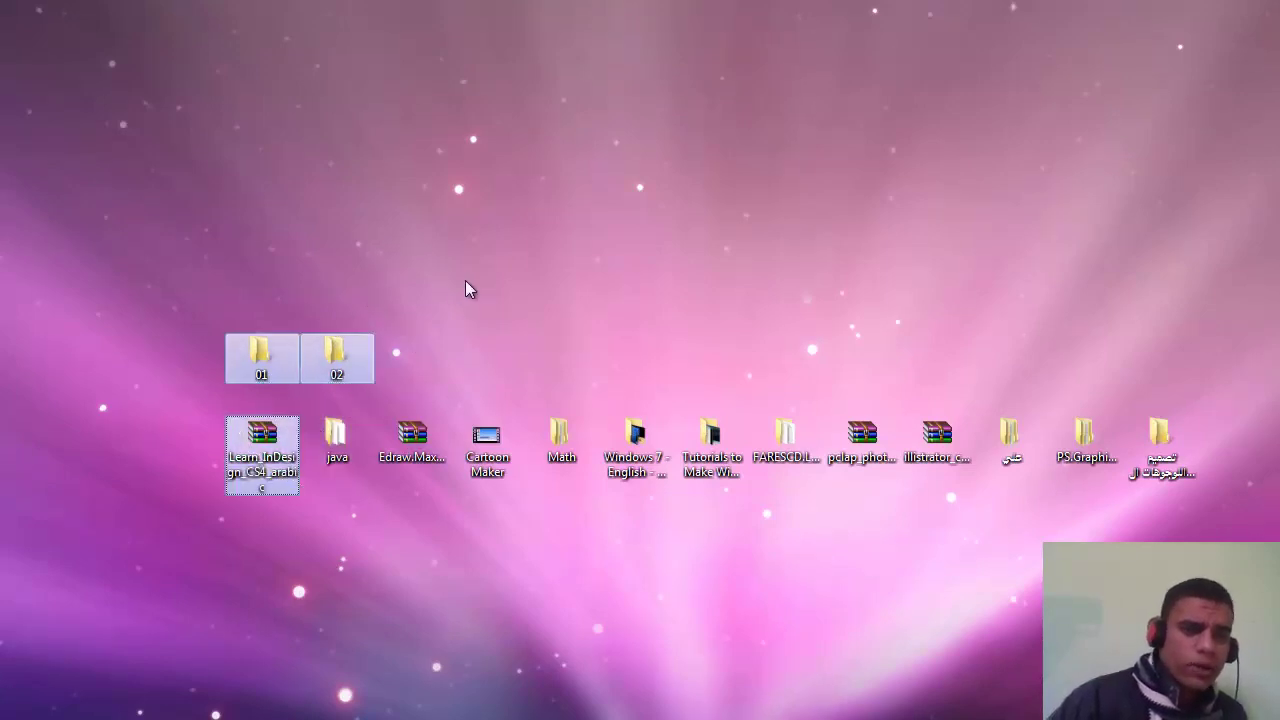
click(455, 300)
Open the Computer window's Folder Options and enable "Use check boxes to select items" in the advanced view settings.
key(super)
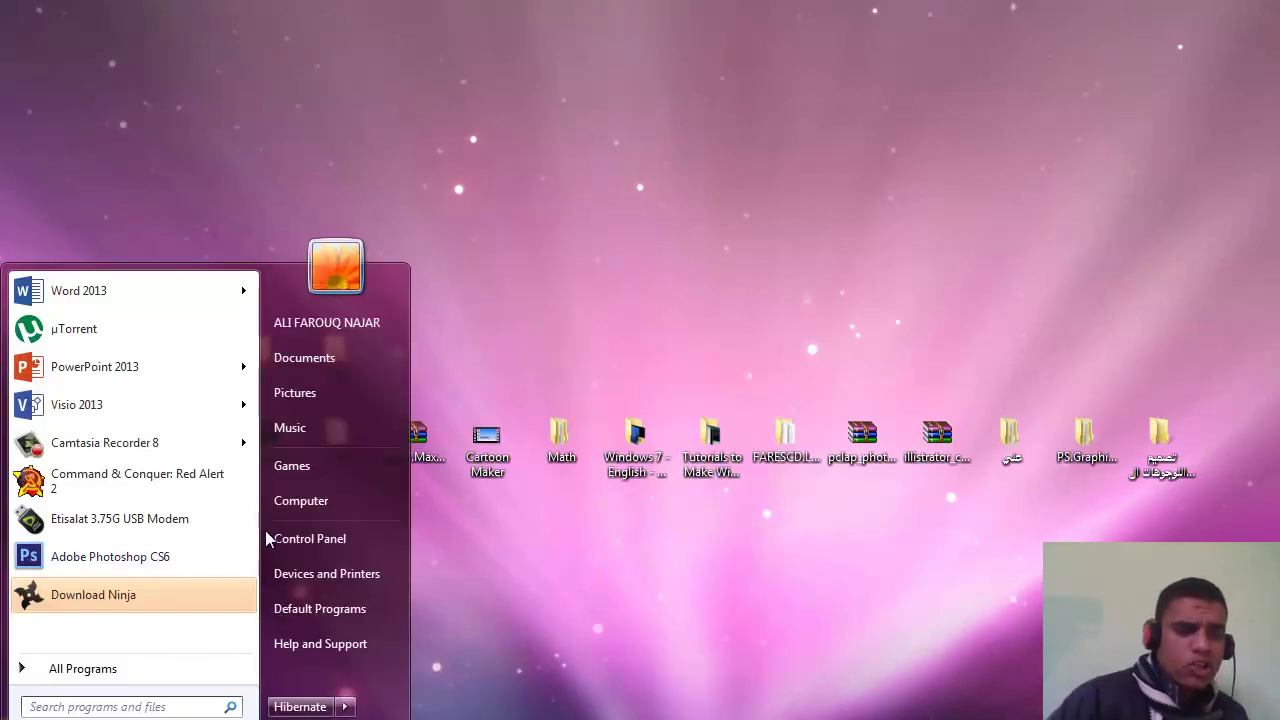
click(283, 505)
drag(334, 370, 290, 38)
click(143, 112)
click(170, 206)
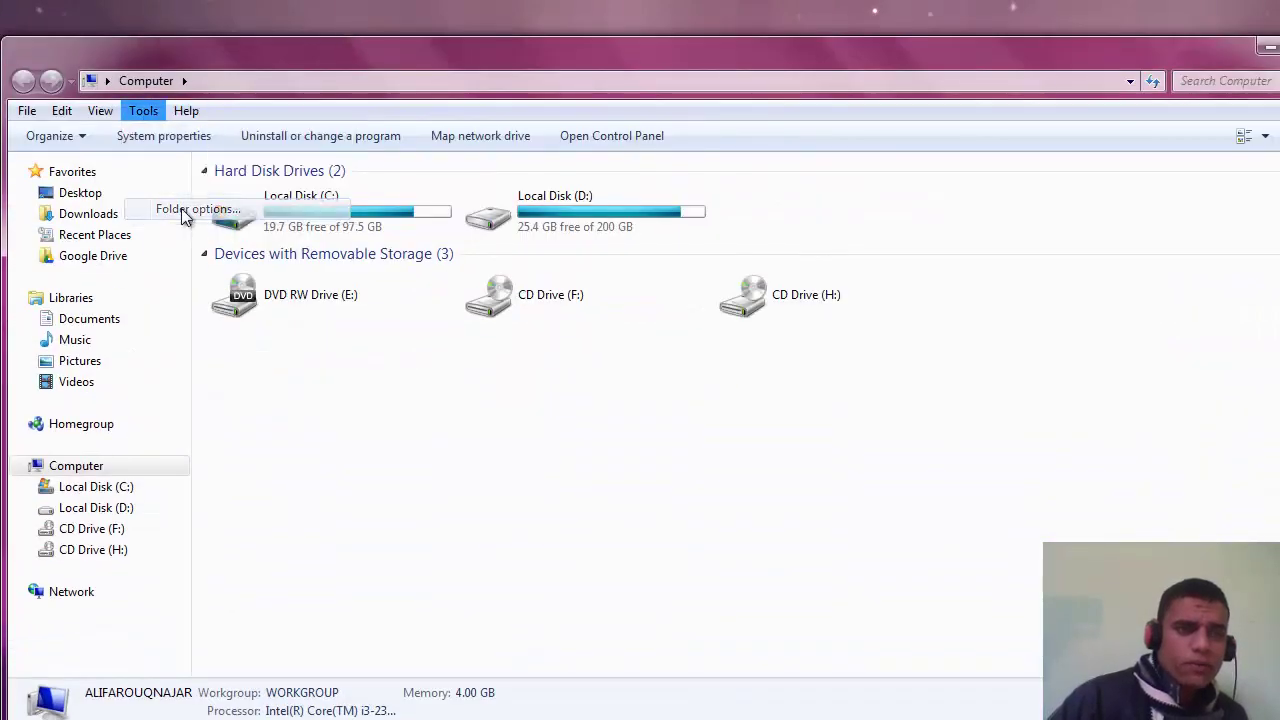
click(107, 166)
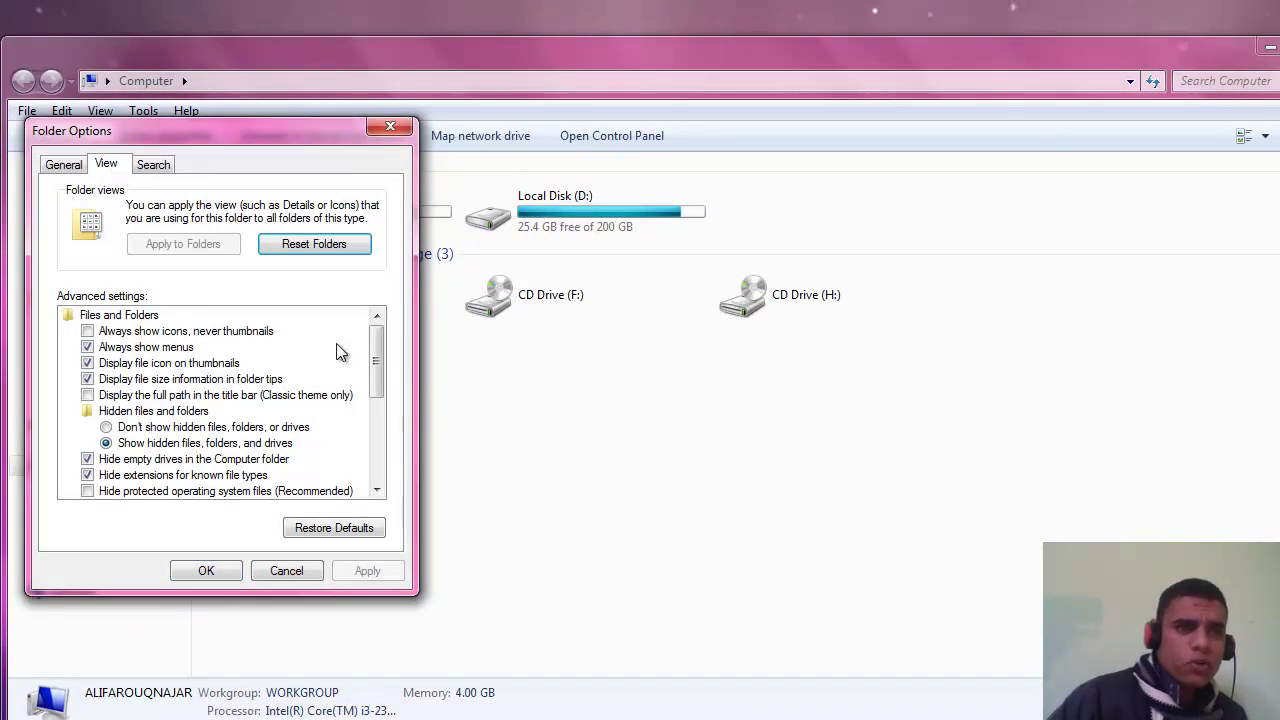
drag(381, 353, 375, 472)
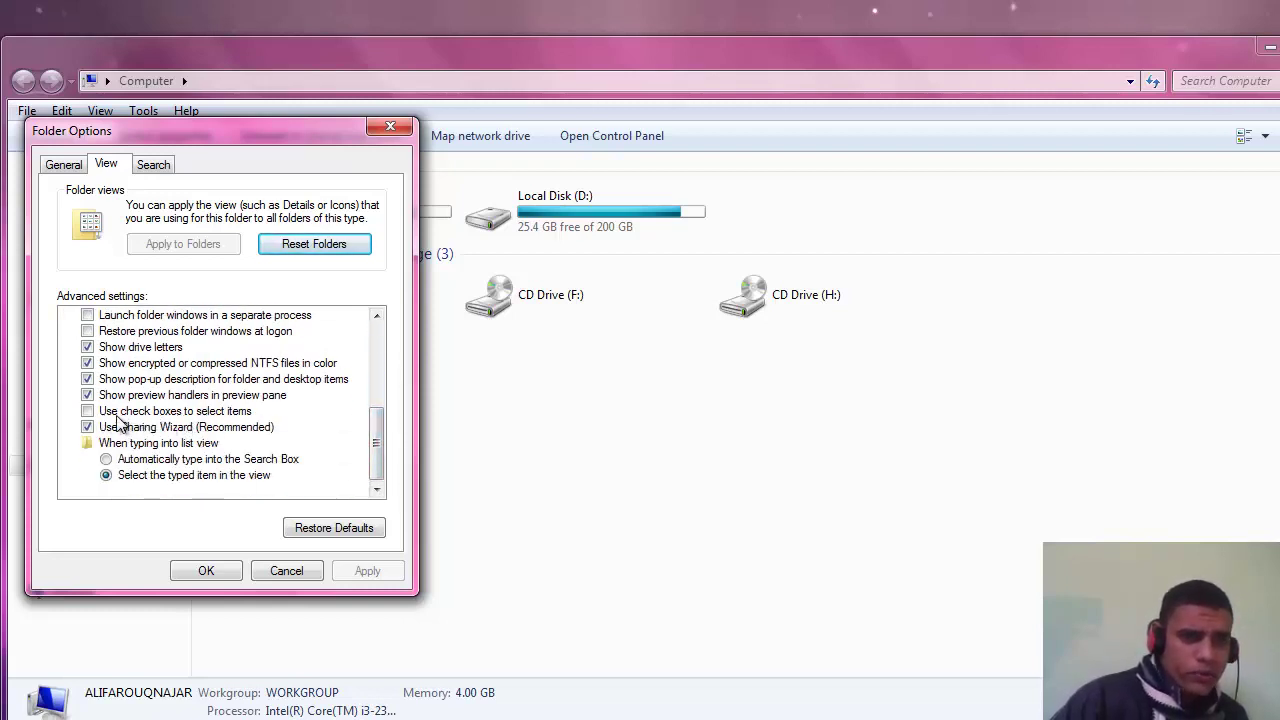
click(87, 411)
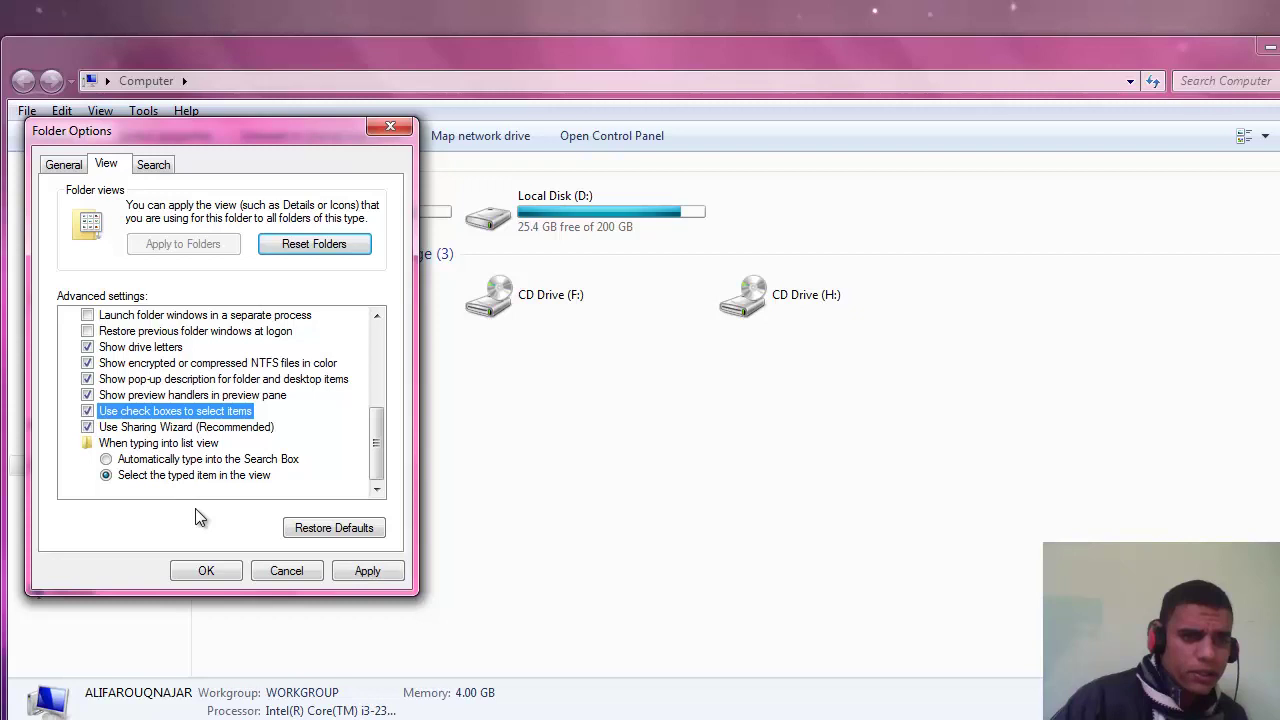
click(206, 571)
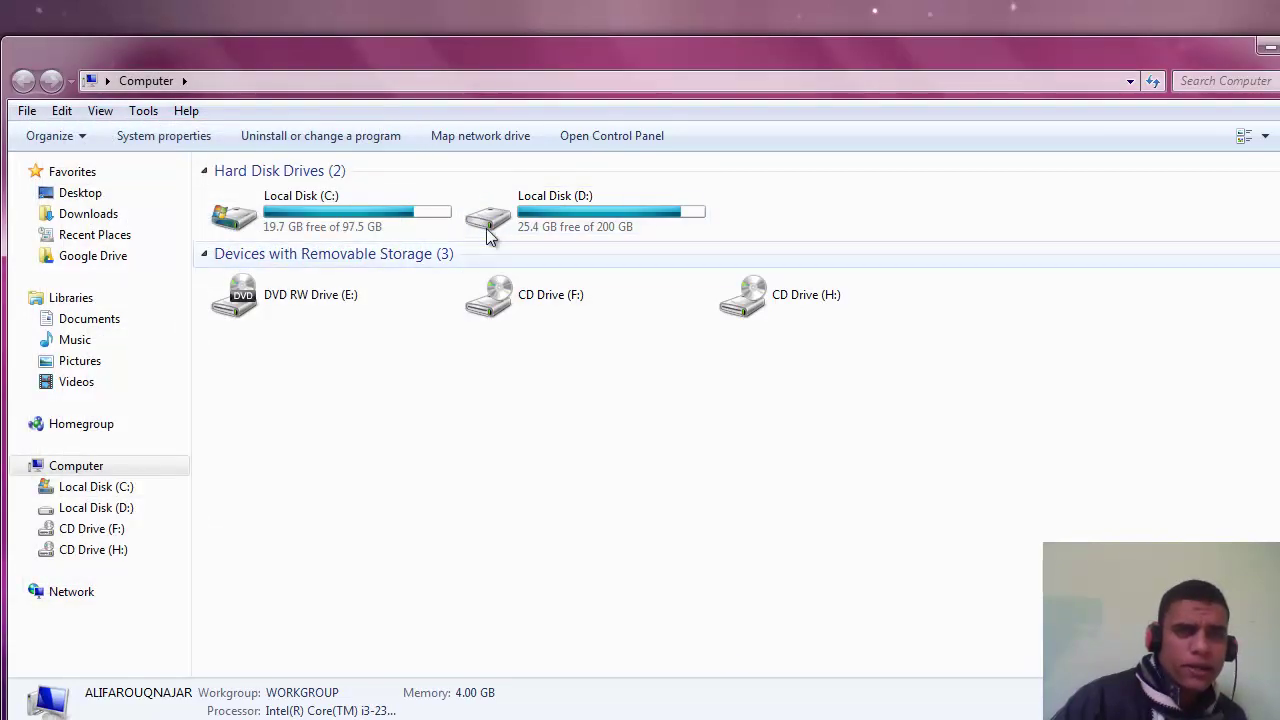
Minimize the Computer window, open desktop folders 01 and 02 together using their check boxes, and return to the desktop.
click(1270, 47)
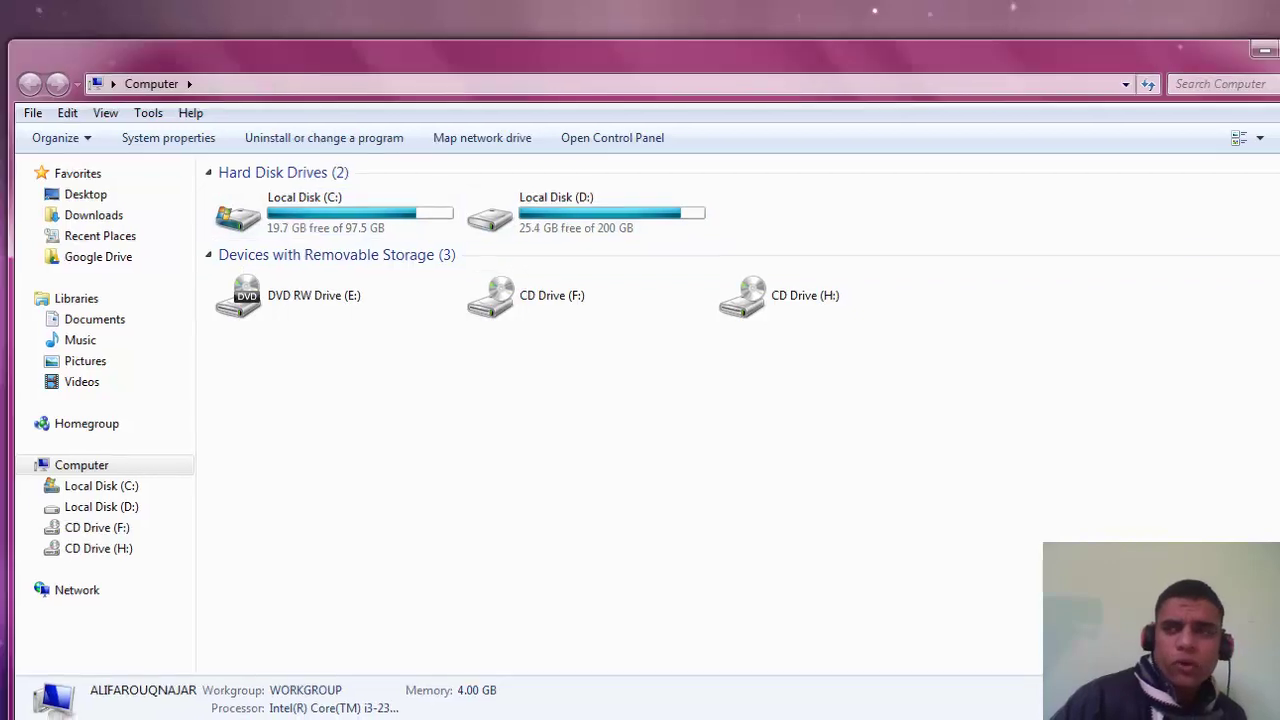
click(255, 344)
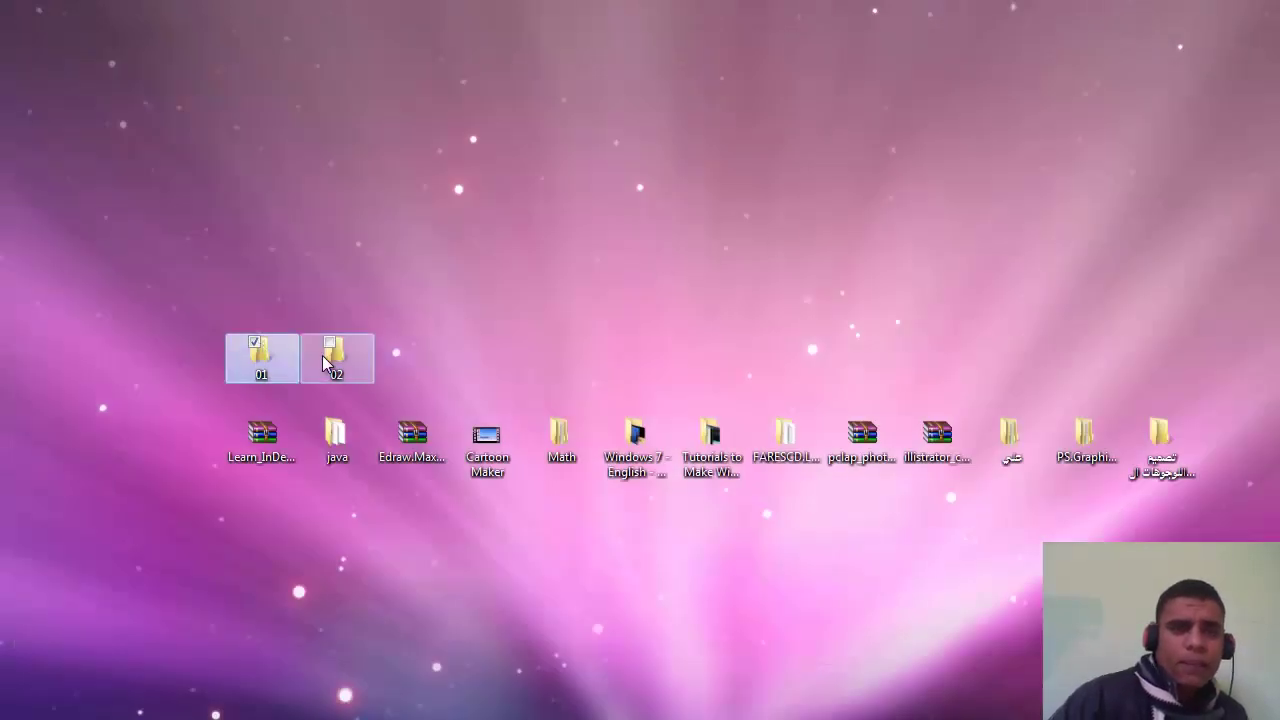
click(333, 350)
right_click(335, 350)
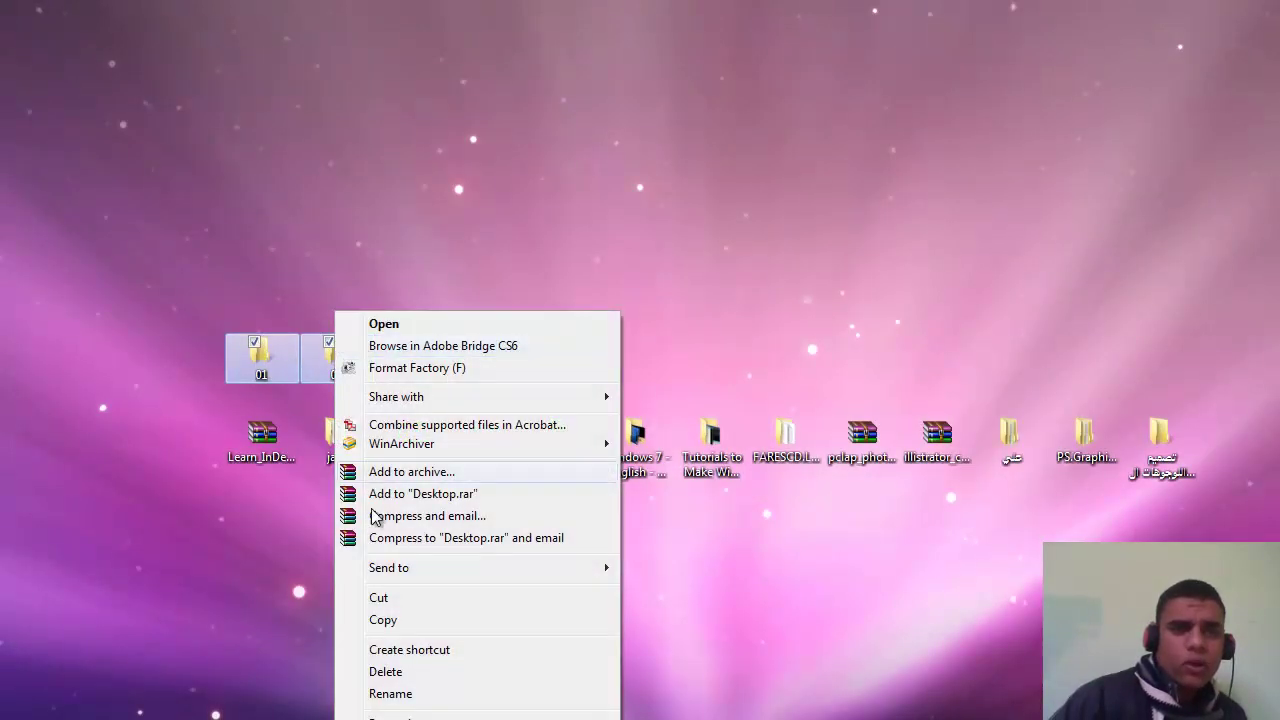
click(380, 323)
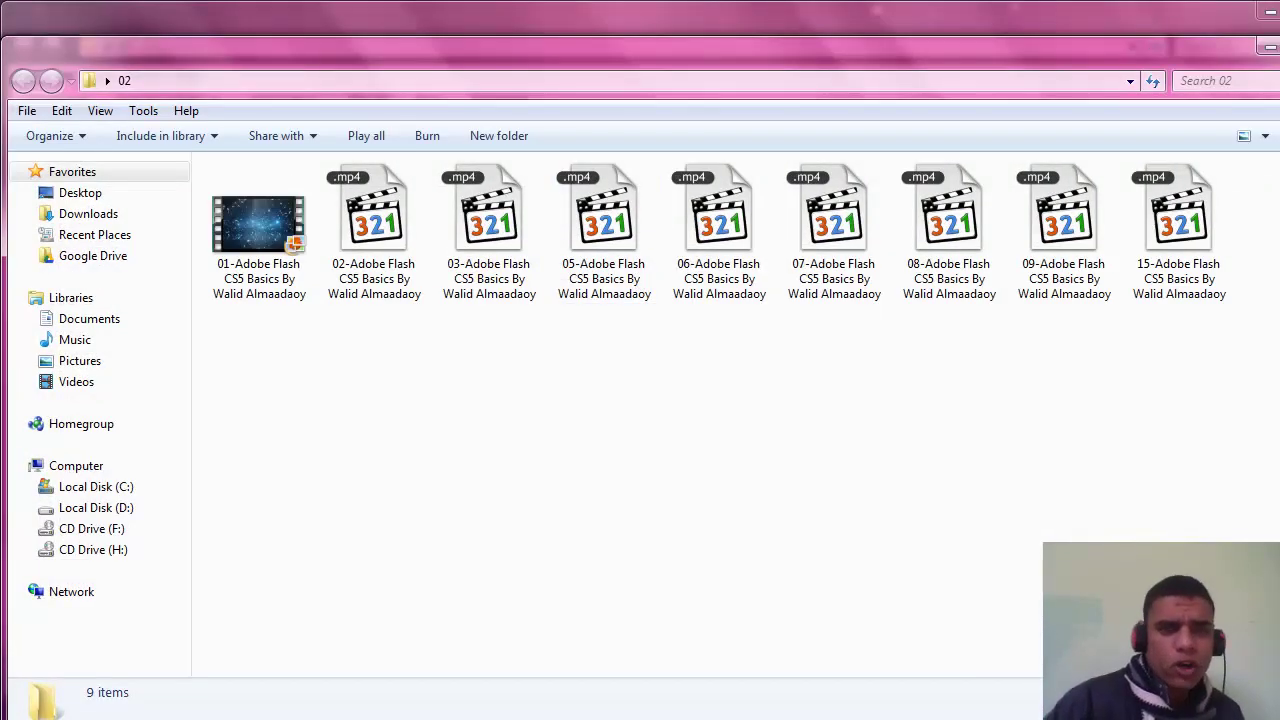
key(super+d)
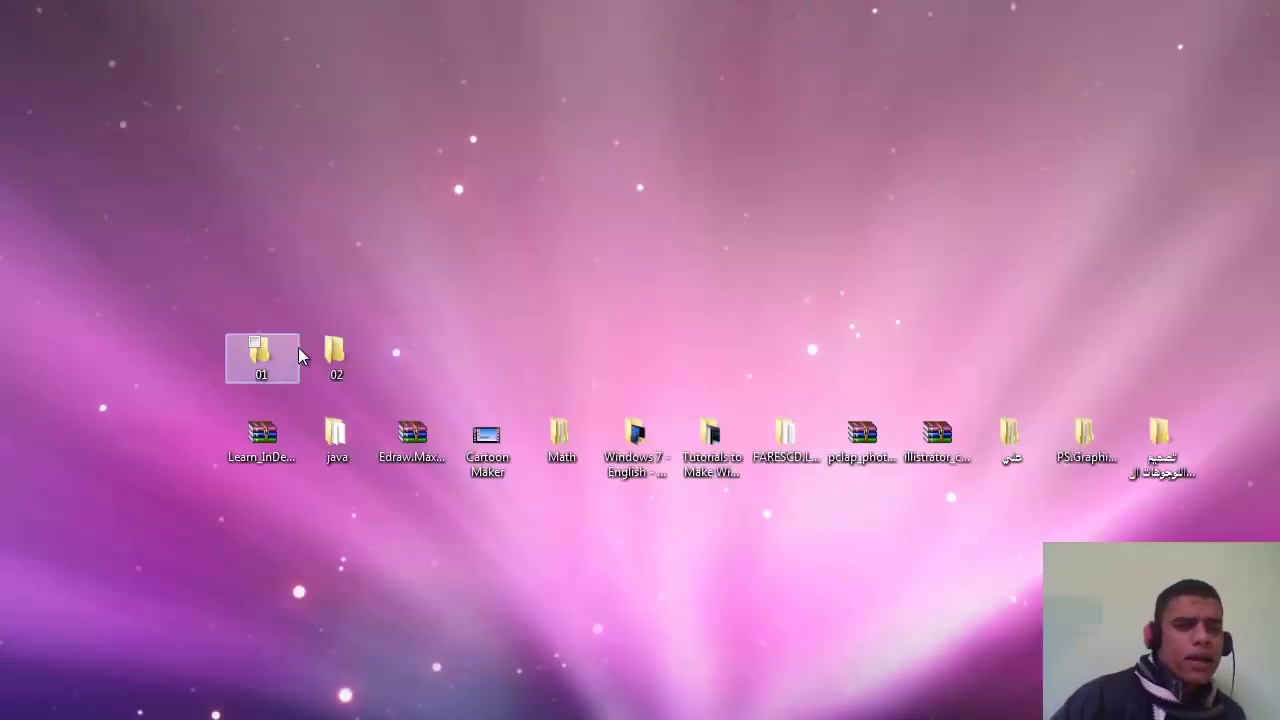
Try selecting the 01, 02 and java folders on the desktop, and clear the selection.
drag(331, 386, 265, 375)
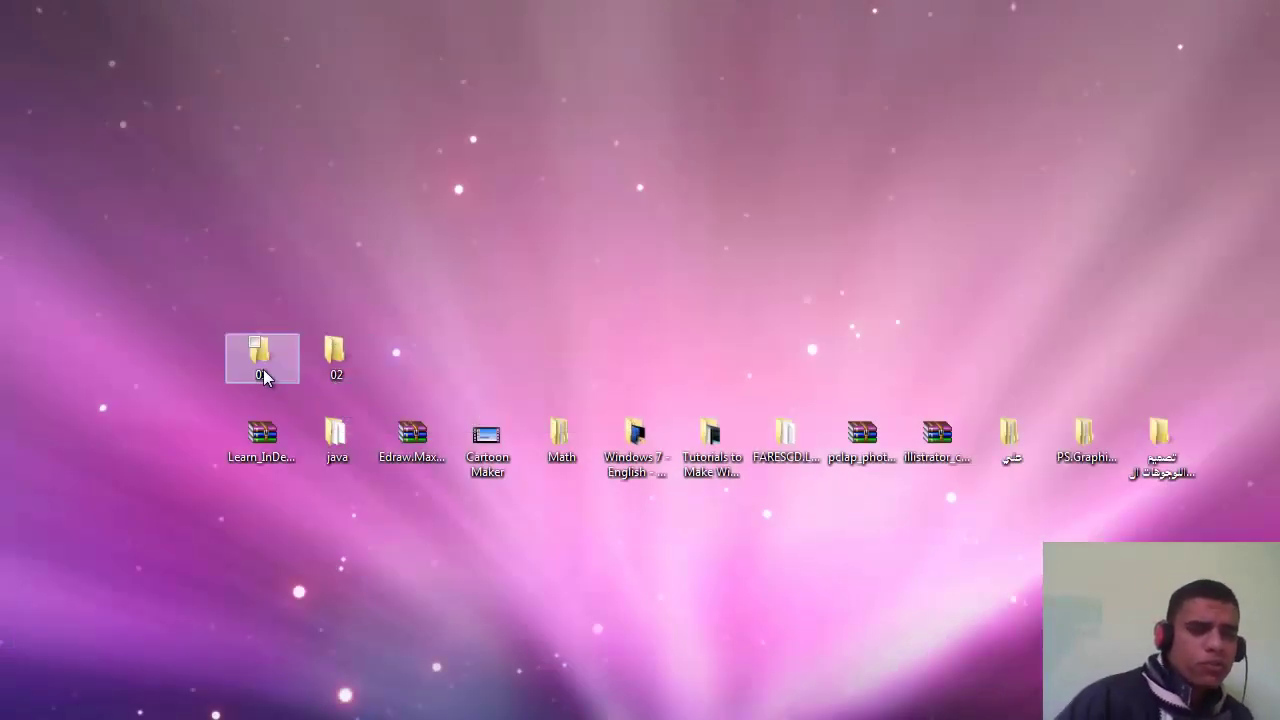
click(333, 350)
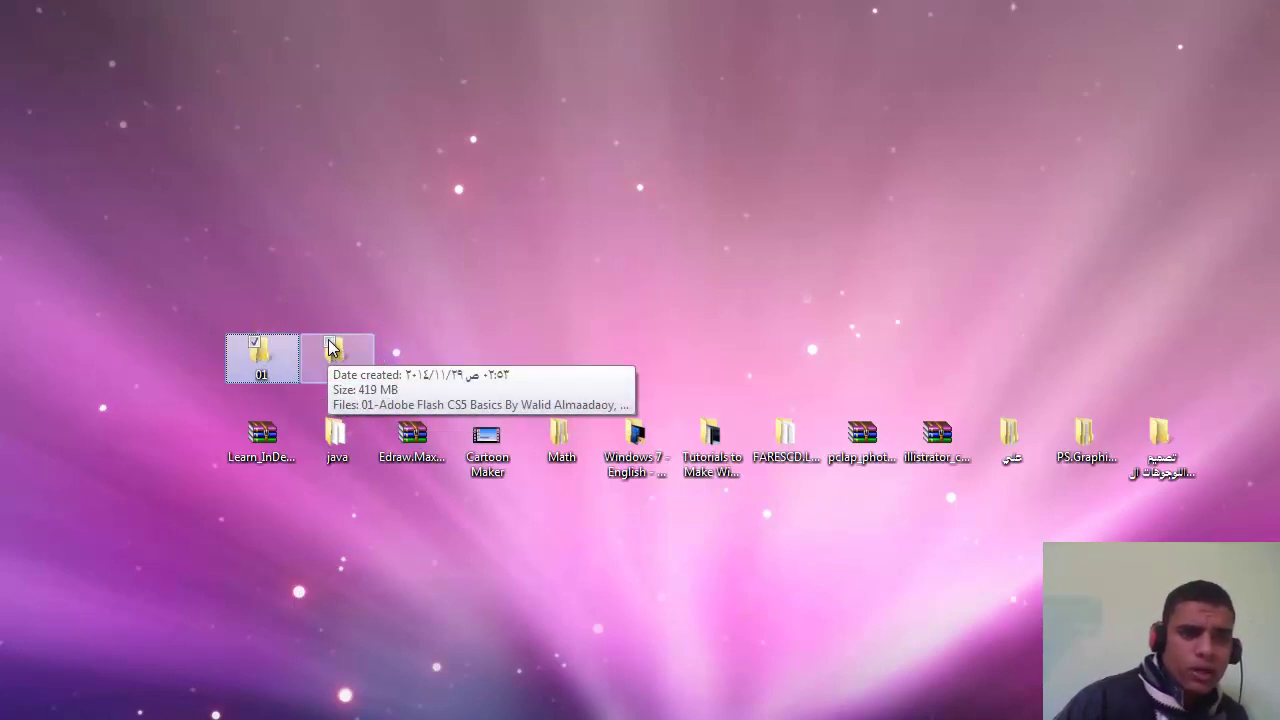
click(340, 441)
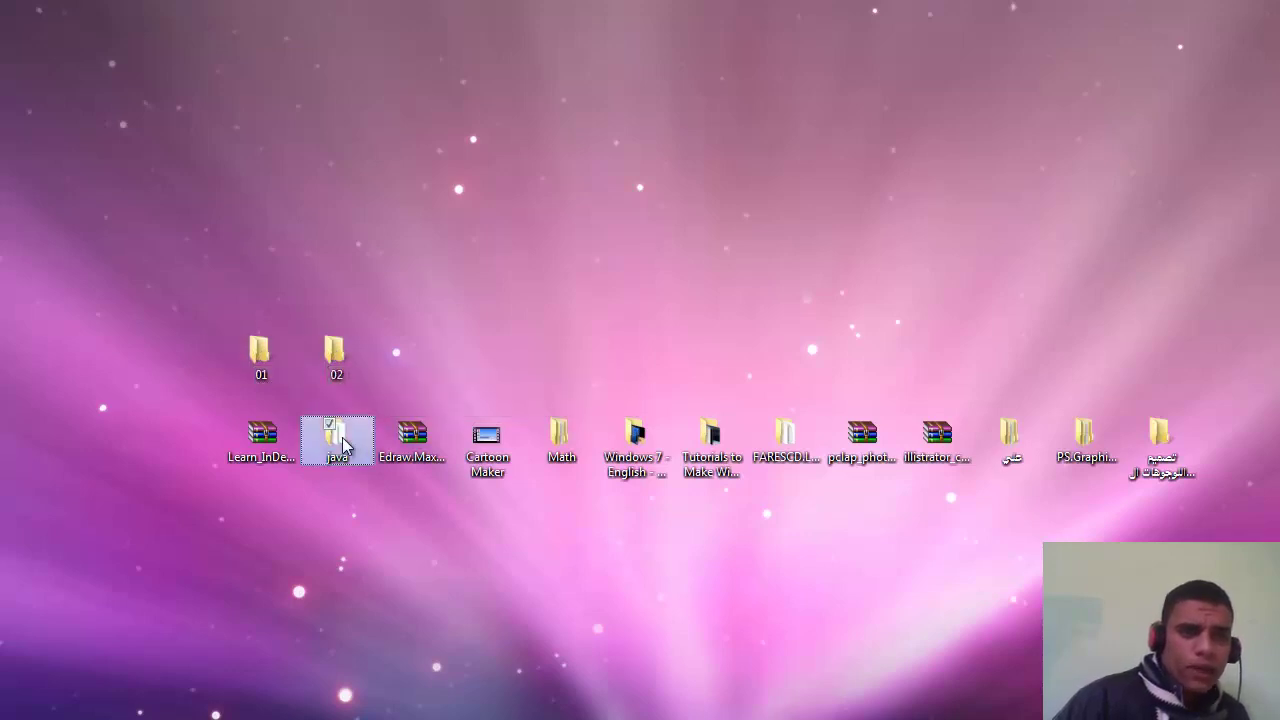
click(331, 346)
click(262, 355)
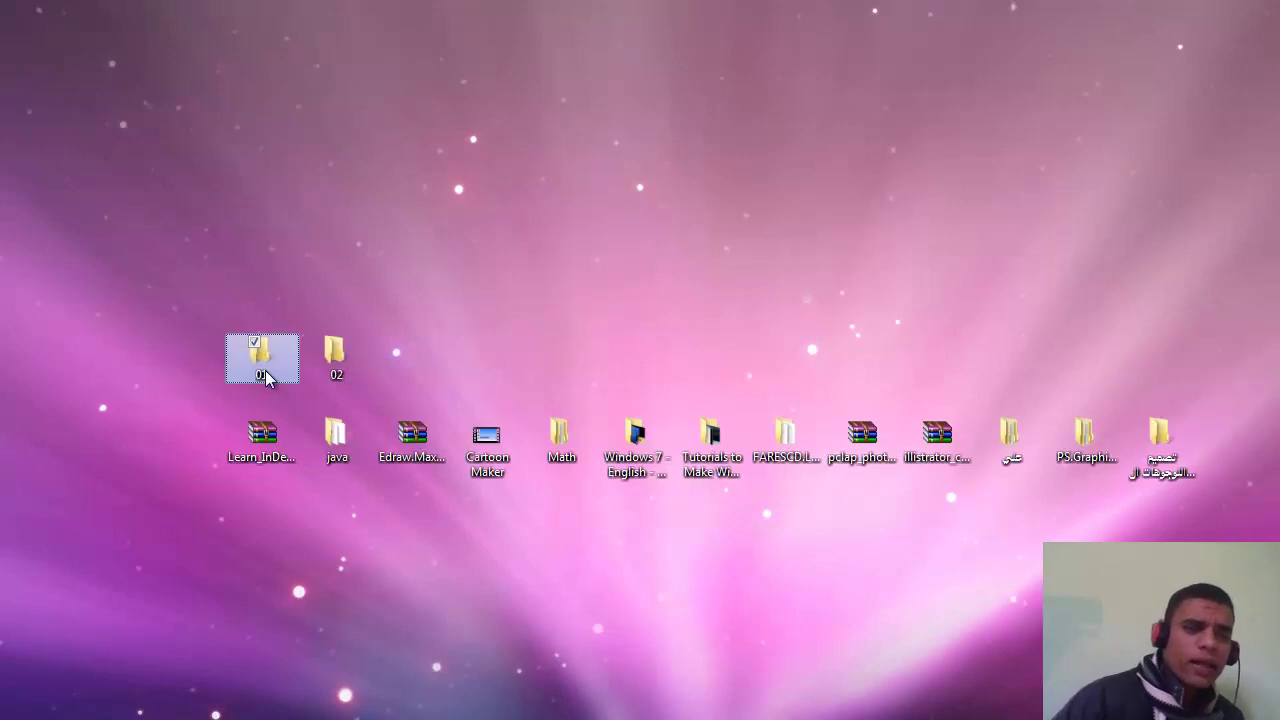
click(395, 270)
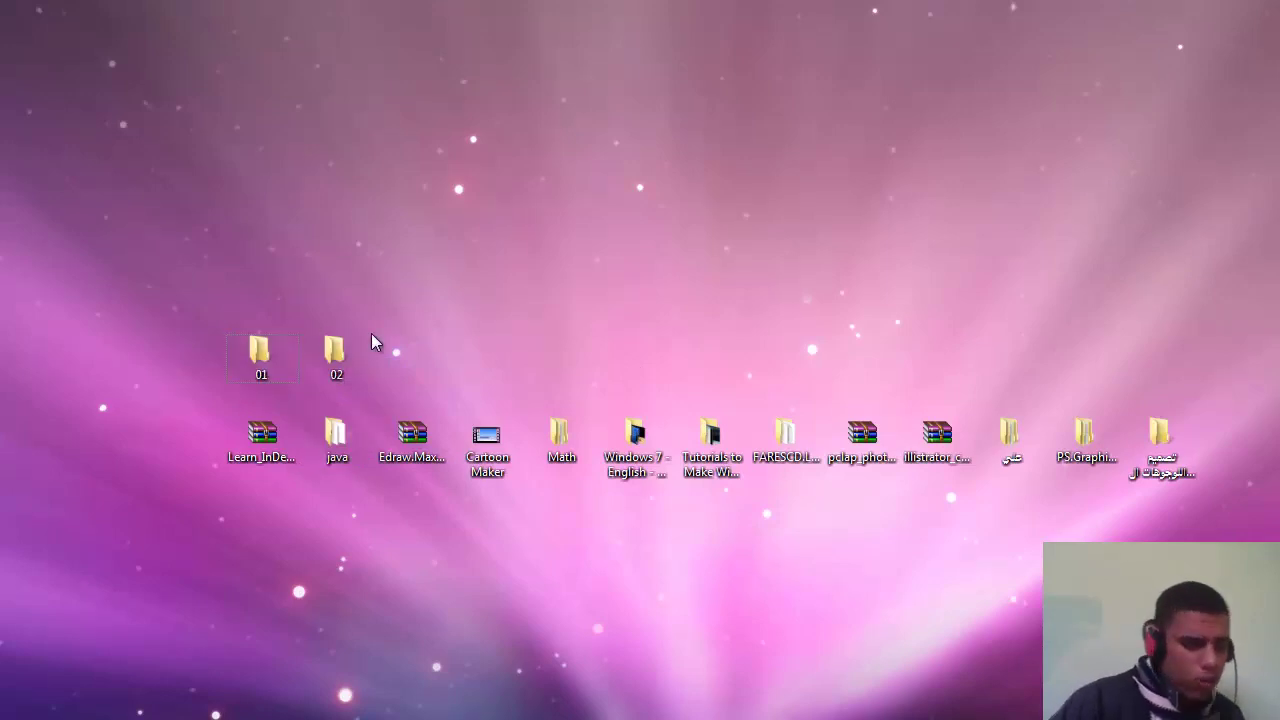
right_click(418, 216)
click(464, 272)
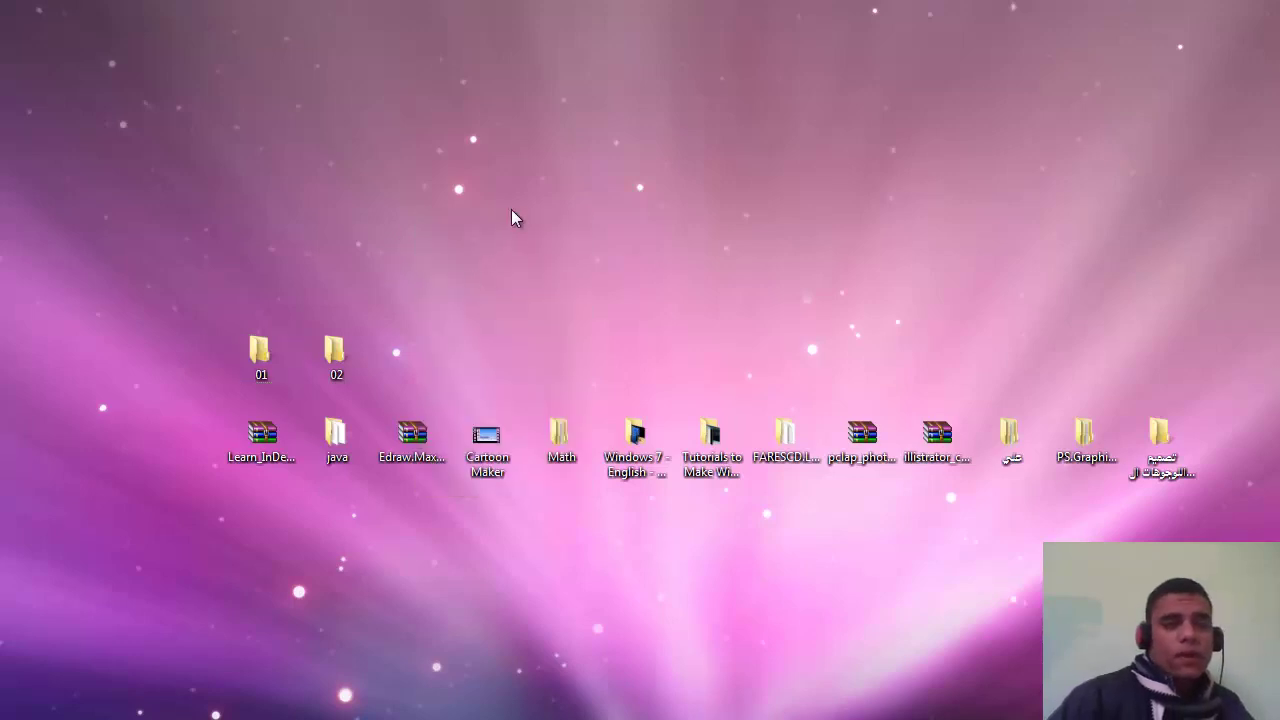
right_click(582, 247)
click(630, 306)
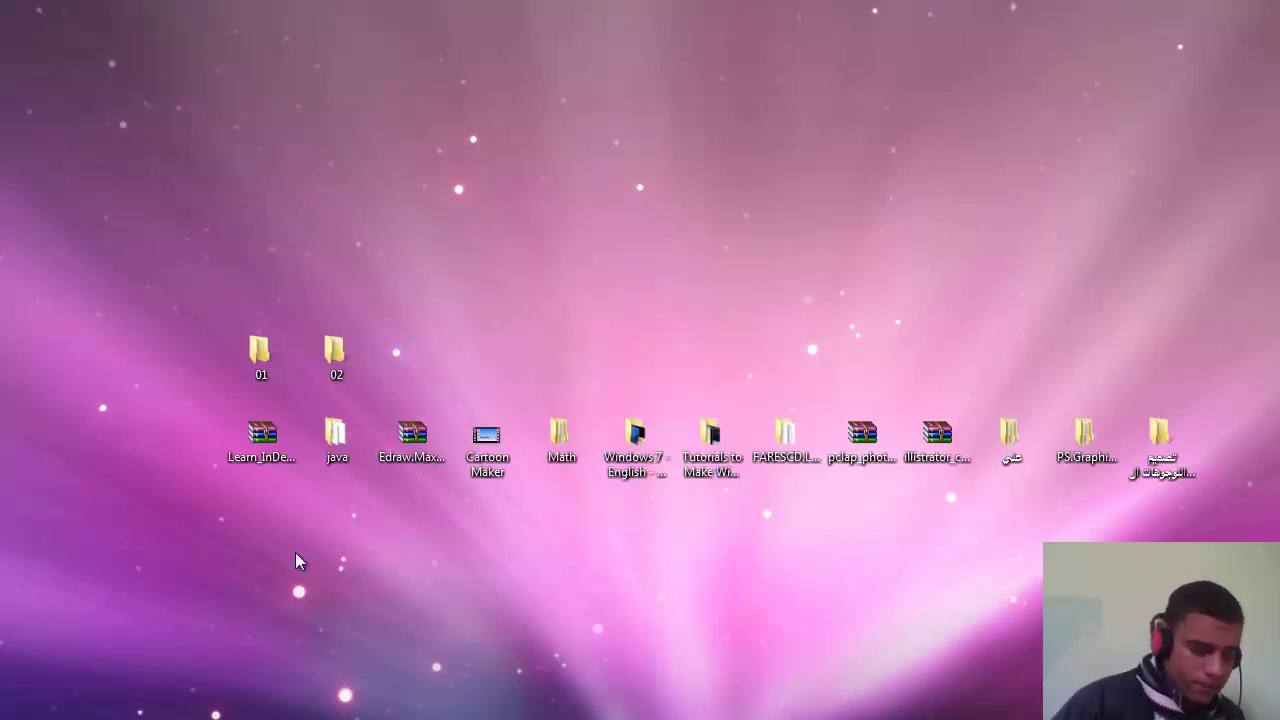
key(super)
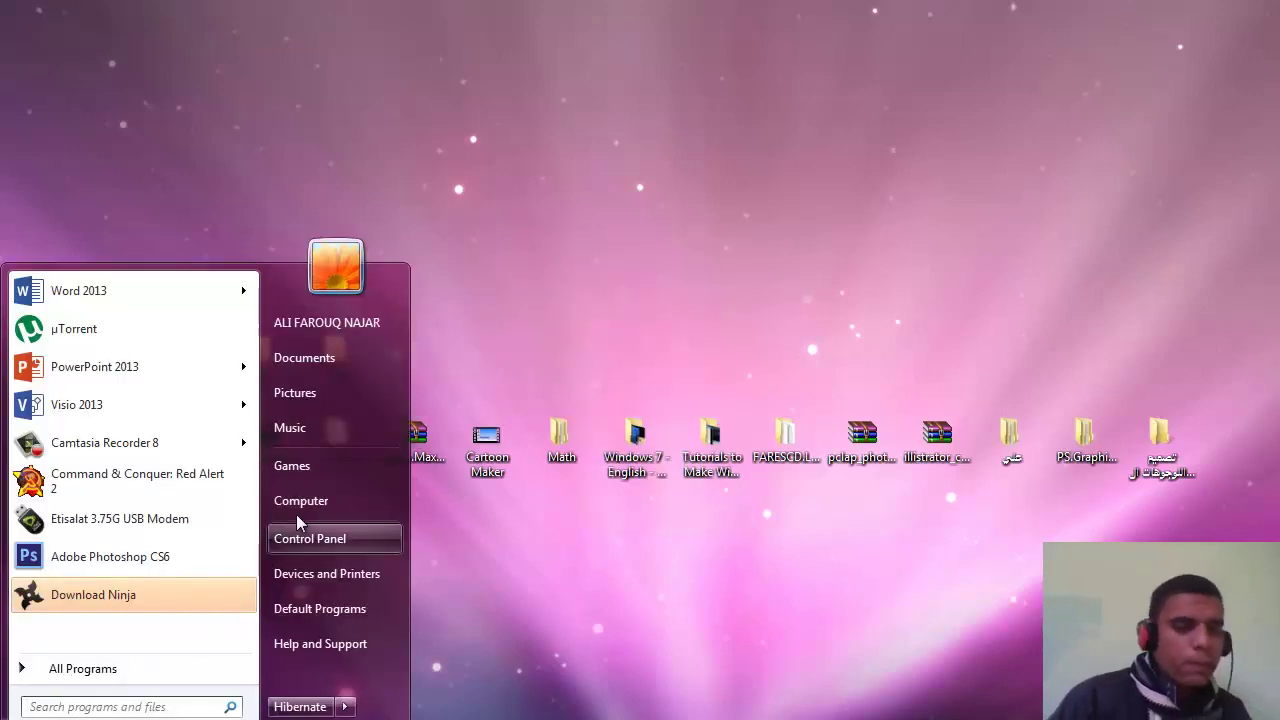
click(530, 308)
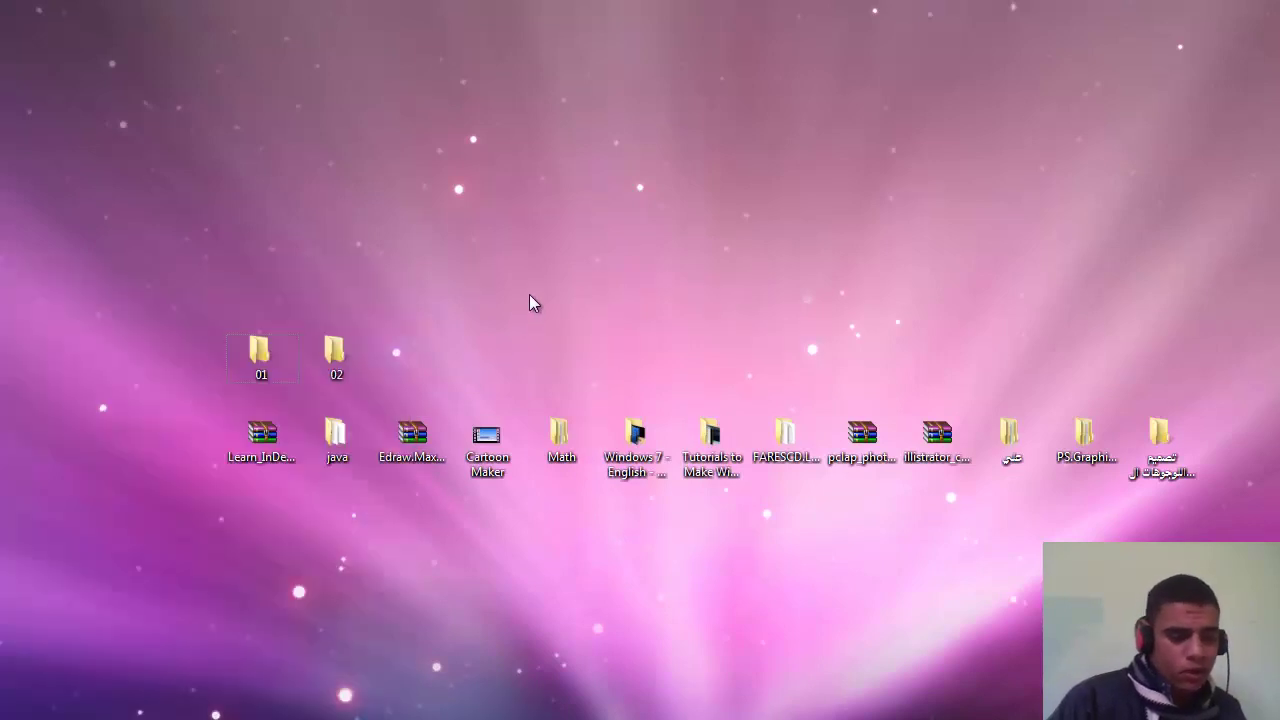
Open the Command Prompt by running cmd and reposition its window over the desktop.
key(super+r)
text(j)
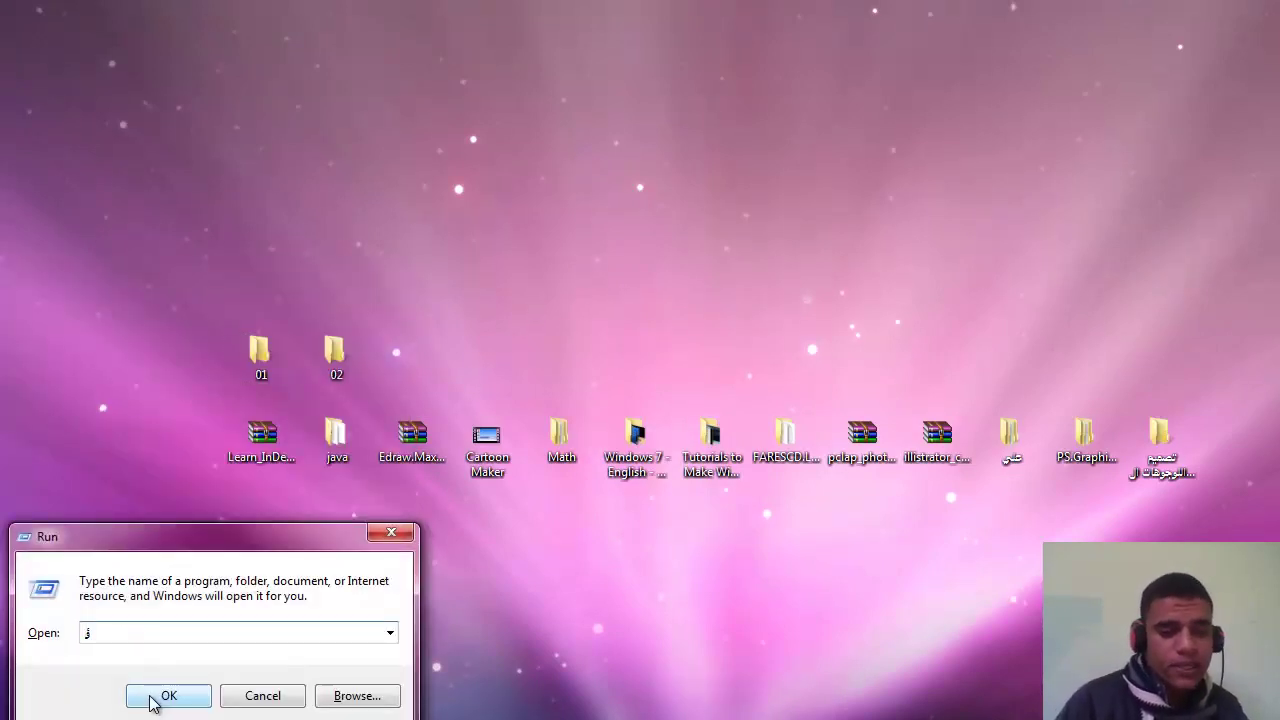
key(BackSpace)
text(cmd)
click(152, 700)
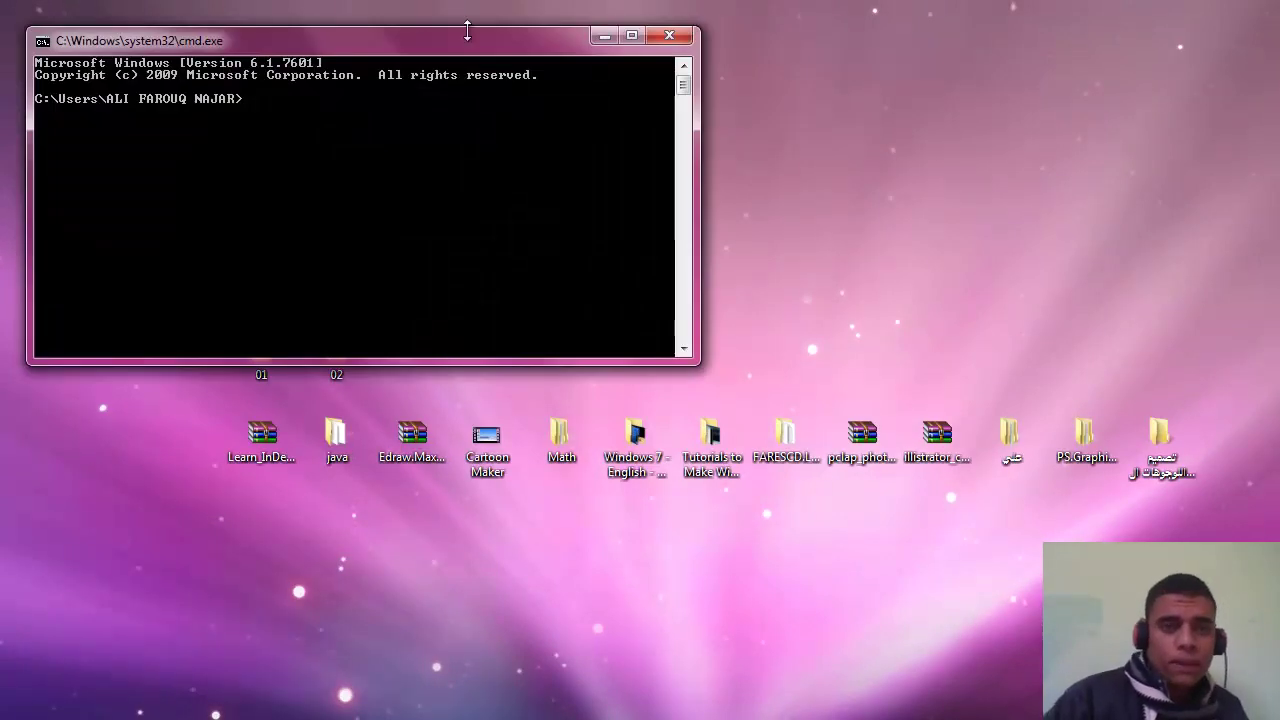
drag(383, 43, 467, 120)
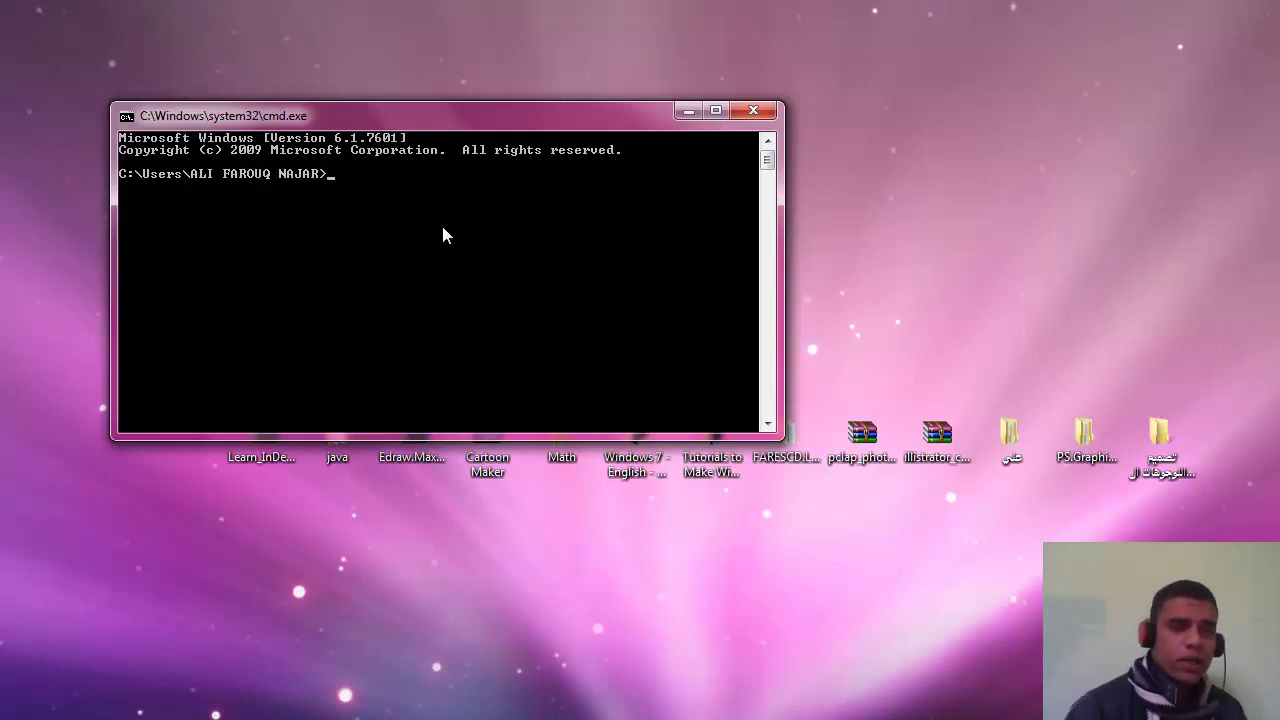
Switch the command prompt to drive D: and back to drive C:.
text(D)
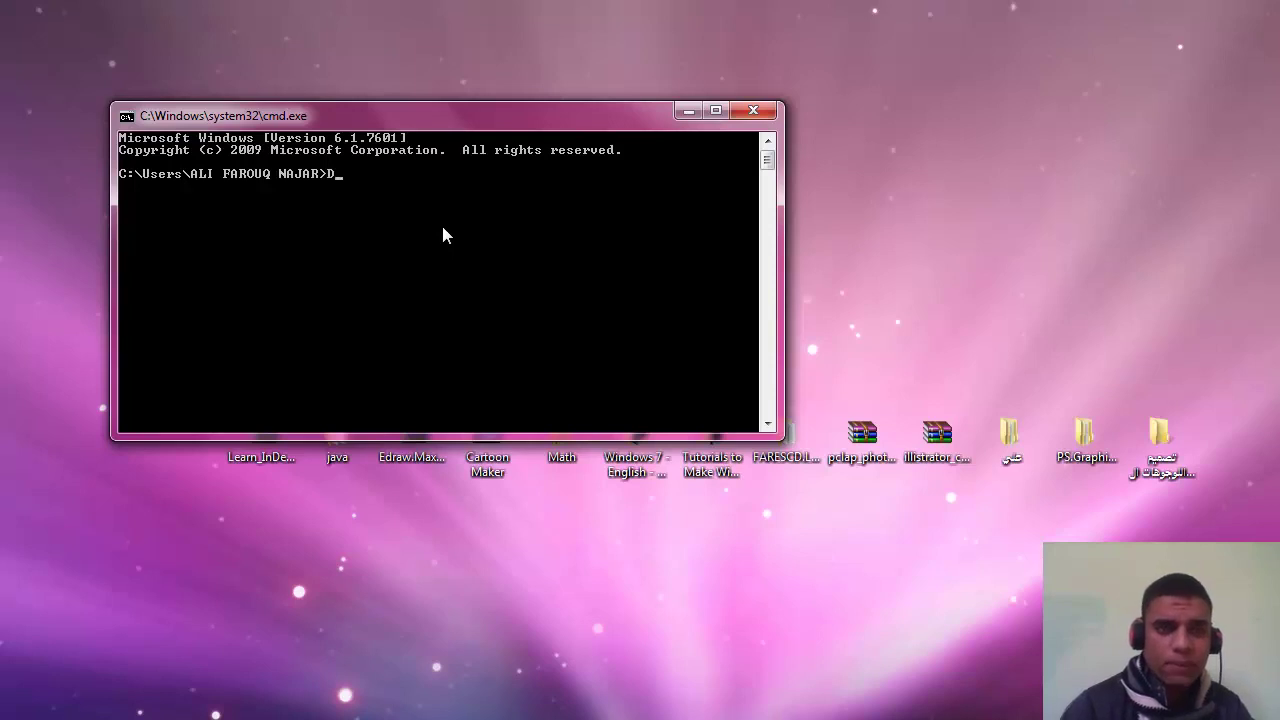
text(:)
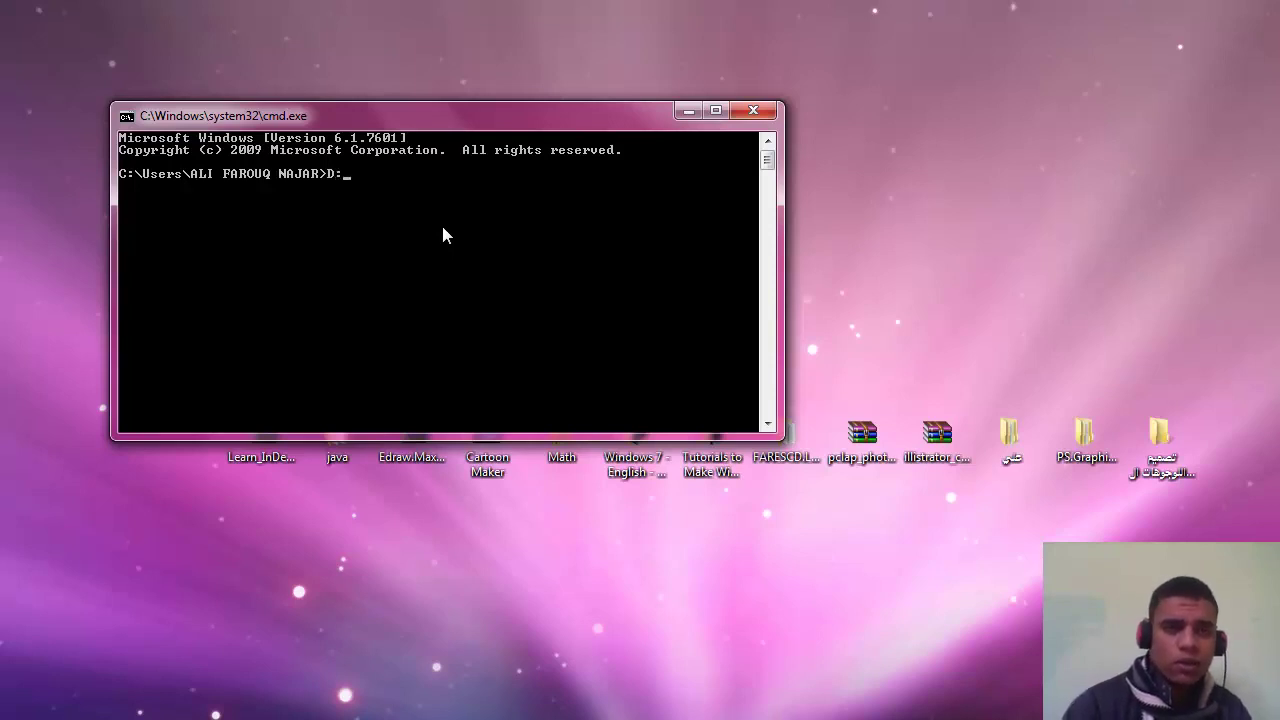
key(Return)
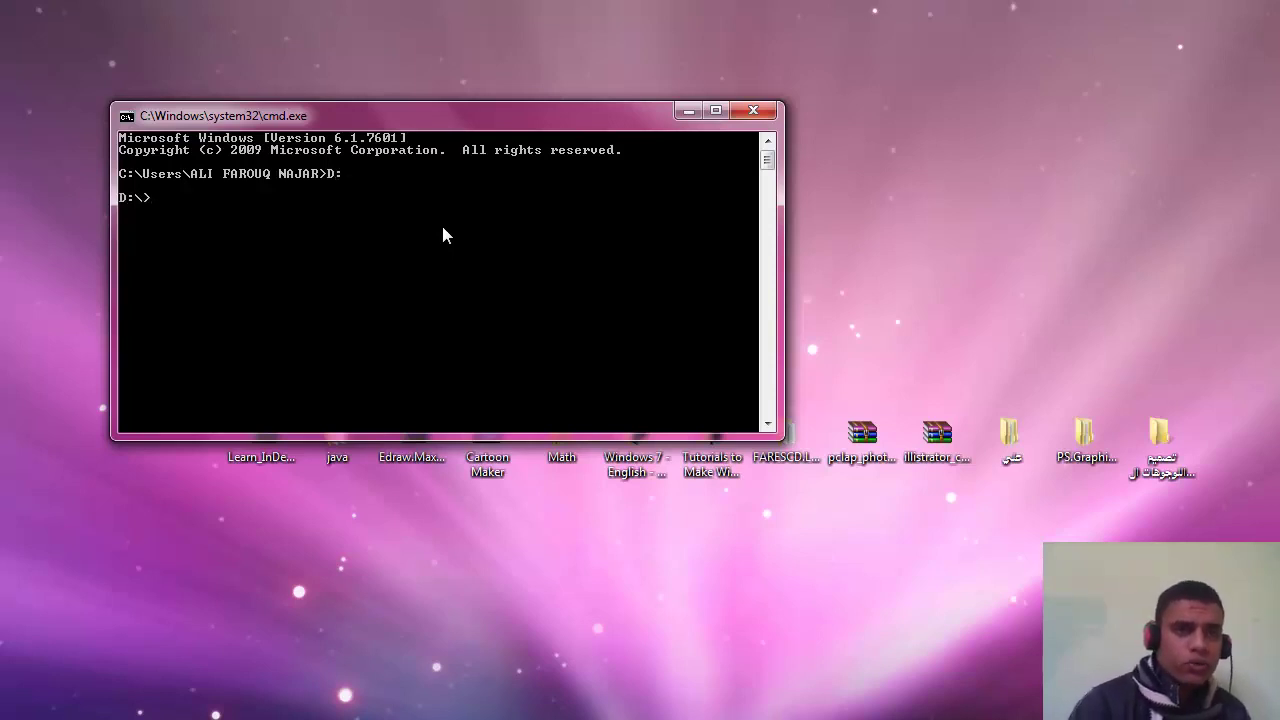
text(C)
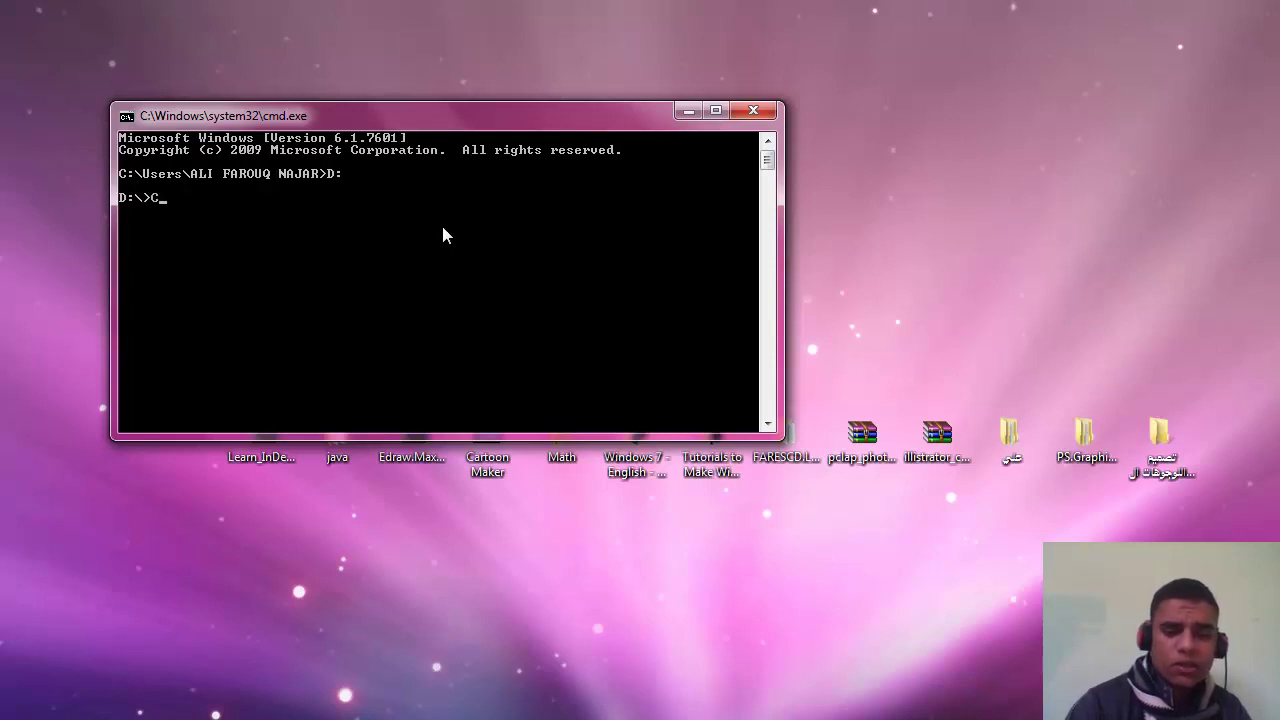
text(:)
key(Return)
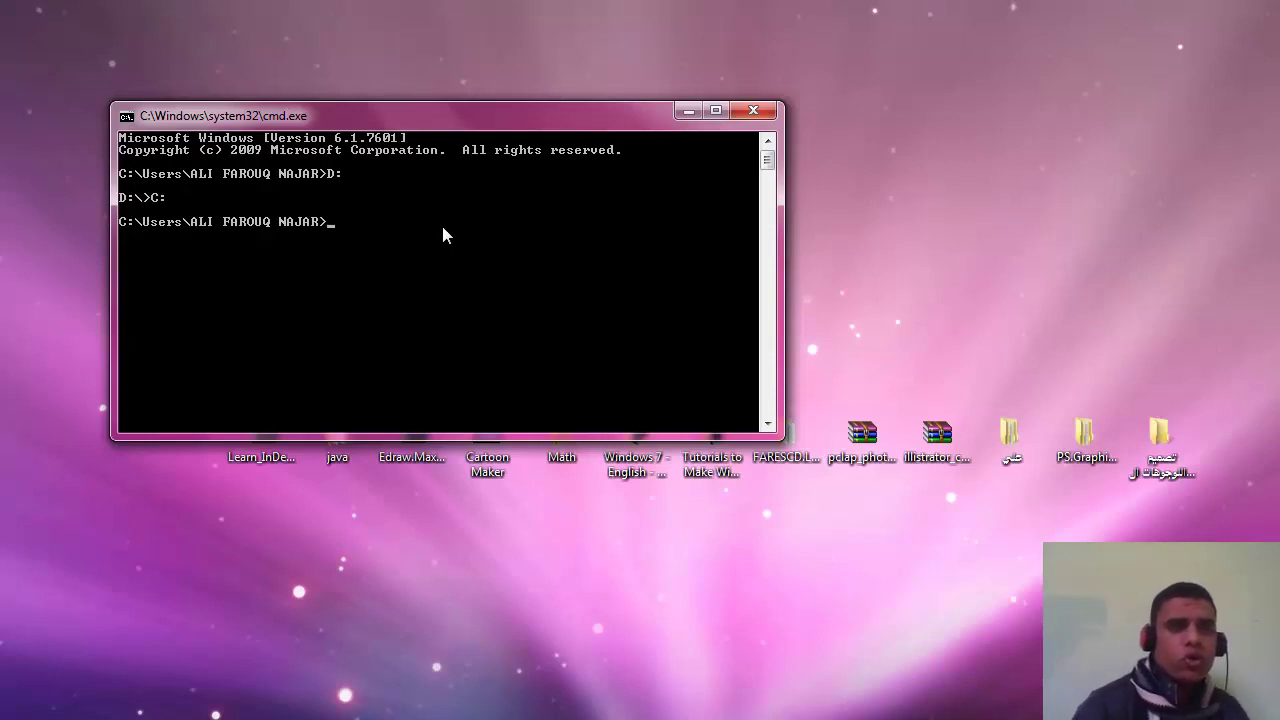
List the contents of the current user folder with the Dir command.
text(Dir)
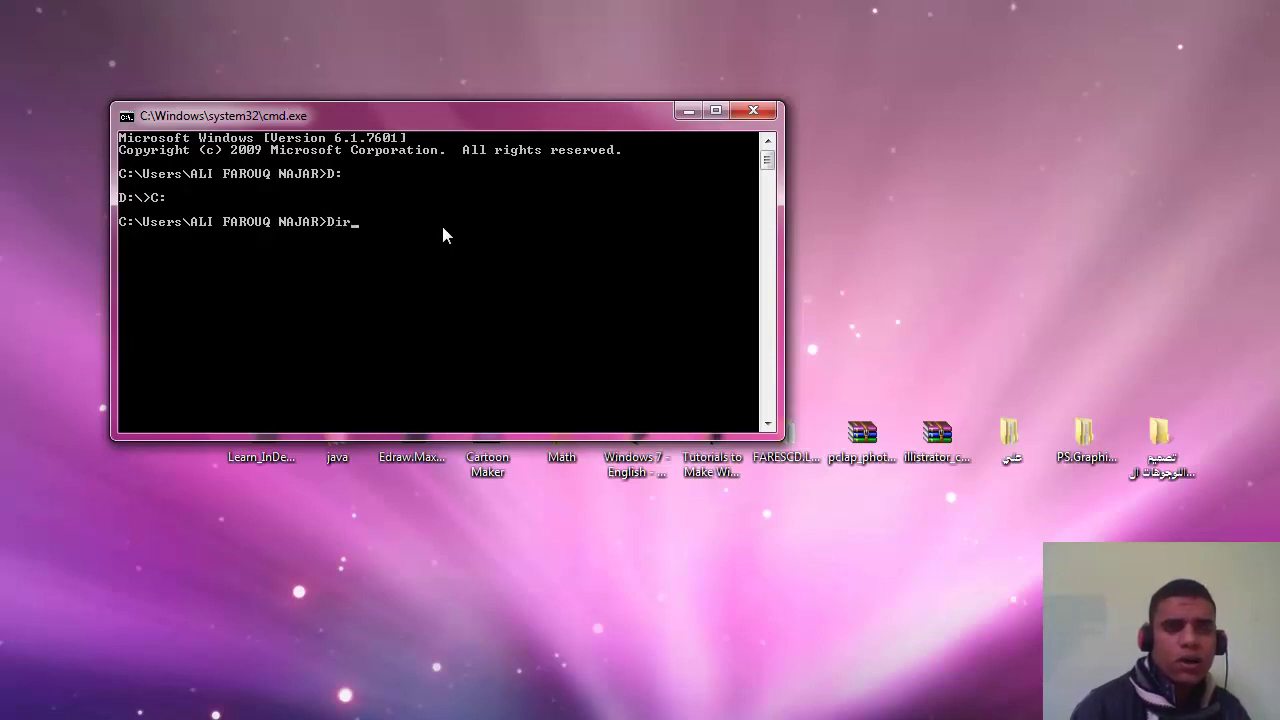
key(Return)
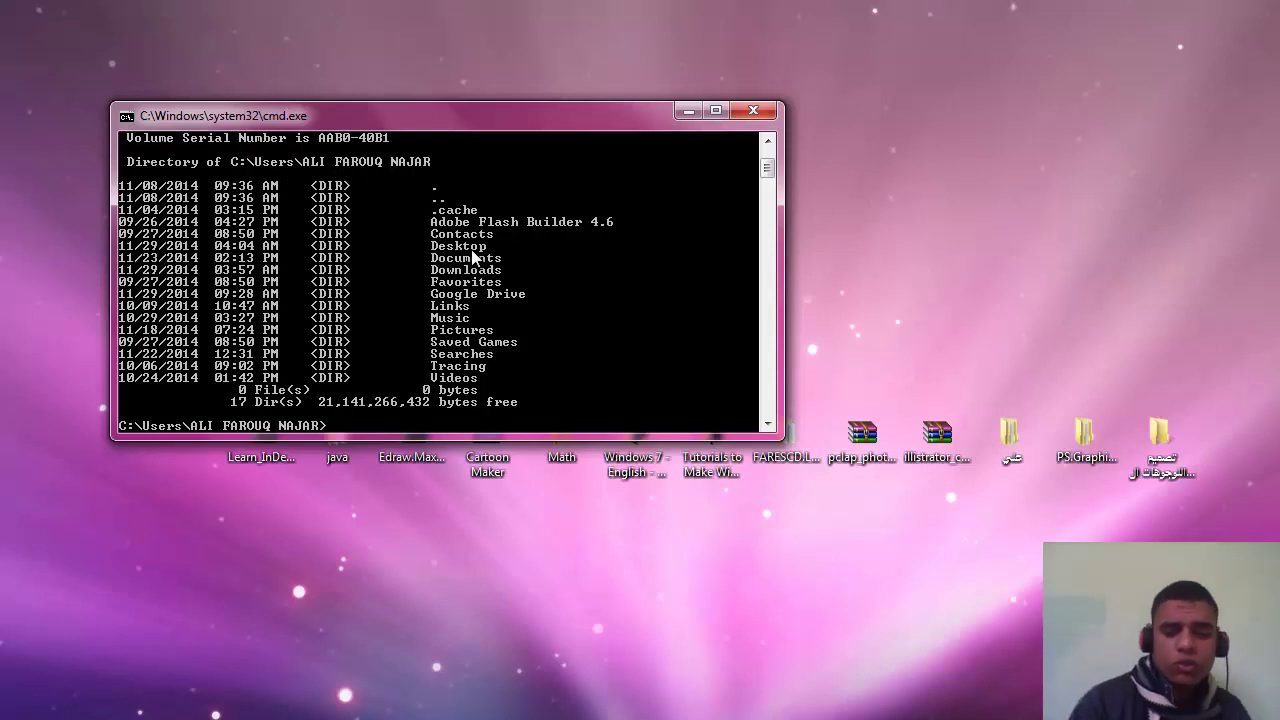
Change into the Desktop folder with cd Desktop and list its contents with Dir.
text(d)
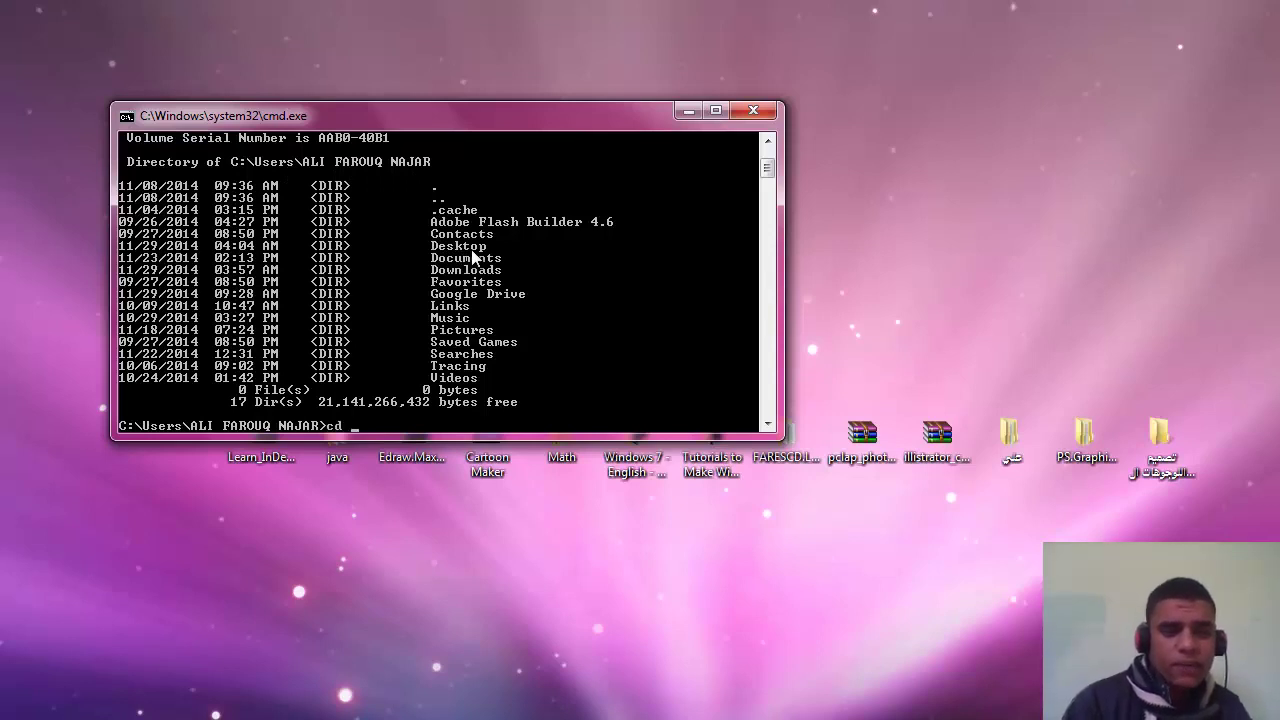
text( De)
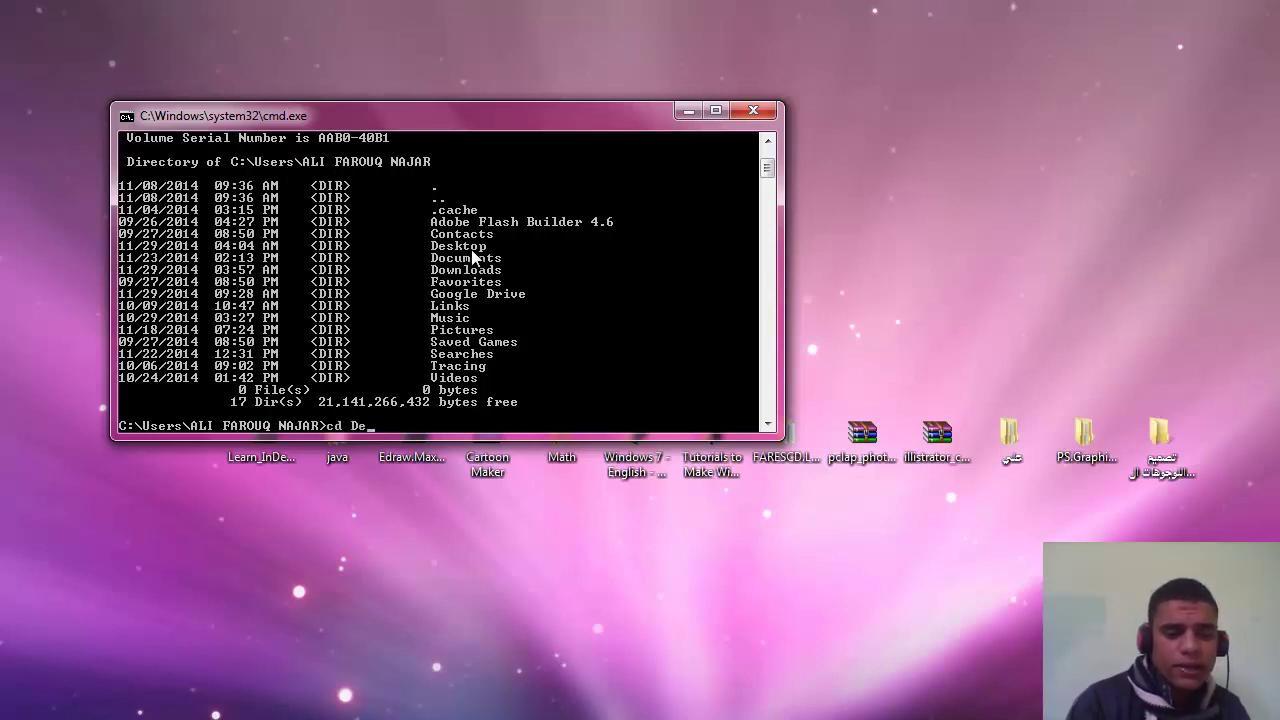
text(sktop)
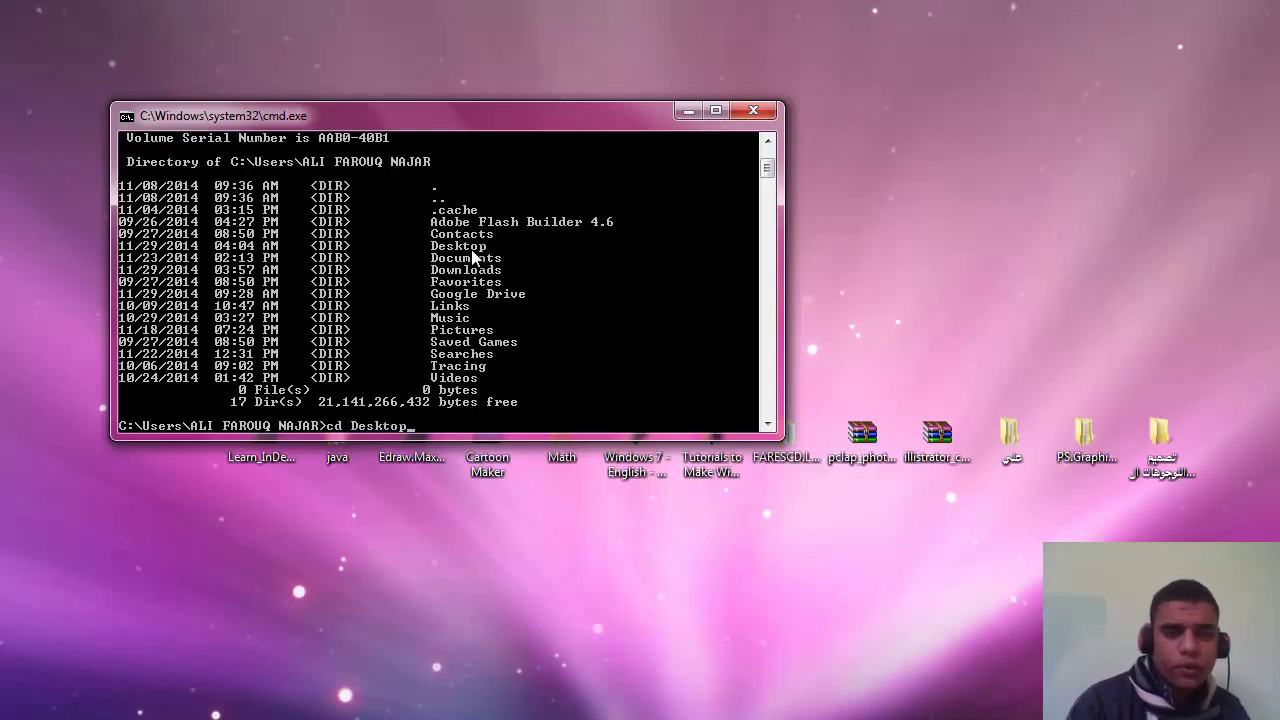
key(Return)
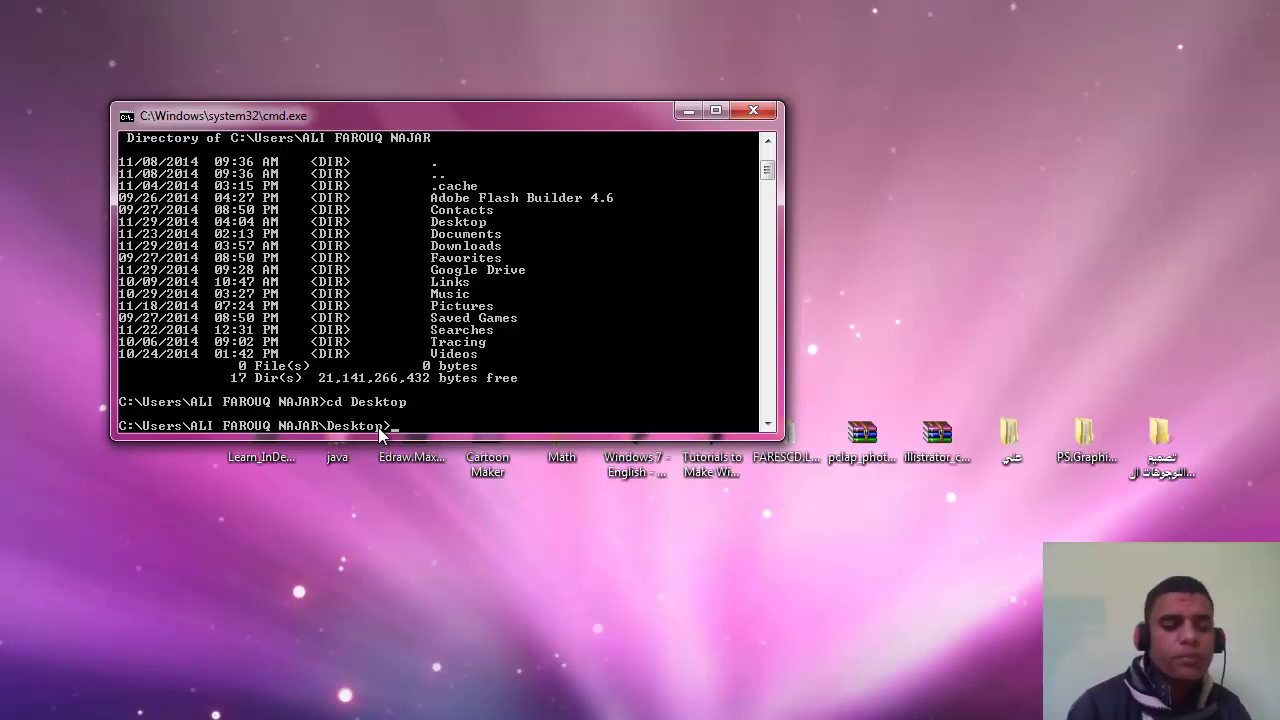
text(Dir)
key(Return)
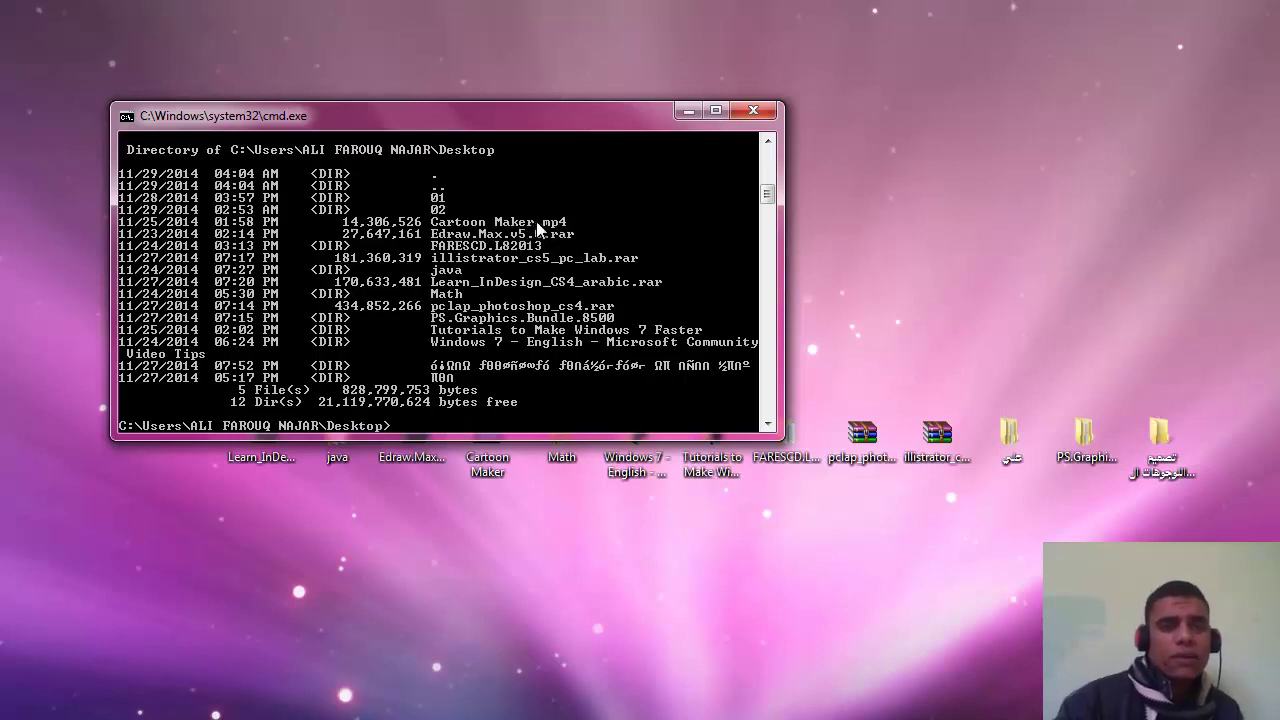
Try to open the desktop video by entering its file name, Cartoon Maker.mp4, at the command prompt.
text(ca)
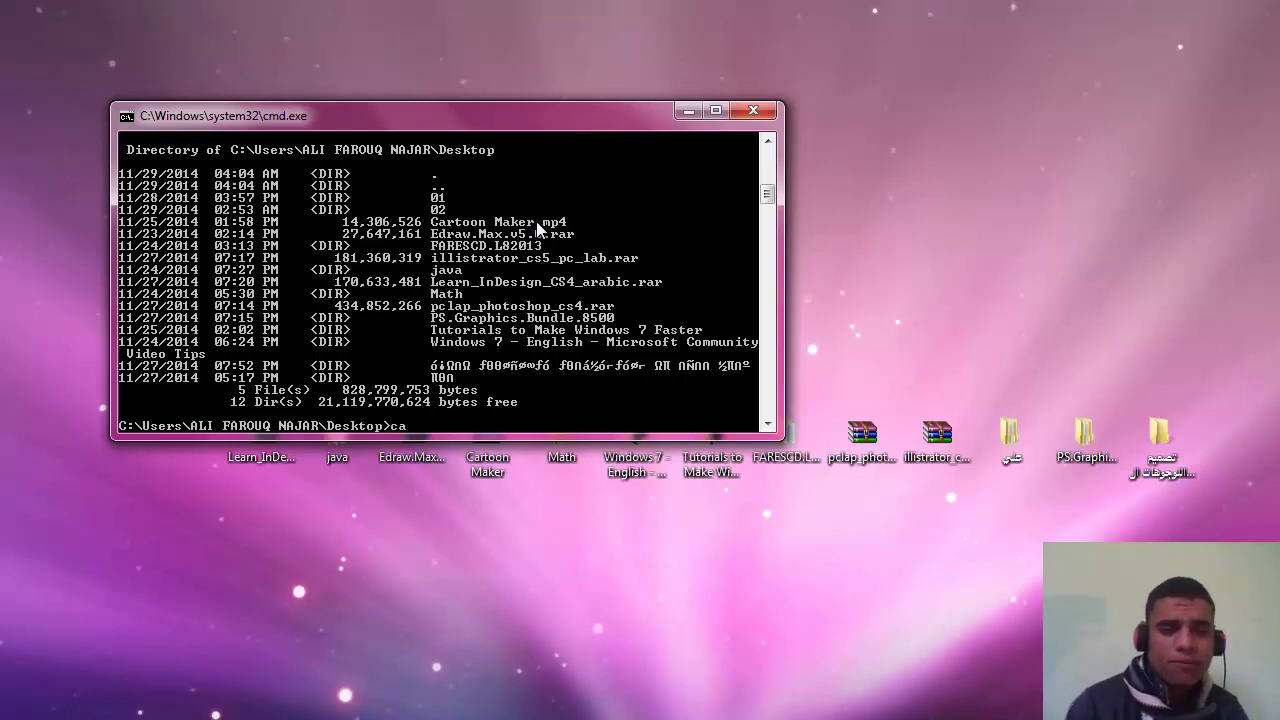
text(rto)
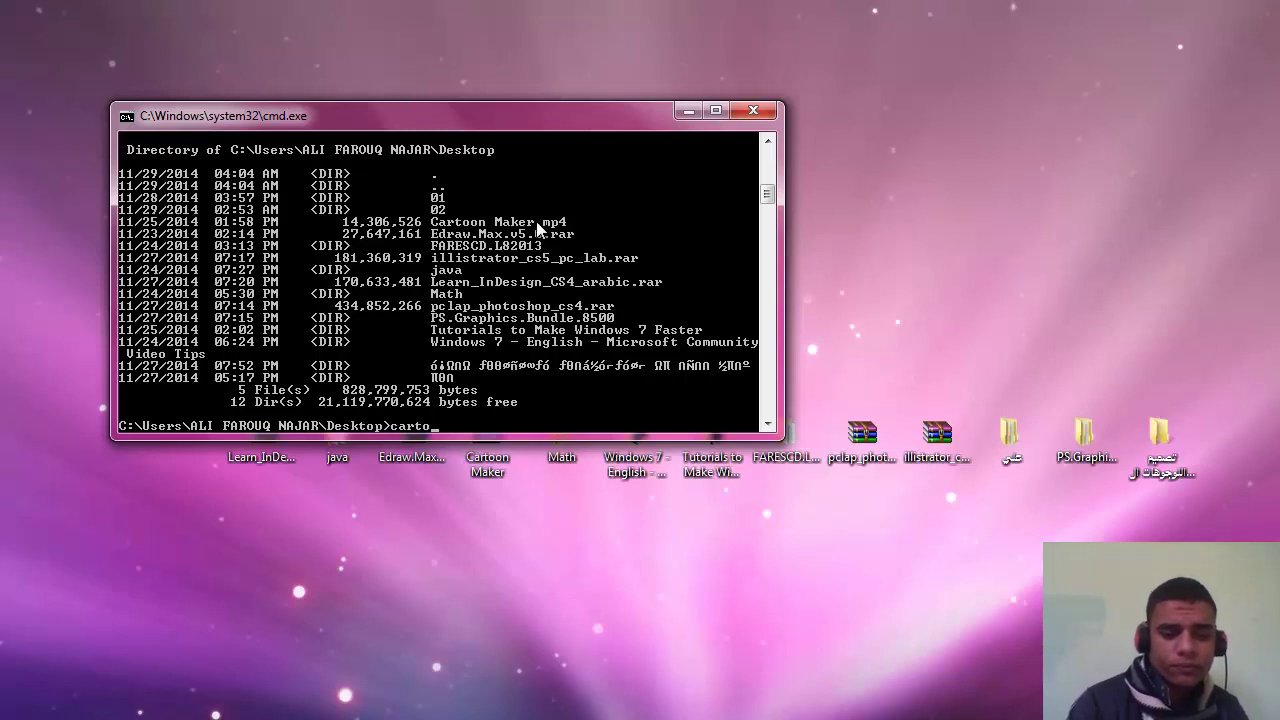
text(on Ma)
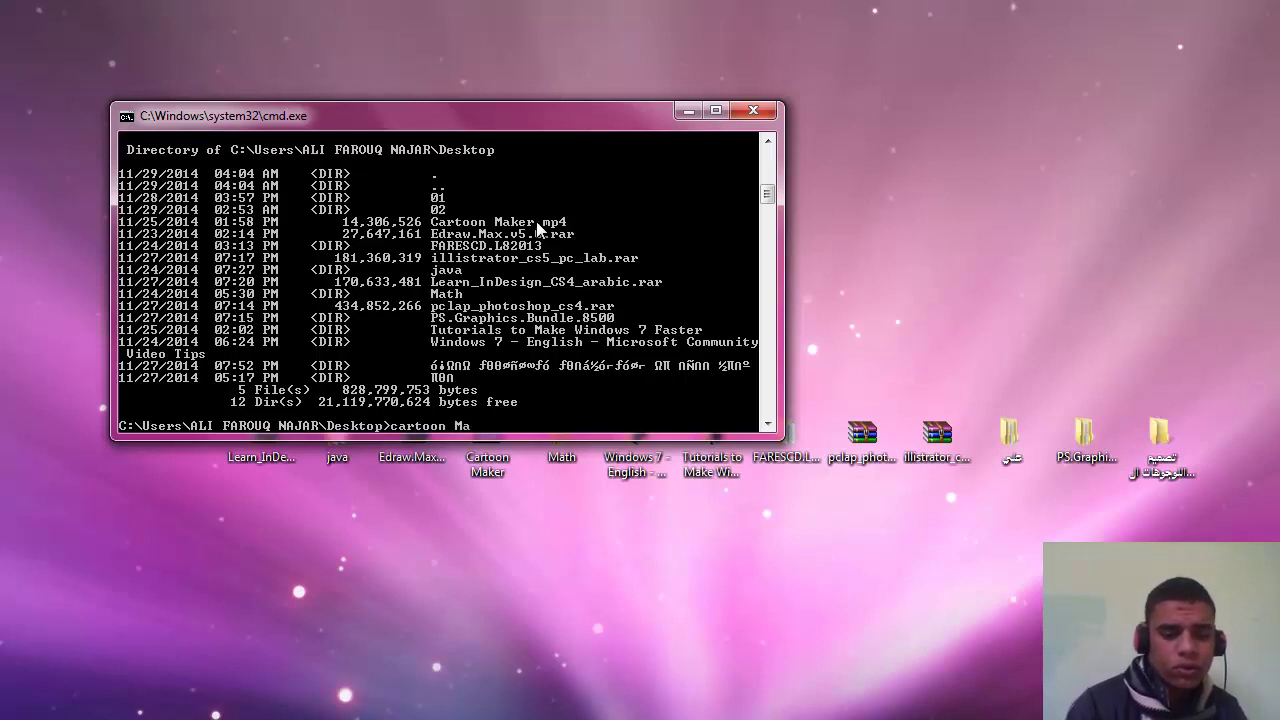
text(ker)
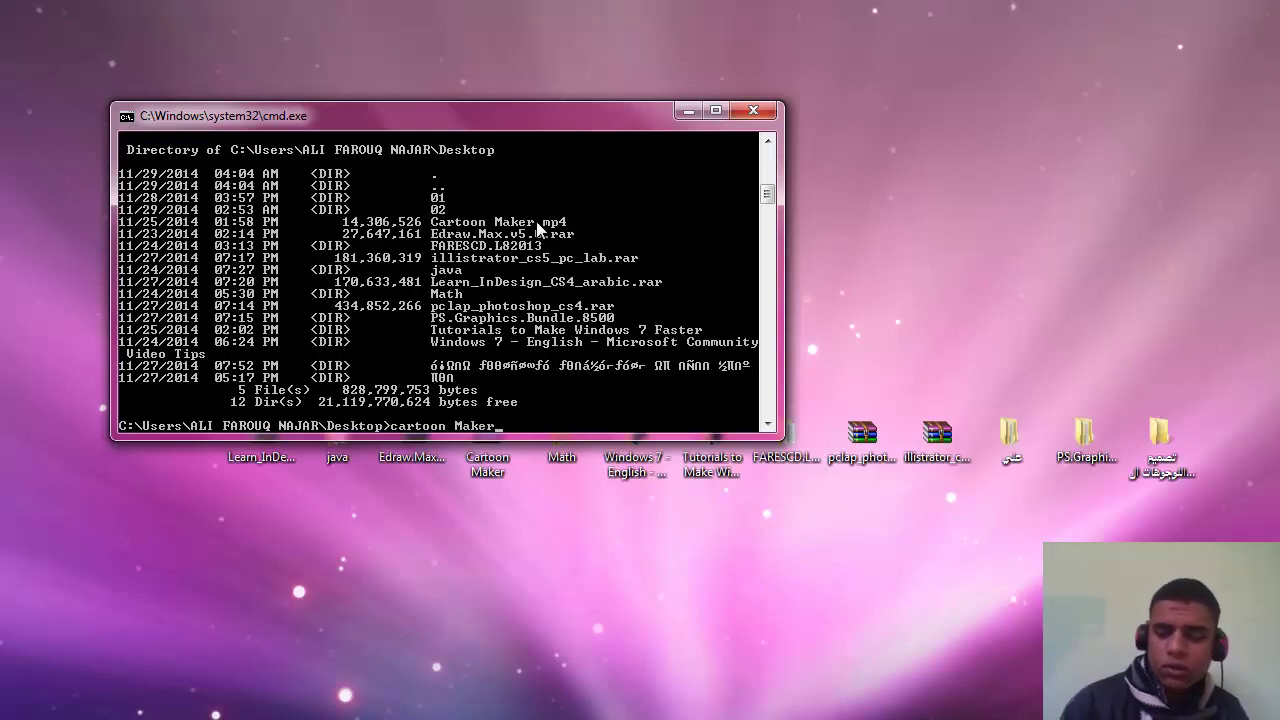
text(.mp4)
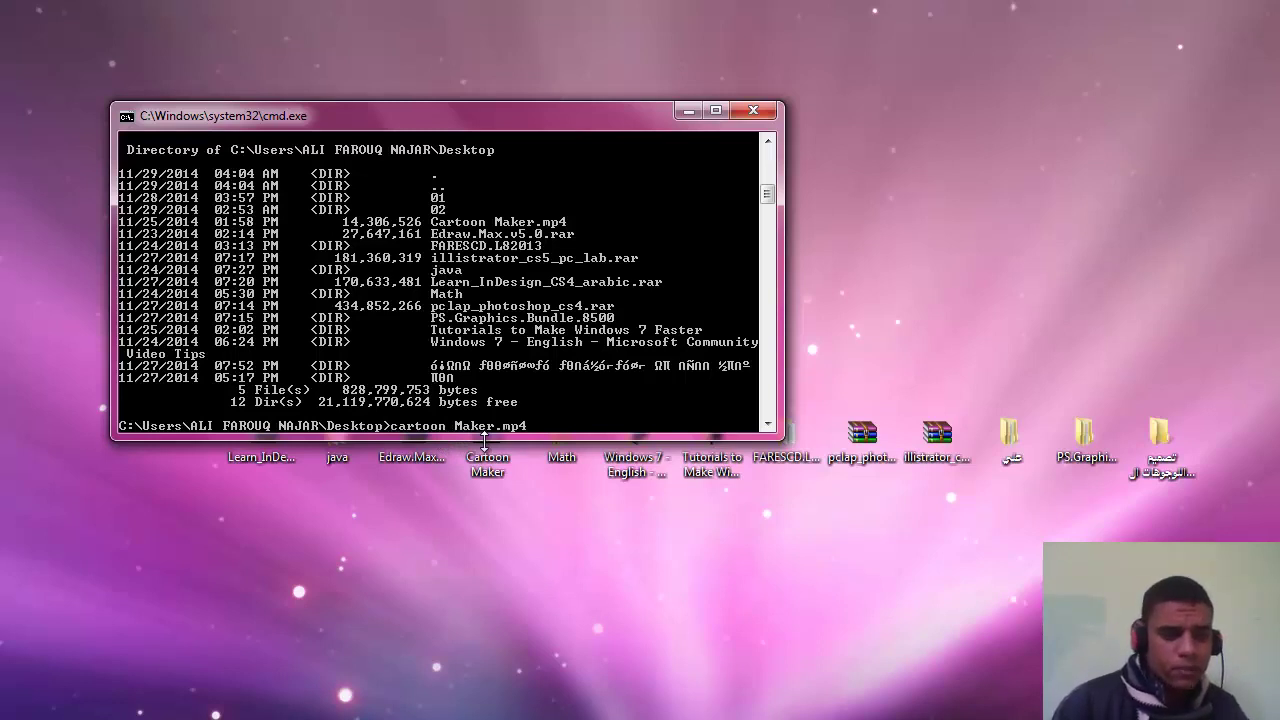
text(C)
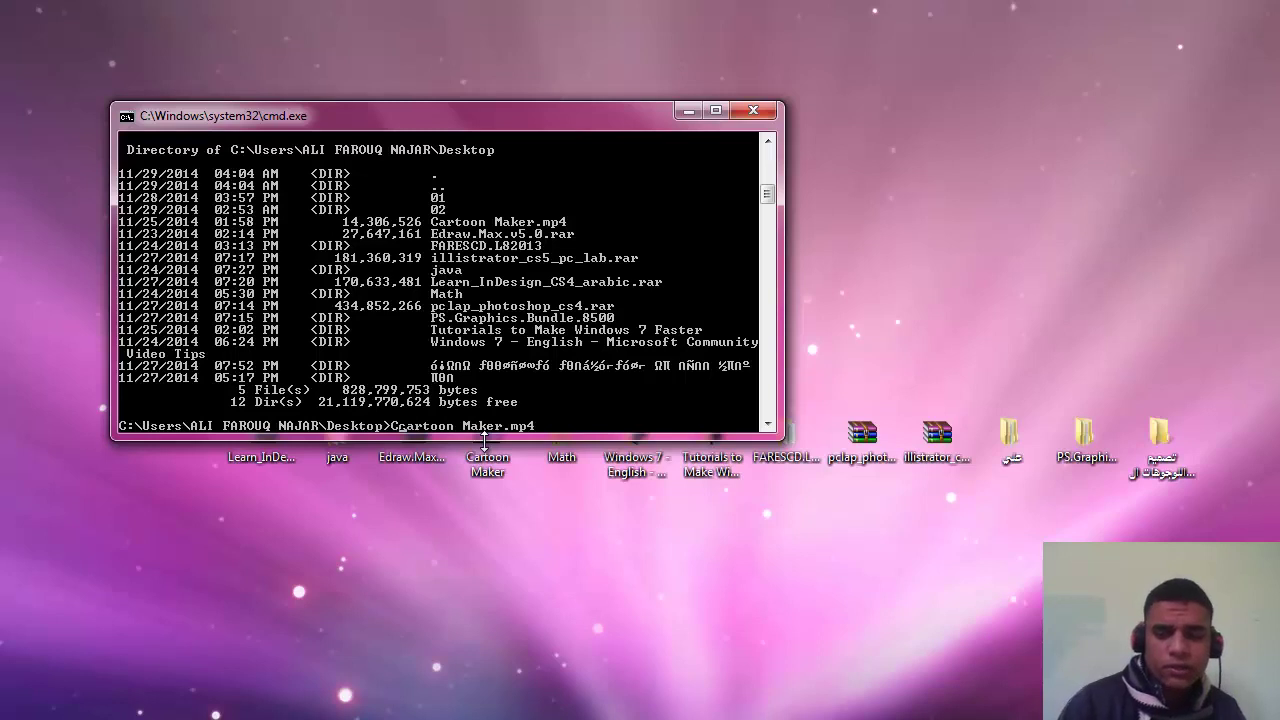
key(BackSpace)
key(Delete)
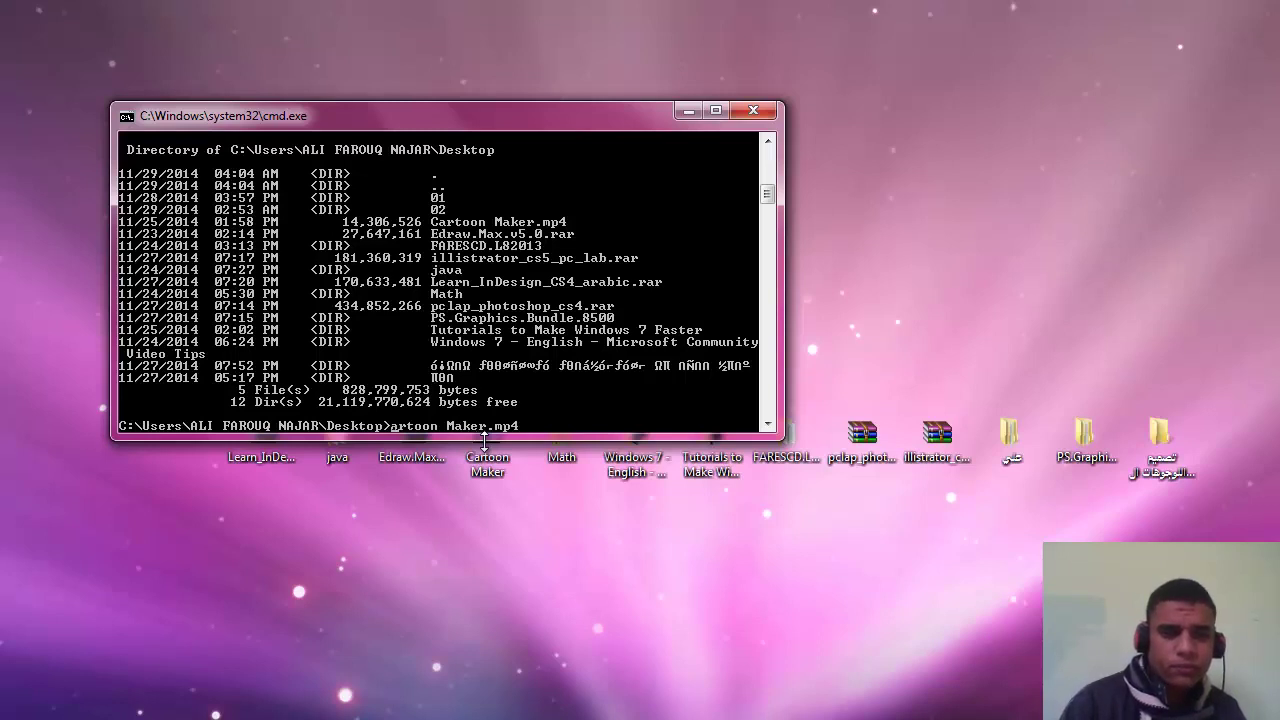
text(C)
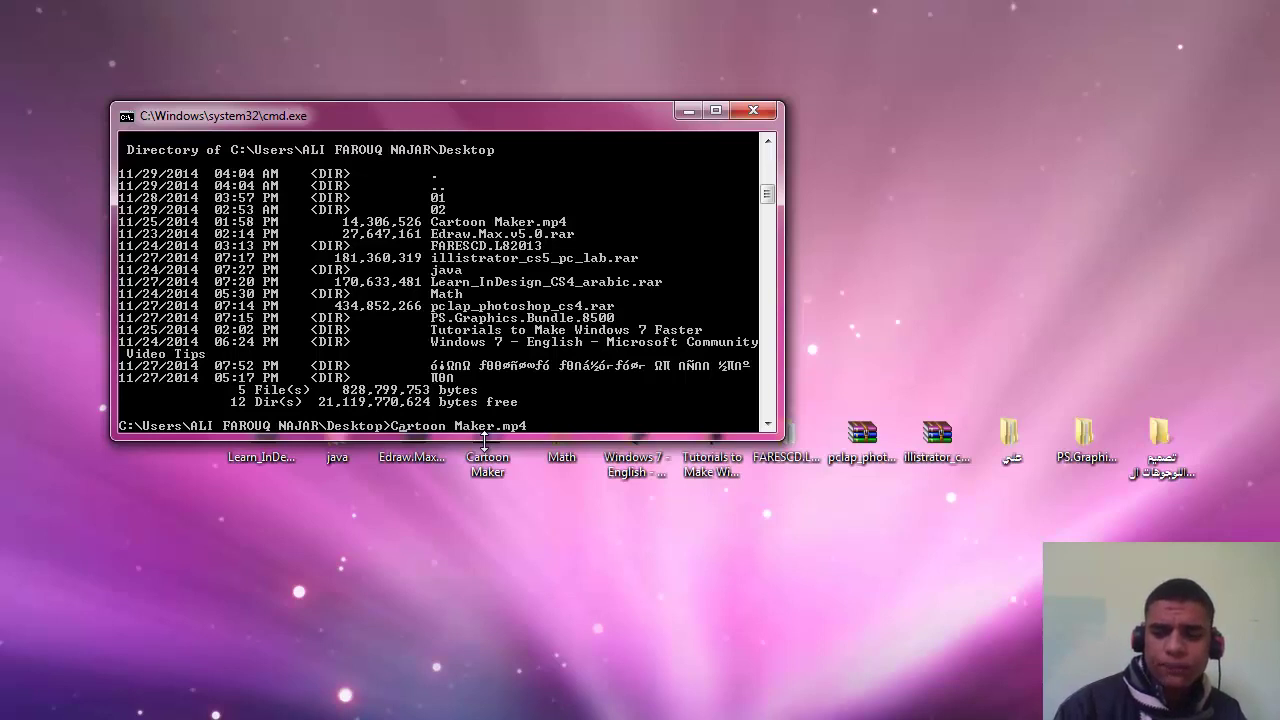
key(Return)
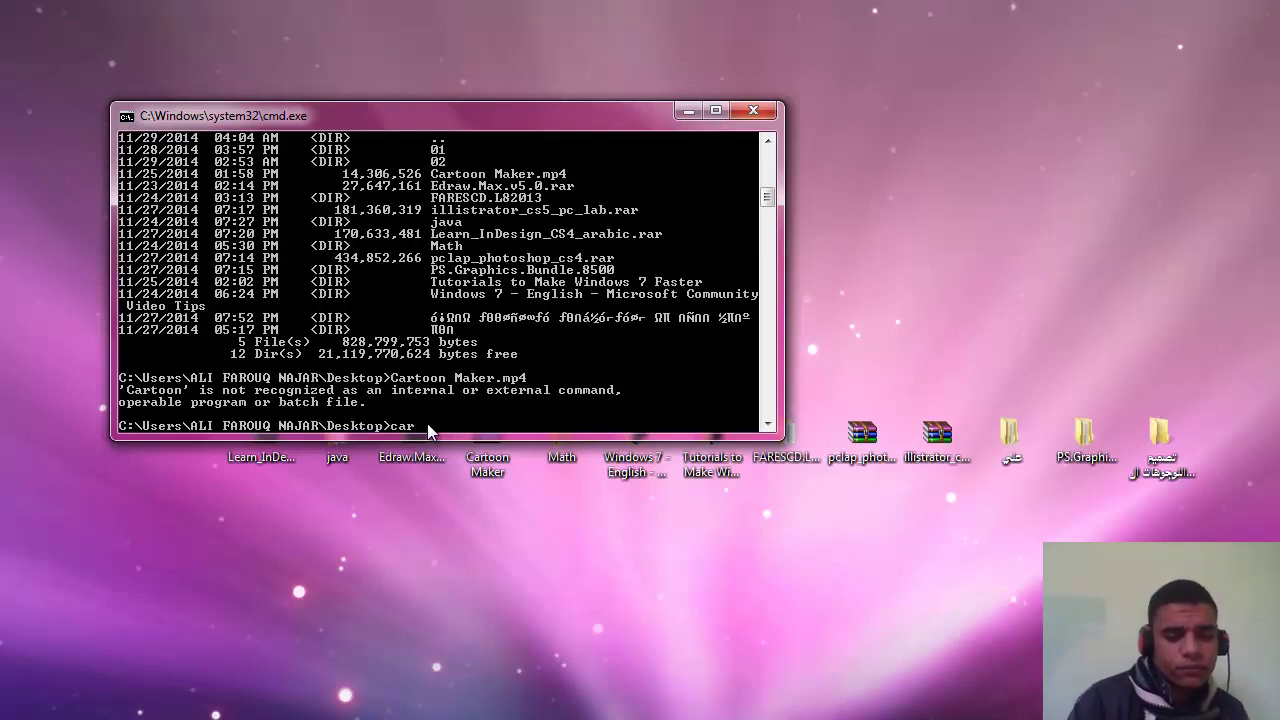
Try to open the video again with its file name in lowercase, cartoon maker.mp4.
text(toon)
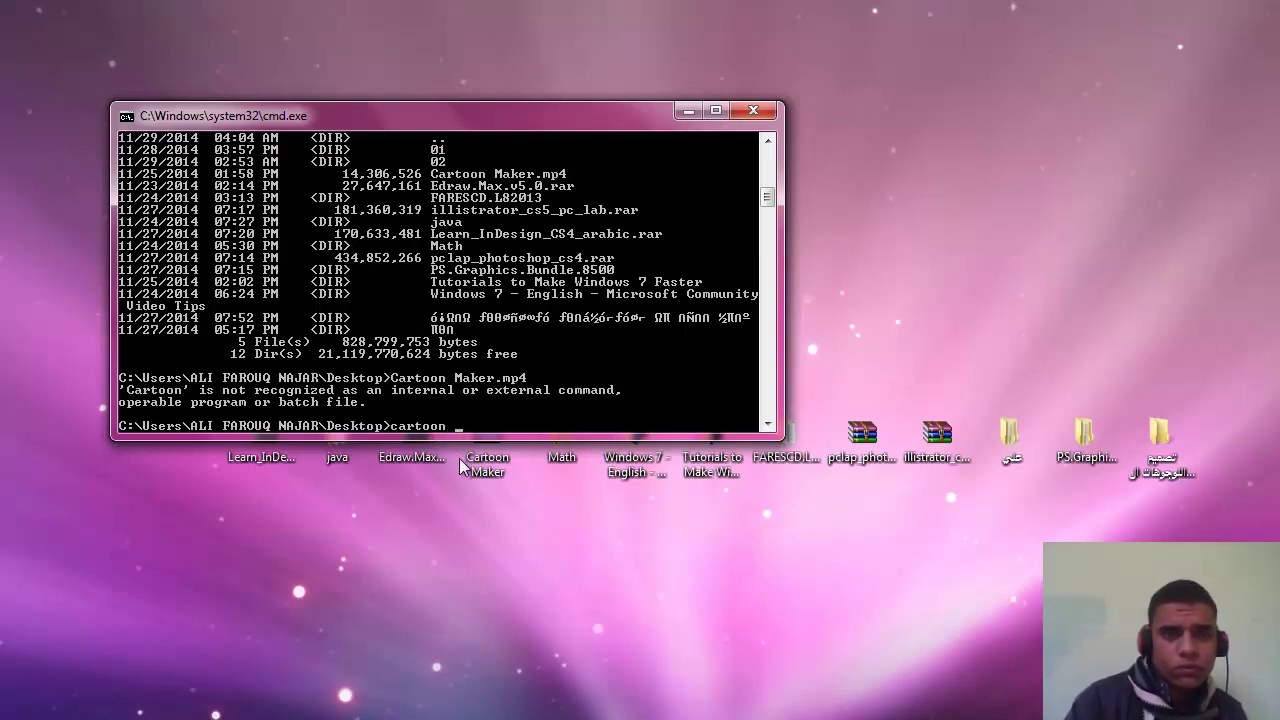
text( maker)
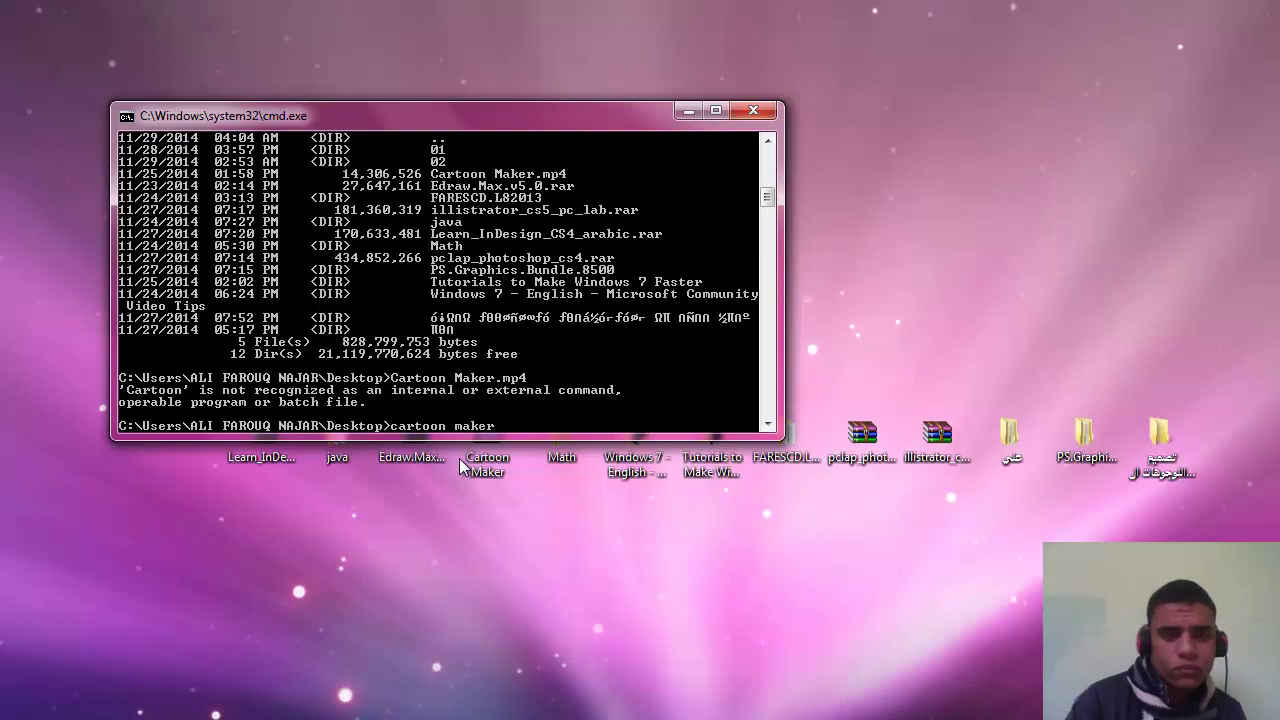
text(.mp4\)
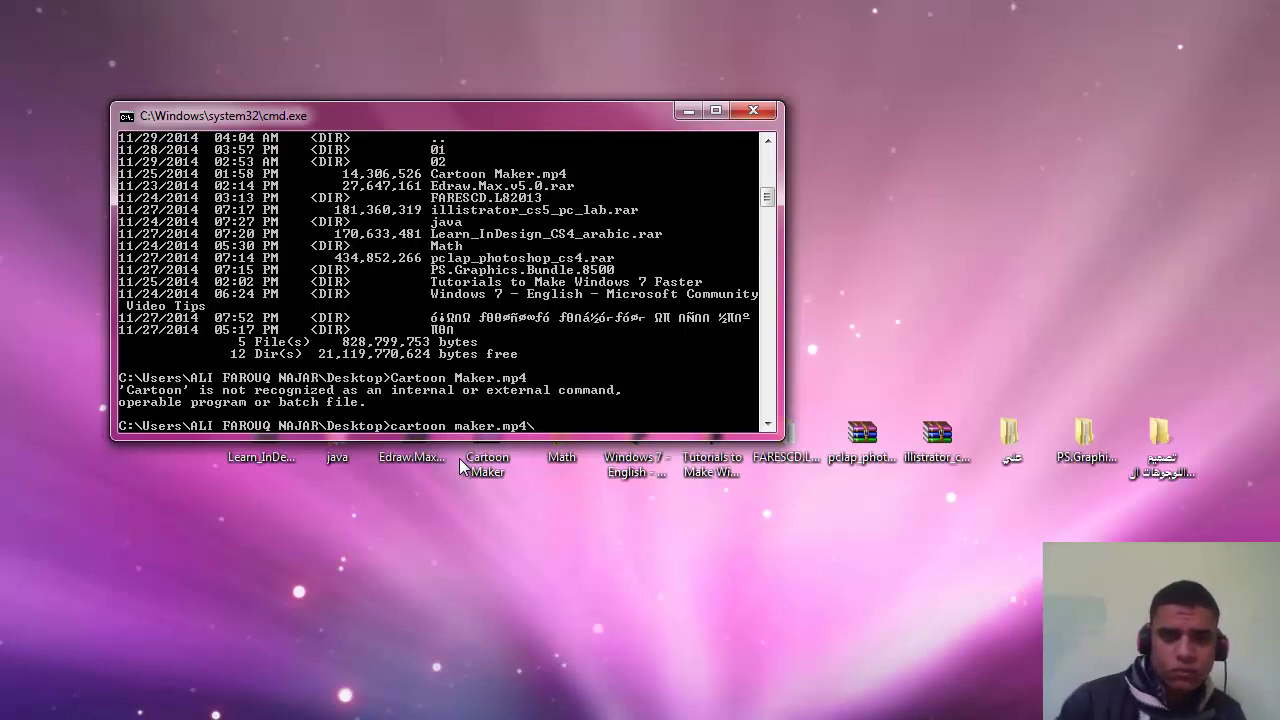
key(BackSpace)
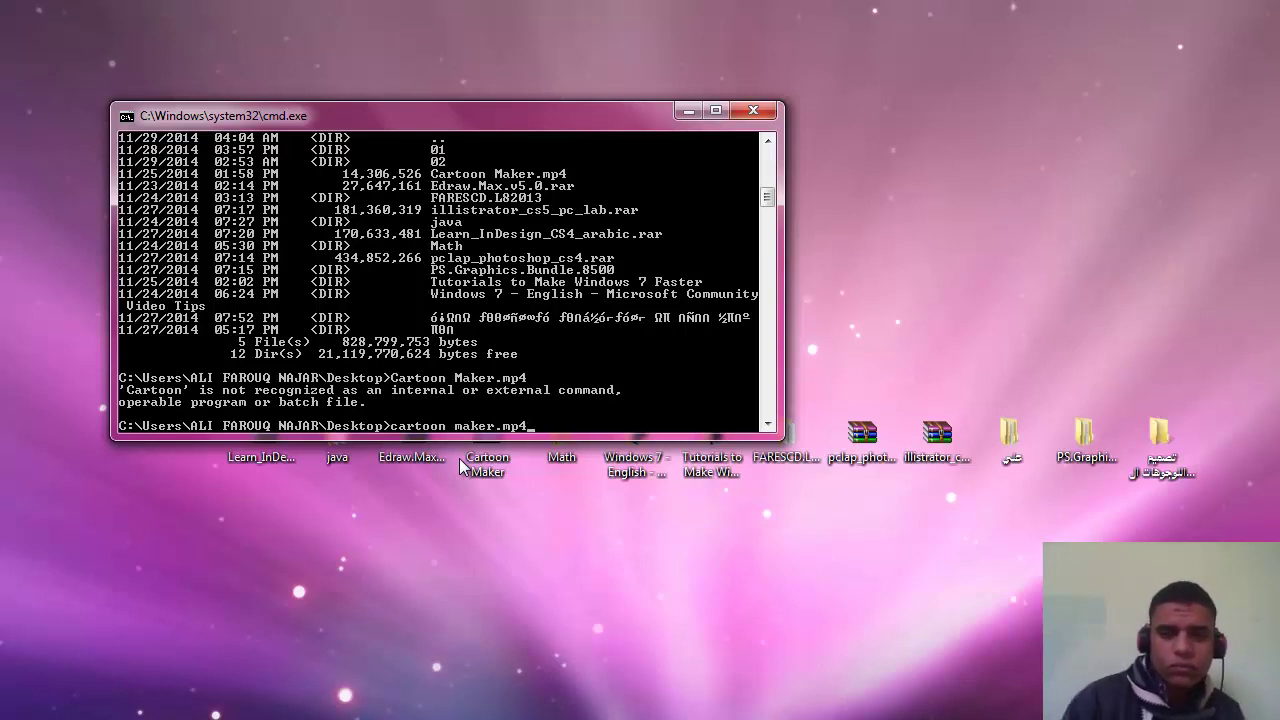
key(Return)
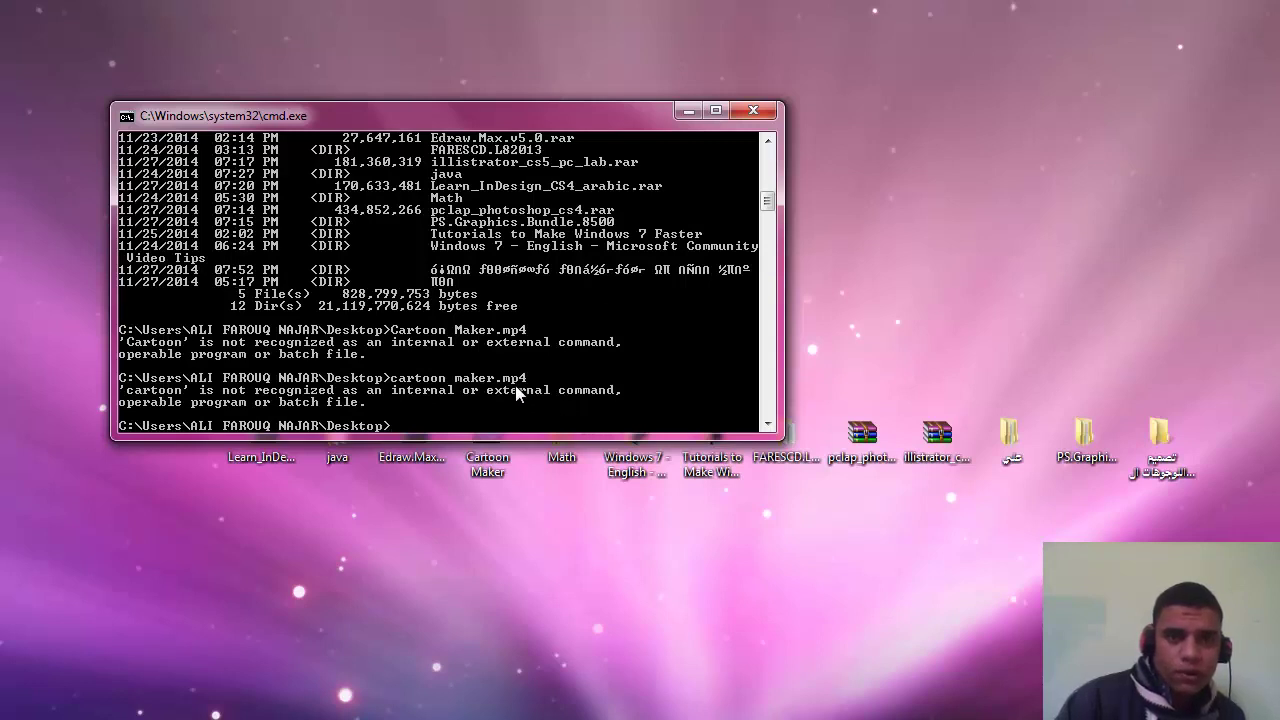
scroll(515, 276, up, 1)
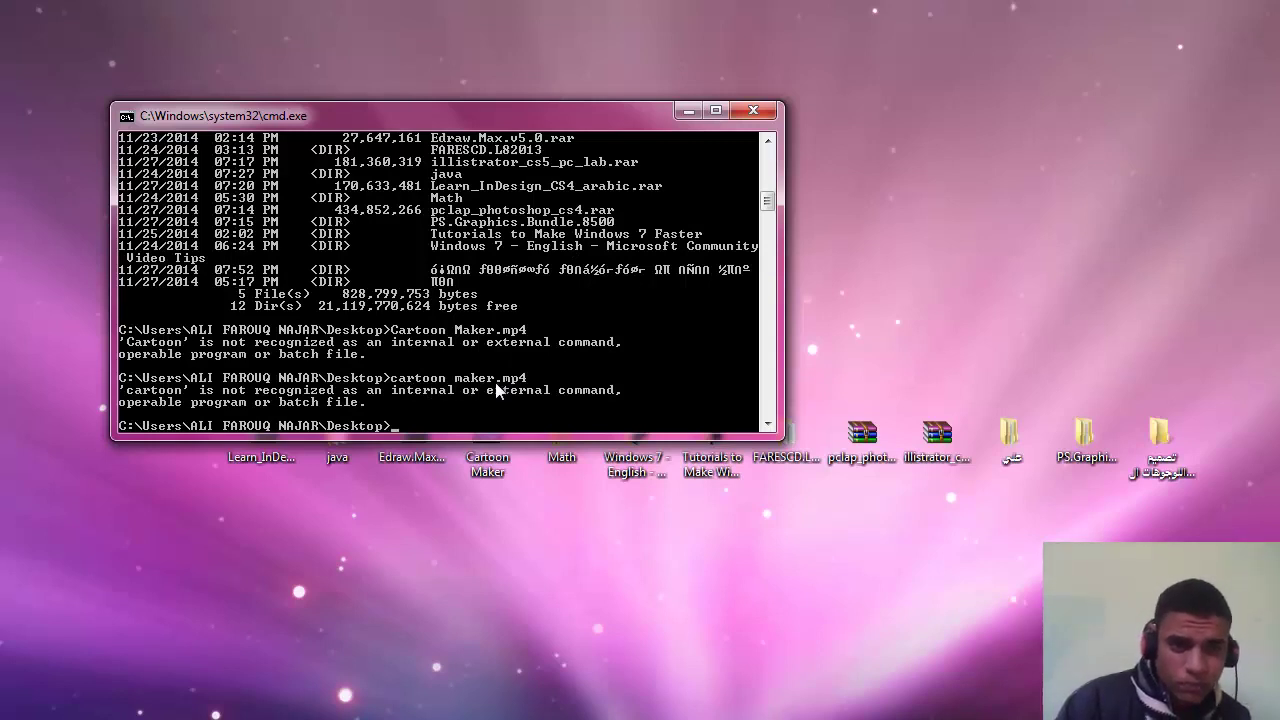
Move the command prompt window clear of the desktop icons and create a text document named 01 on the desktop.
drag(415, 114, 533, 56)
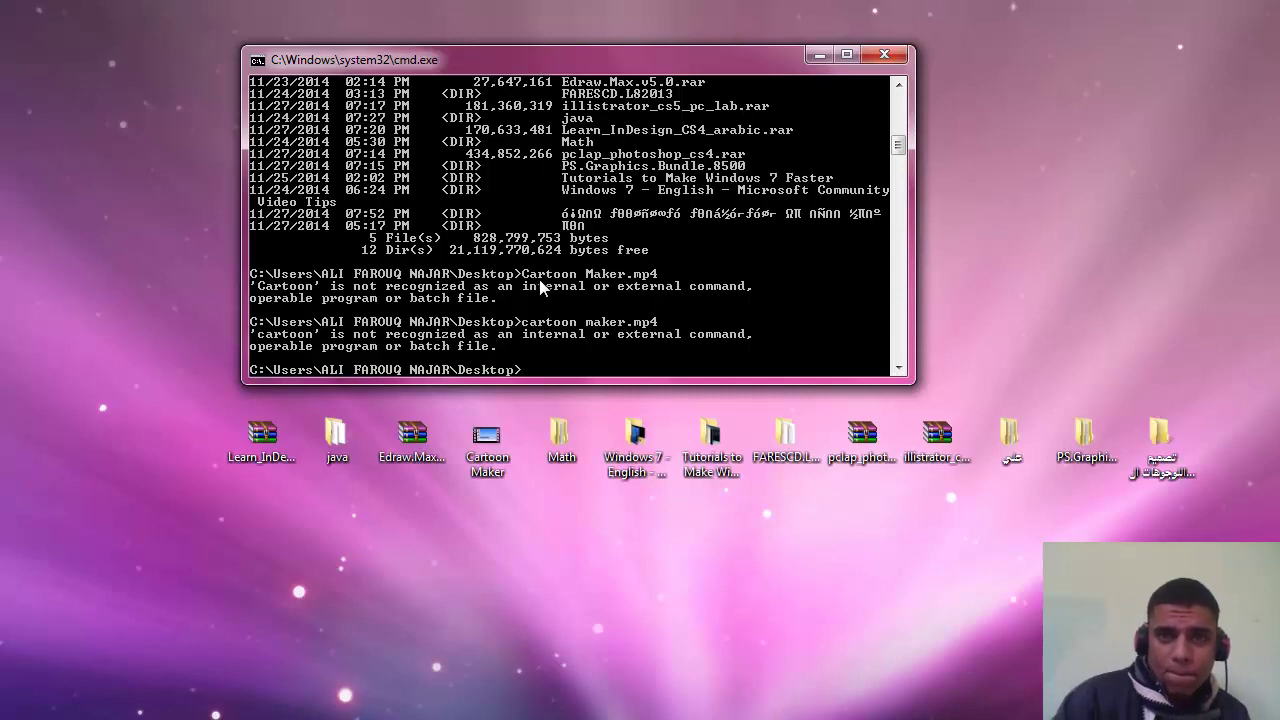
right_click(378, 556)
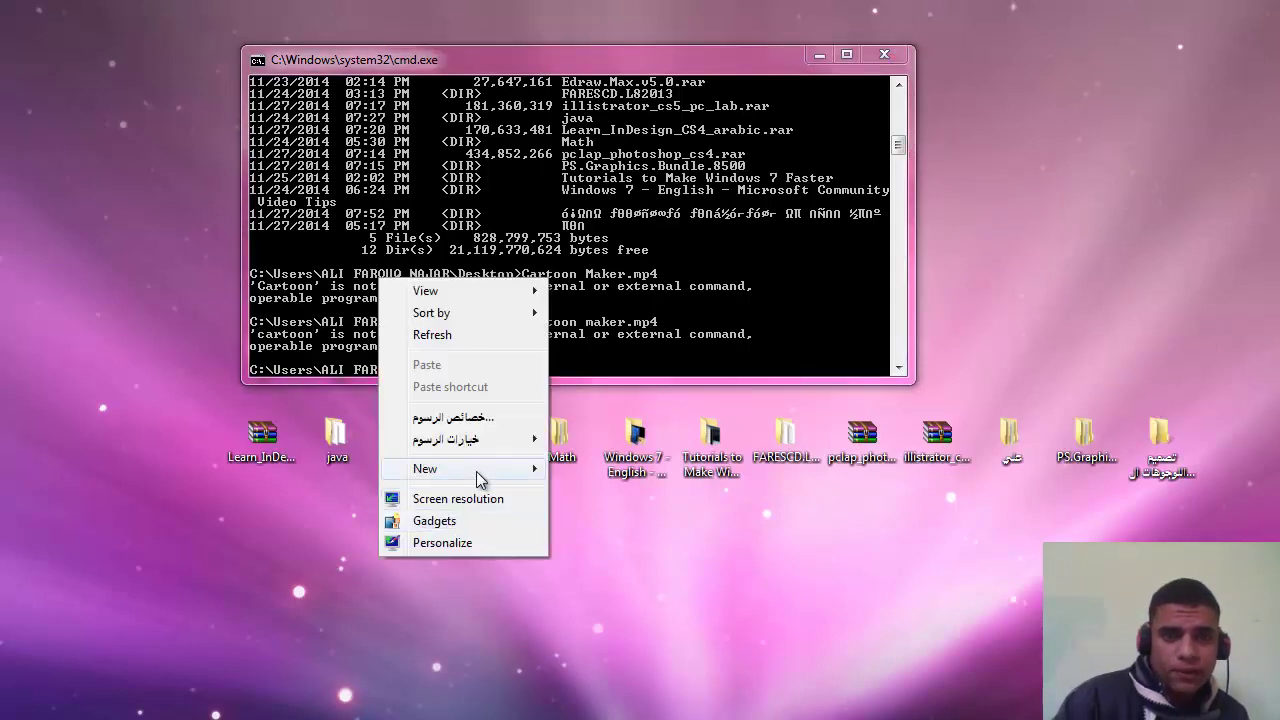
mouse_move(488, 478)
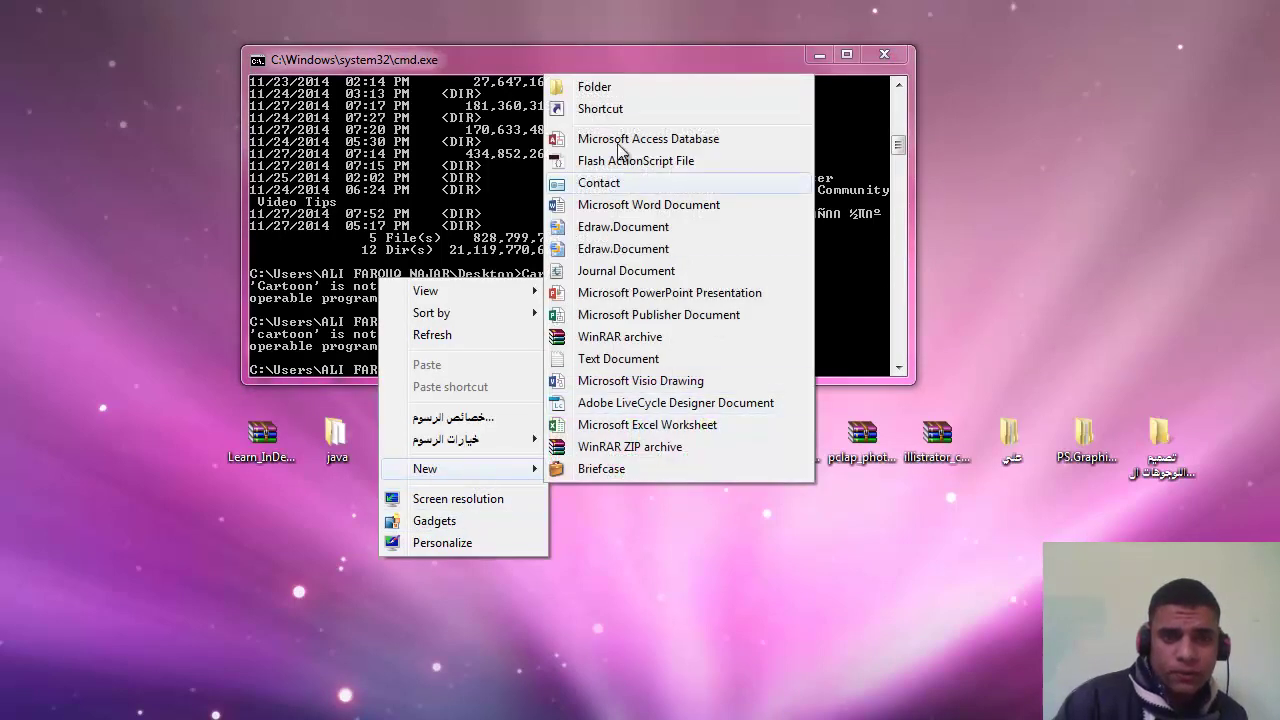
click(605, 355)
text(01.)
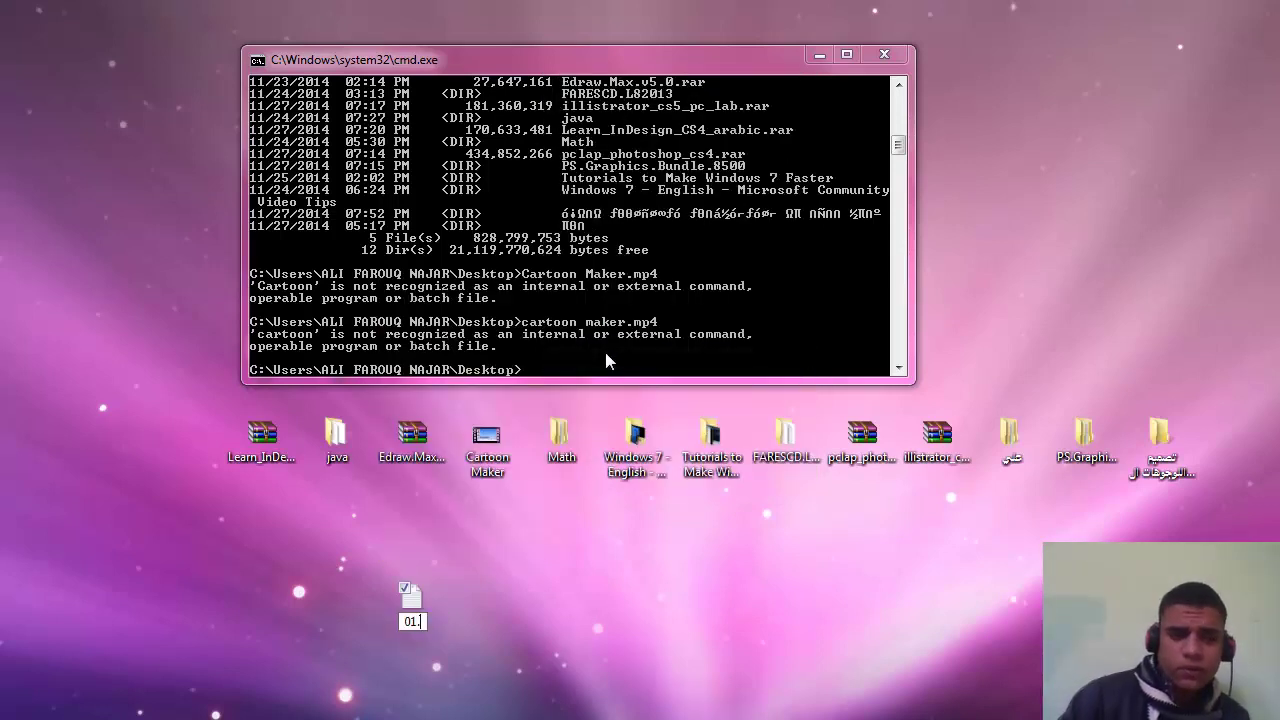
key(Return)
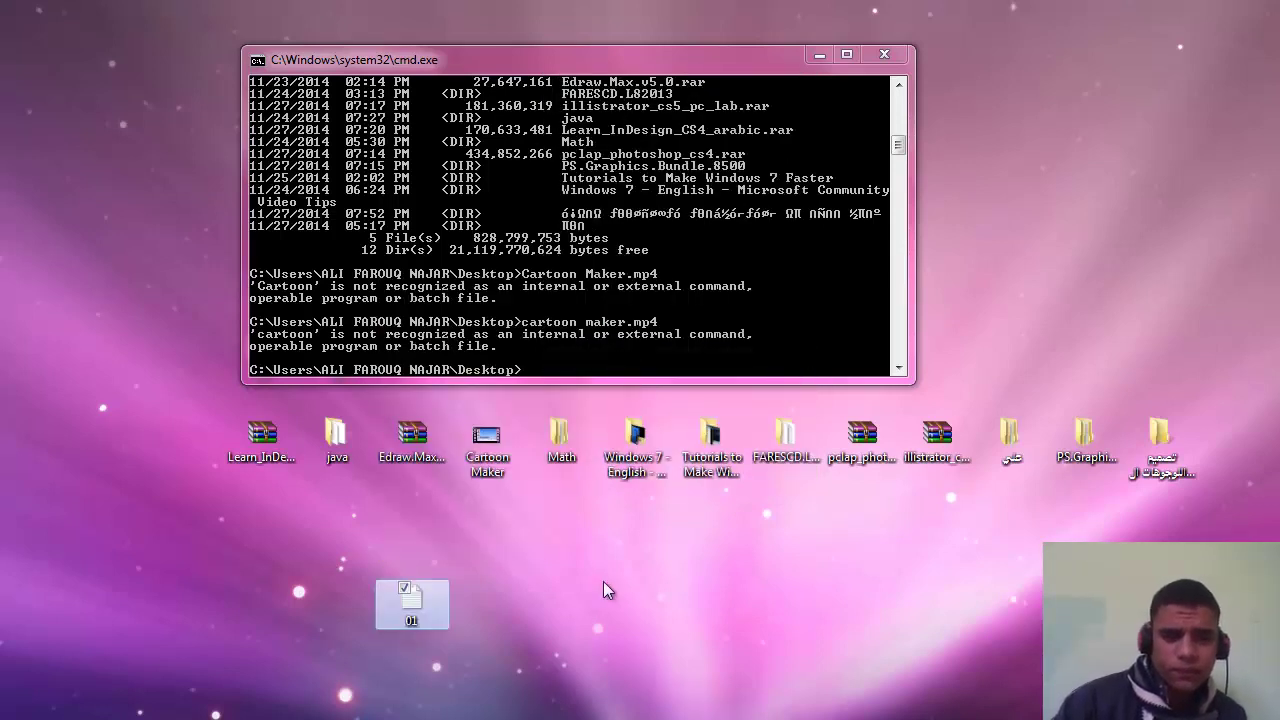
List the Desktop folder again with dir, open 01.txt from the command prompt, and close its Notepad window.
click(552, 370)
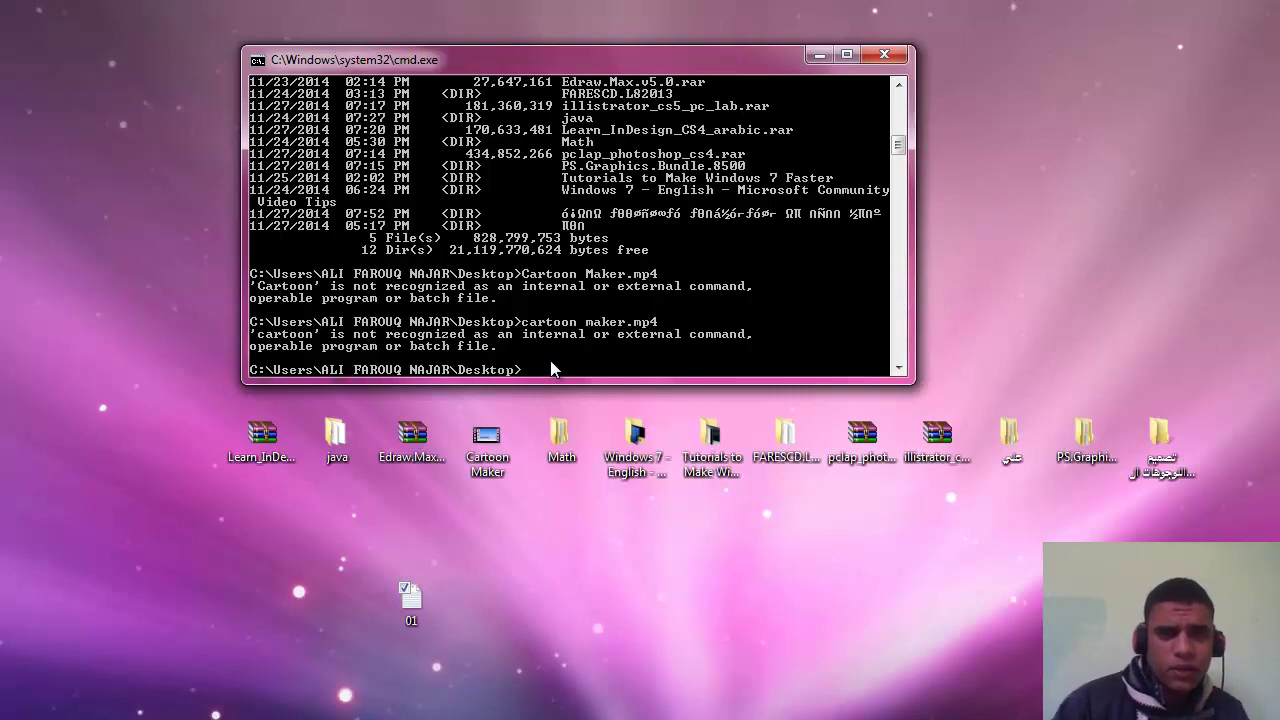
text(di)
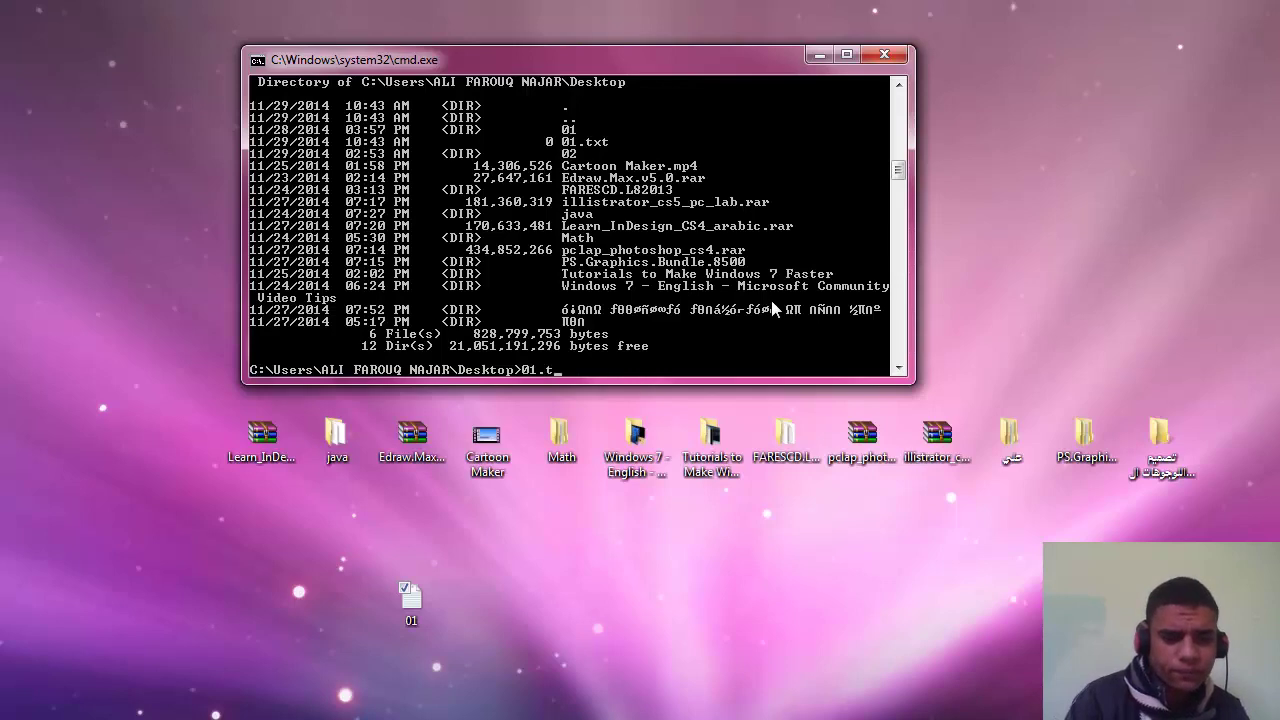
text(xt)
key(Return)
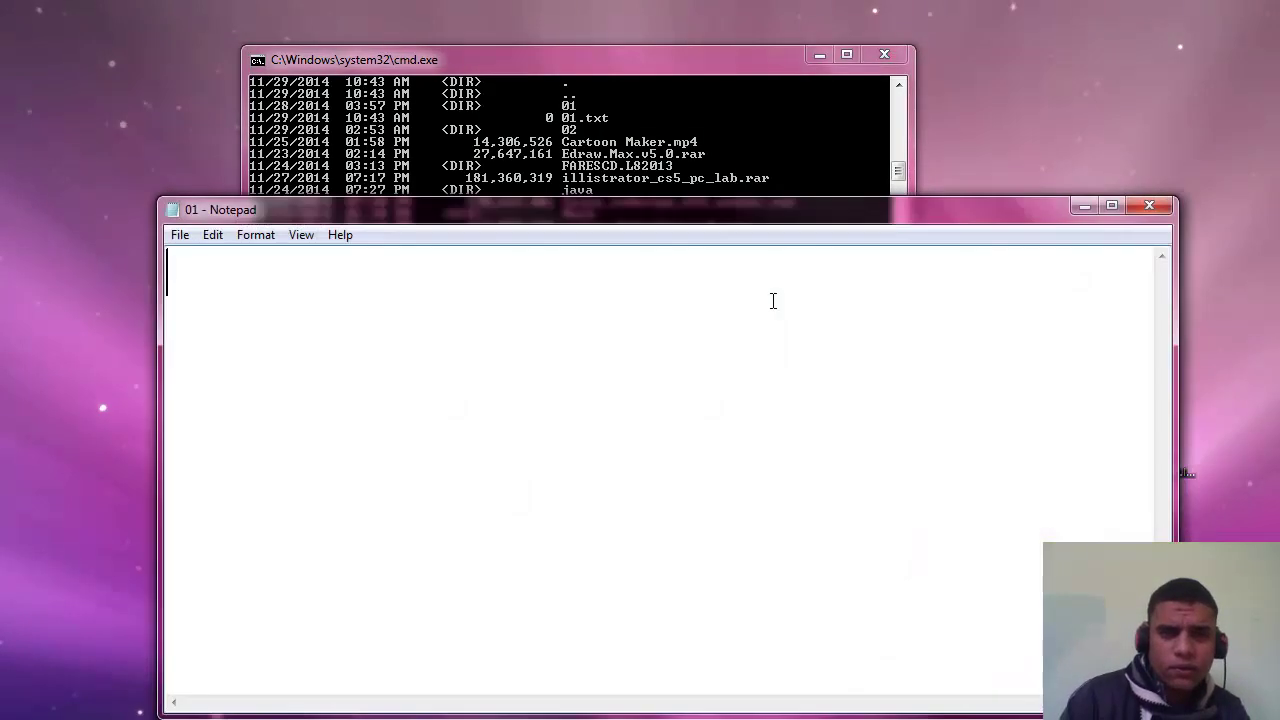
click(1149, 207)
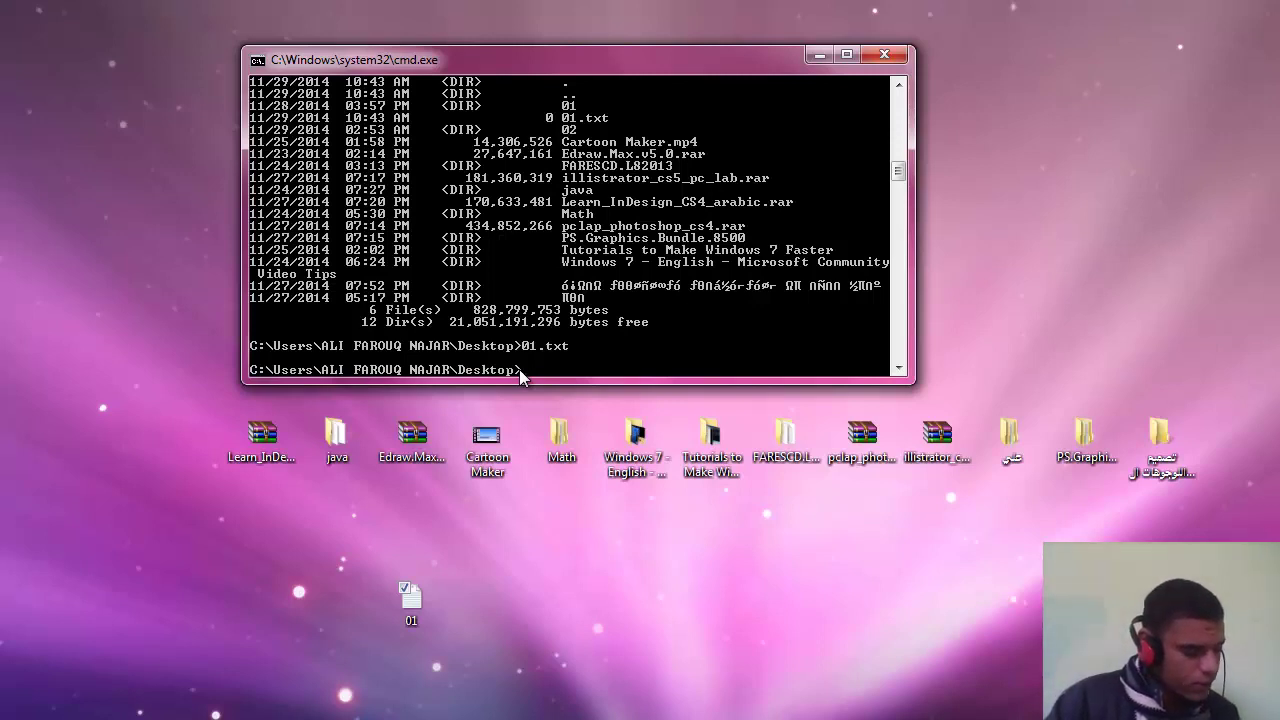
Clear the command prompt screen with cls and return to the root of drive C: with cd/.
text(cls)
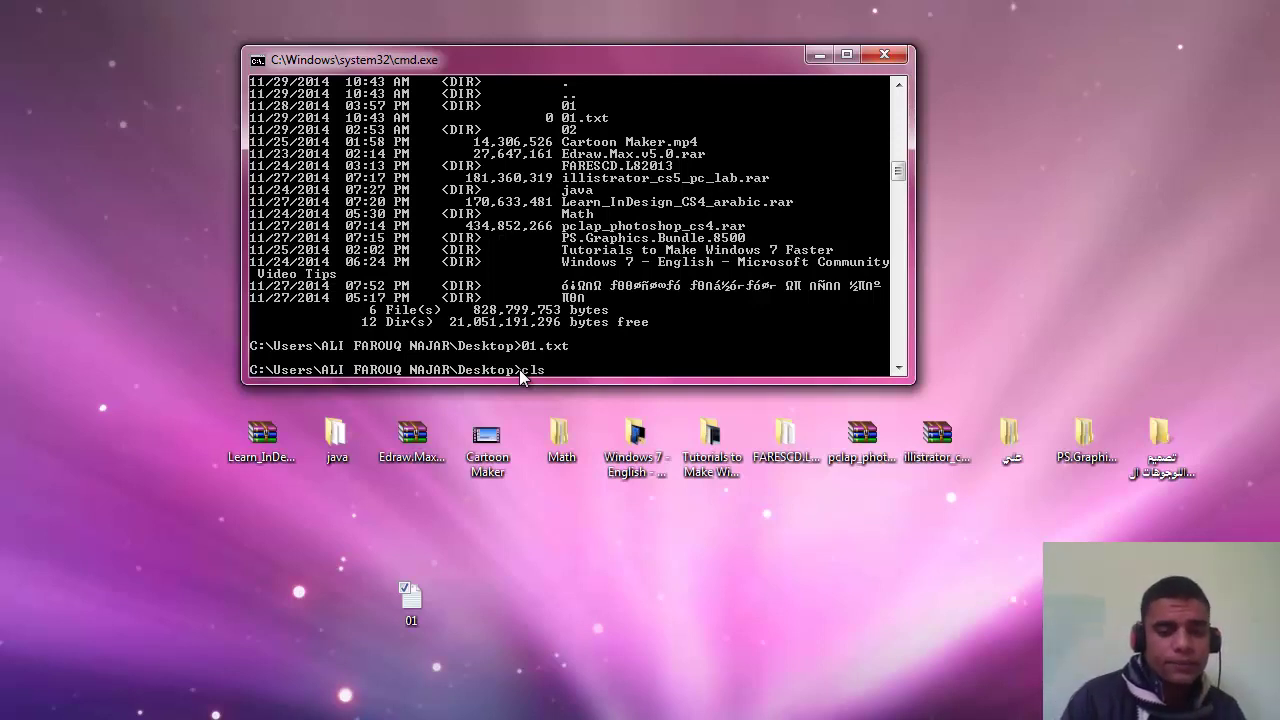
key(Return)
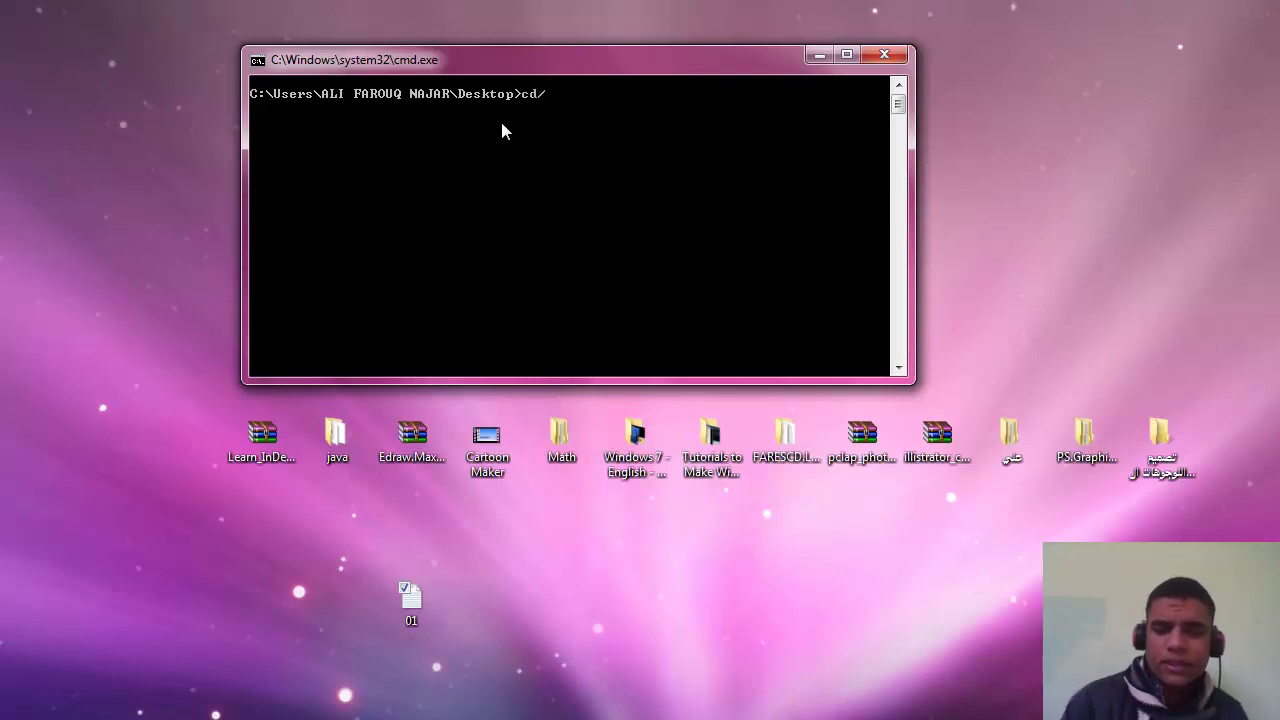
key(Return)
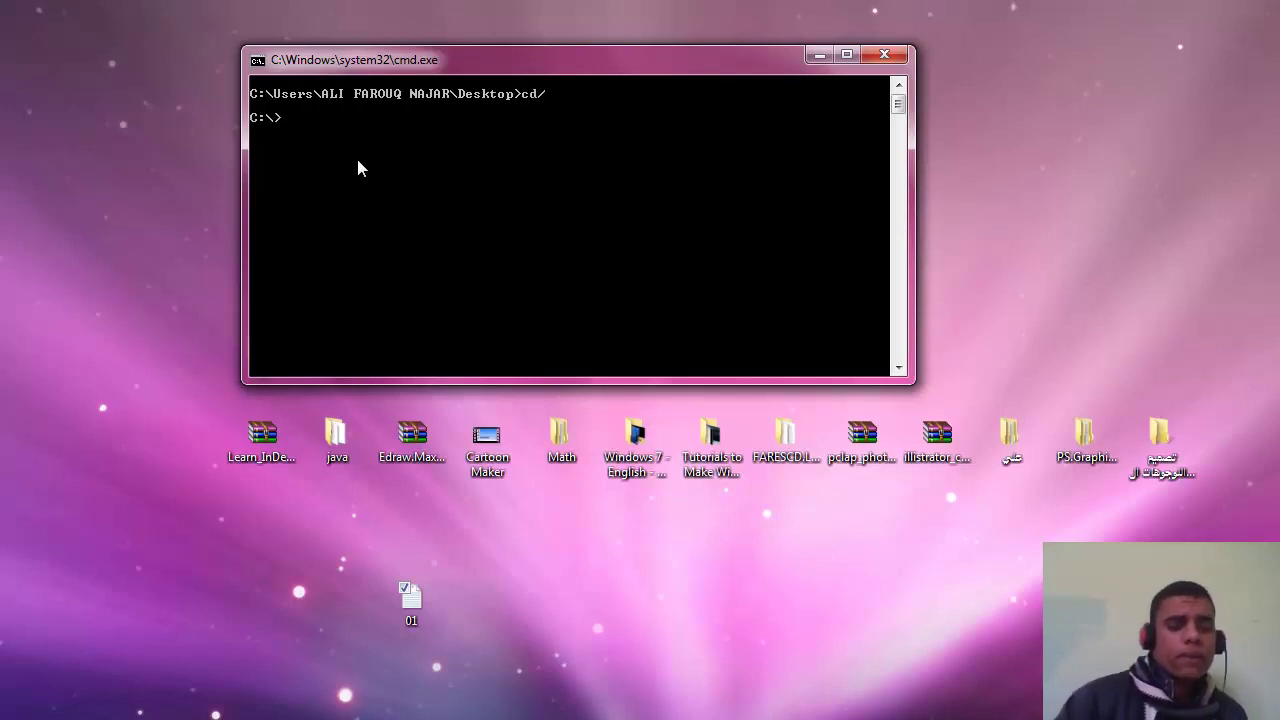
Switch to drive D: and list its contents with dir, looking through the whole folder listing.
text(d:)
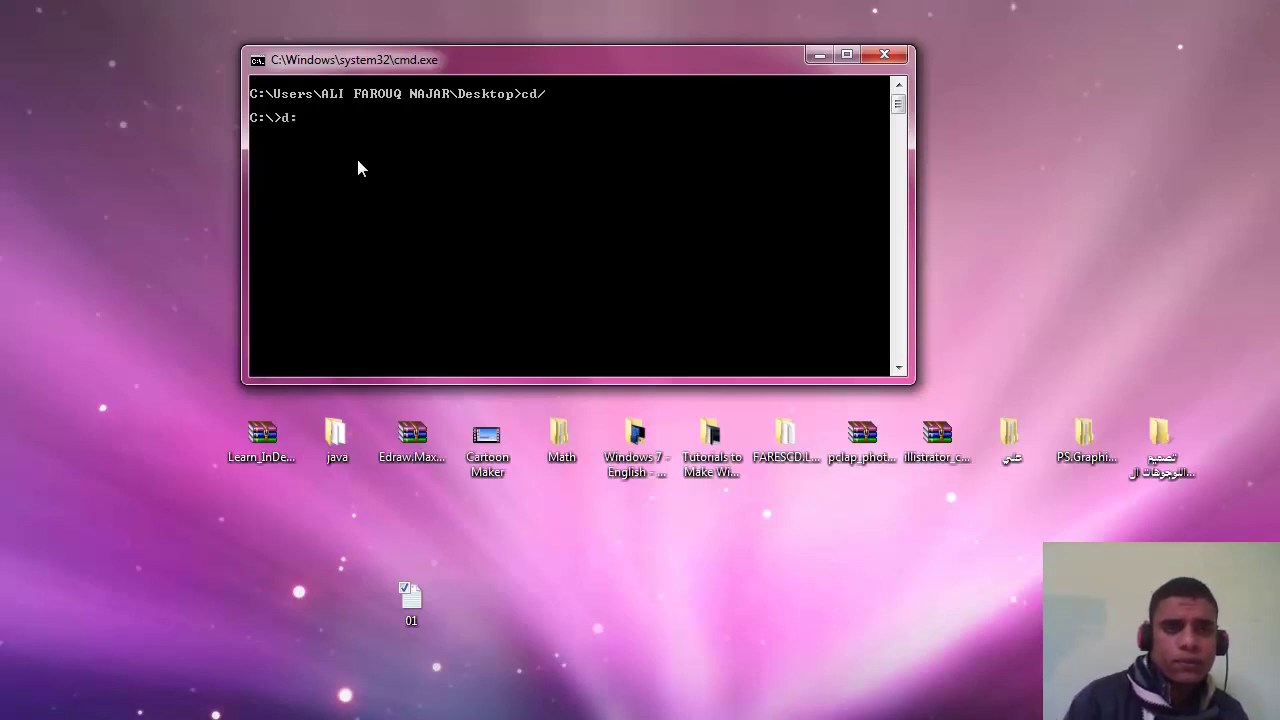
key(Return)
text(di)
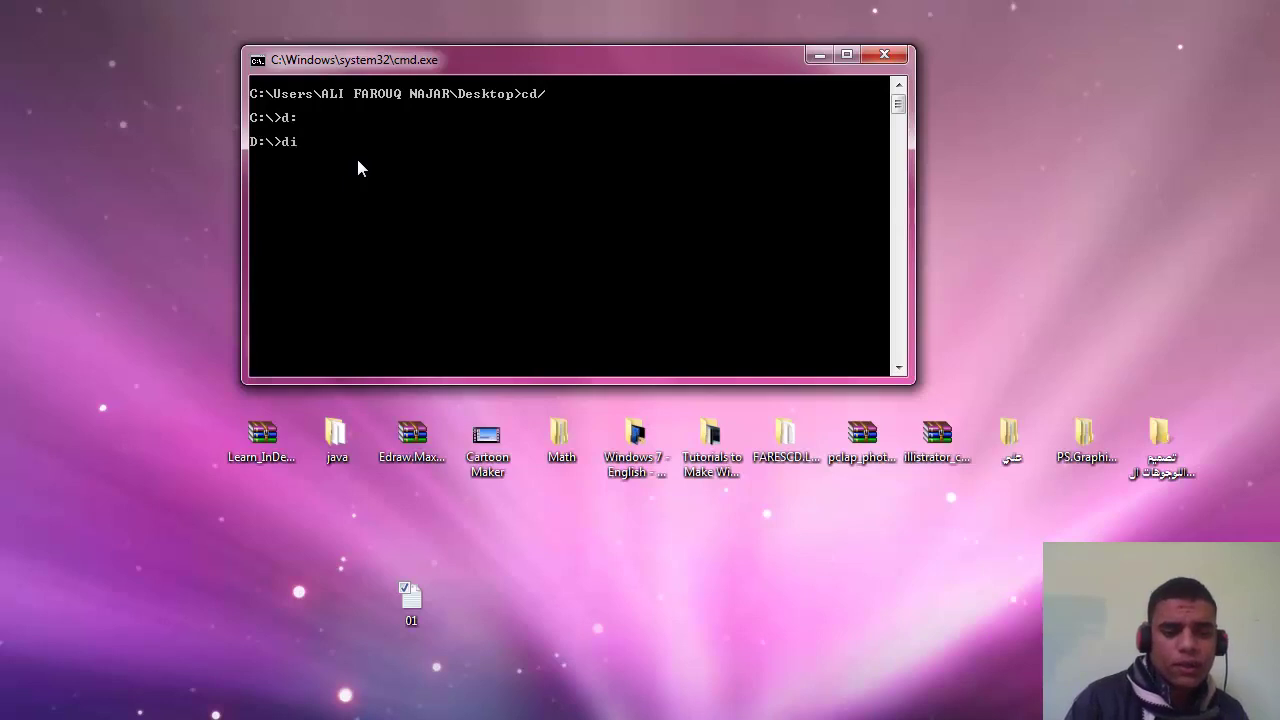
text(r)
key(Return)
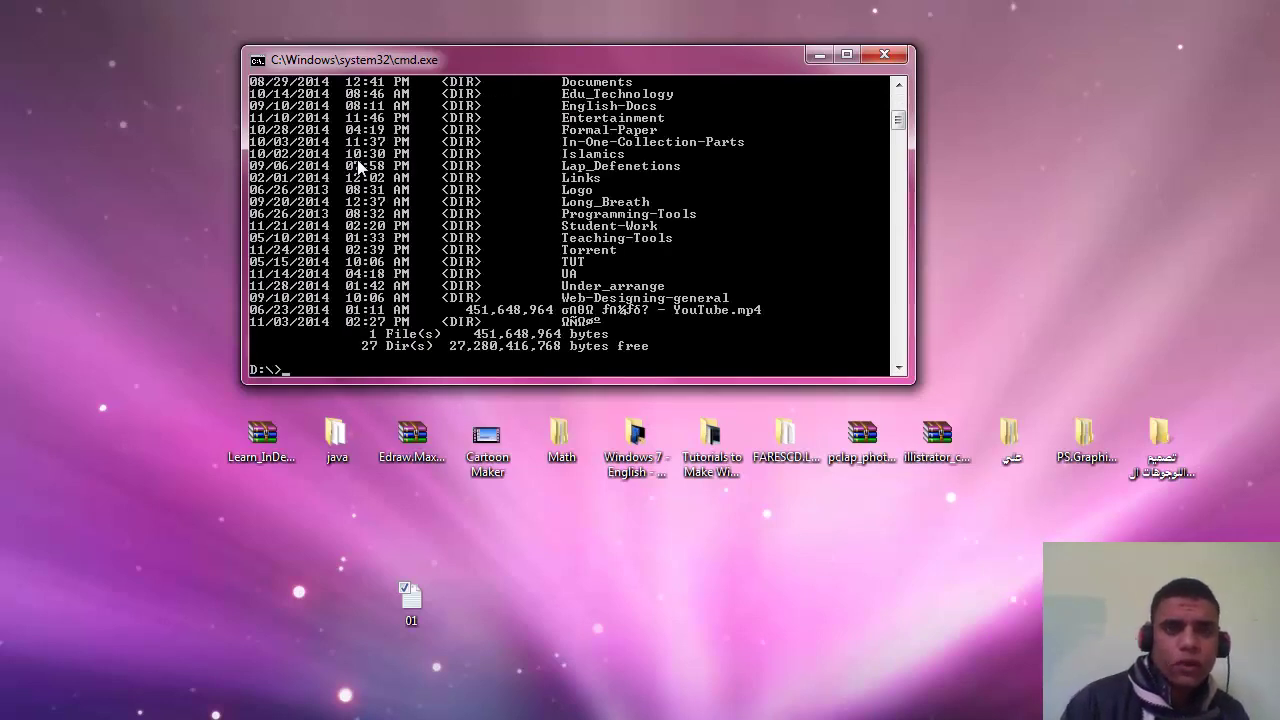
scroll(545, 240, up, 3)
scroll(578, 135, down, 5)
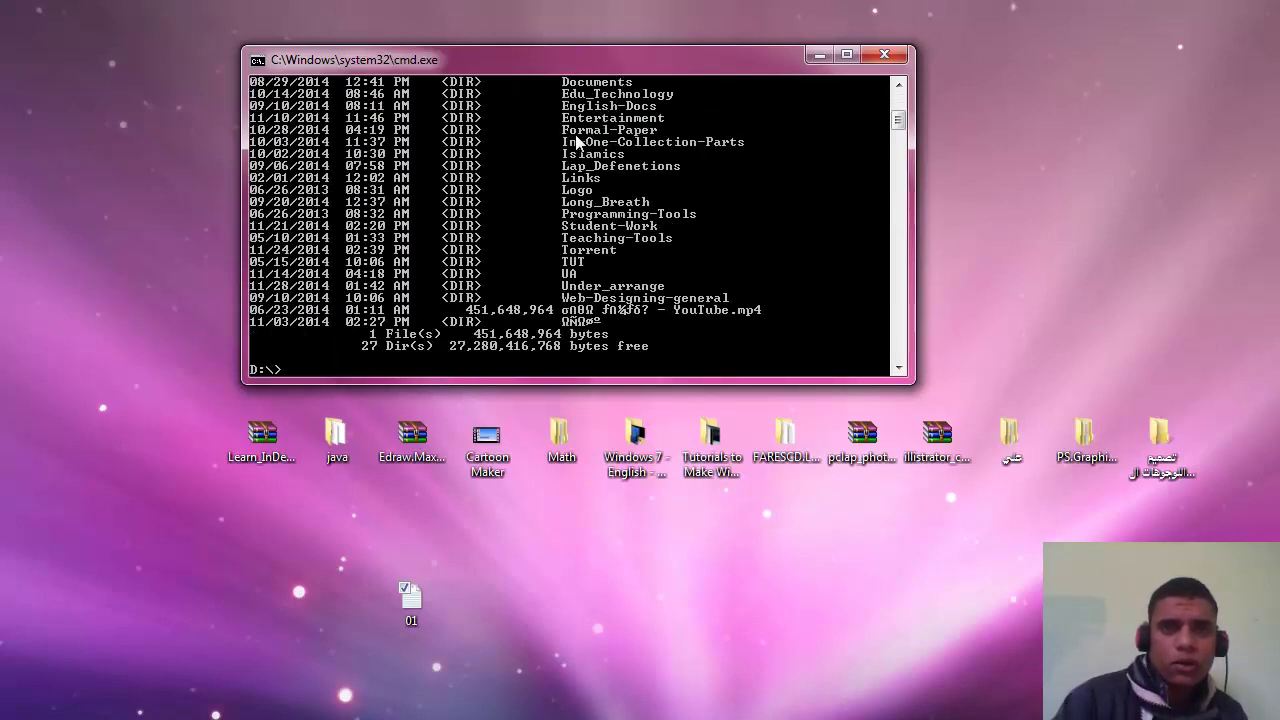
scroll(575, 135, up, 5)
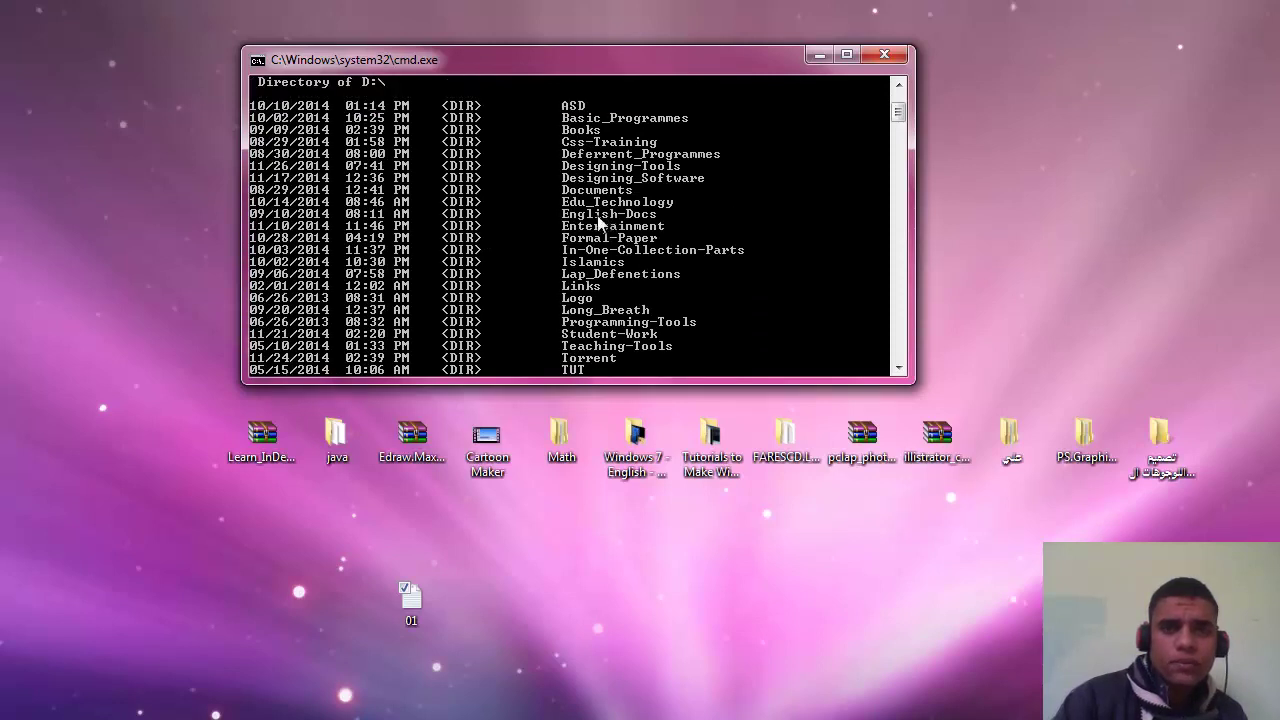
scroll(568, 216, down, 5)
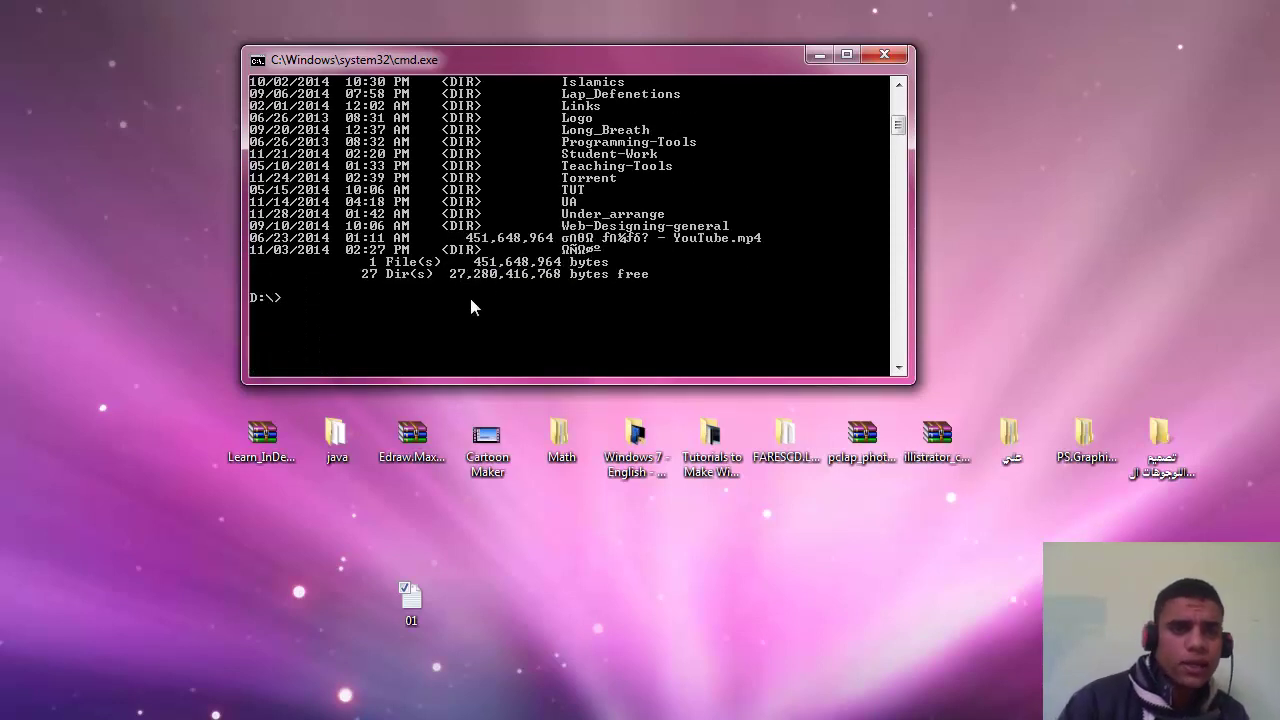
Try to change into a folder on drive D: by running cd islamicds.
text(cd)
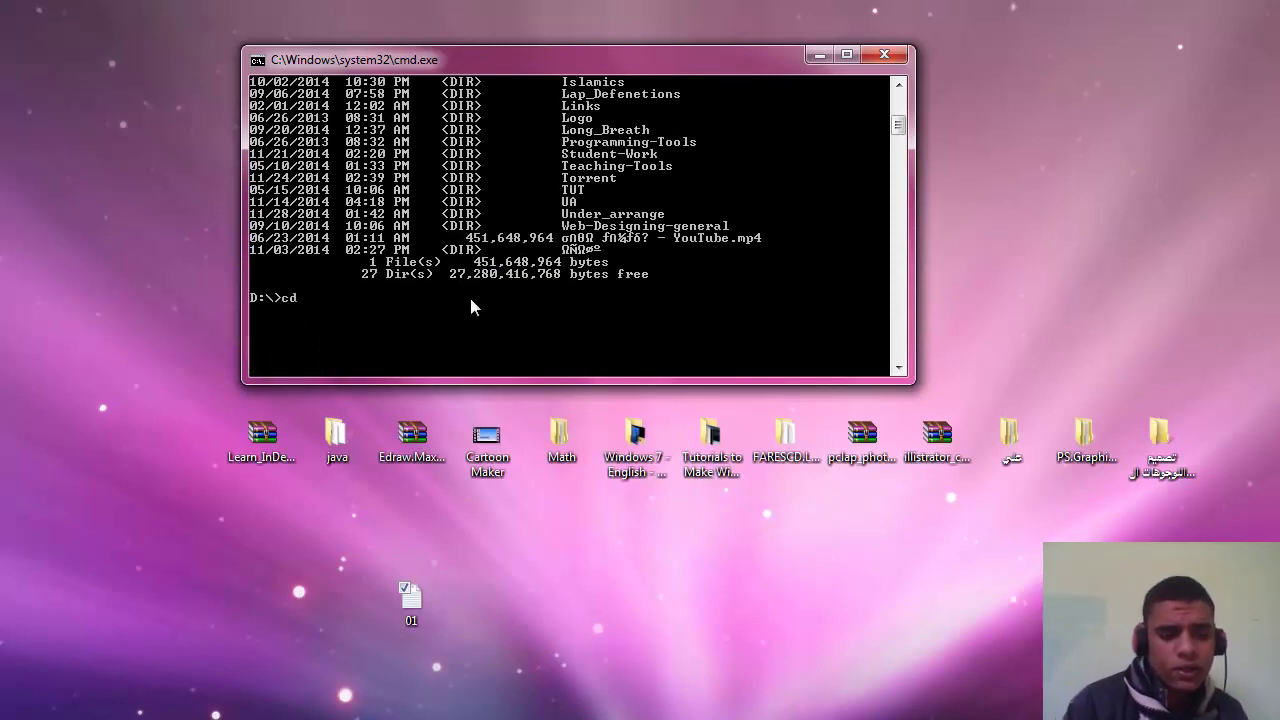
text( D)
key(BackSpace)
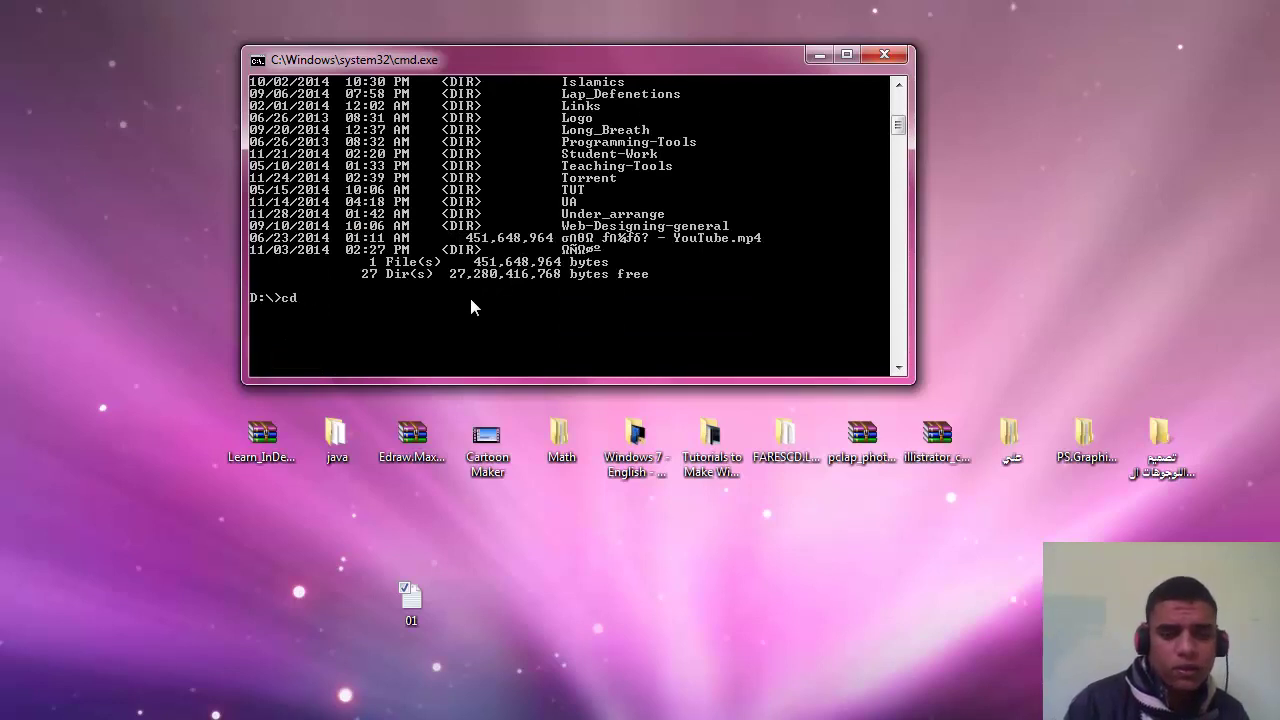
text(Edu)
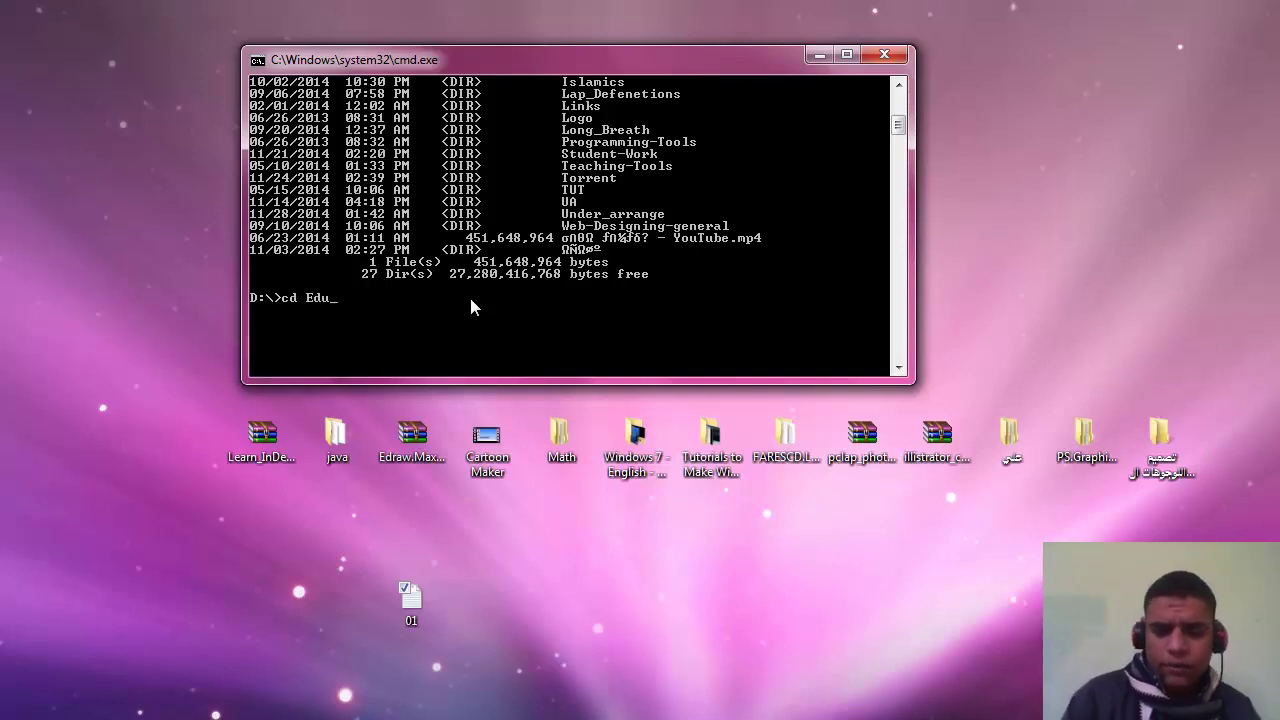
scroll(469, 294, up, 5)
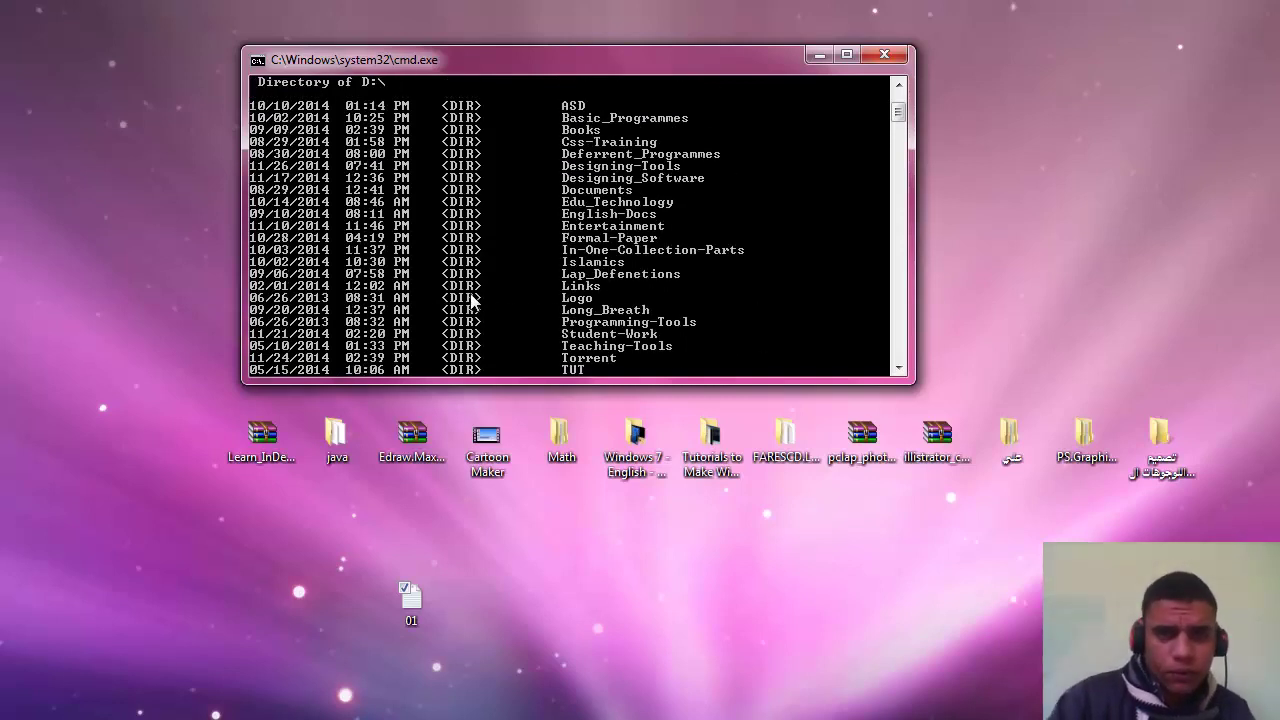
scroll(610, 283, down, 4)
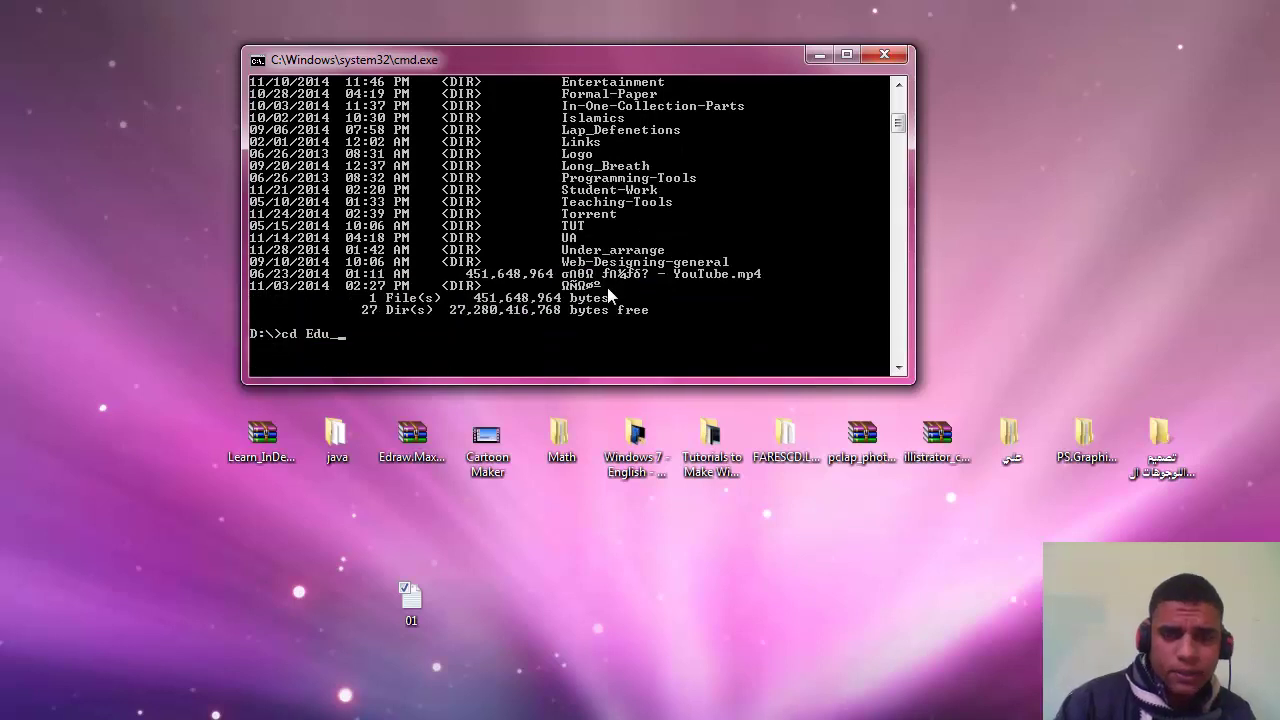
key(BackSpace)
key(BackSpace)
key(BackSpace)
key(BackSpace)
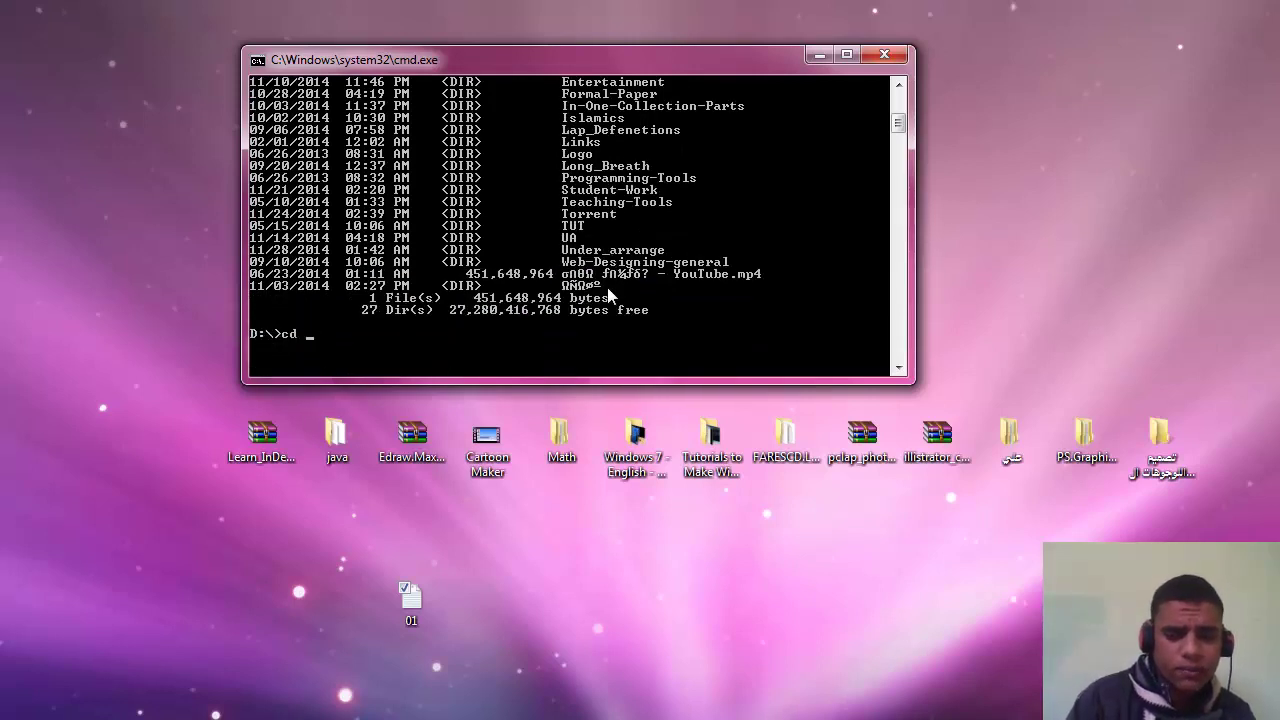
text(islami)
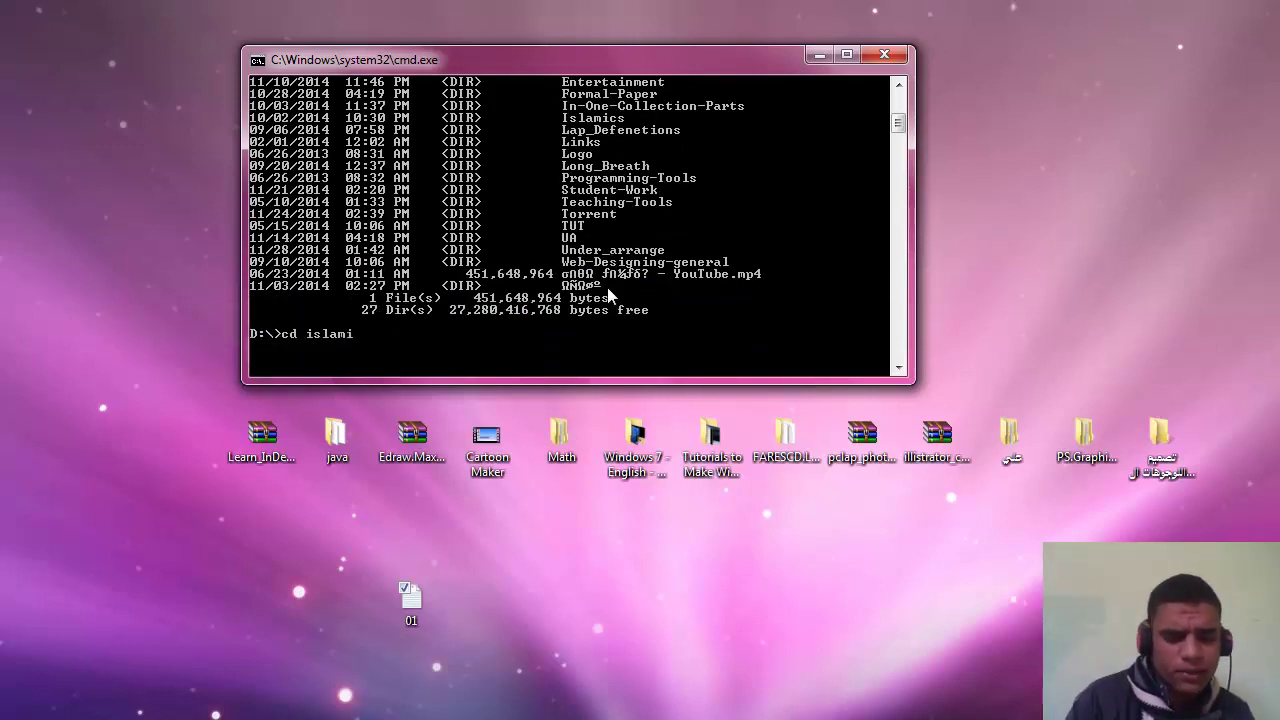
text(cds)
key(Return)
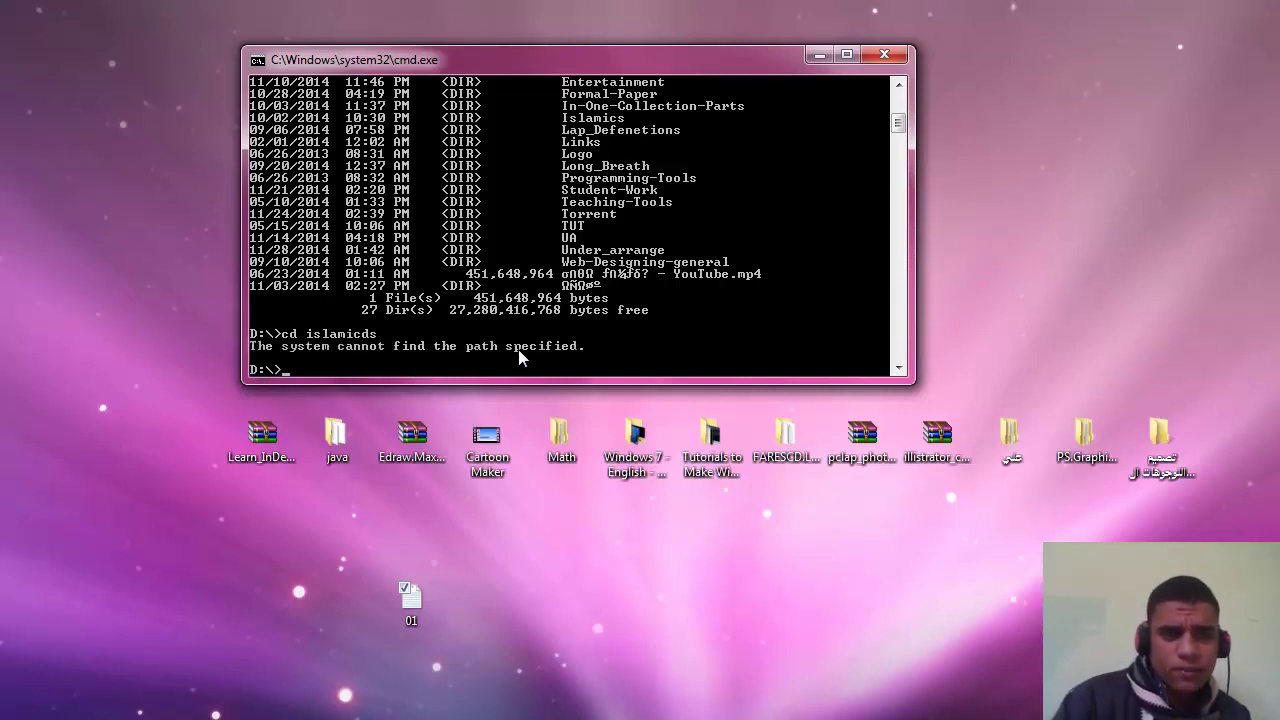
Check the folder's spelling in the drive D: listing and change into it with cd Islamics.
scroll(535, 330, up, 2)
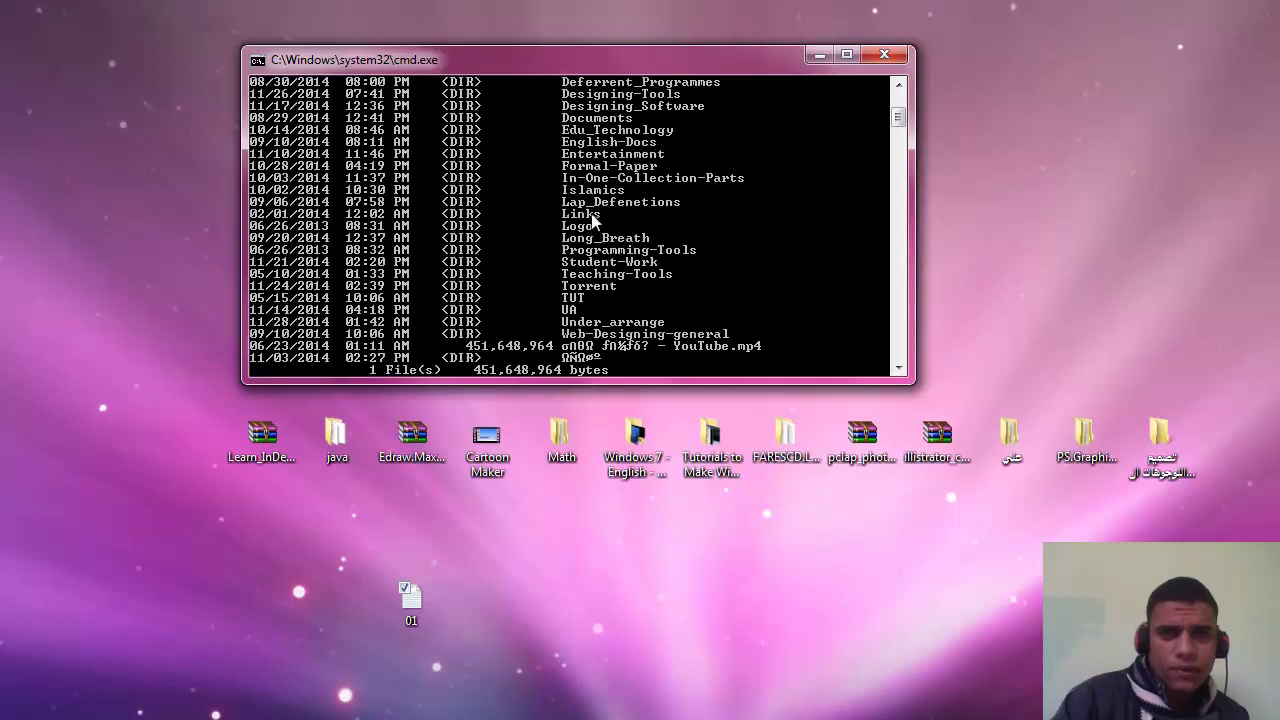
scroll(572, 200, down, 2)
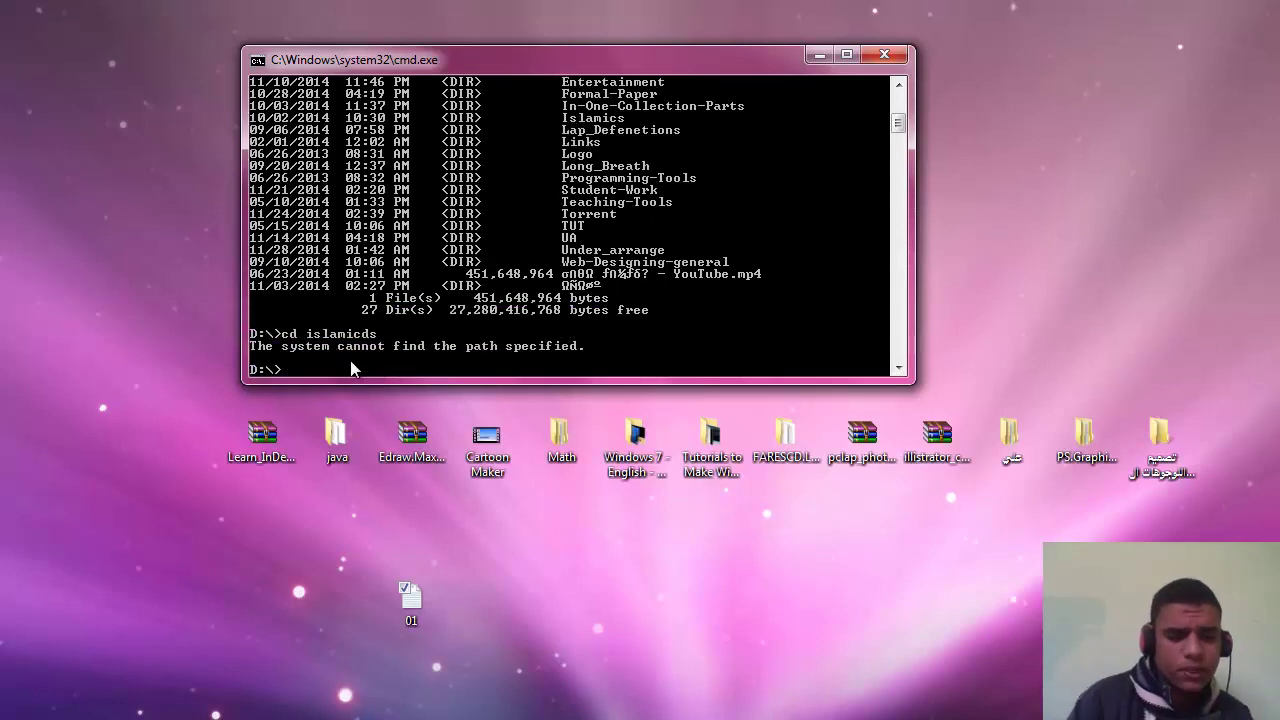
text(cd)
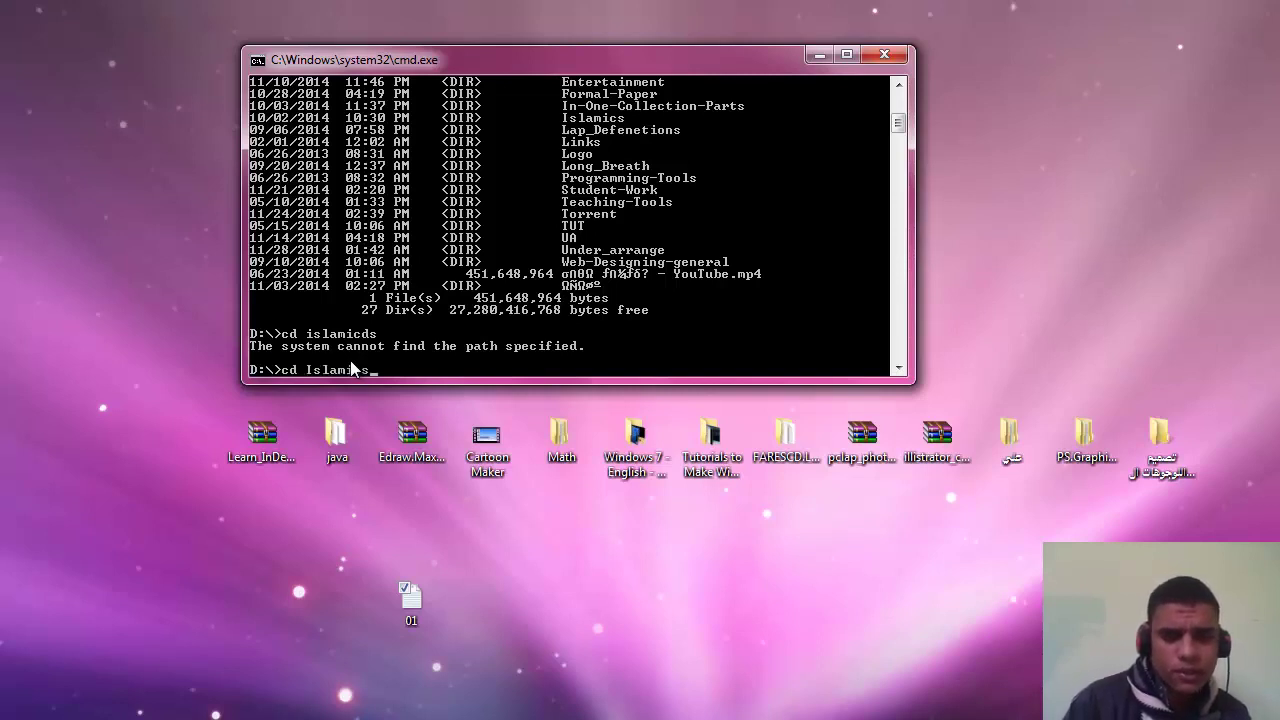
text( Islamics)
key(Return)
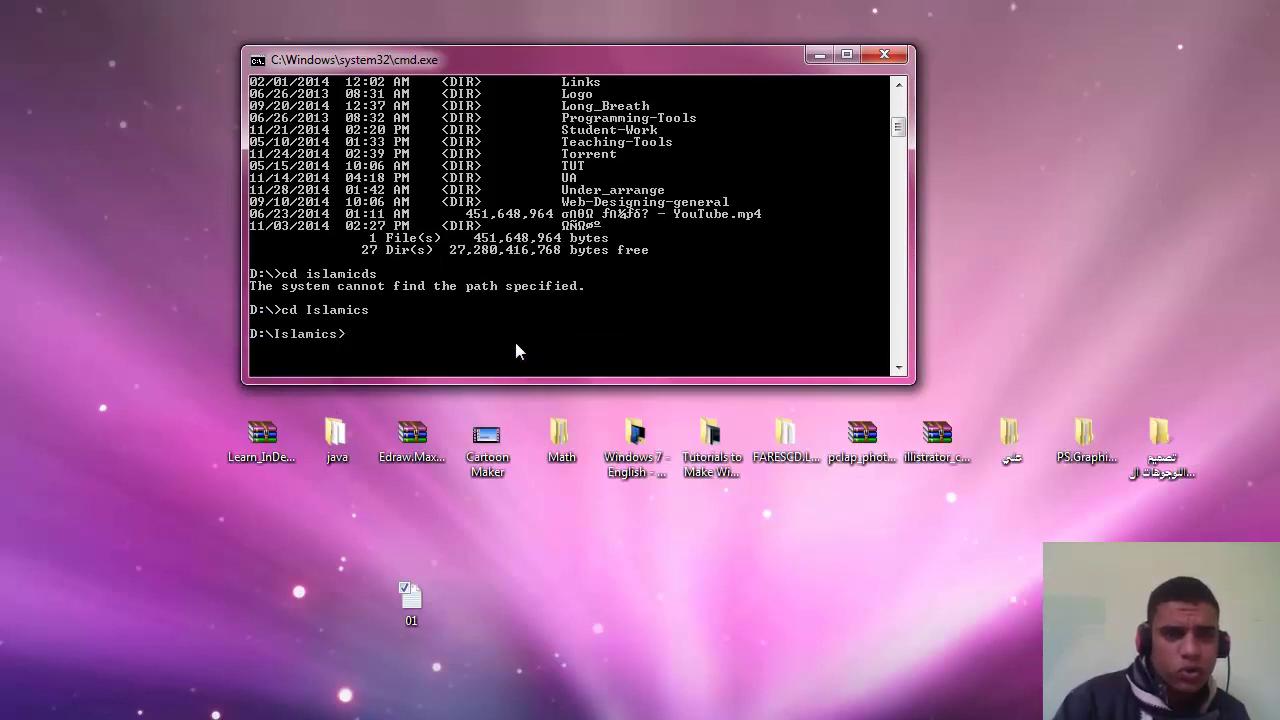
List the contents of the Islamics folder with dir and look through the whole listing.
scroll(501, 328, down, 1)
text(dir)
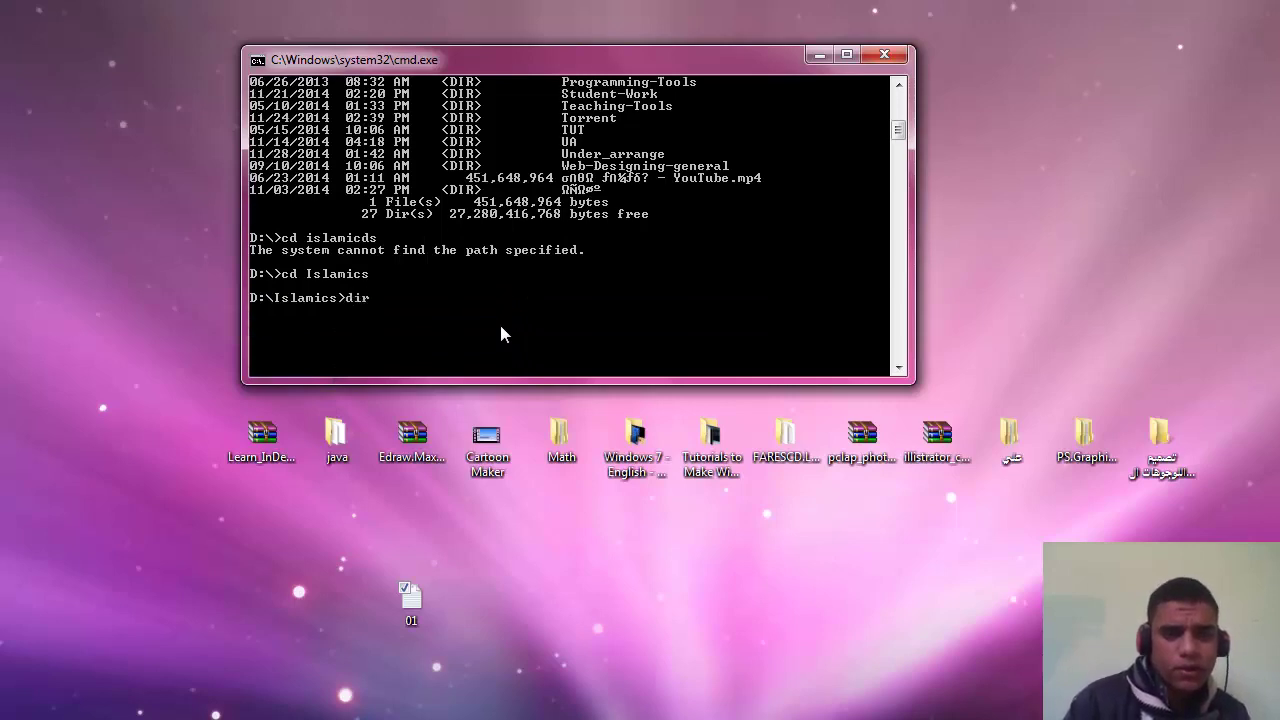
key(Return)
scroll(533, 288, up, 2)
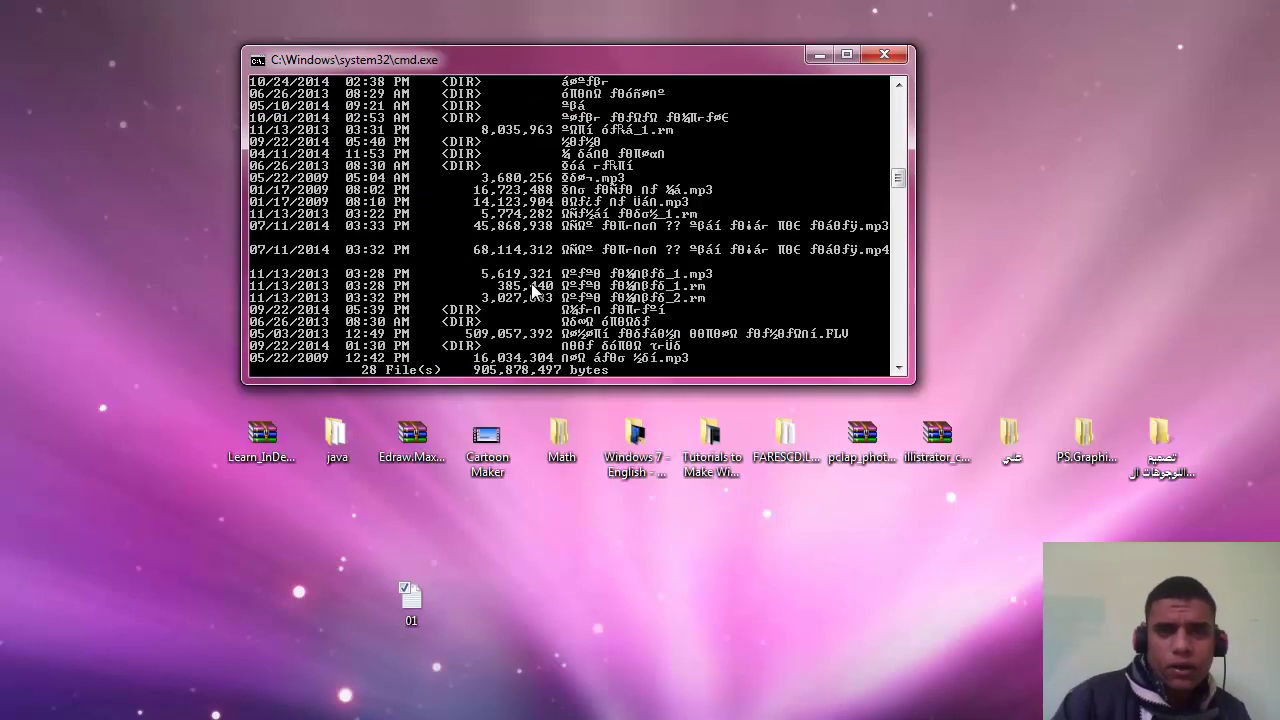
scroll(533, 288, up, 10)
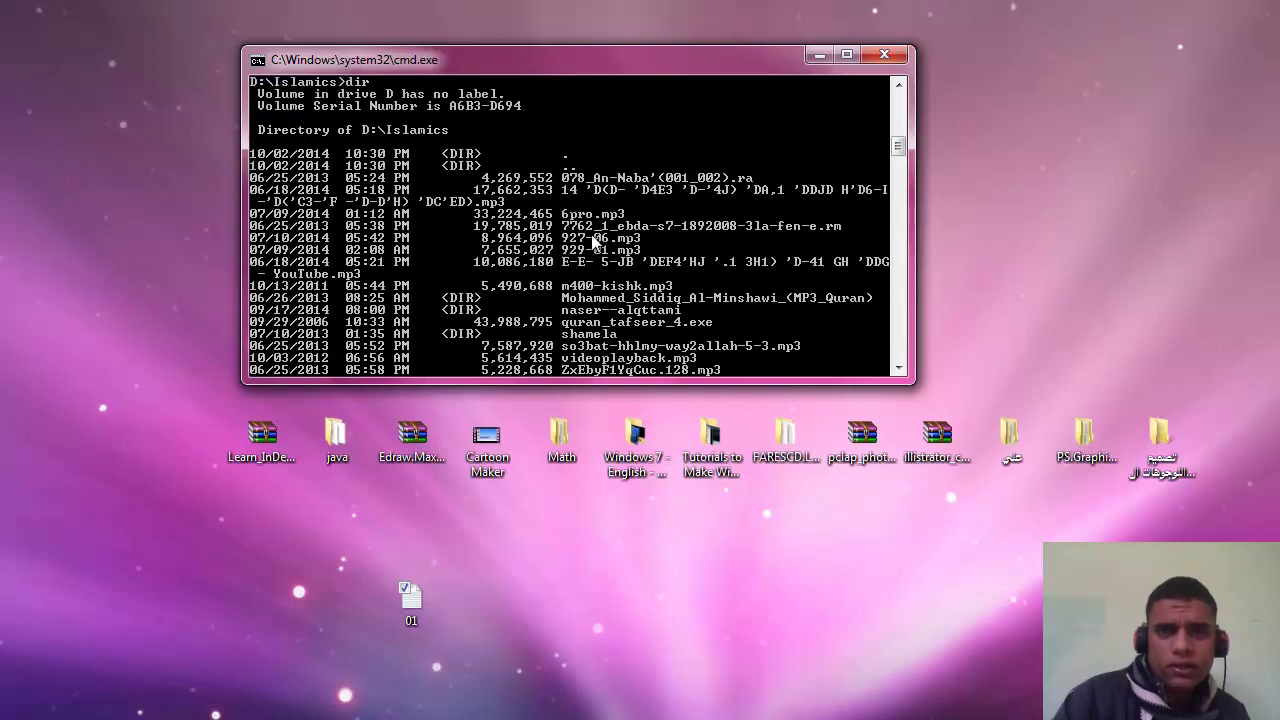
scroll(556, 228, down, 2)
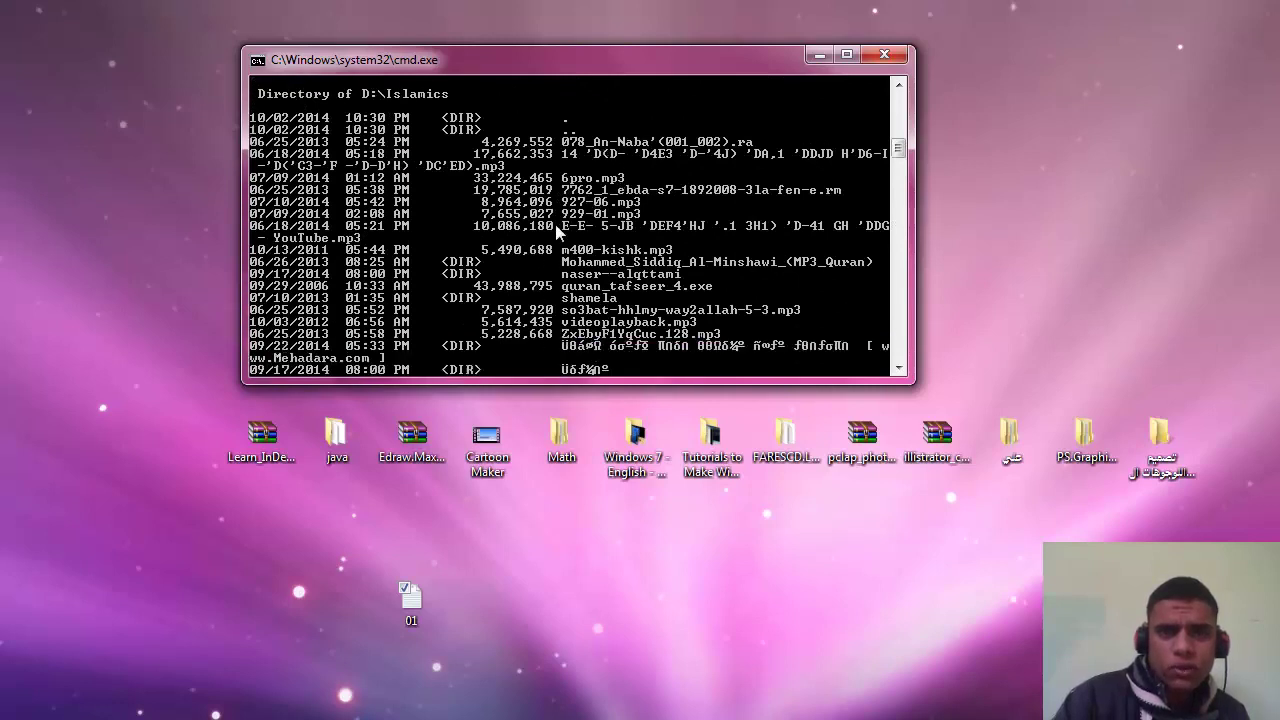
scroll(557, 231, up, 1)
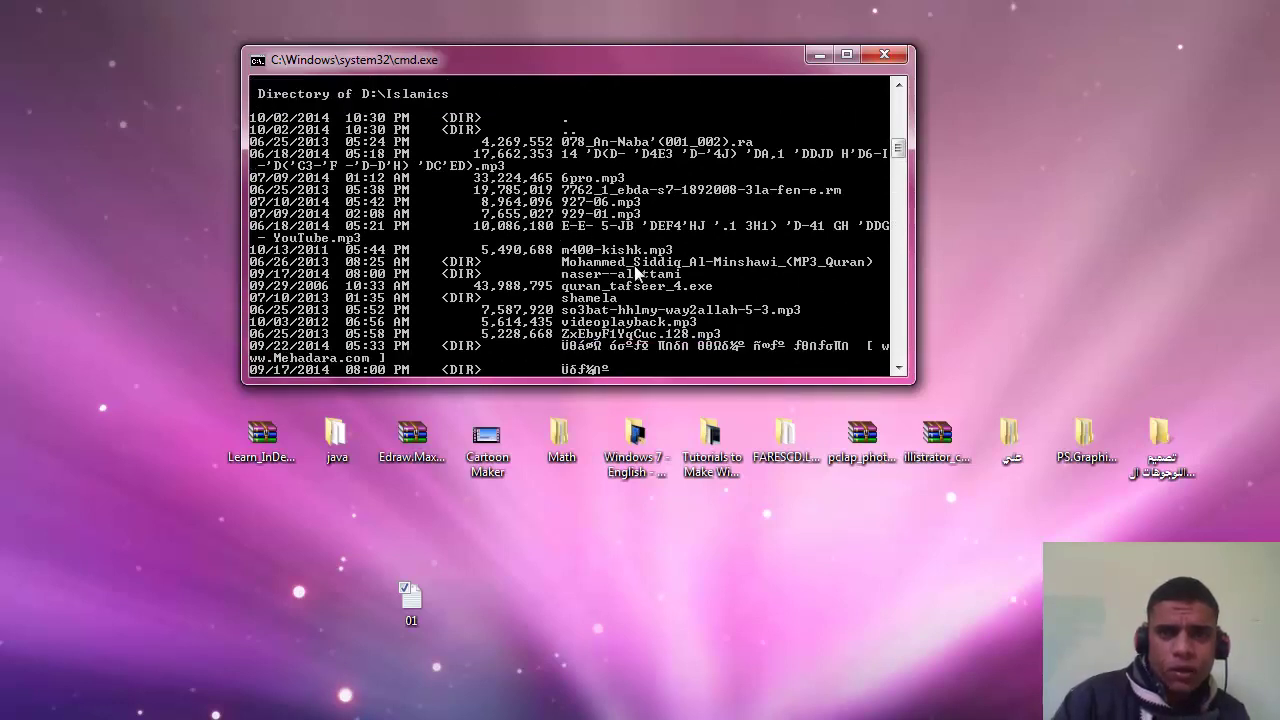
scroll(620, 305, down, 1)
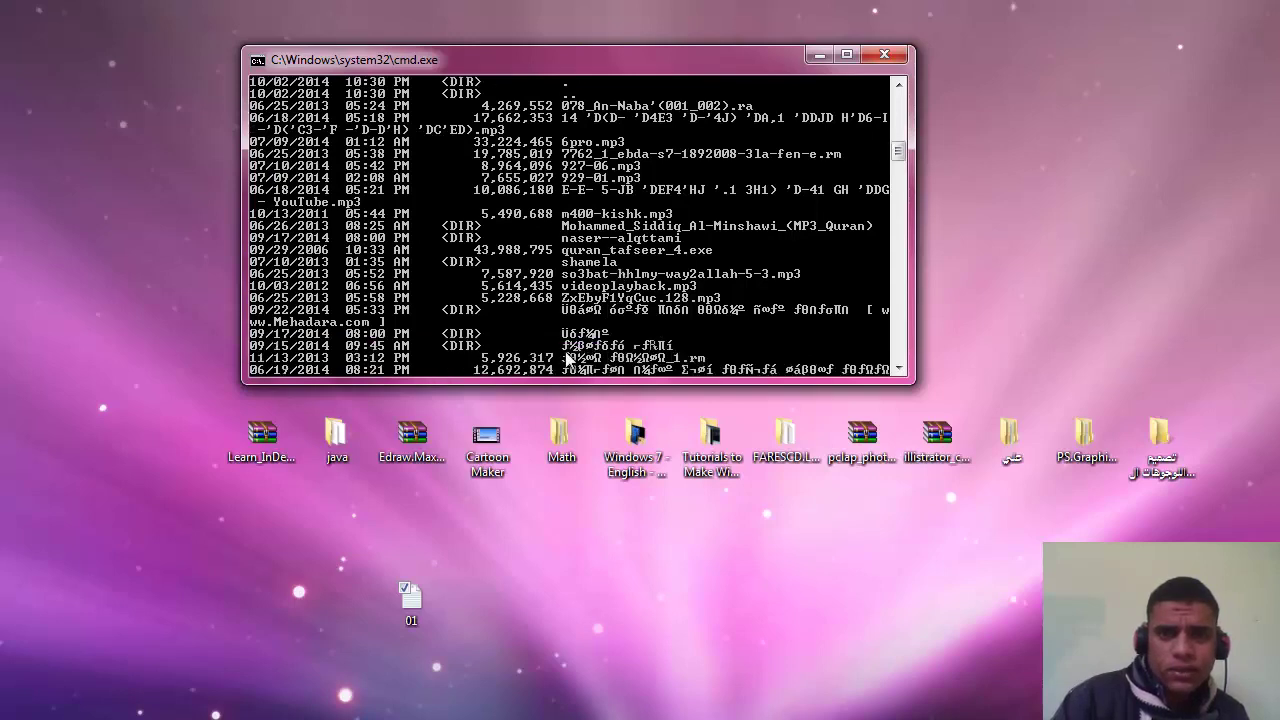
scroll(742, 305, up, 1)
scroll(742, 301, down, 6)
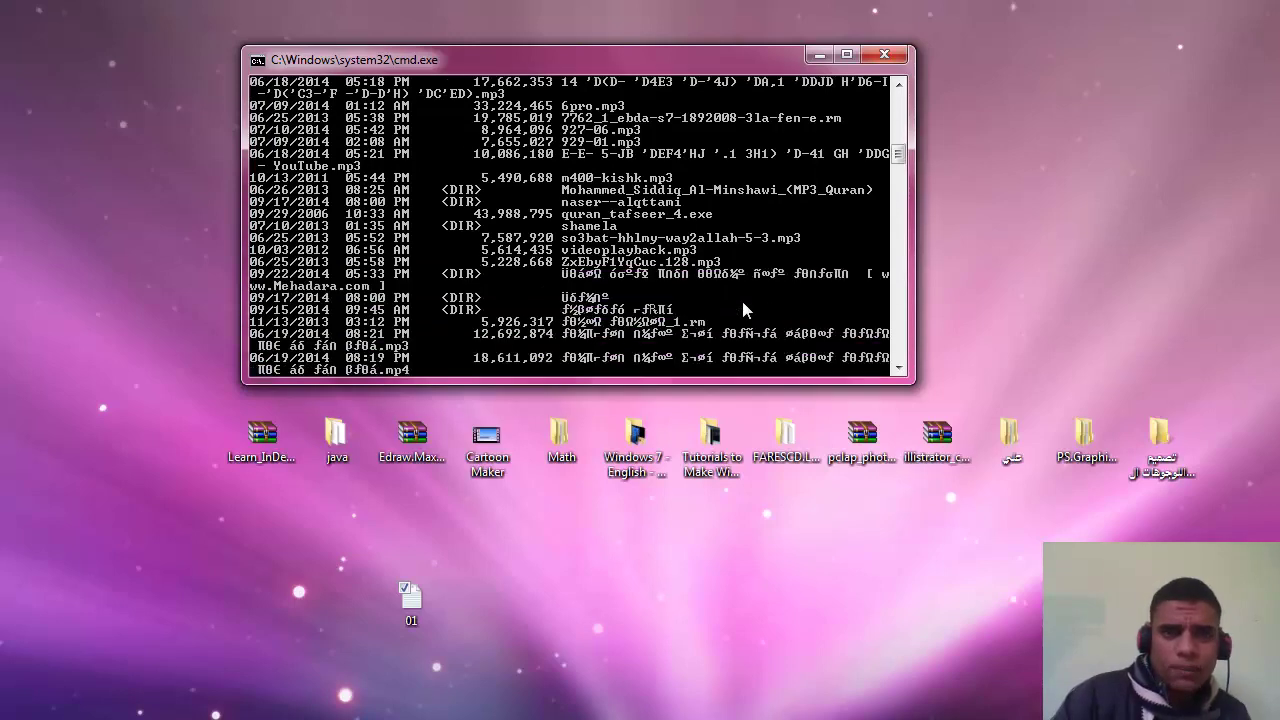
scroll(733, 303, down, 8)
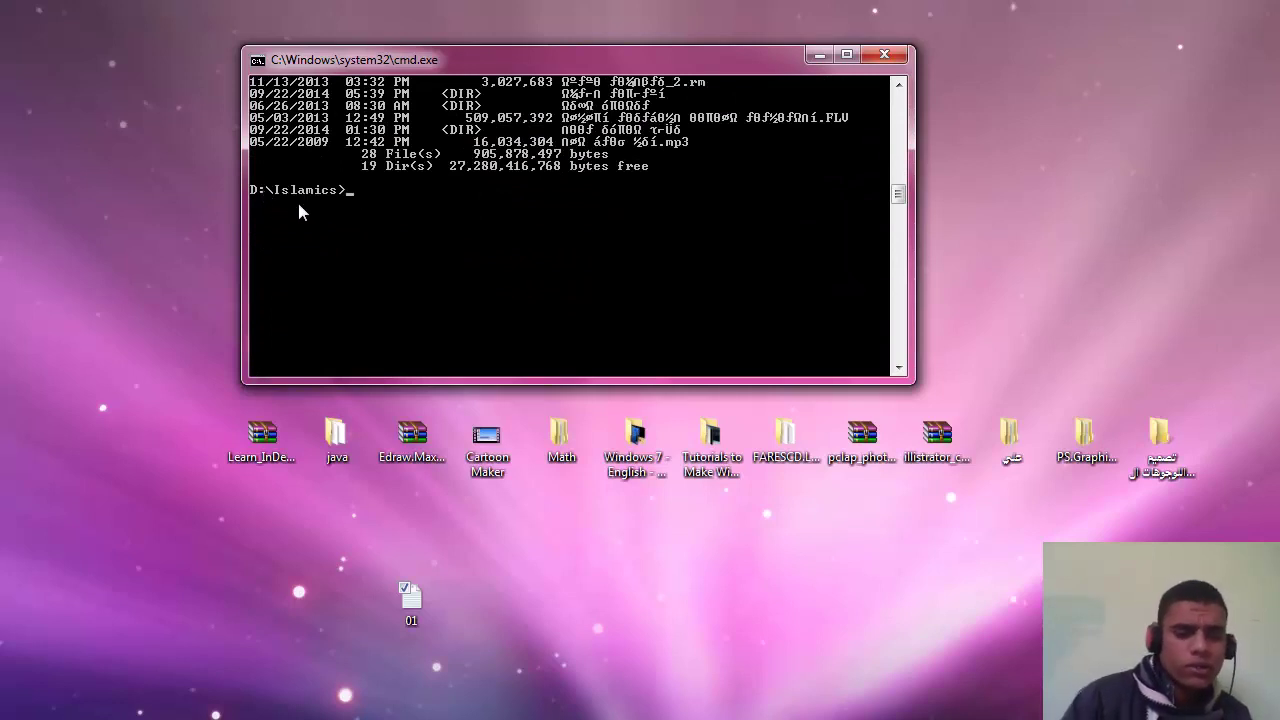
Return from the Islamics folder to the root of drive D: with cd/.
text(cd)
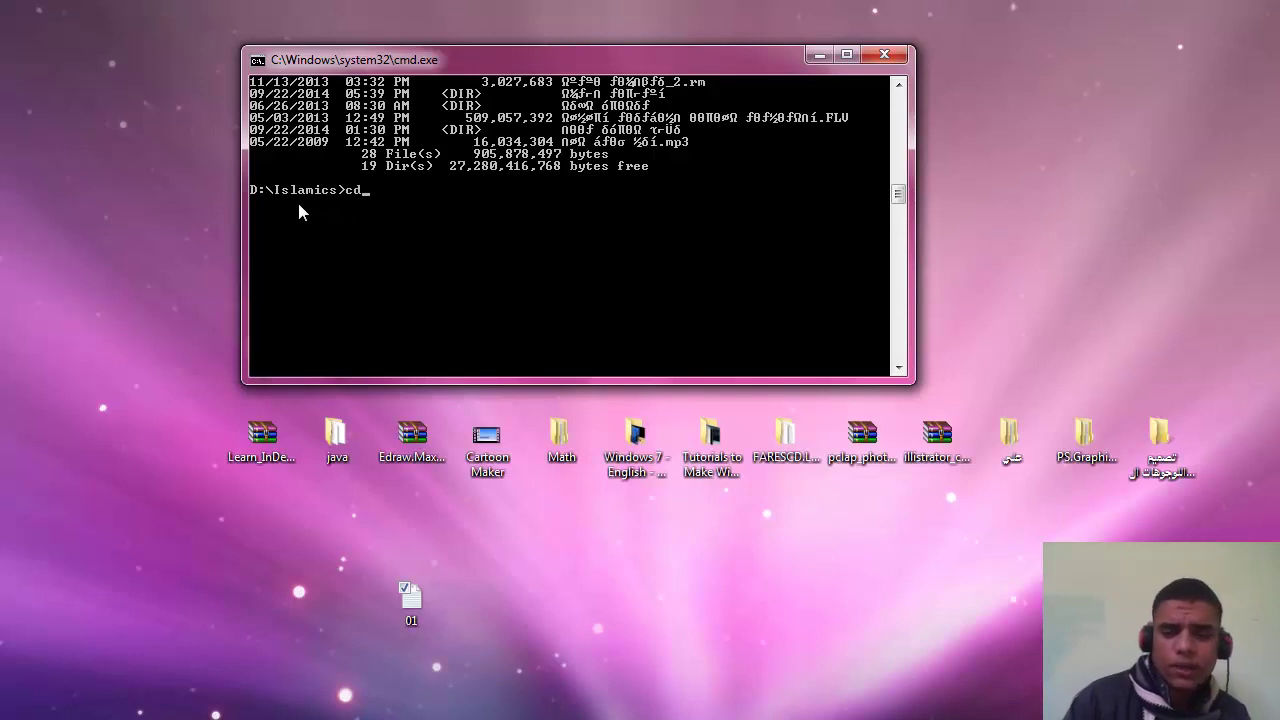
text(/)
key(Return)
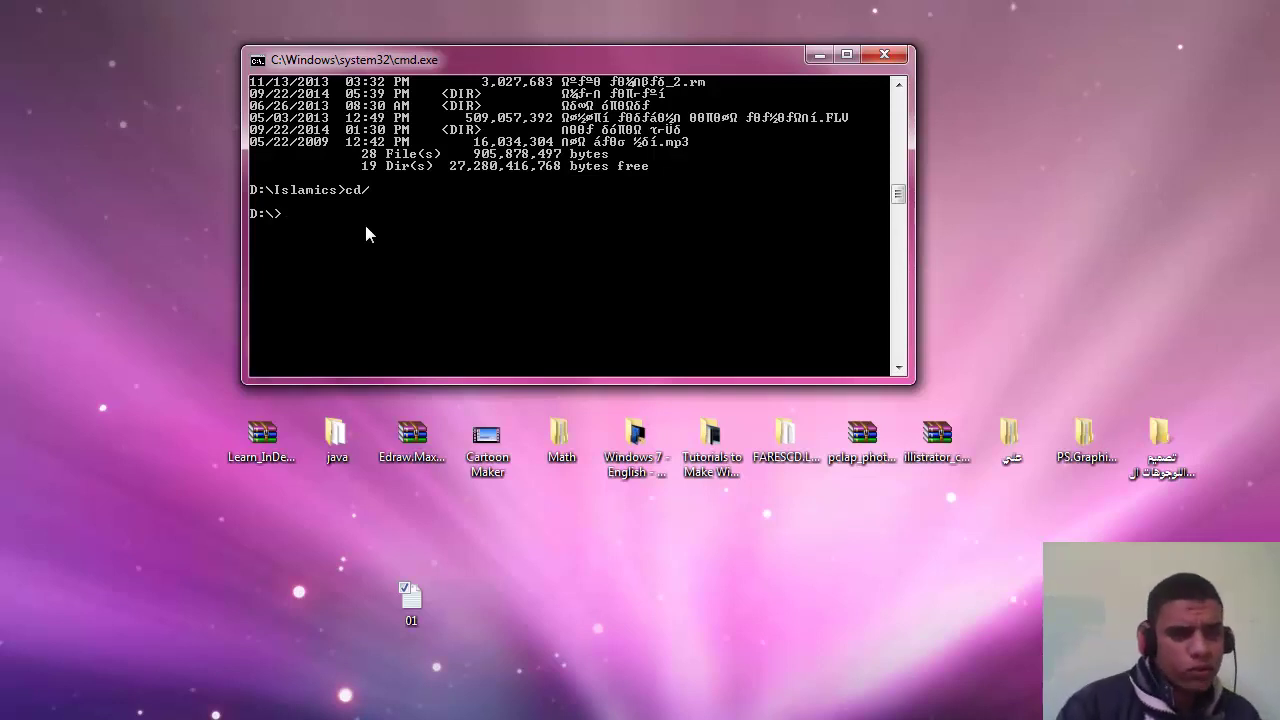
scroll(366, 228, up, 1)
scroll(366, 228, down, 1)
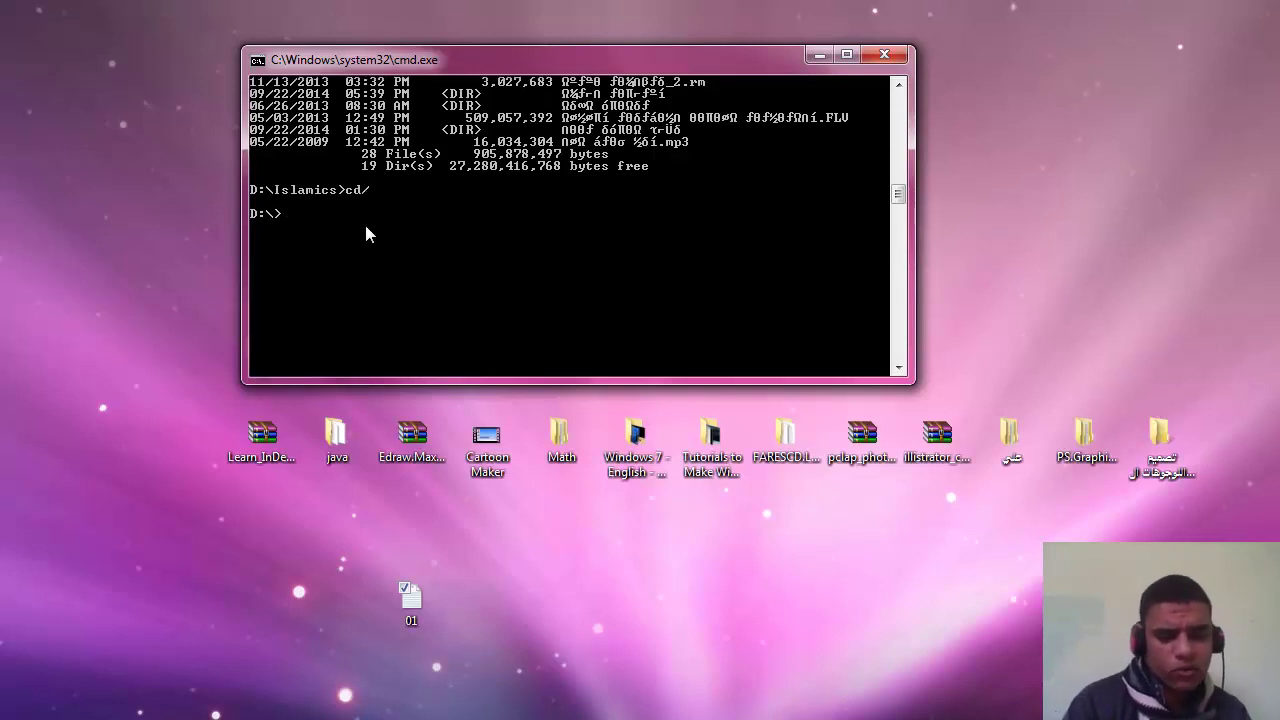
Switch to drive C: with c: and list its root contents with dir.
text(c:)
key(Return)
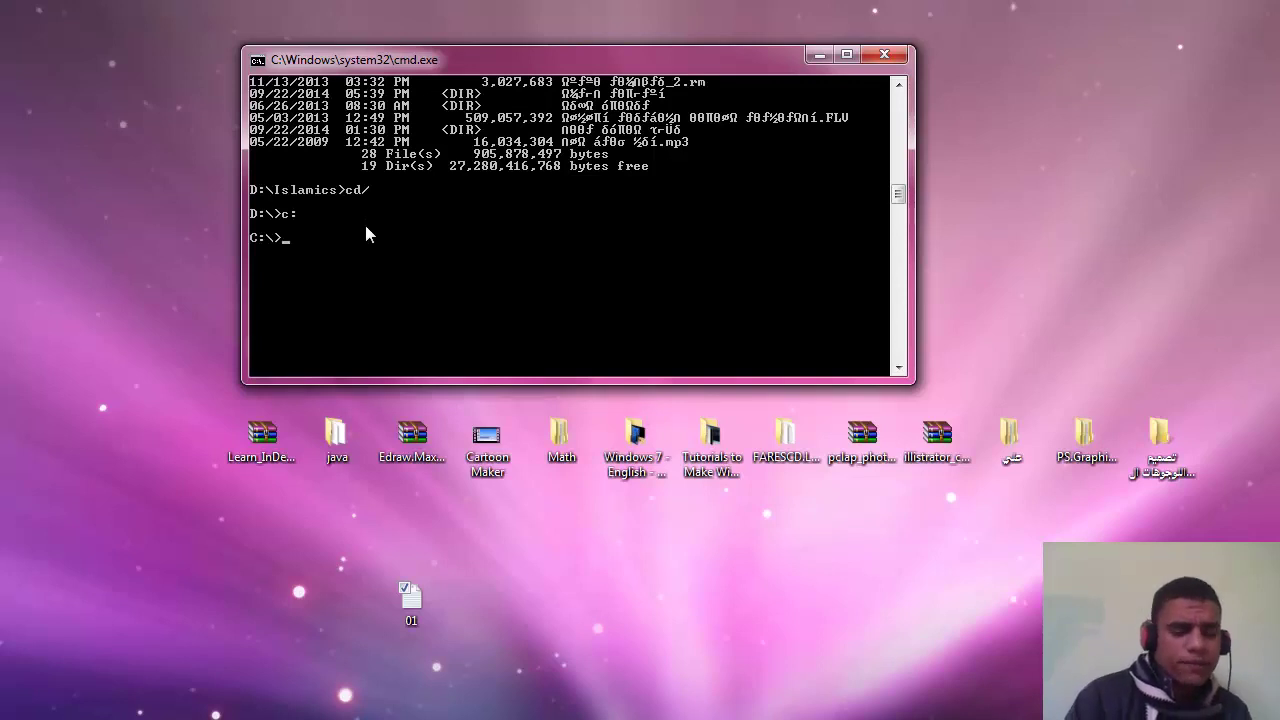
text(dir)
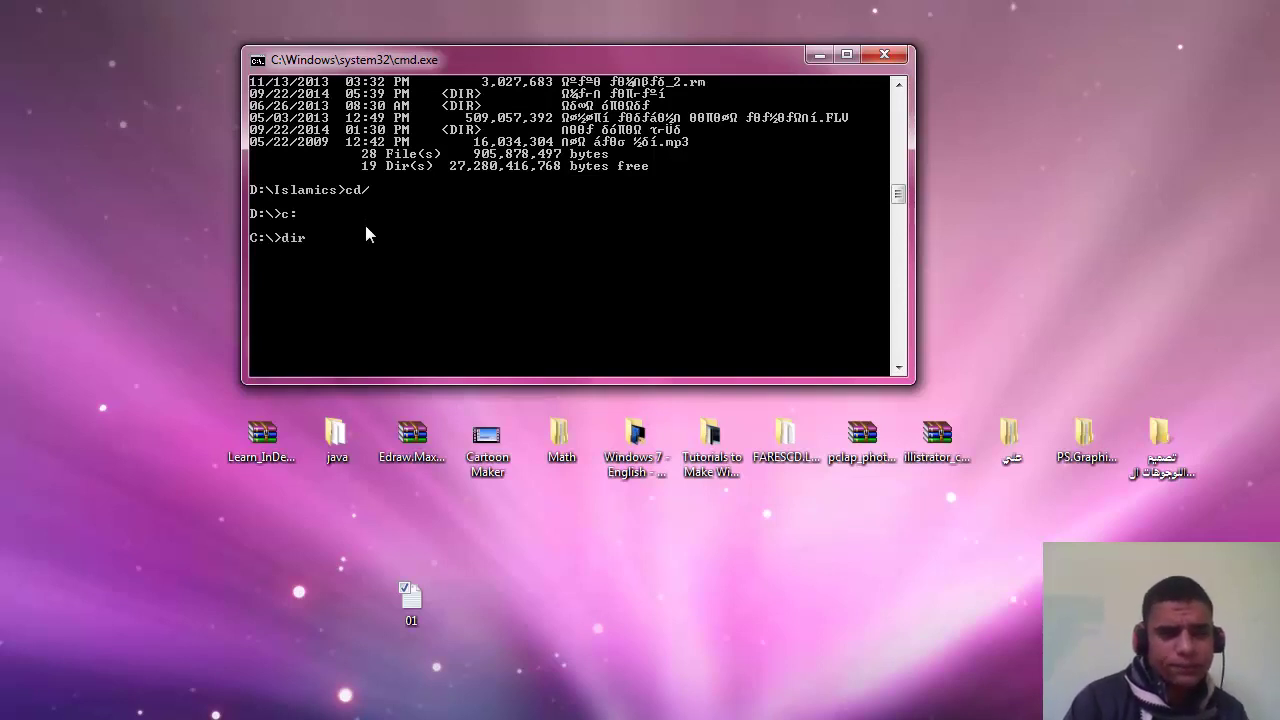
key(Return)
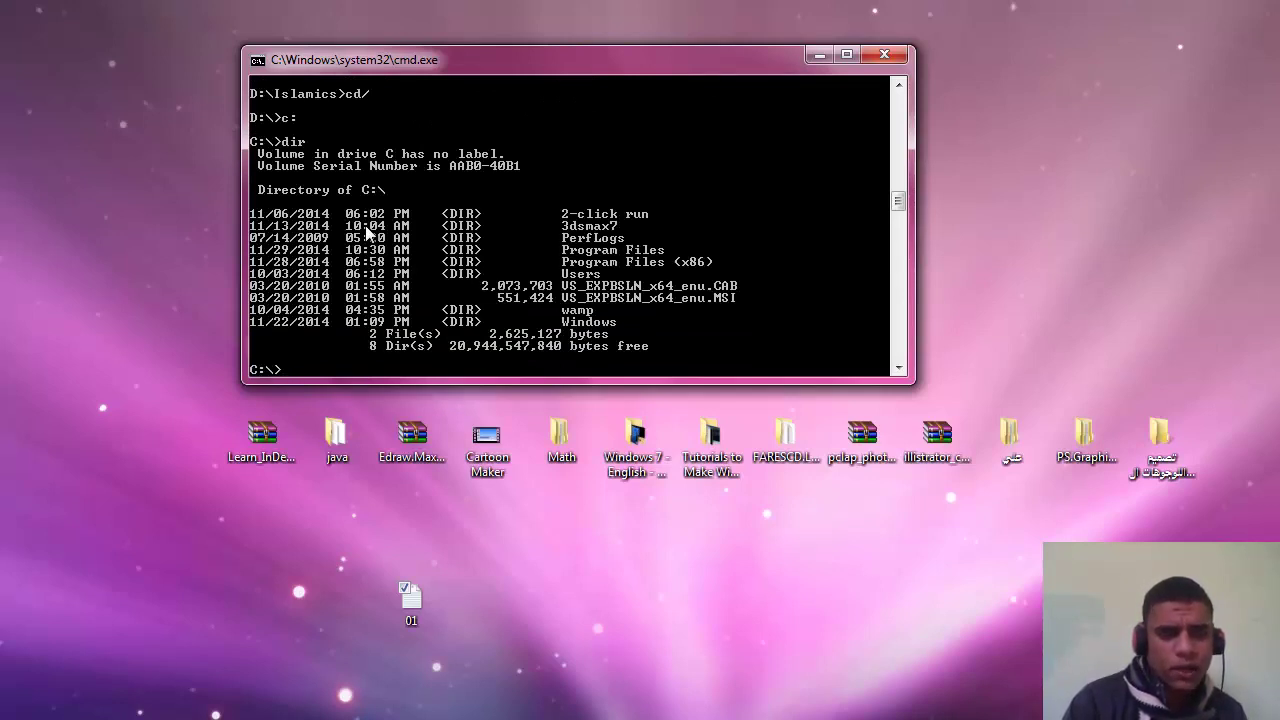
Change into the Users folder with cd users and list its contents with dir.
text(cd u)
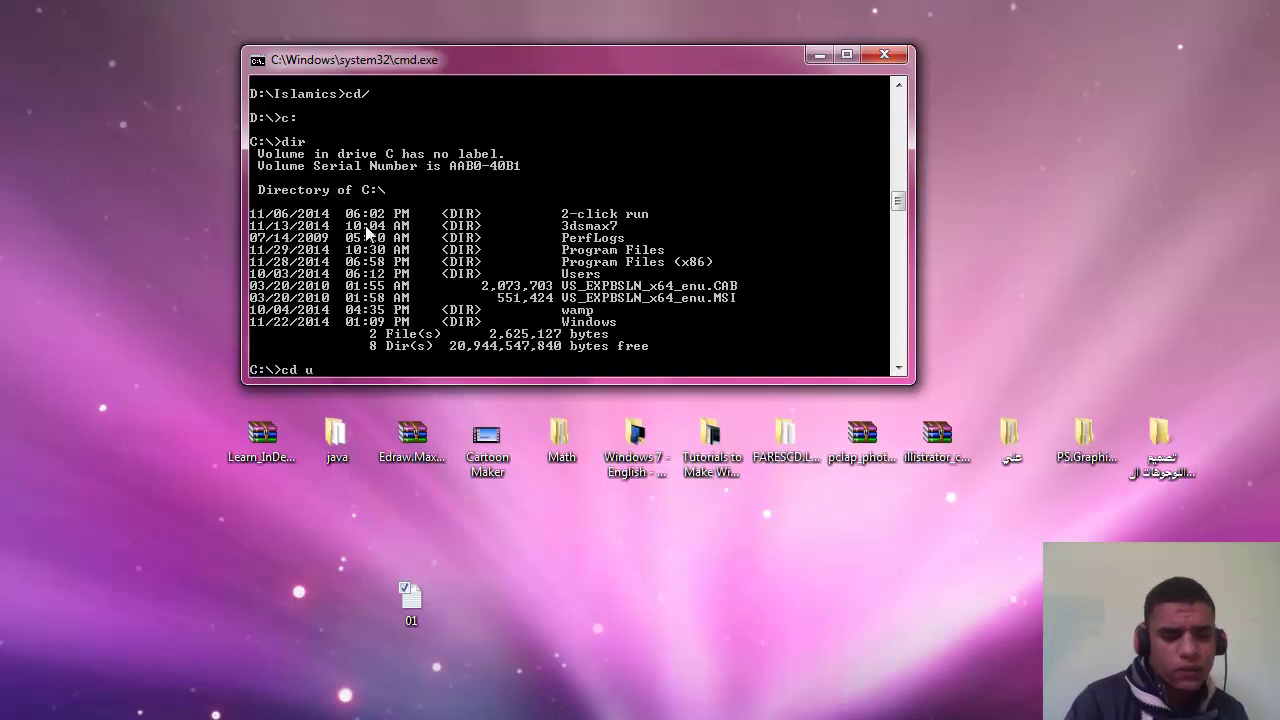
text(sers)
key(Return)
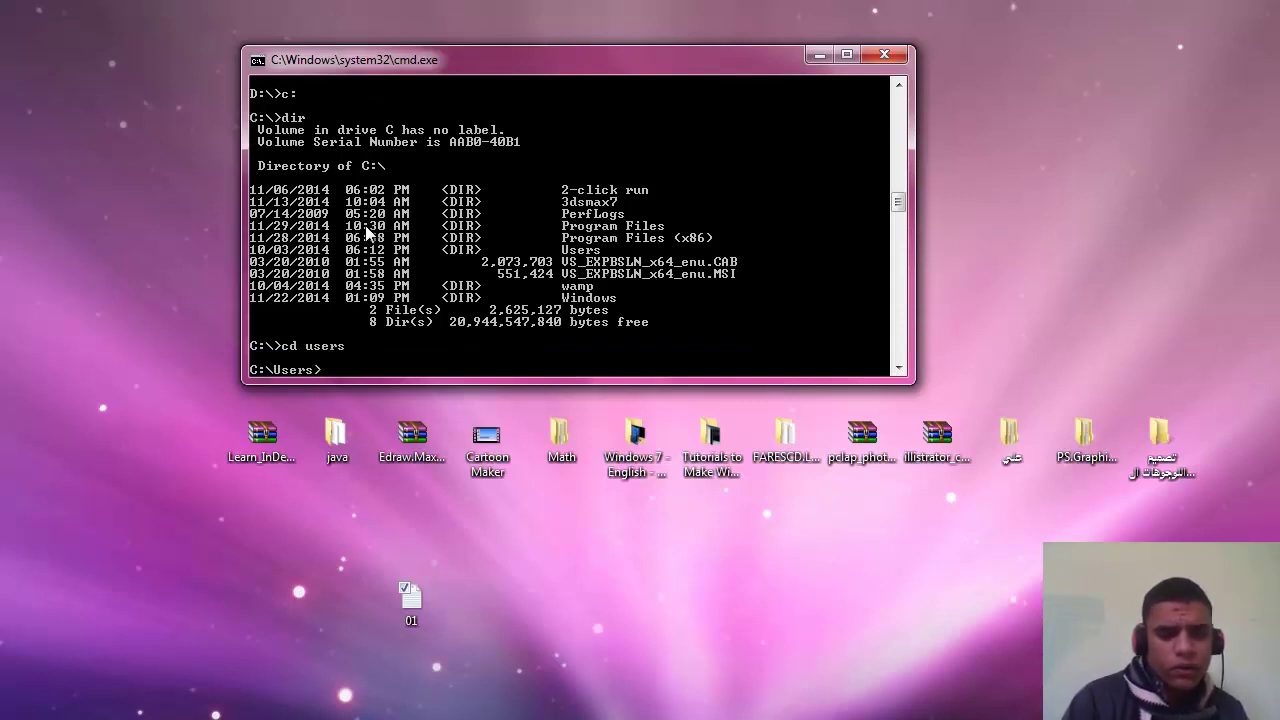
text(dir)
key(Return)
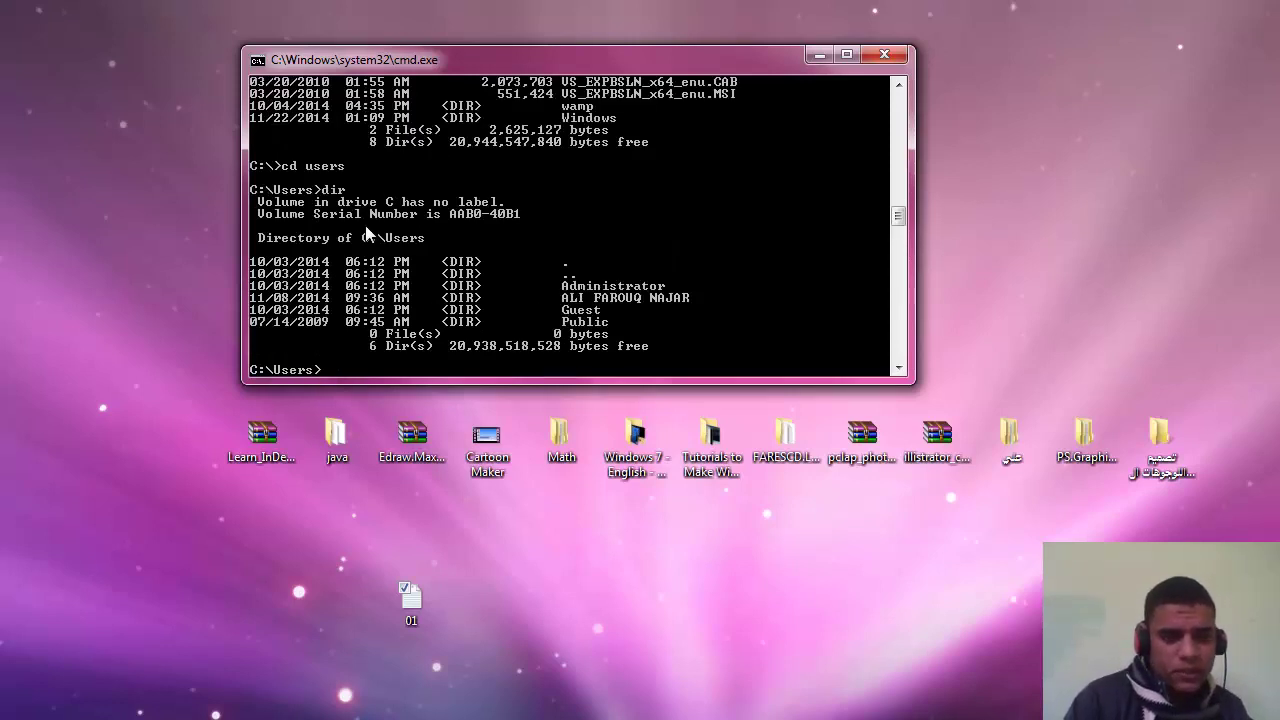
Go up one level from the Users folder with cd.. and list that directory with dir.
text(cd)
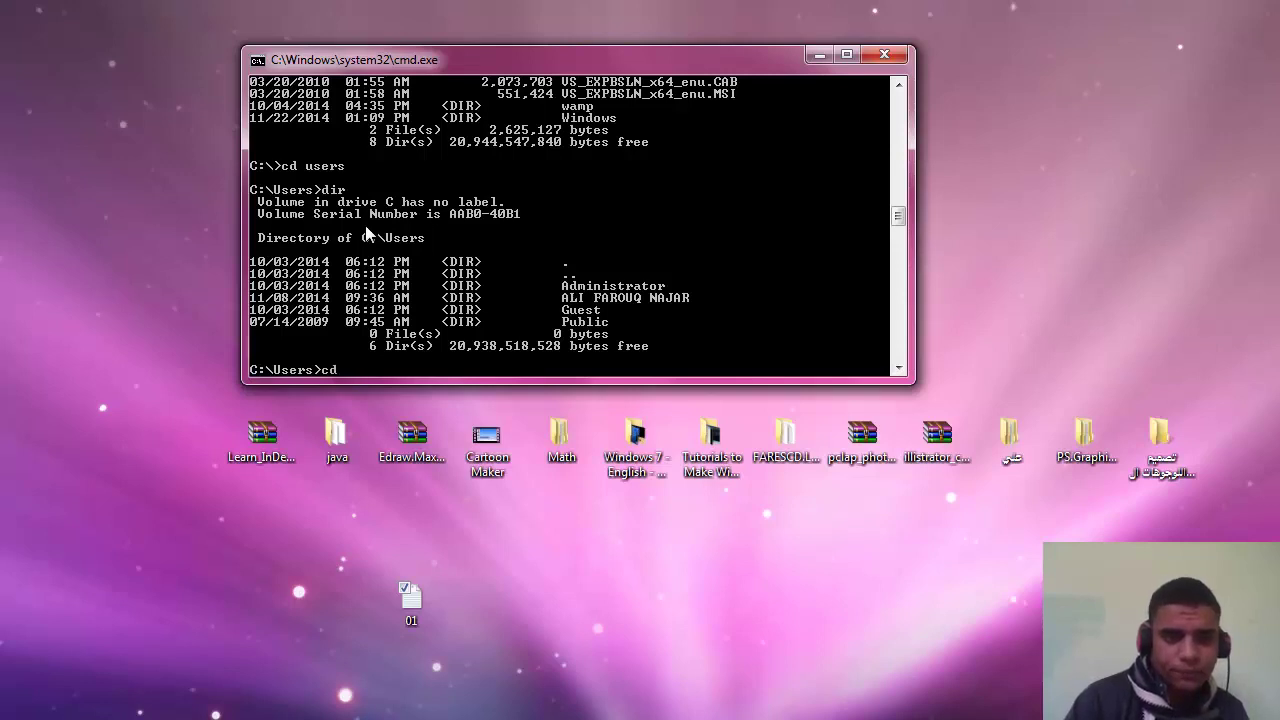
text(.)
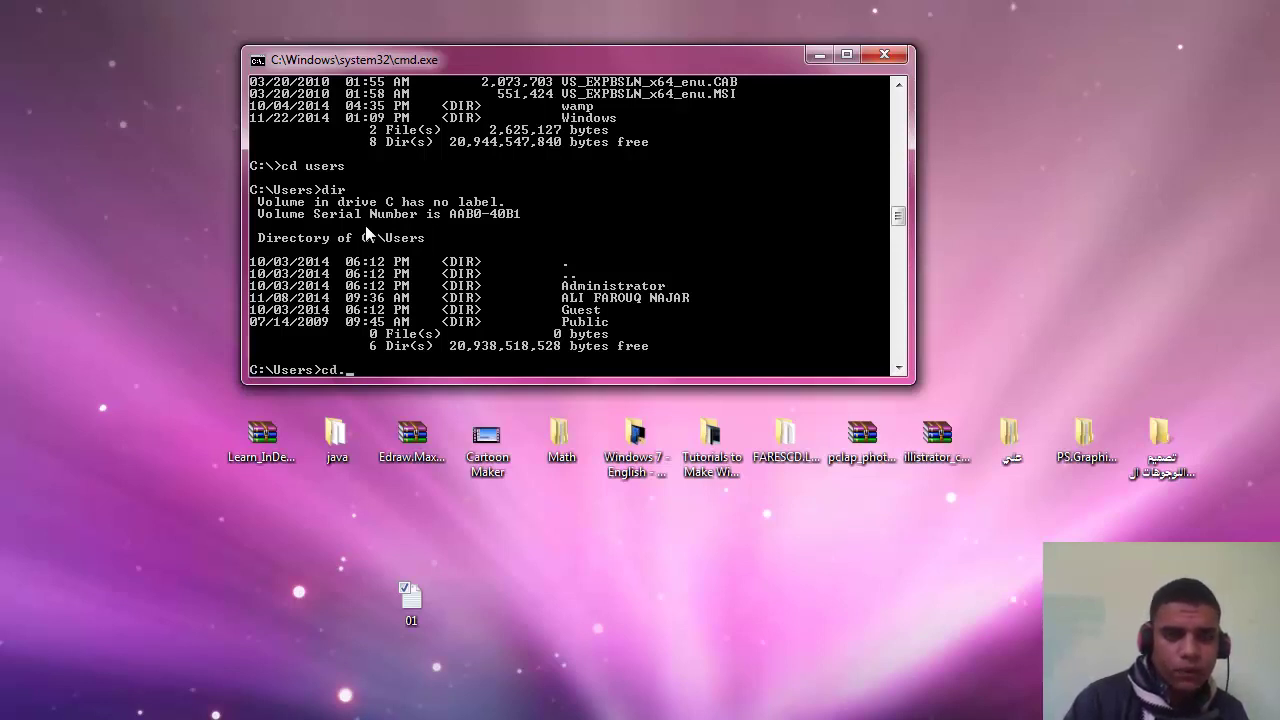
text(.)
key(Return)
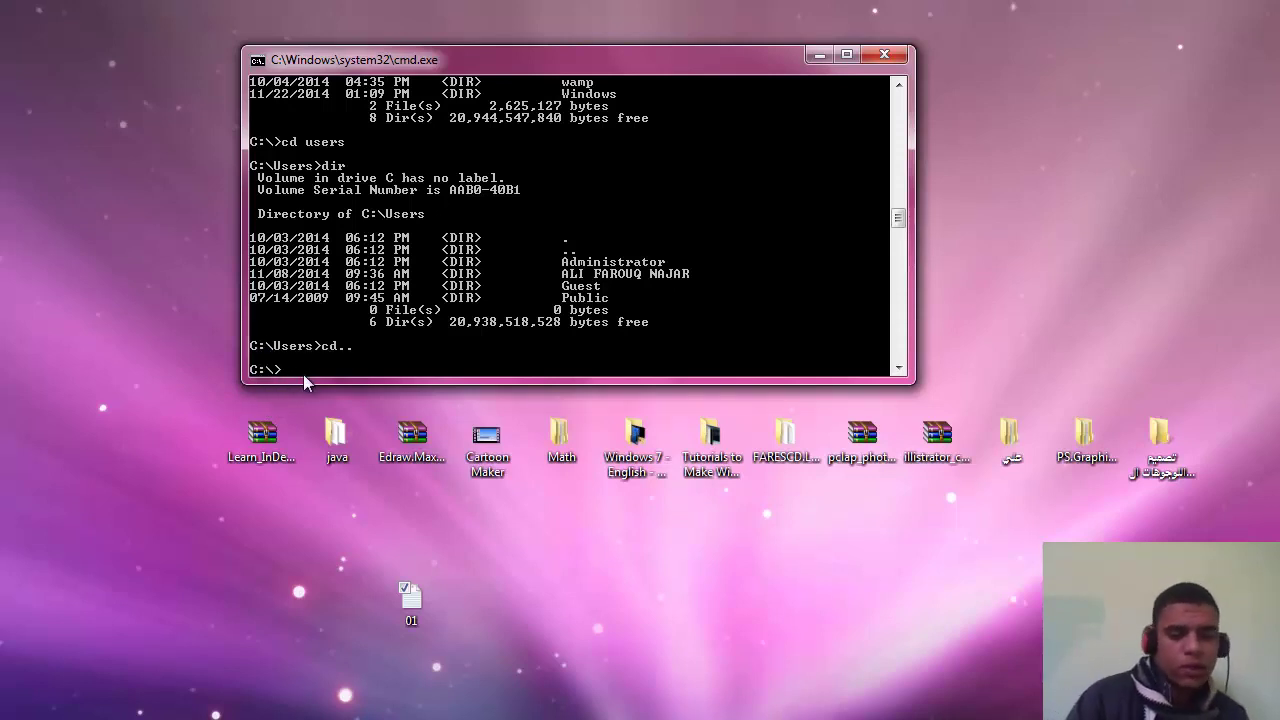
text(dir)
key(Return)
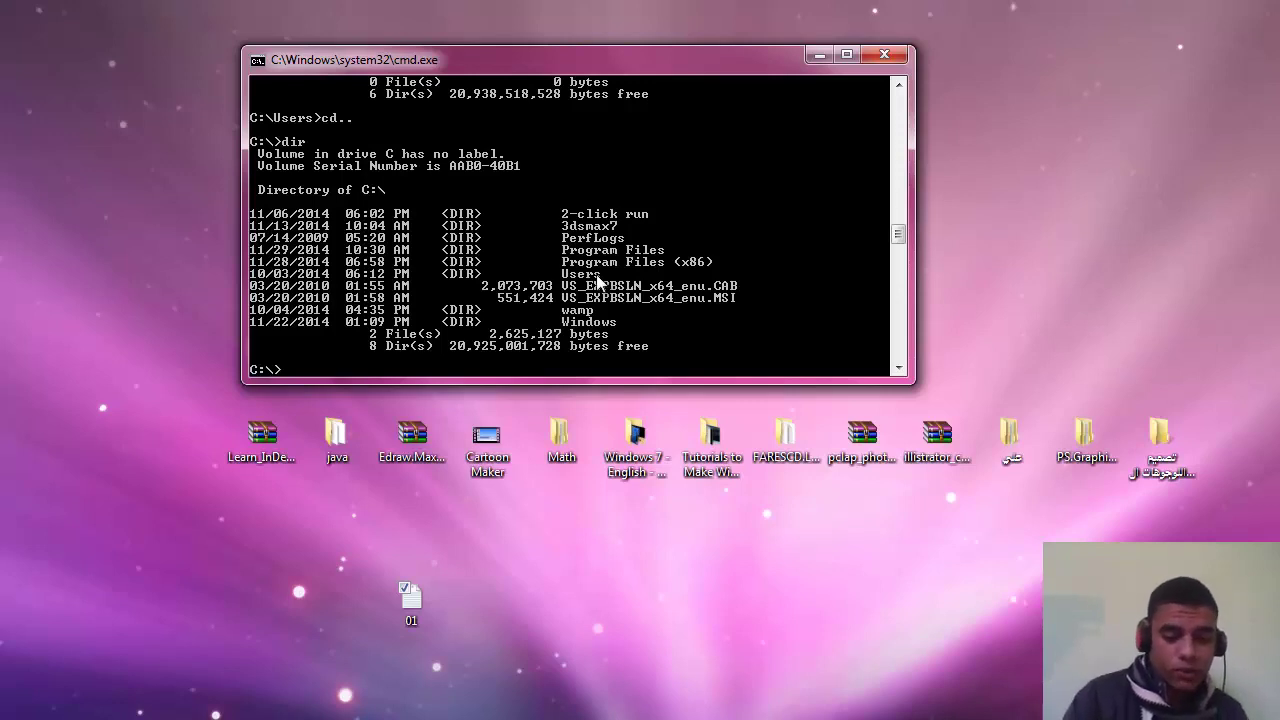
Clear the console screen with cls and close the Command Prompt with exit.
text(cls)
key(Return)
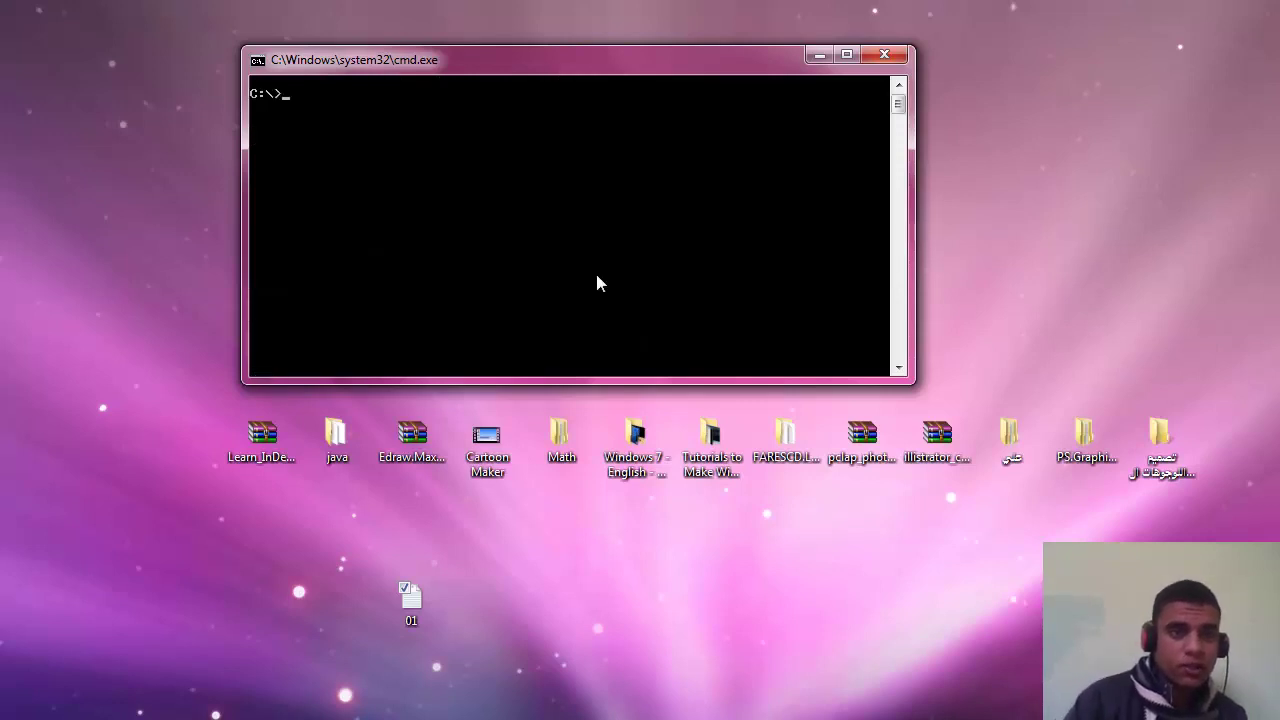
text(exi)
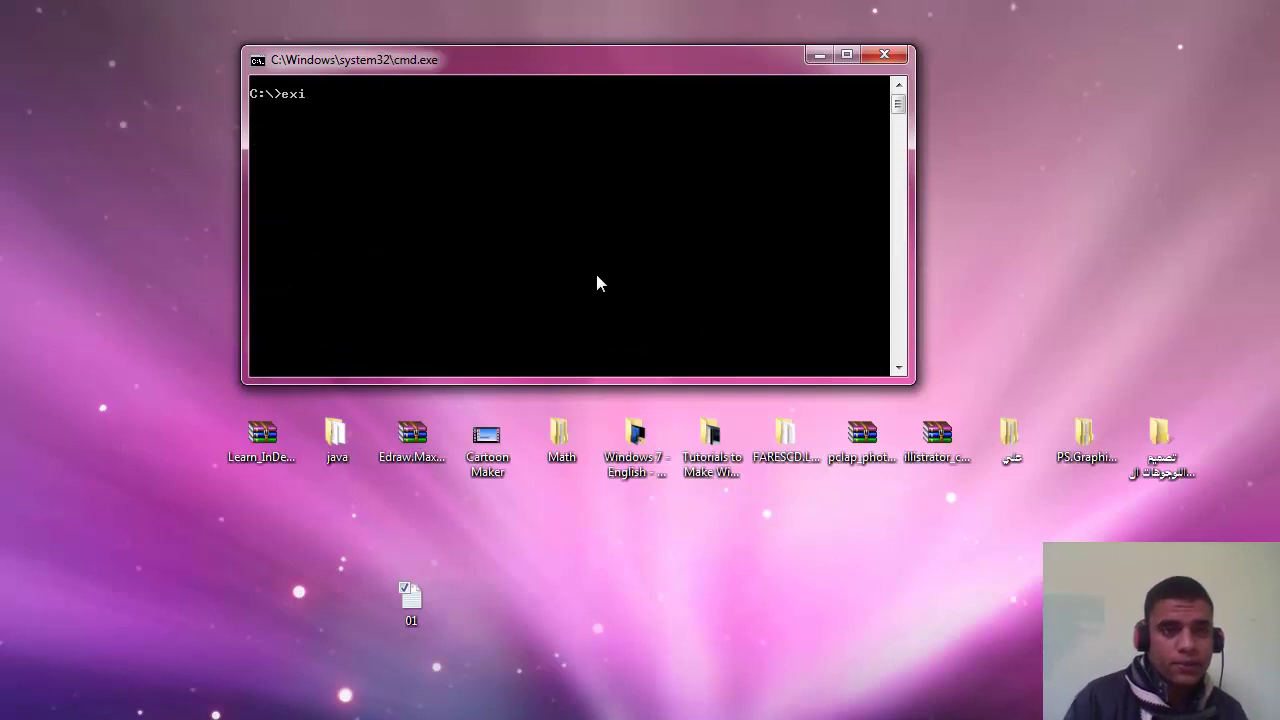
text(t)
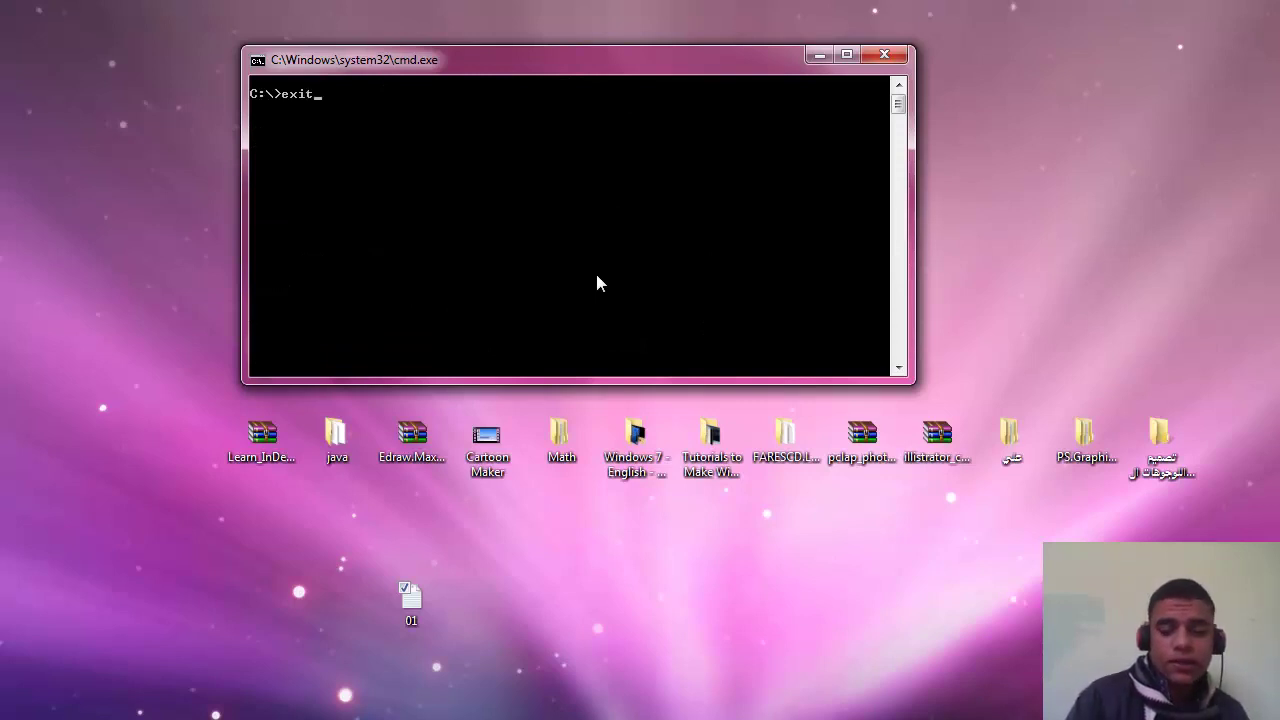
key(Return)
Refresh the desktop twice.
right_click(620, 193)
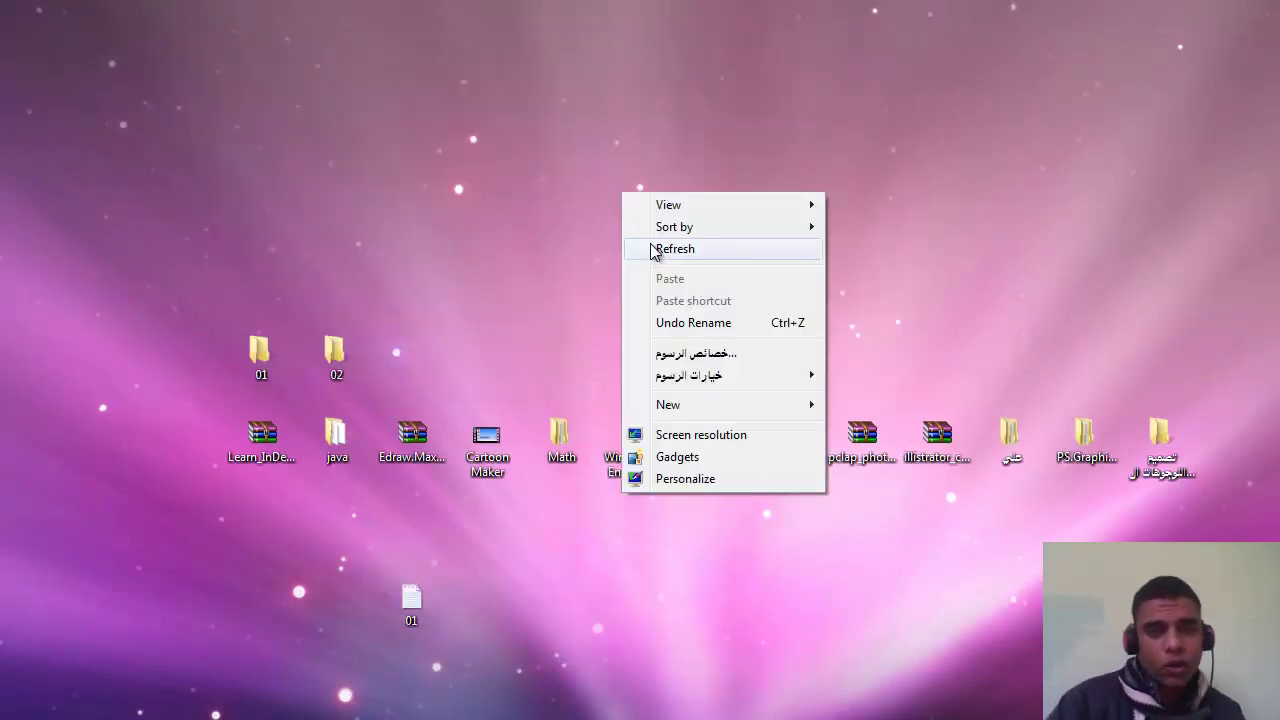
click(653, 249)
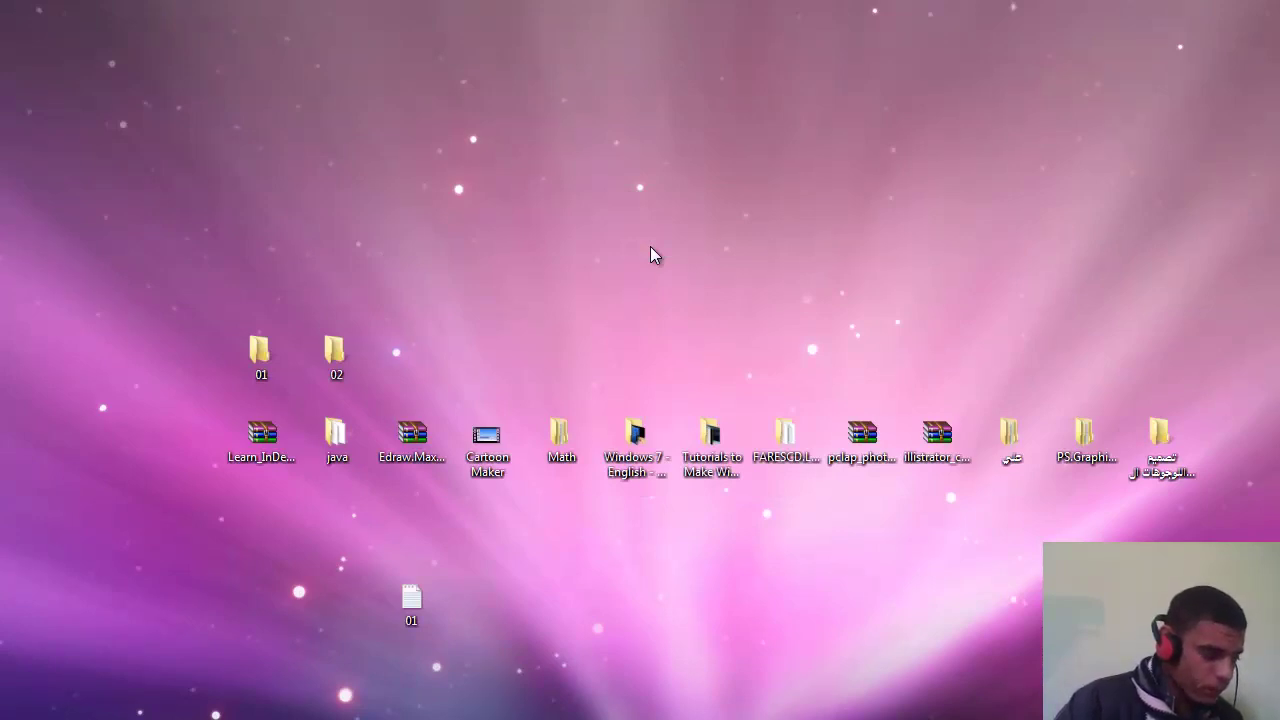
right_click(651, 216)
click(676, 270)
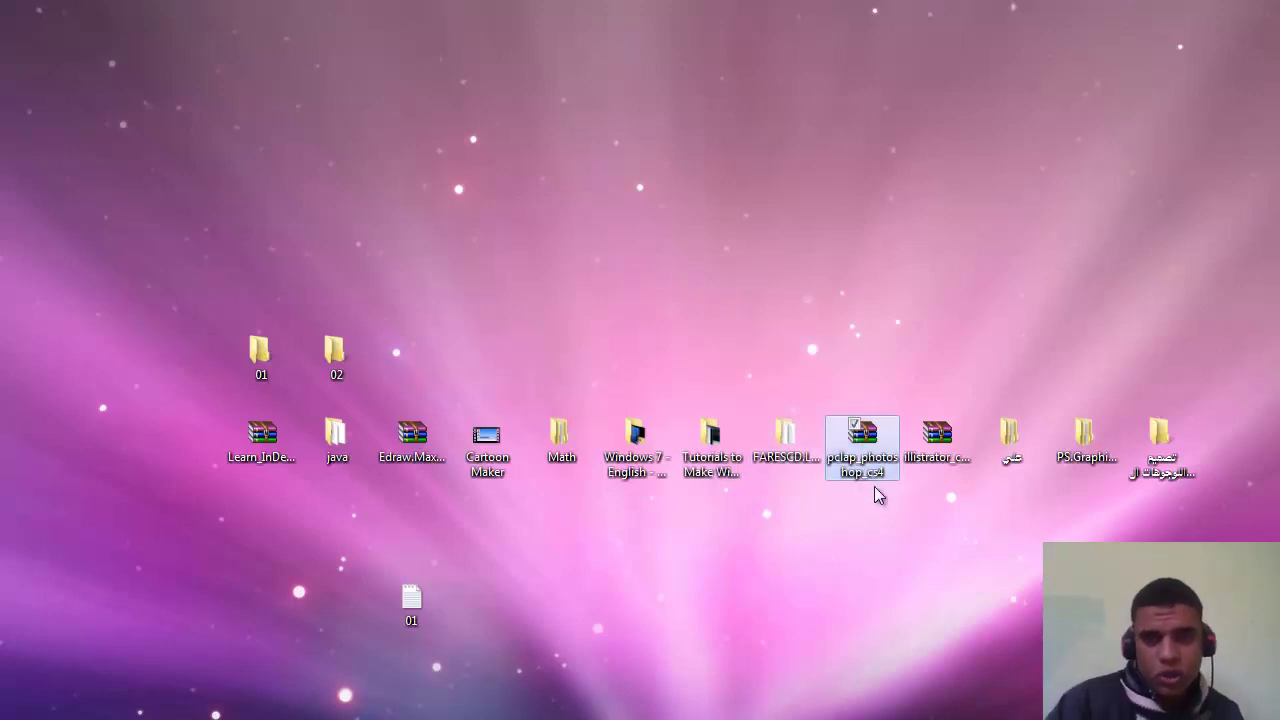
Move the pclap_photoshop_cs4 archive to an empty desktop area and return it to its place in the row.
drag(866, 450, 471, 240)
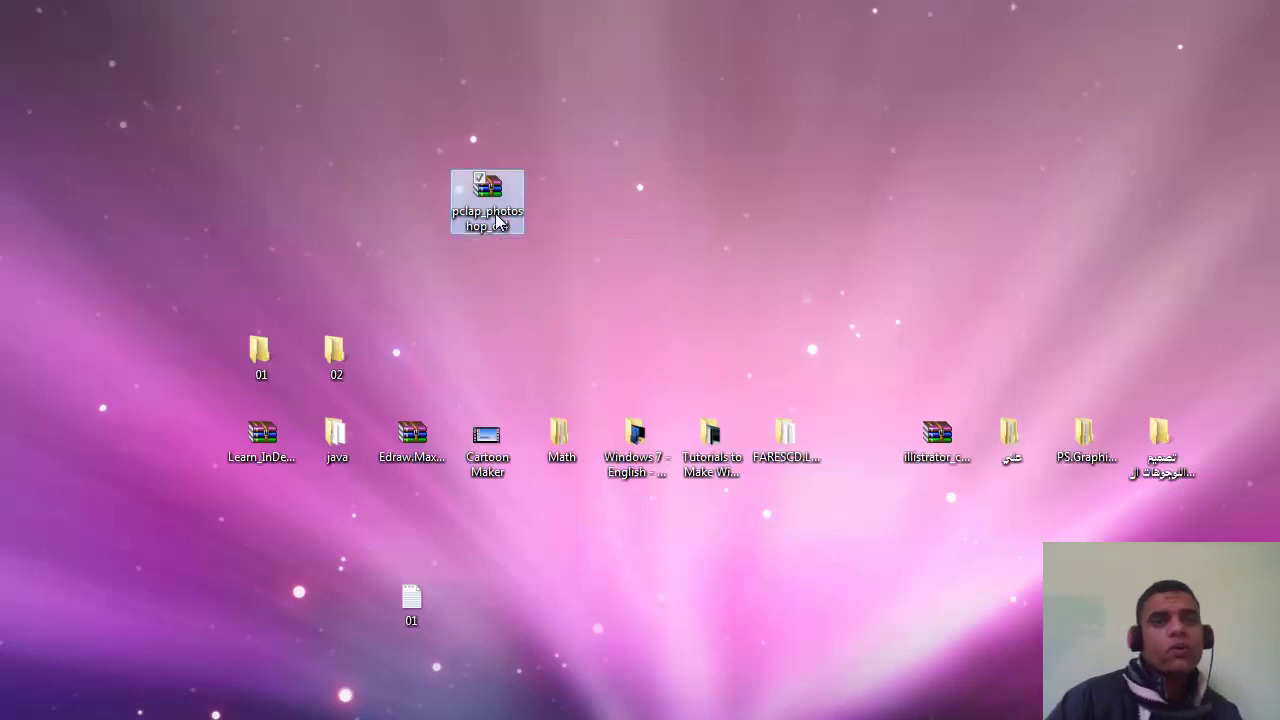
drag(503, 228, 862, 450)
Move the Learn_InDesign_CS4_arabic archive to the empty area above the folders and view its properties.
drag(306, 460, 458, 213)
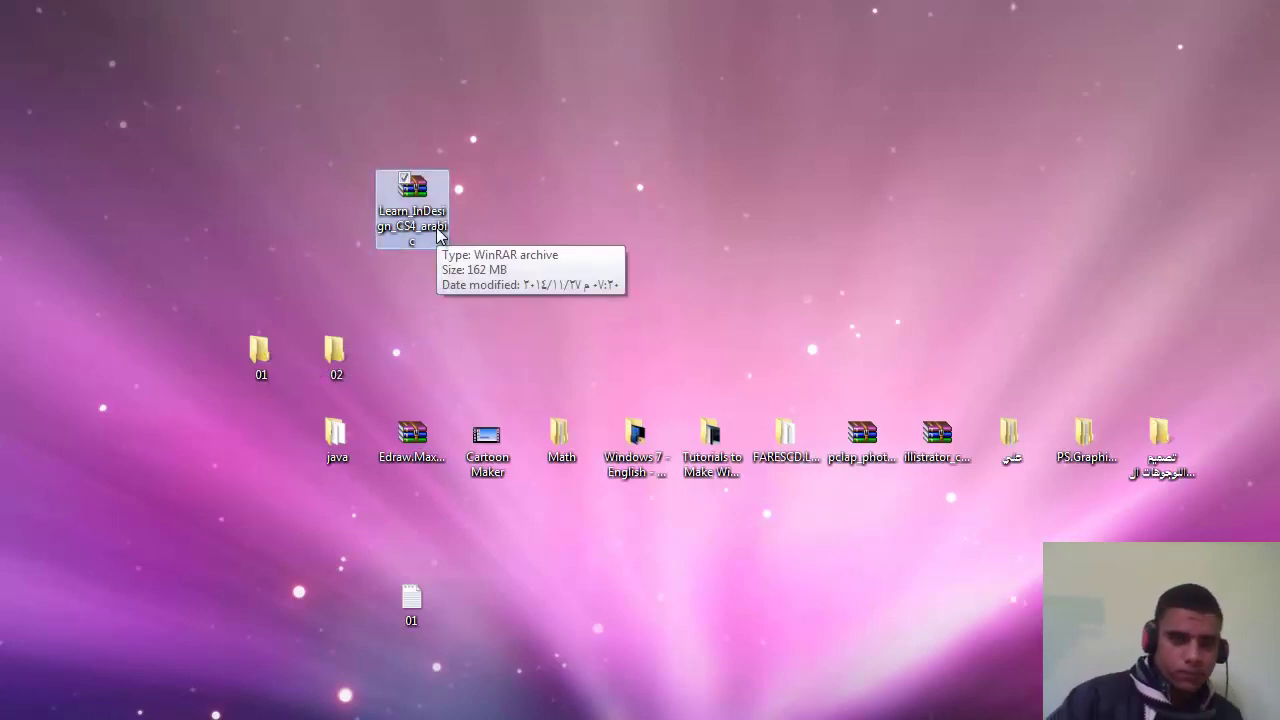
key(alt+Return)
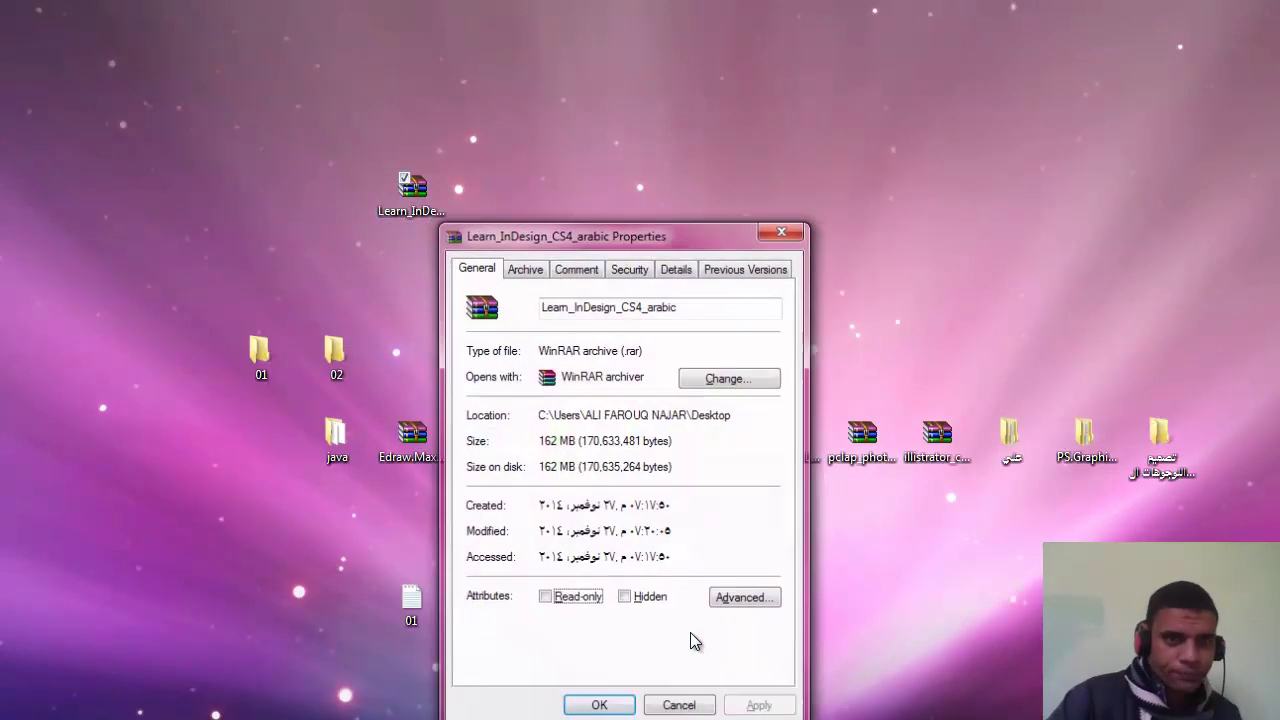
click(677, 703)
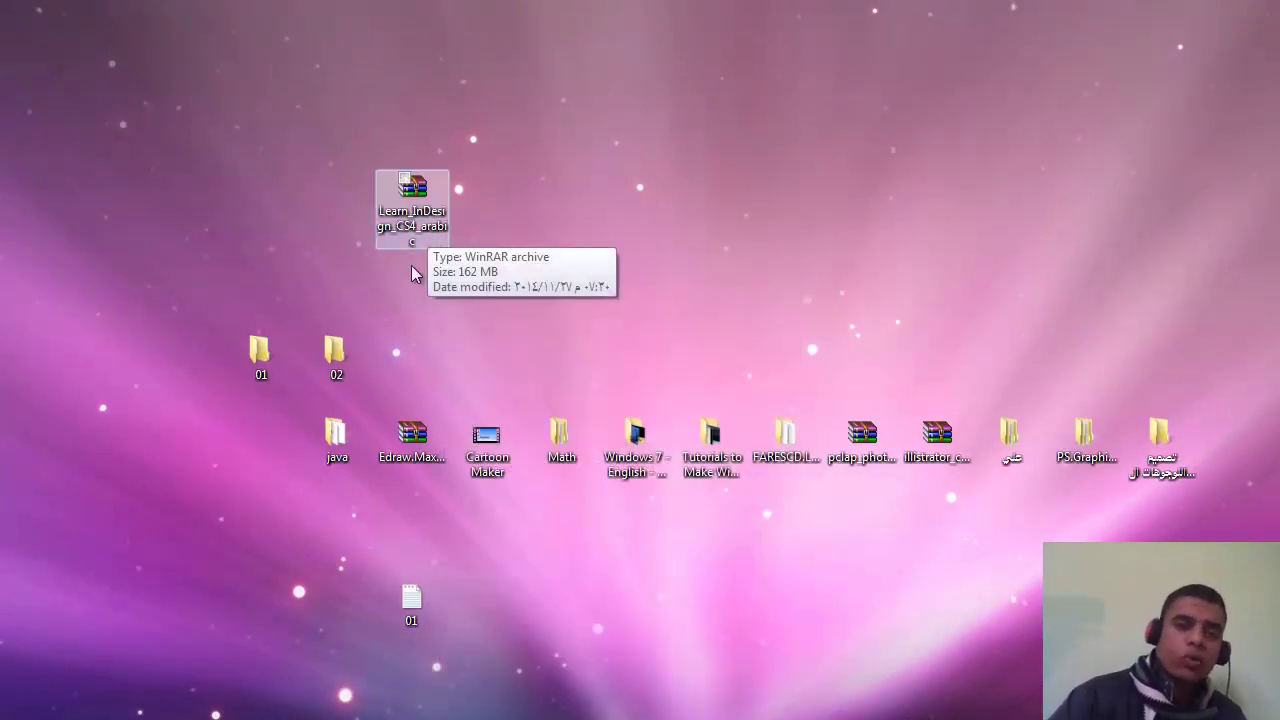
Place folder 02 beside the Learn_InDesign_CS4_arabic archive for comparison and return it next to folder 01.
drag(334, 352, 340, 195)
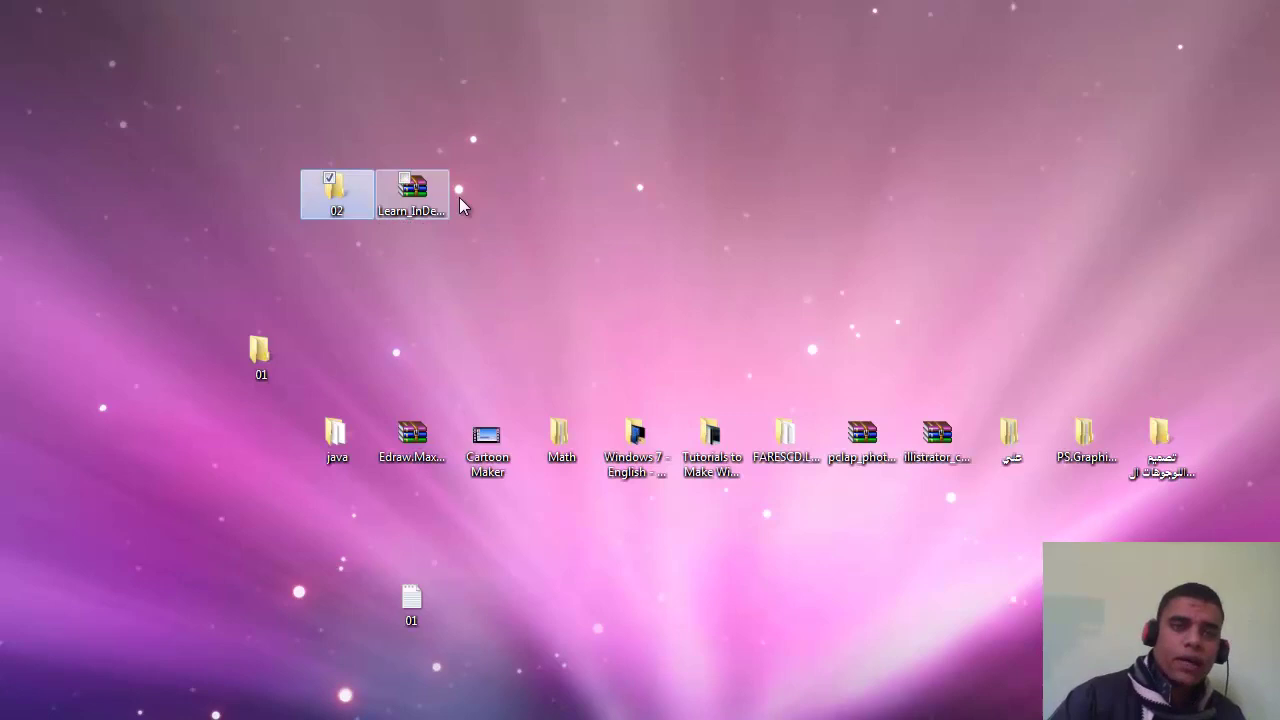
click(375, 206)
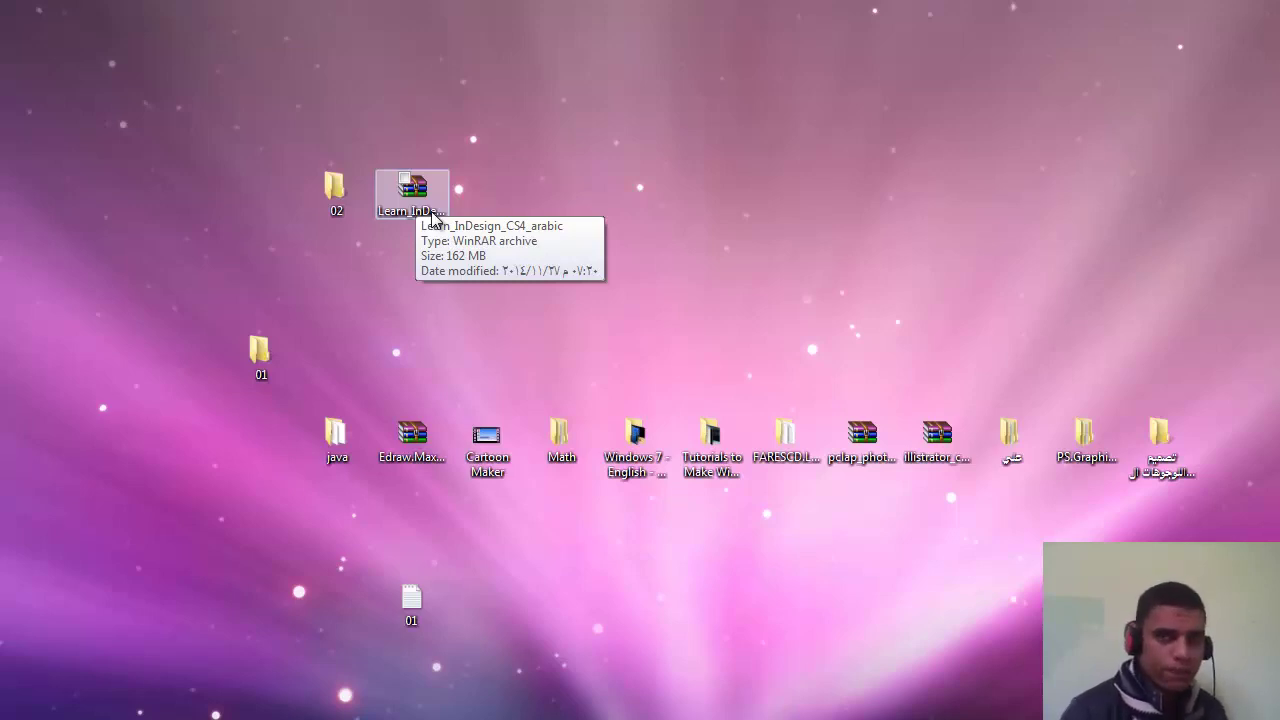
drag(337, 192, 352, 355)
click(470, 323)
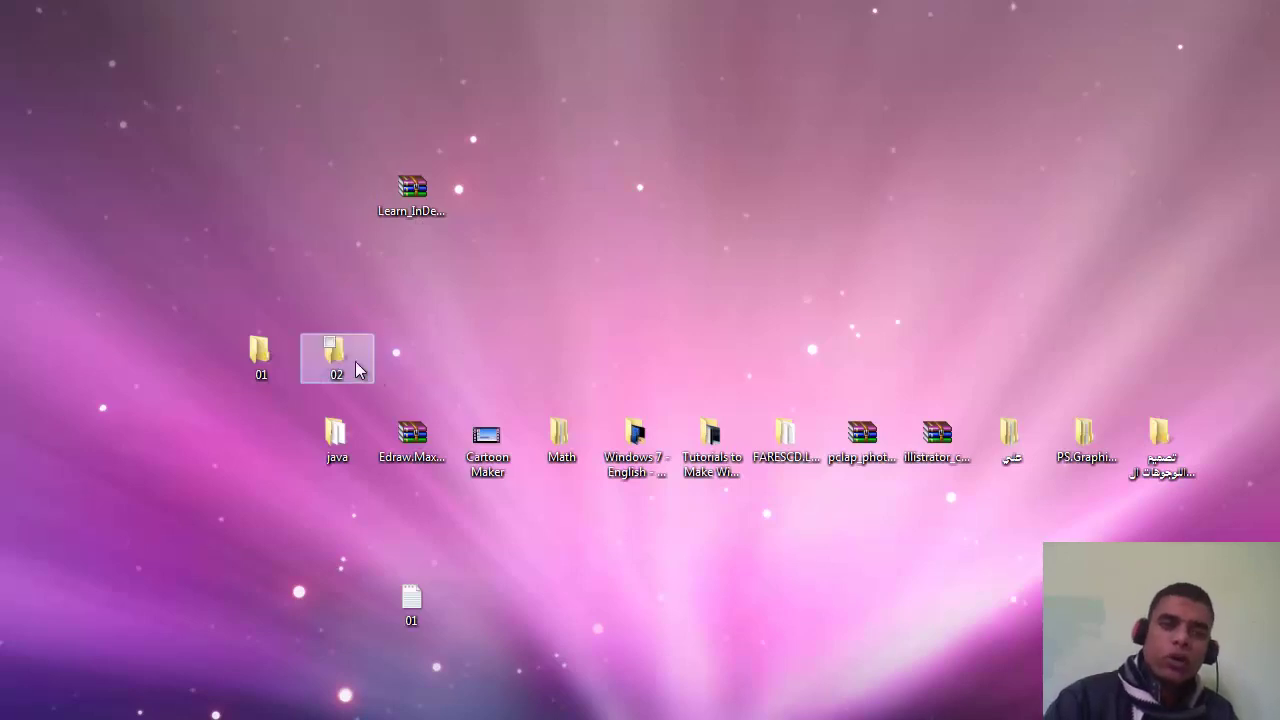
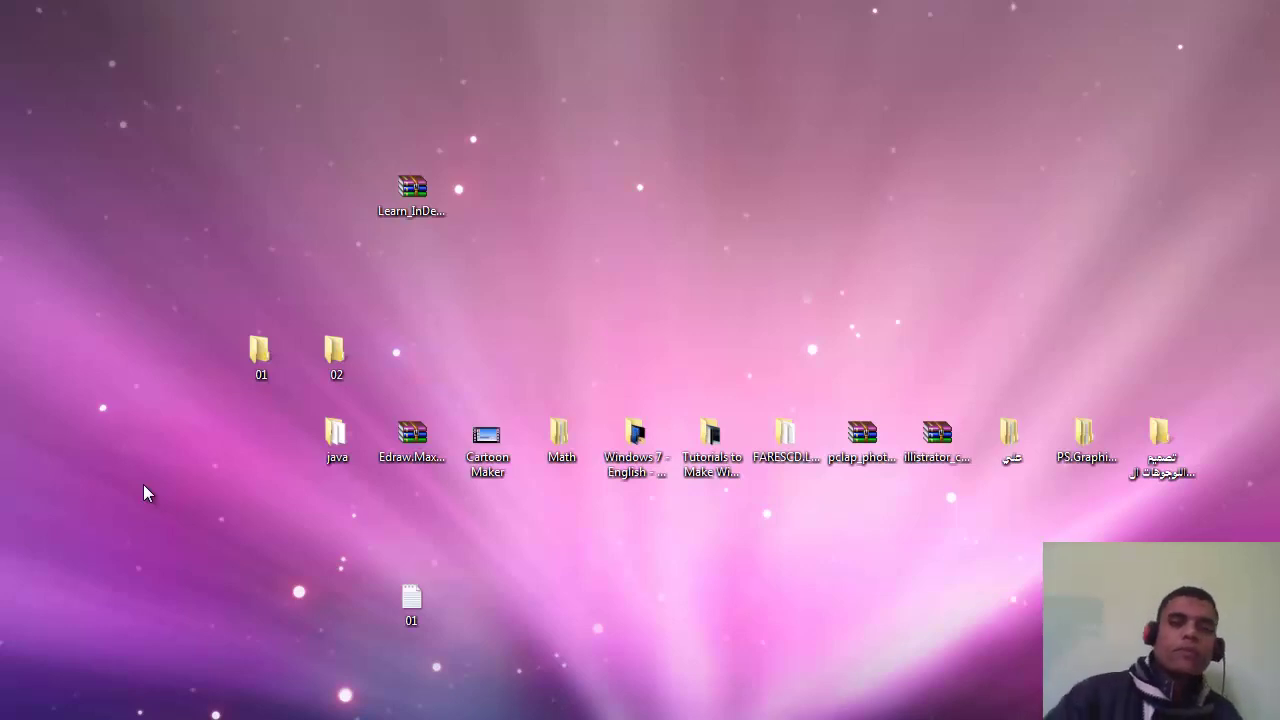
click(401, 208)
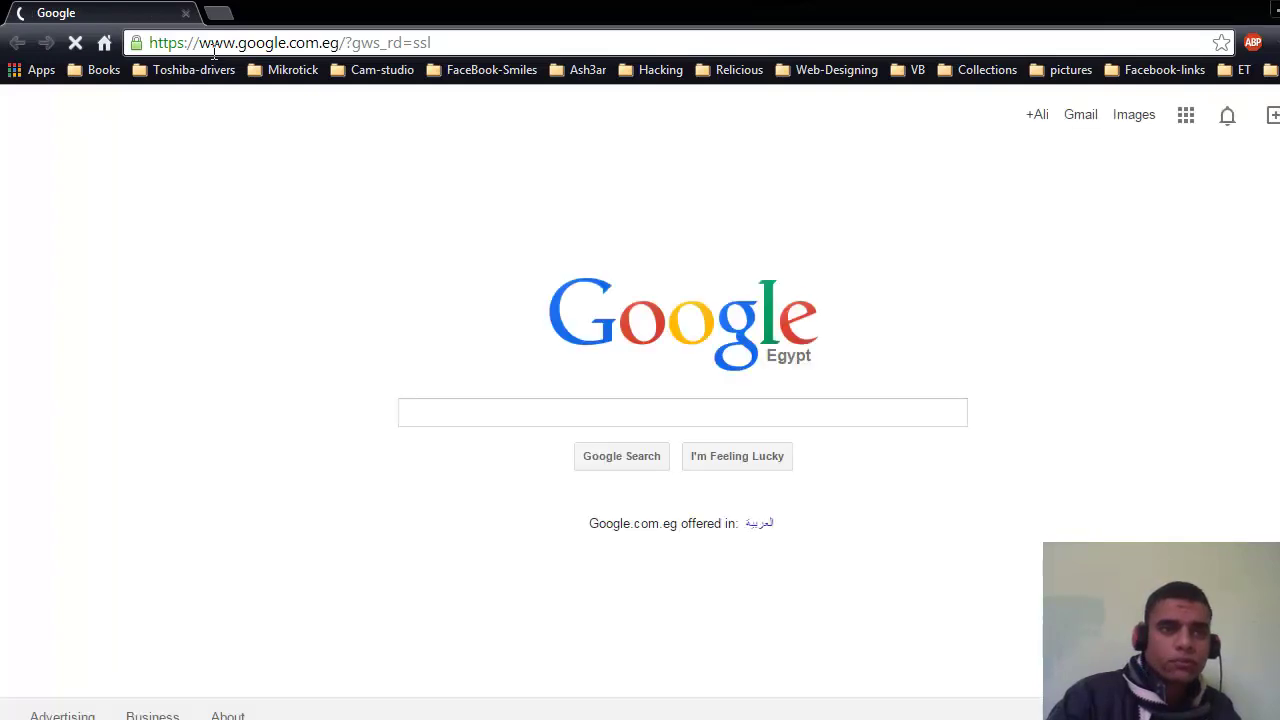
click(212, 51)
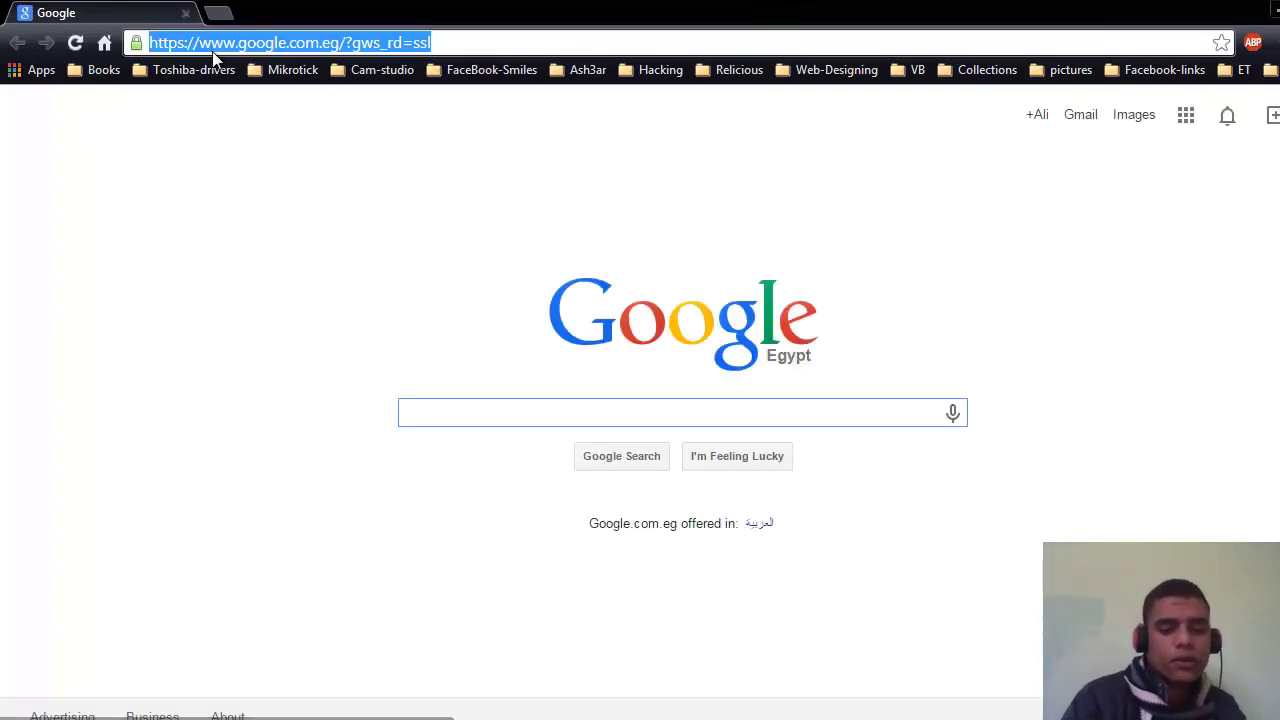
text(winr)
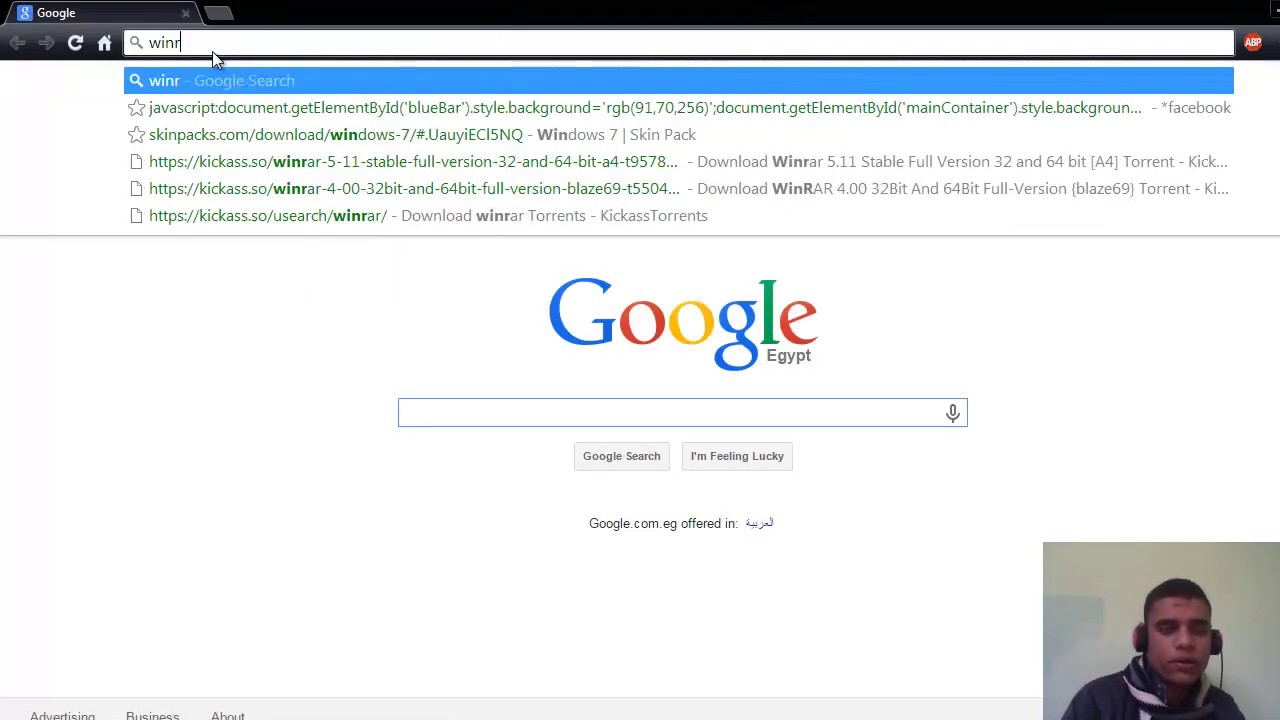
text(ar)
key(Return)
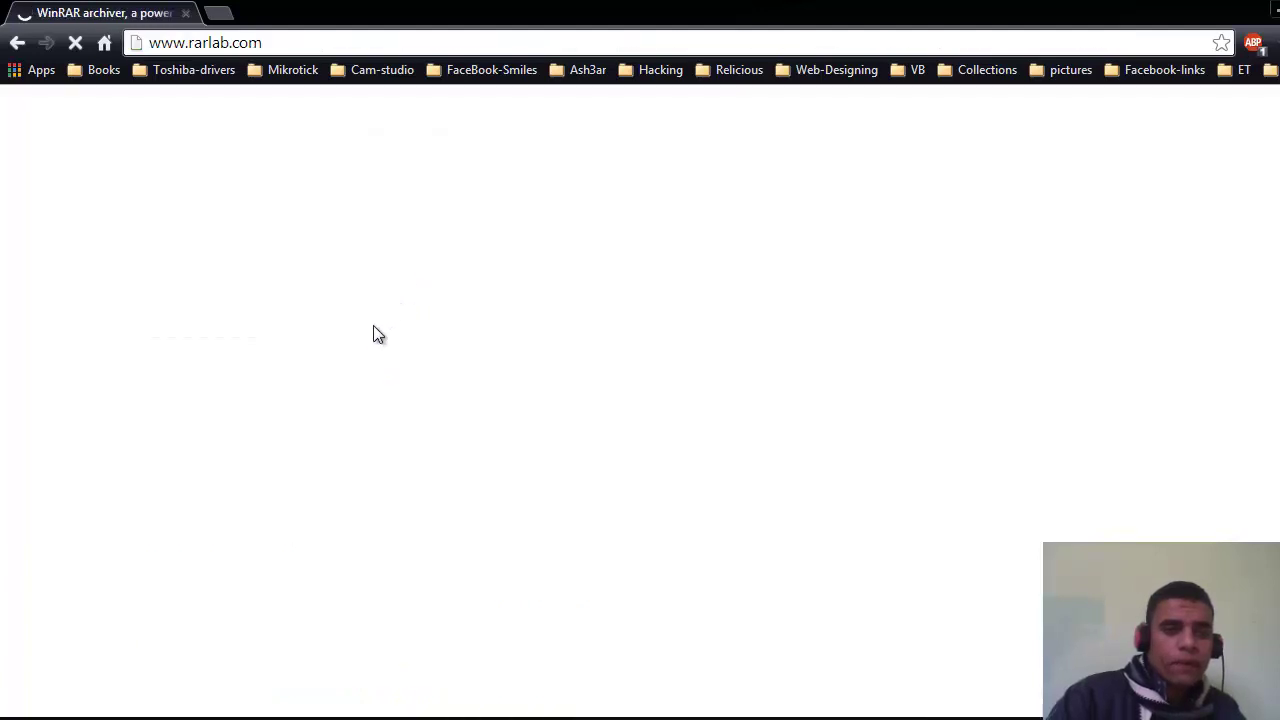
Restore the browser from full screen to a smaller window and move it up on the desktop.
click(250, 46)
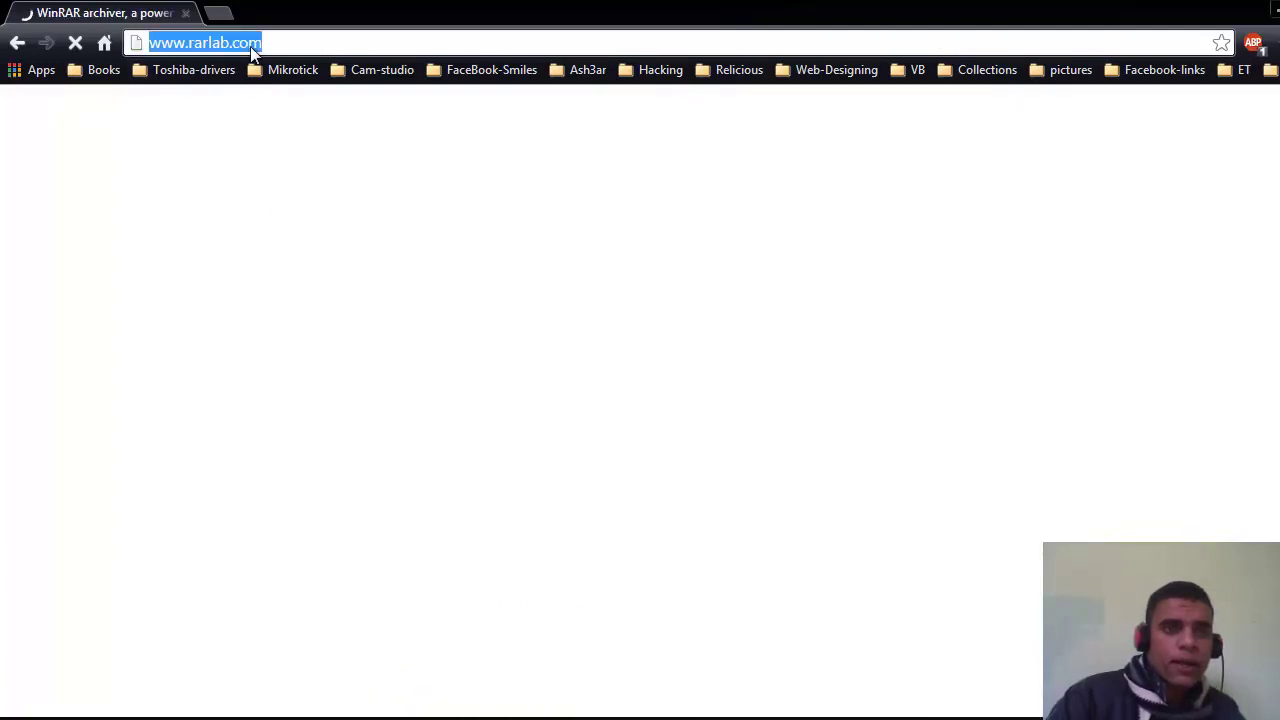
click(250, 46)
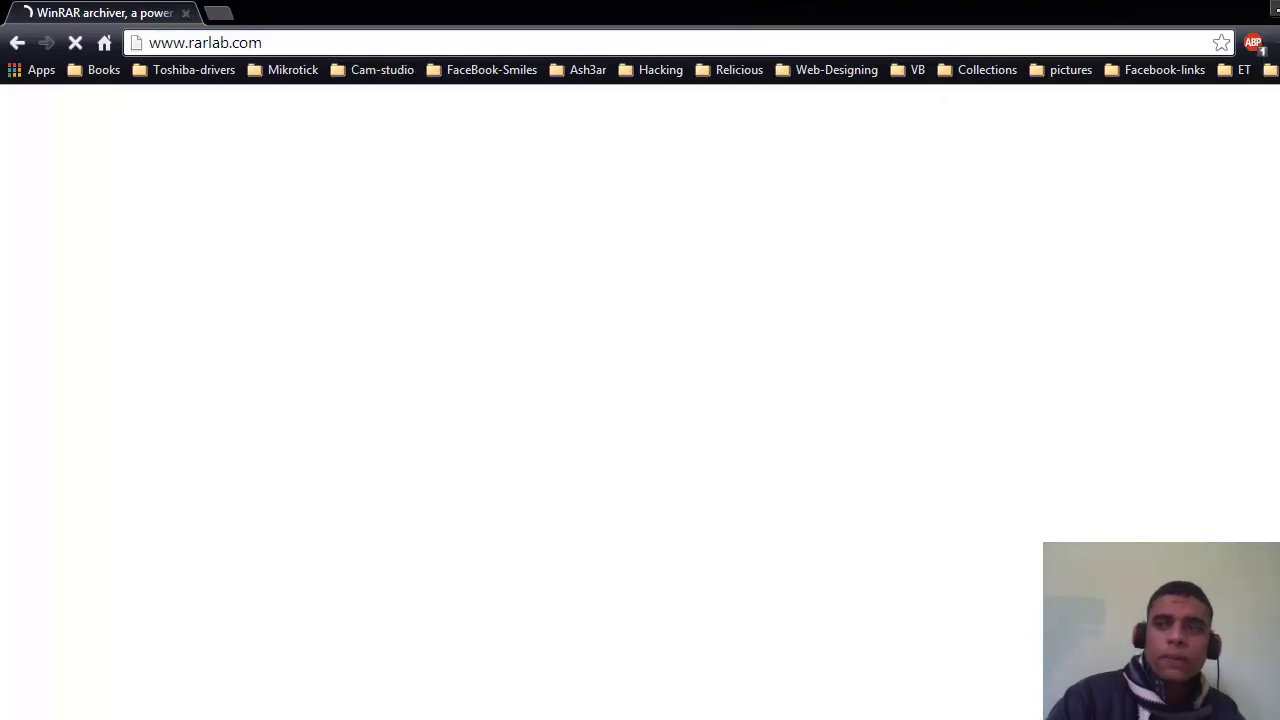
key(super+Down)
drag(807, 155, 856, 31)
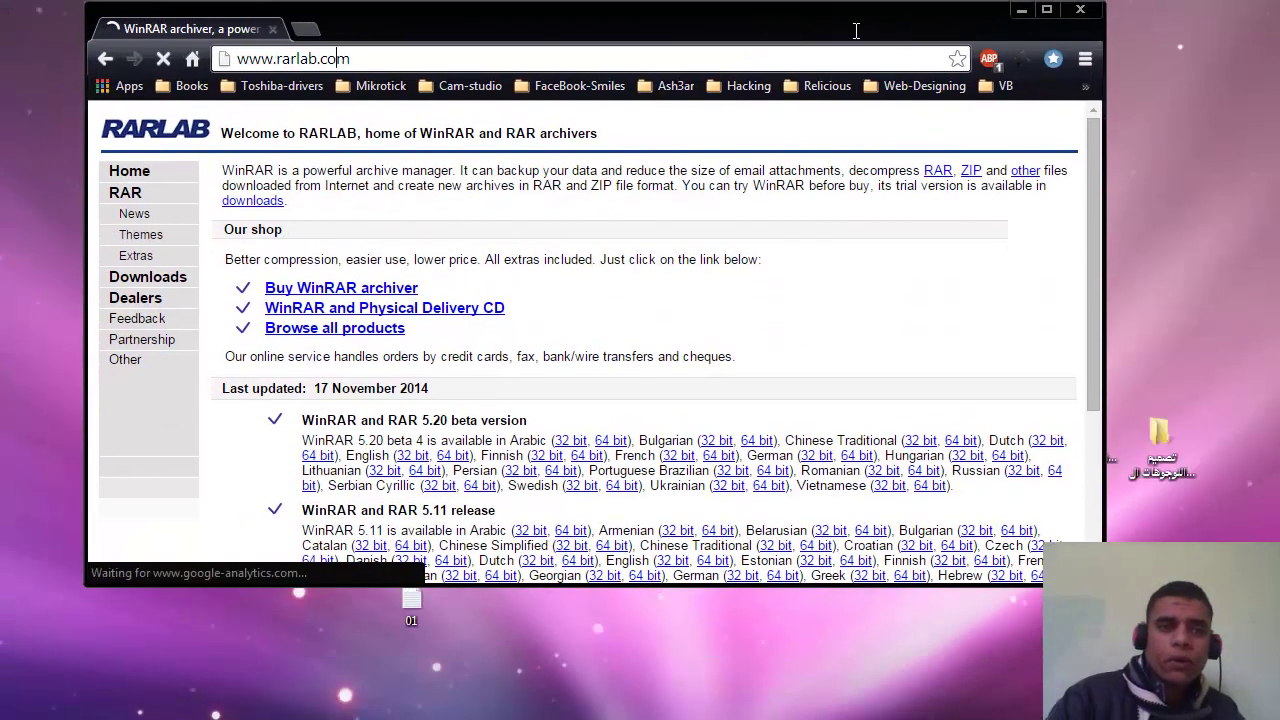
Open RARLAB's Downloads page and look through the English and localized WinRAR versions.
click(173, 284)
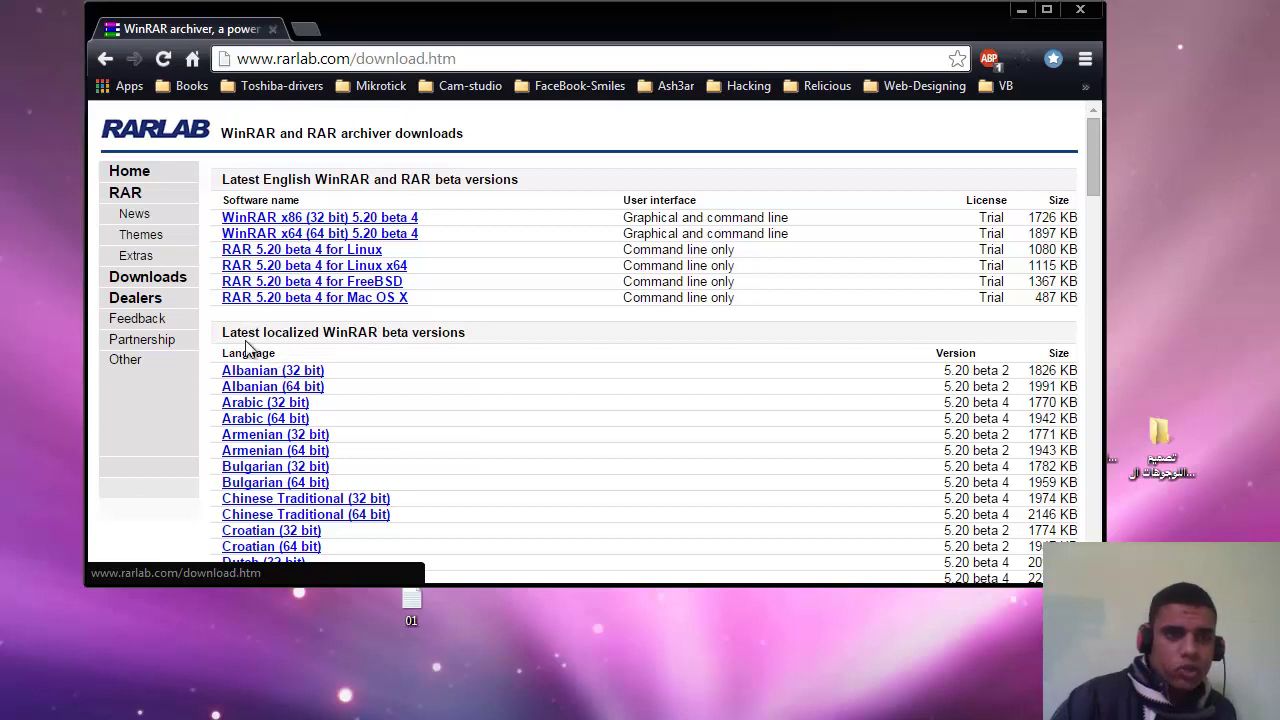
drag(238, 332, 400, 330)
click(400, 330)
scroll(300, 380, down, 2)
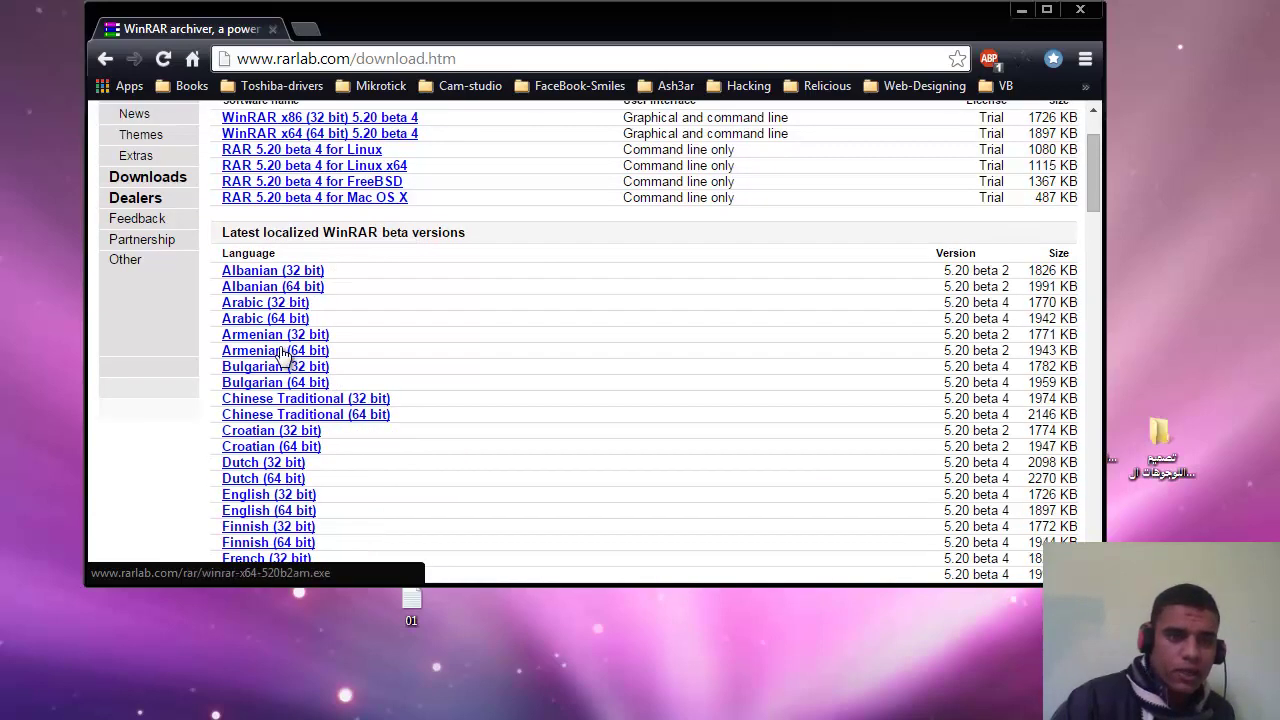
scroll(278, 386, down, 12)
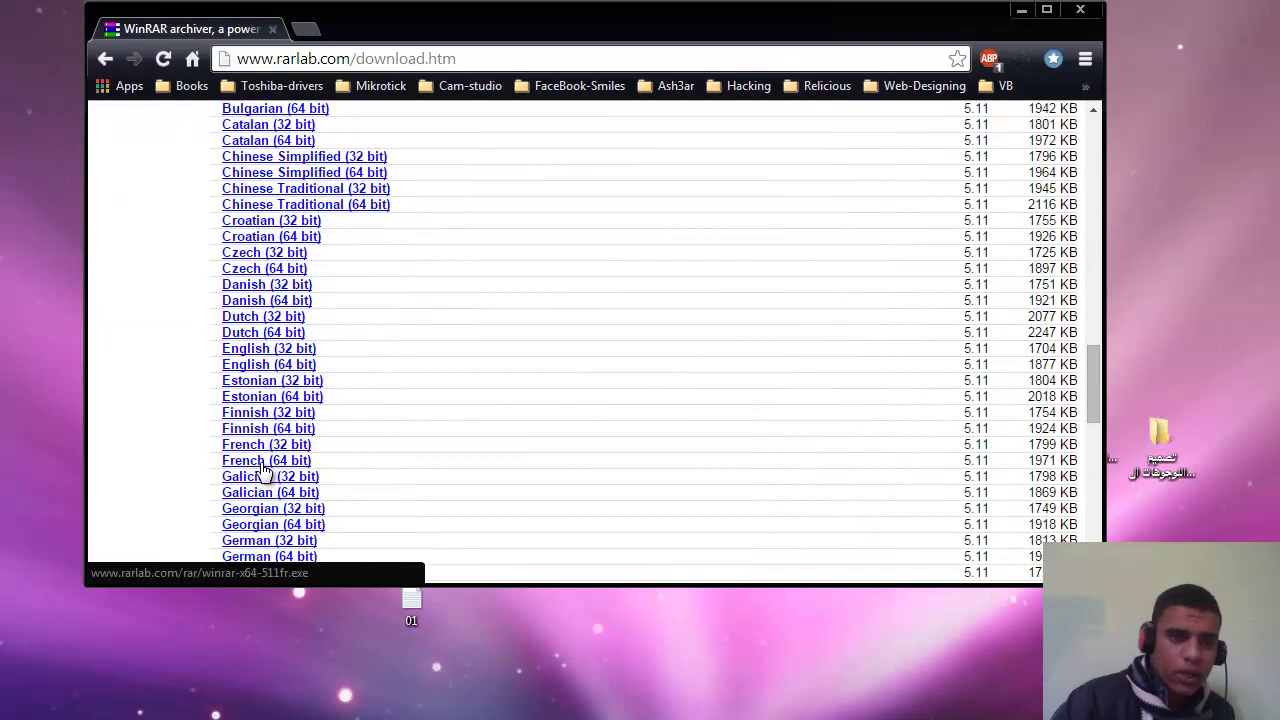
scroll(262, 468, down, 2)
scroll(265, 466, up, 1)
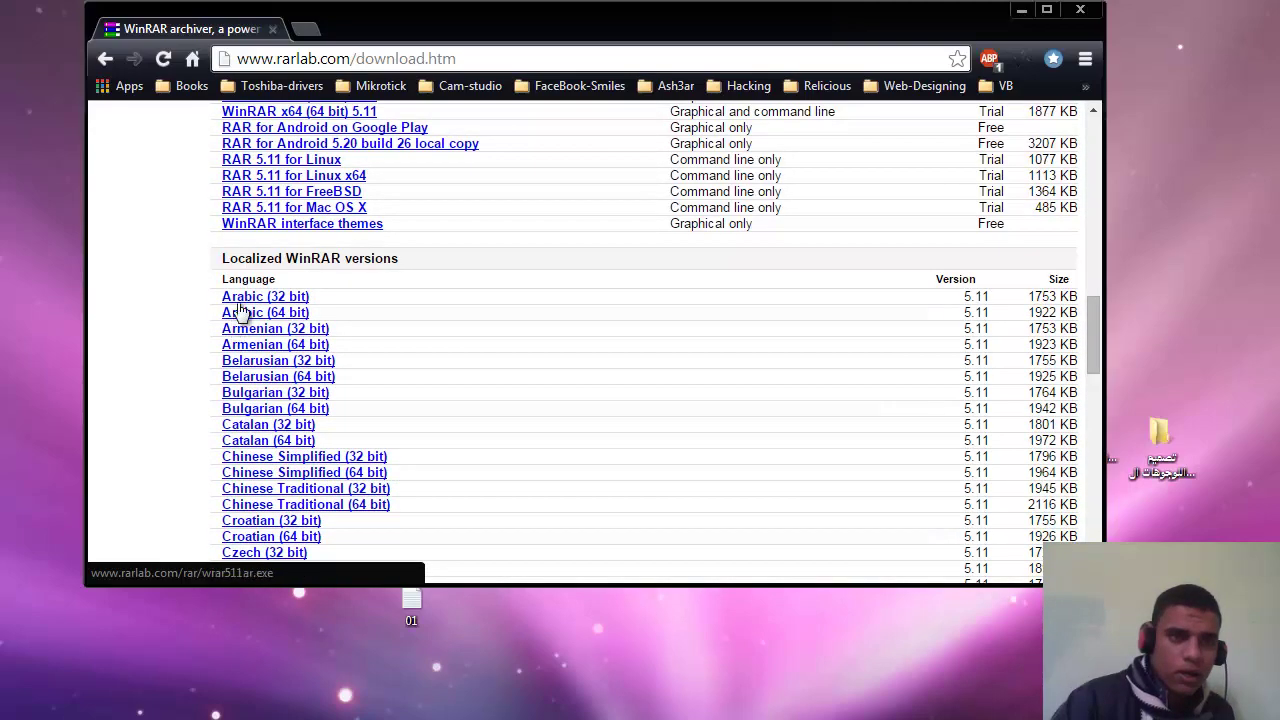
scroll(360, 309, up, 15)
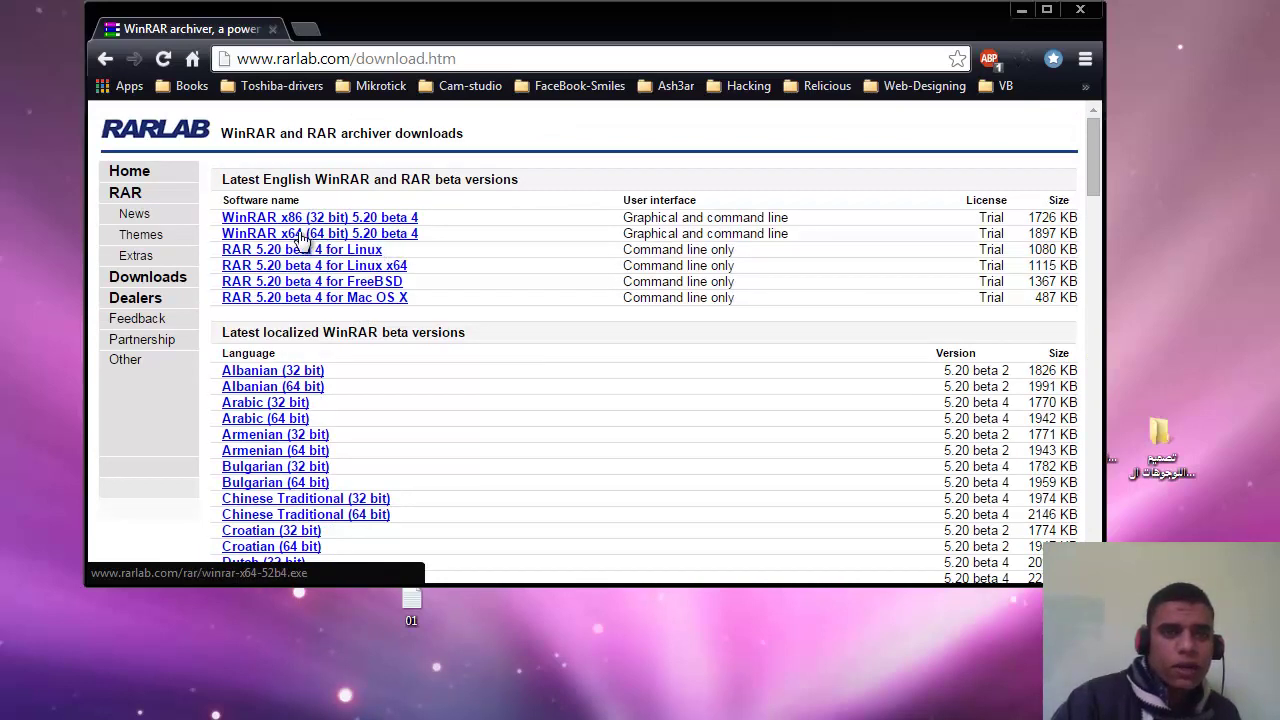
Download WinRAR x64 (64 bit) 5.20 beta 4 to the desktop as winrar-x64-52b4.exe and minimize the browser.
click(384, 238)
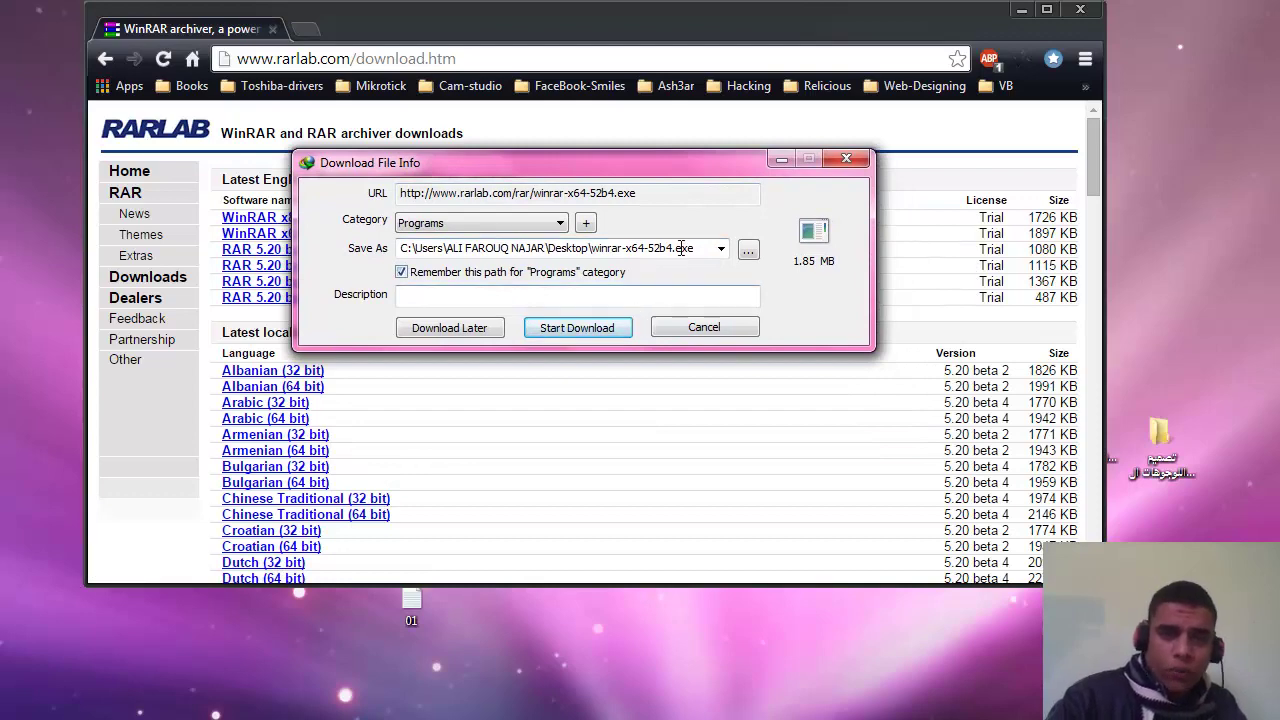
click(604, 330)
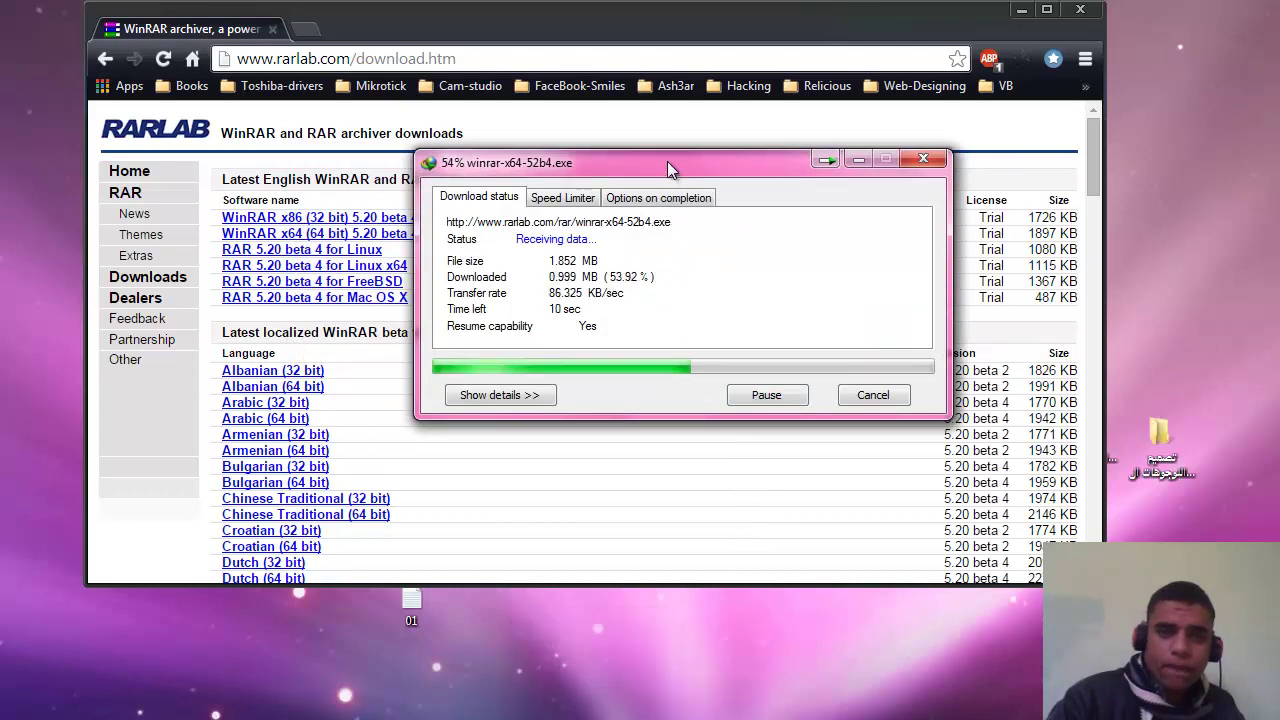
drag(667, 161, 537, 86)
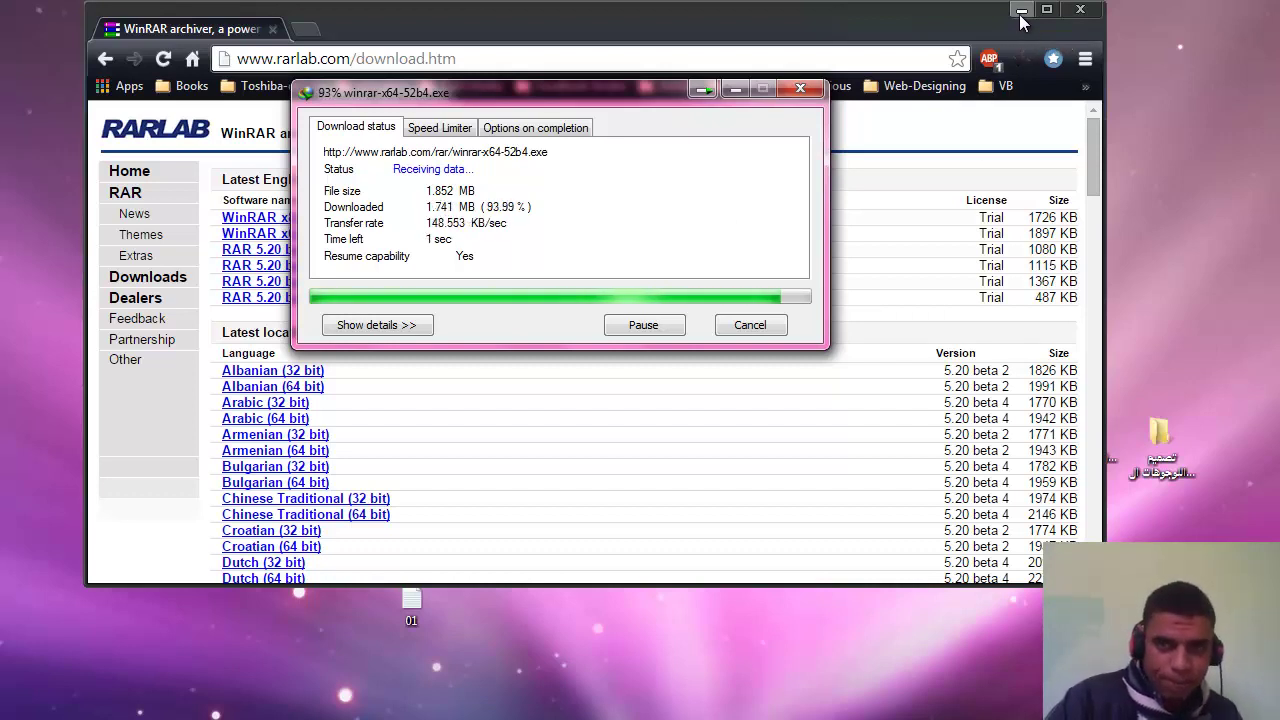
click(1021, 10)
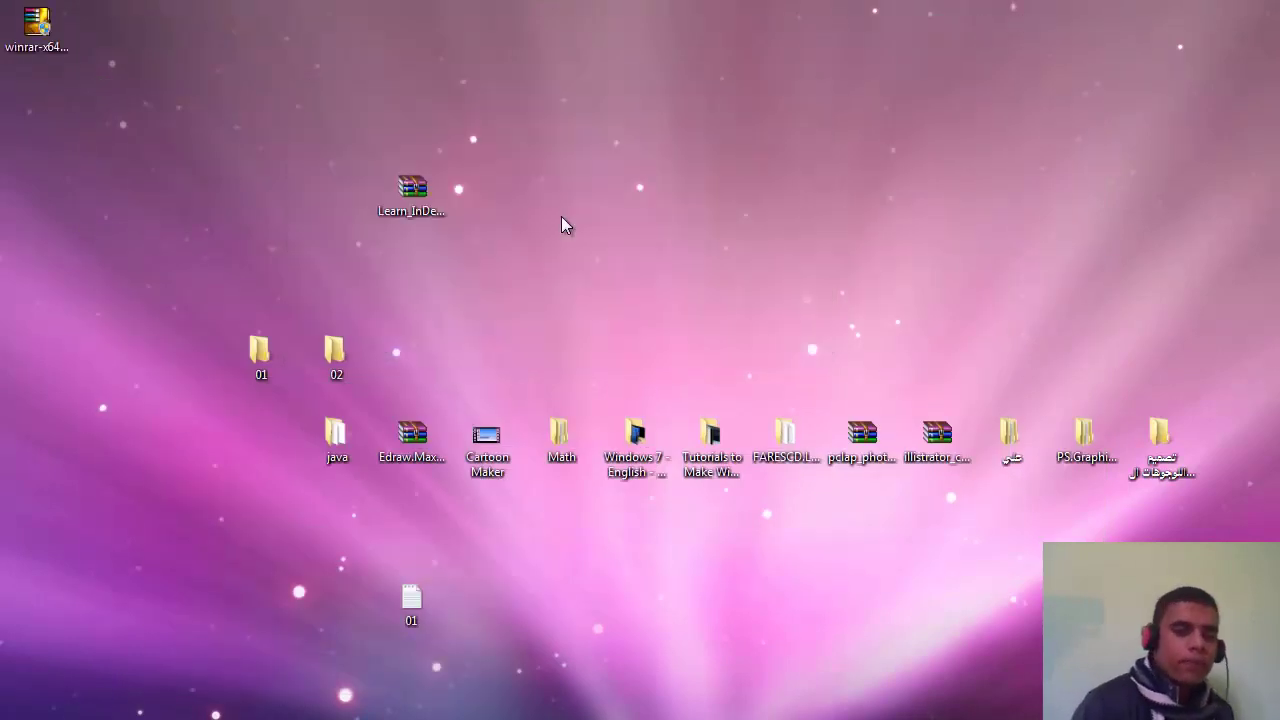
Move the winrar-x64-52b4 installer on the desktop beside the Learn_InDesign_CS4_arabic archive.
click(37, 28)
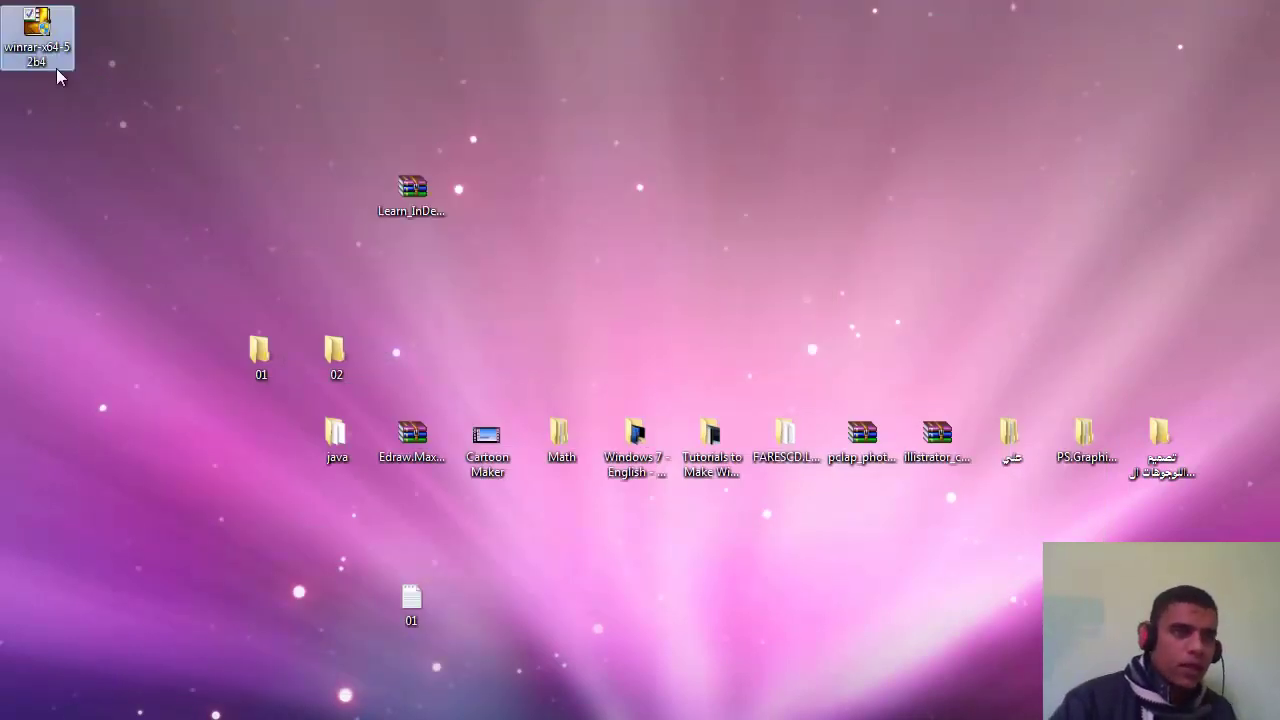
drag(37, 30, 518, 210)
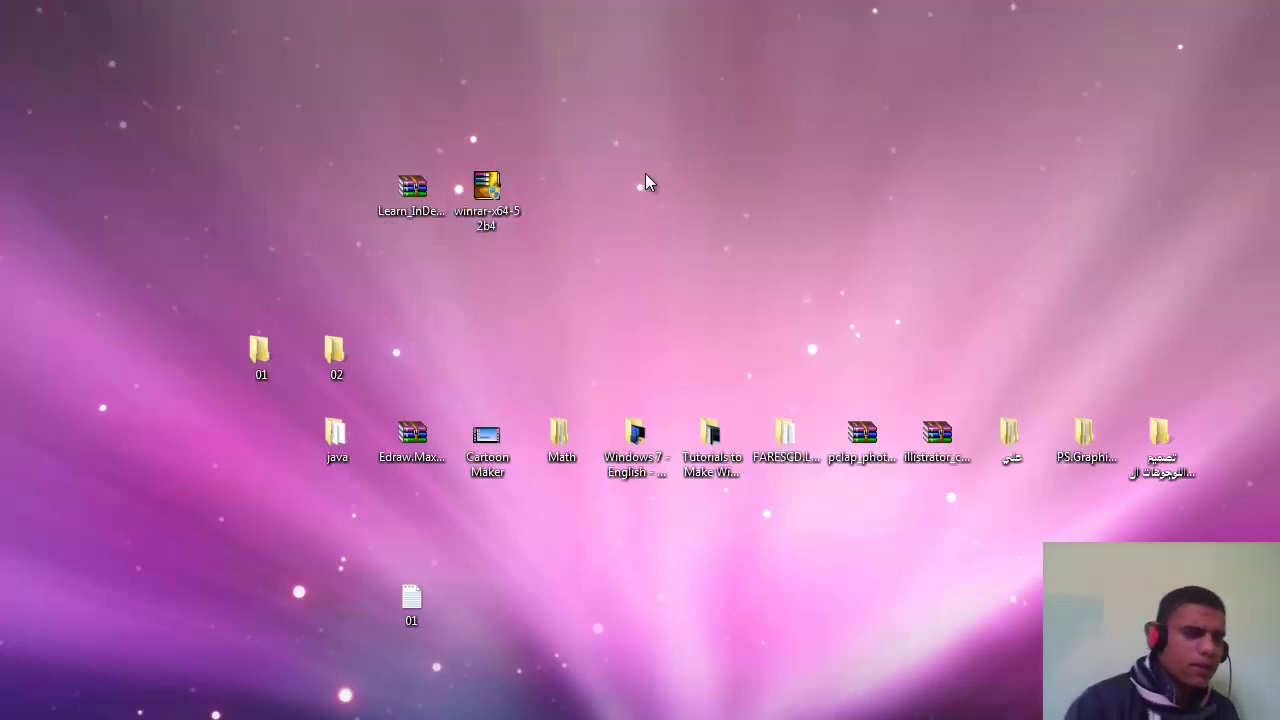
mouse_move(501, 199)
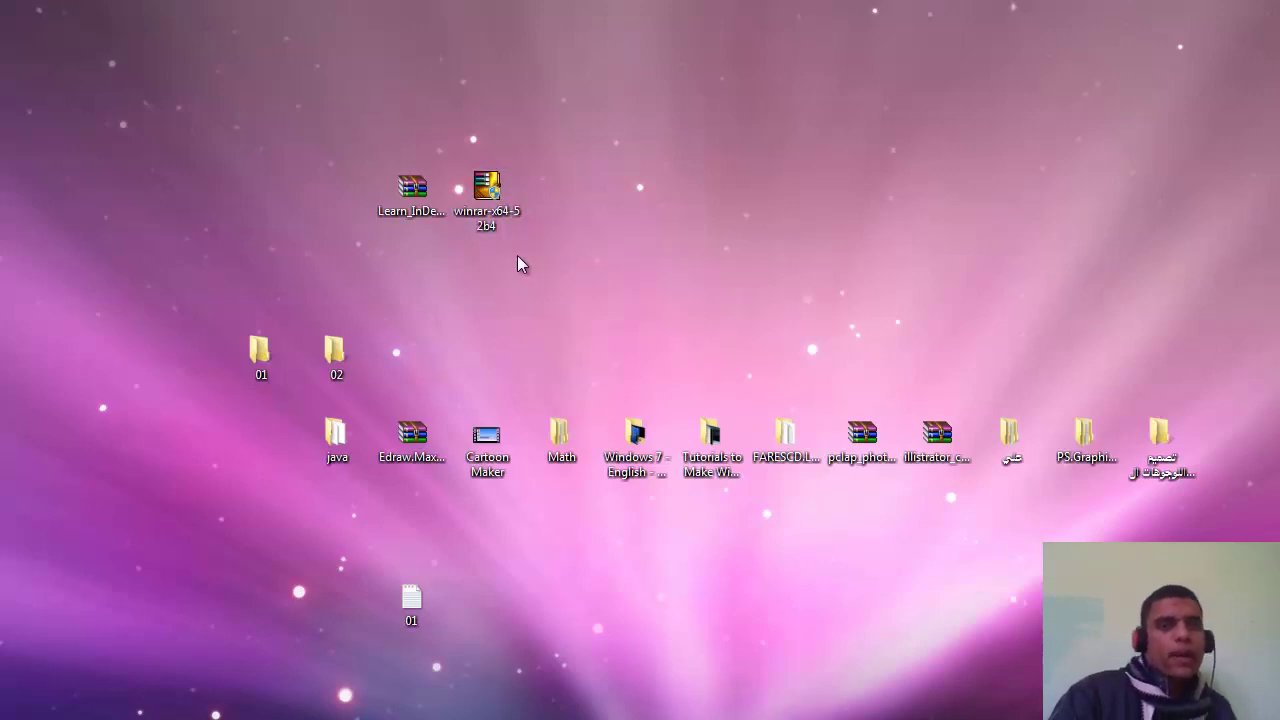
Open the Extract files options for the Learn_InDesign_CS4_arabic archive, review the destination path and settings, and close them without extracting.
mouse_move(424, 234)
mouse_down()
mouse_move(610, 294)
mouse_move(425, 243)
mouse_up()
click(427, 205)
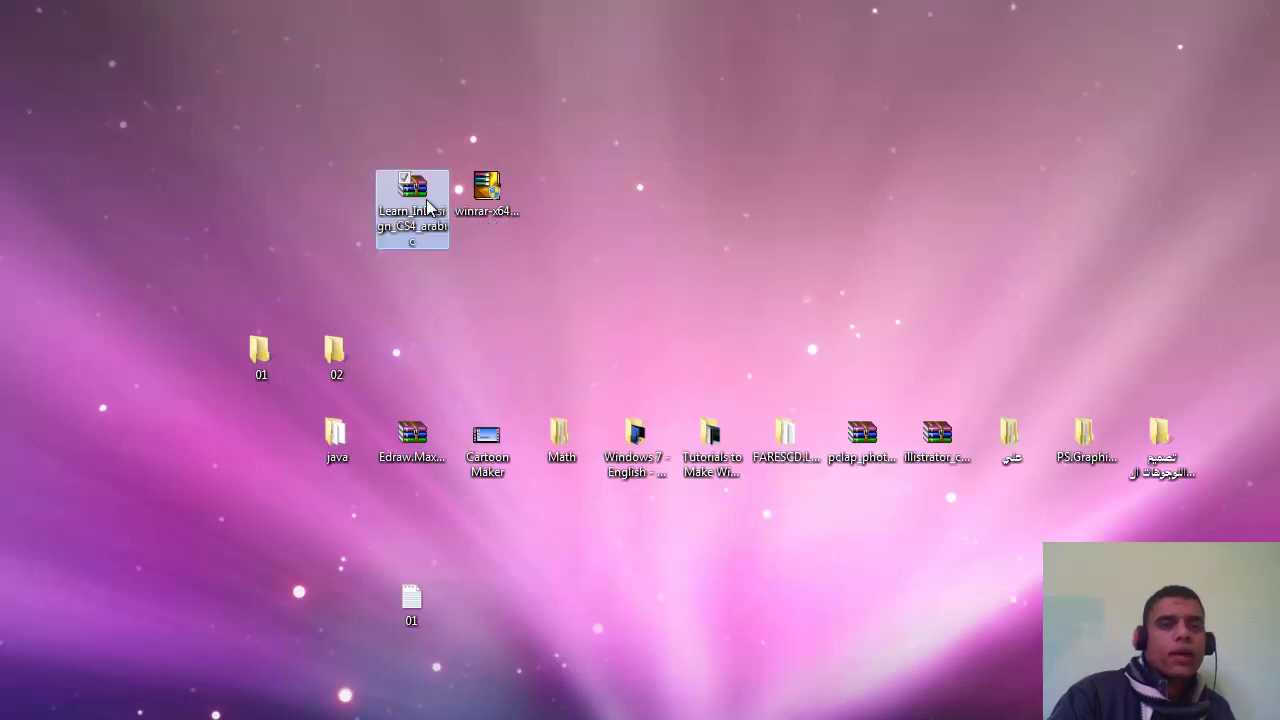
right_click(427, 205)
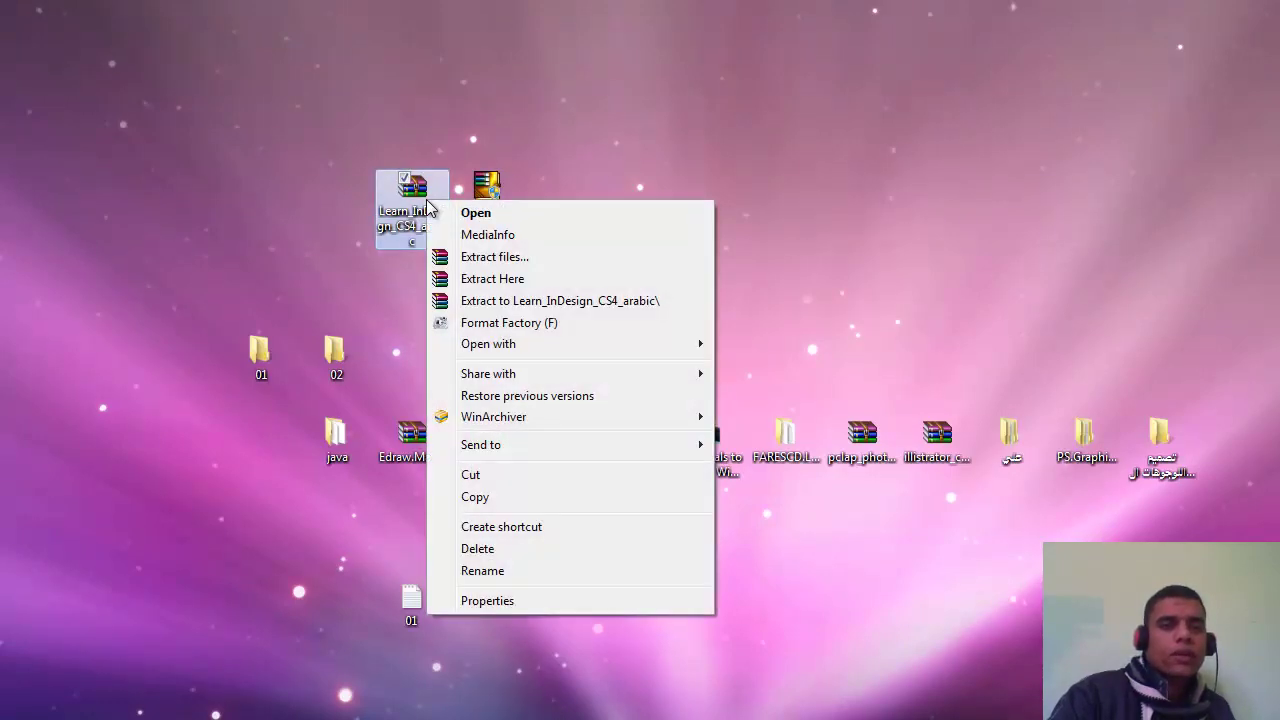
click(520, 261)
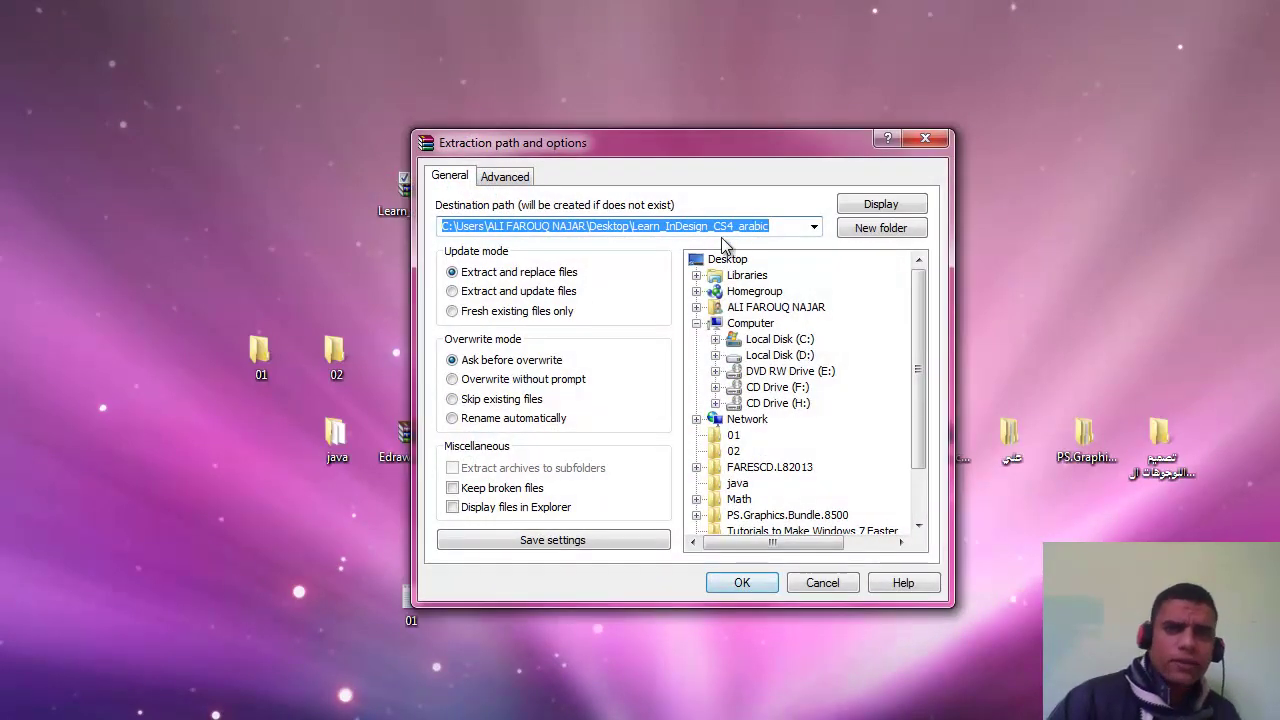
drag(598, 143, 671, 66)
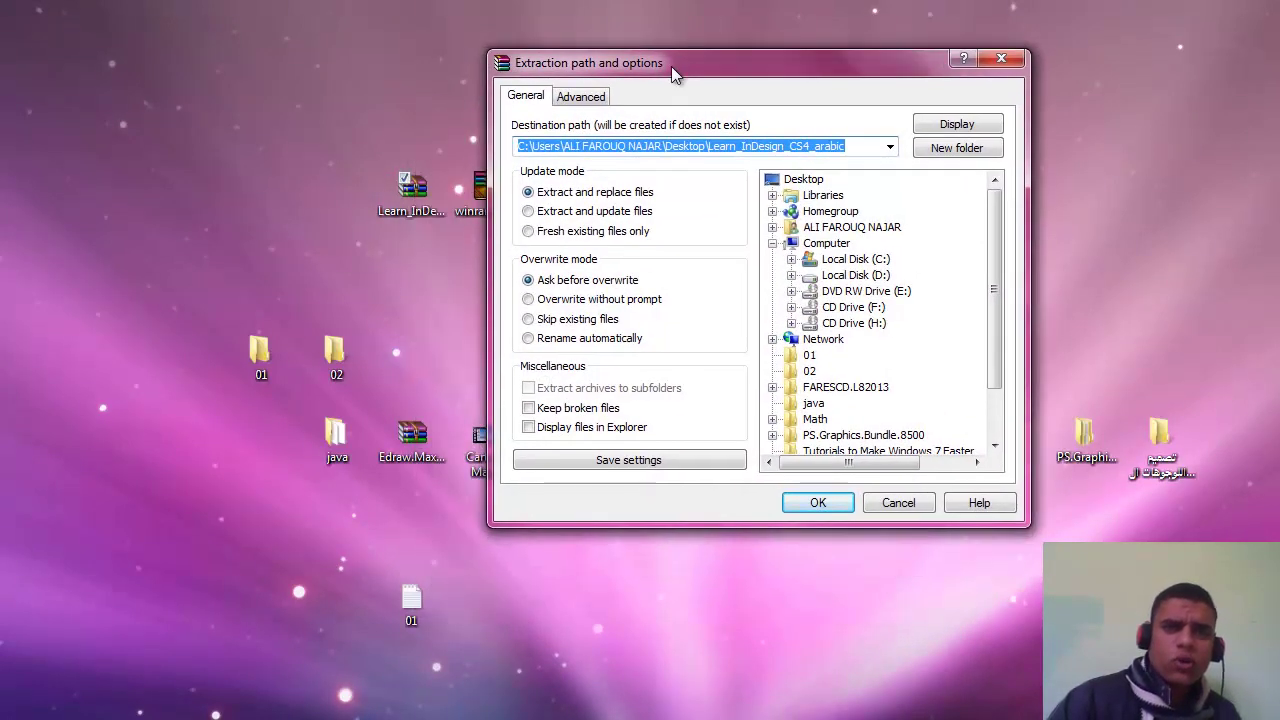
click(850, 146)
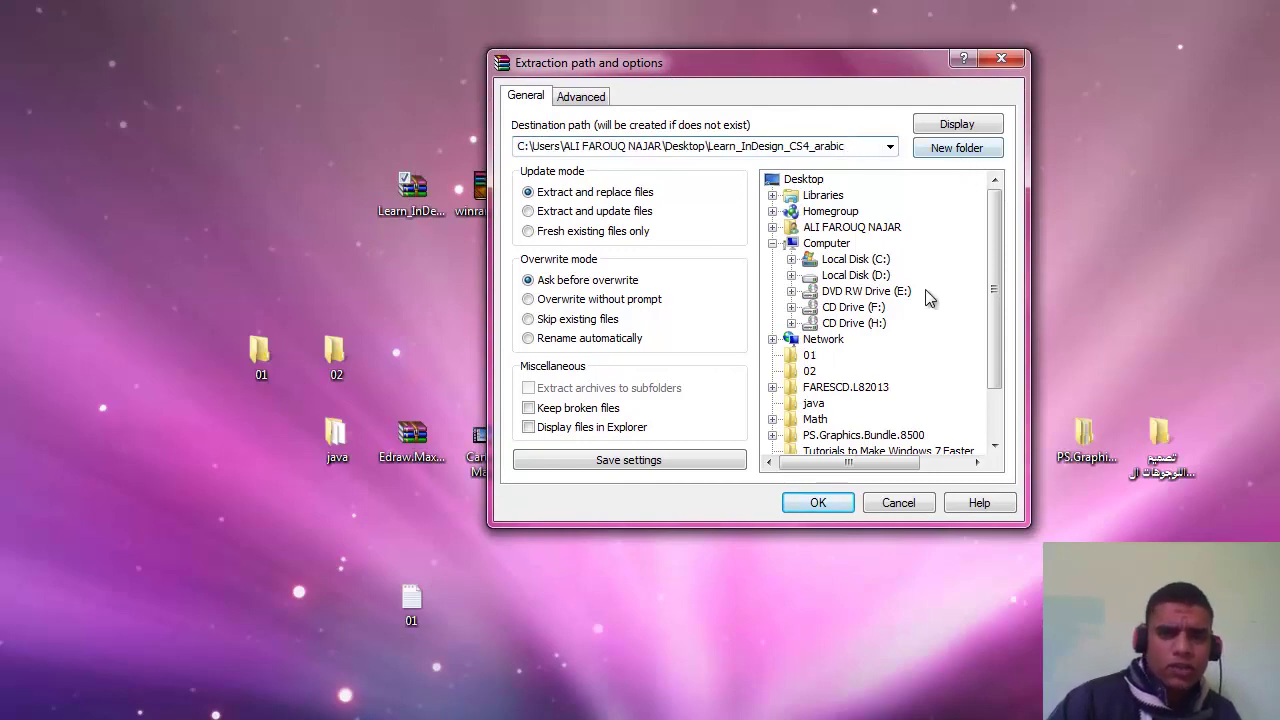
click(868, 508)
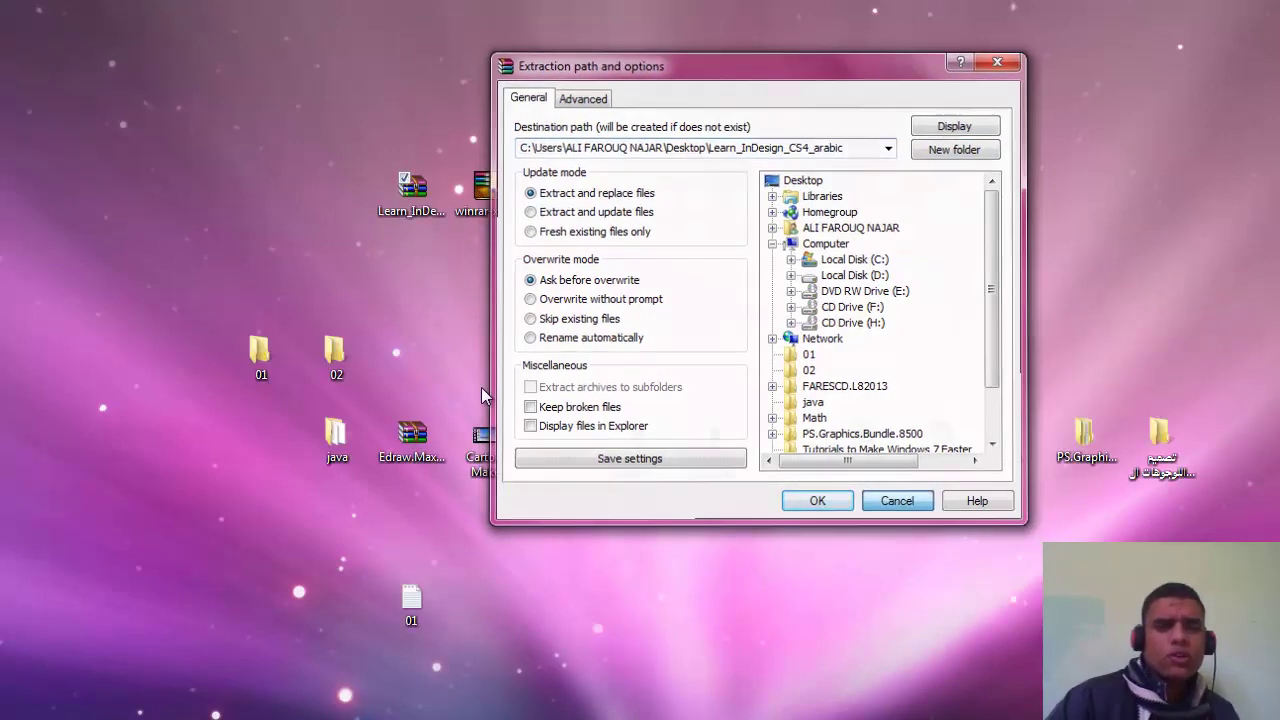
Extract the Learn_InDesign_CS4_arabic archive directly onto the desktop, entering the archive password copied from its comment.
right_click(410, 205)
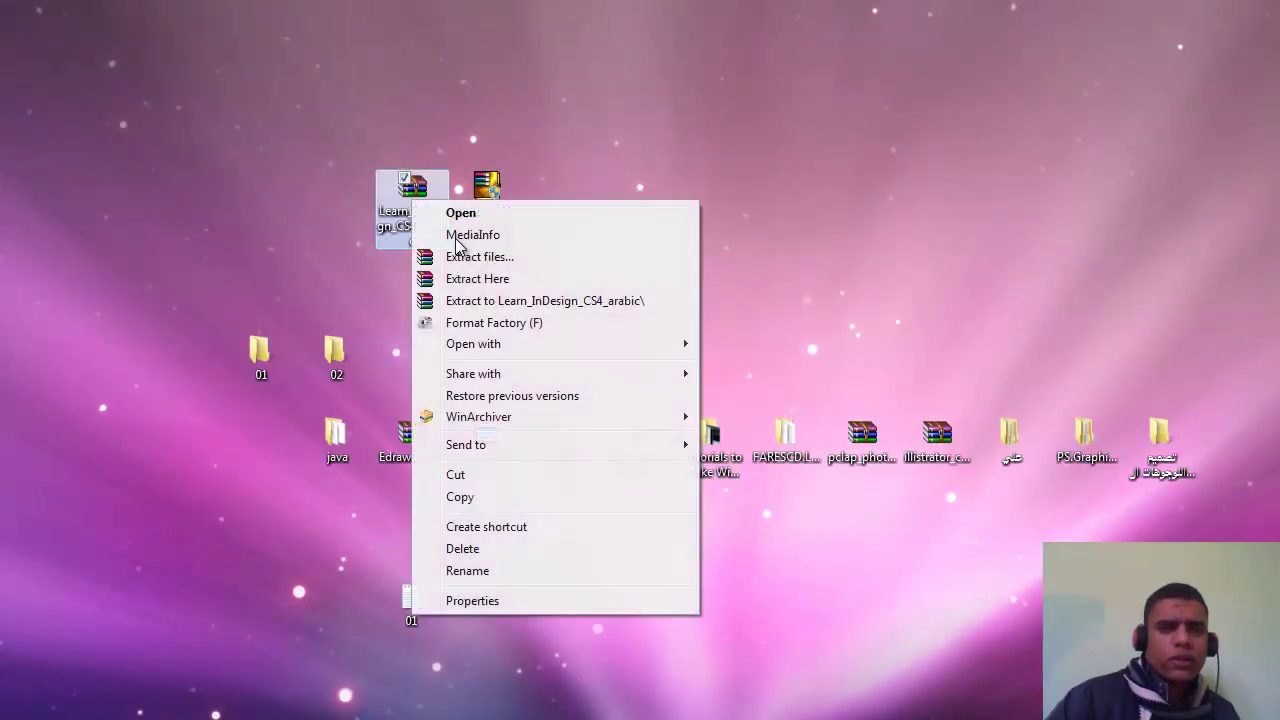
click(490, 281)
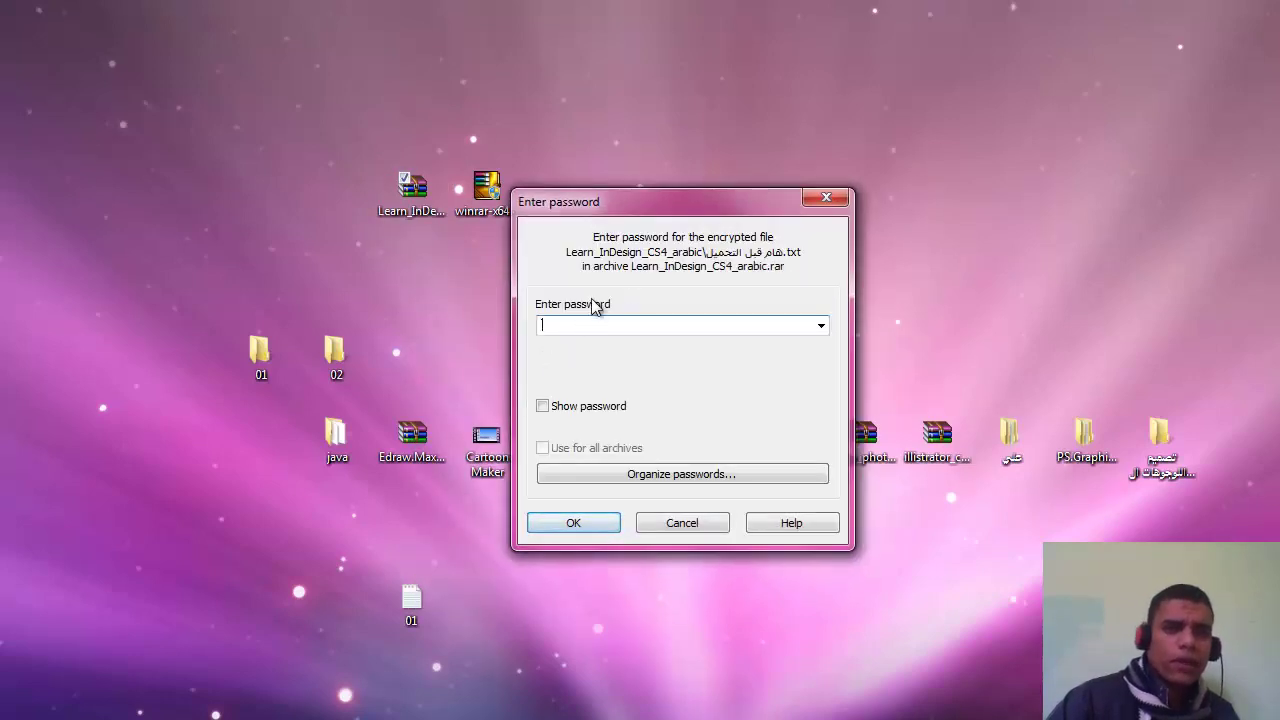
click(438, 212)
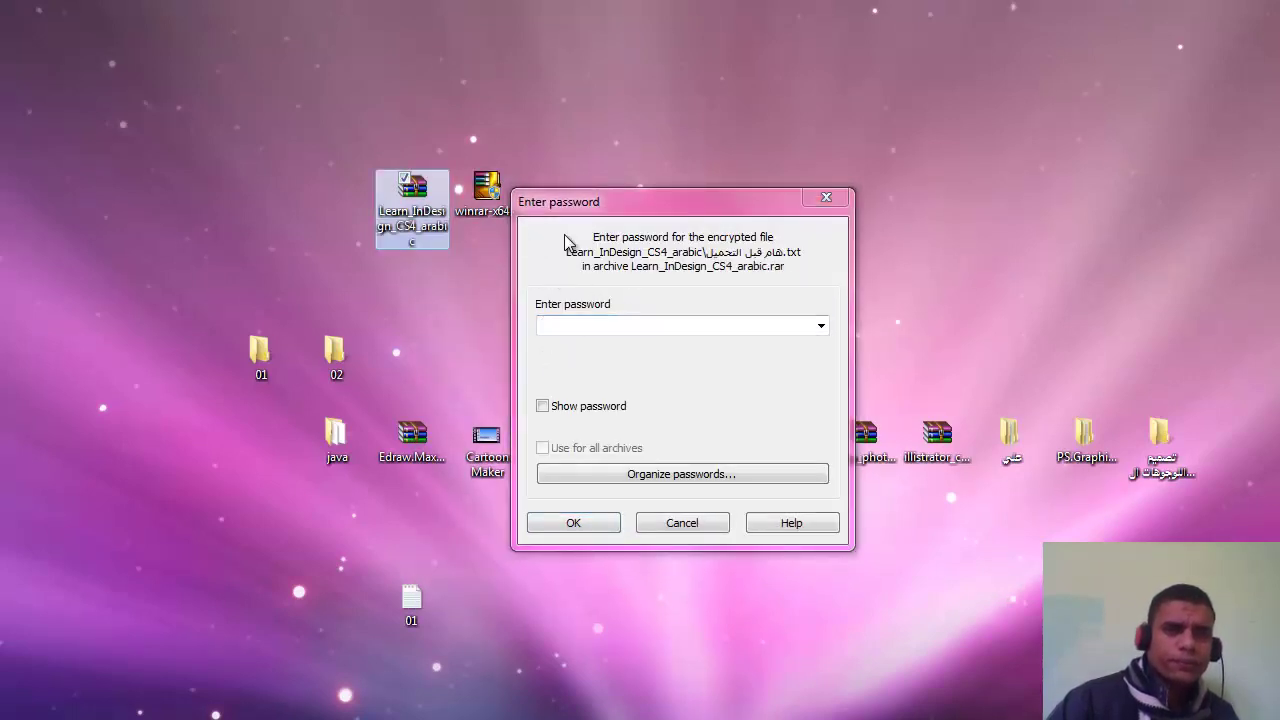
double_click(412, 196)
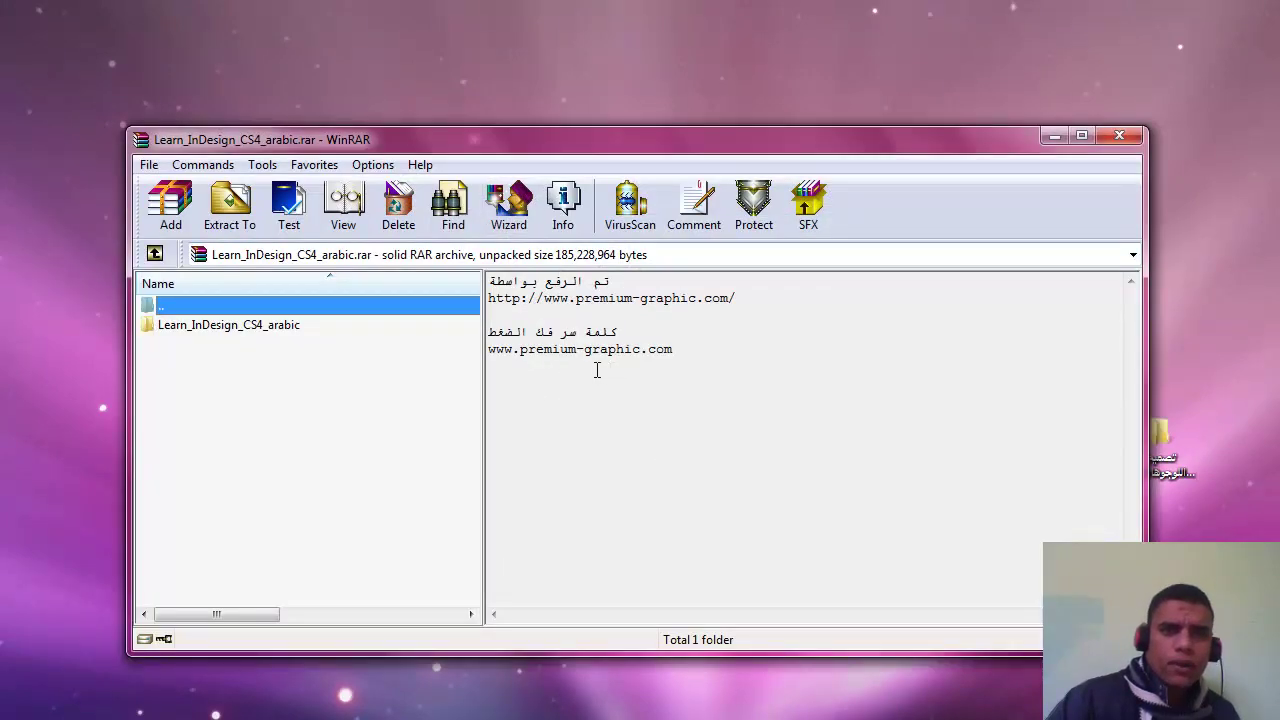
drag(491, 346, 661, 351)
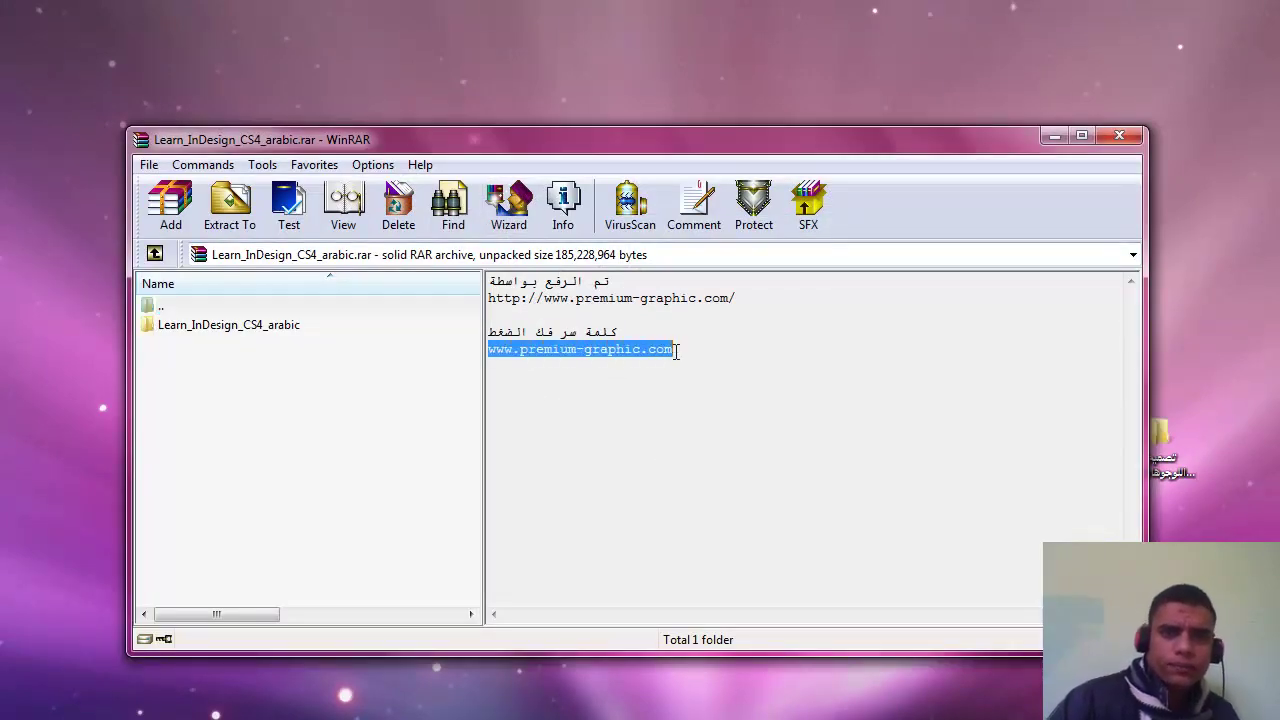
click(1141, 134)
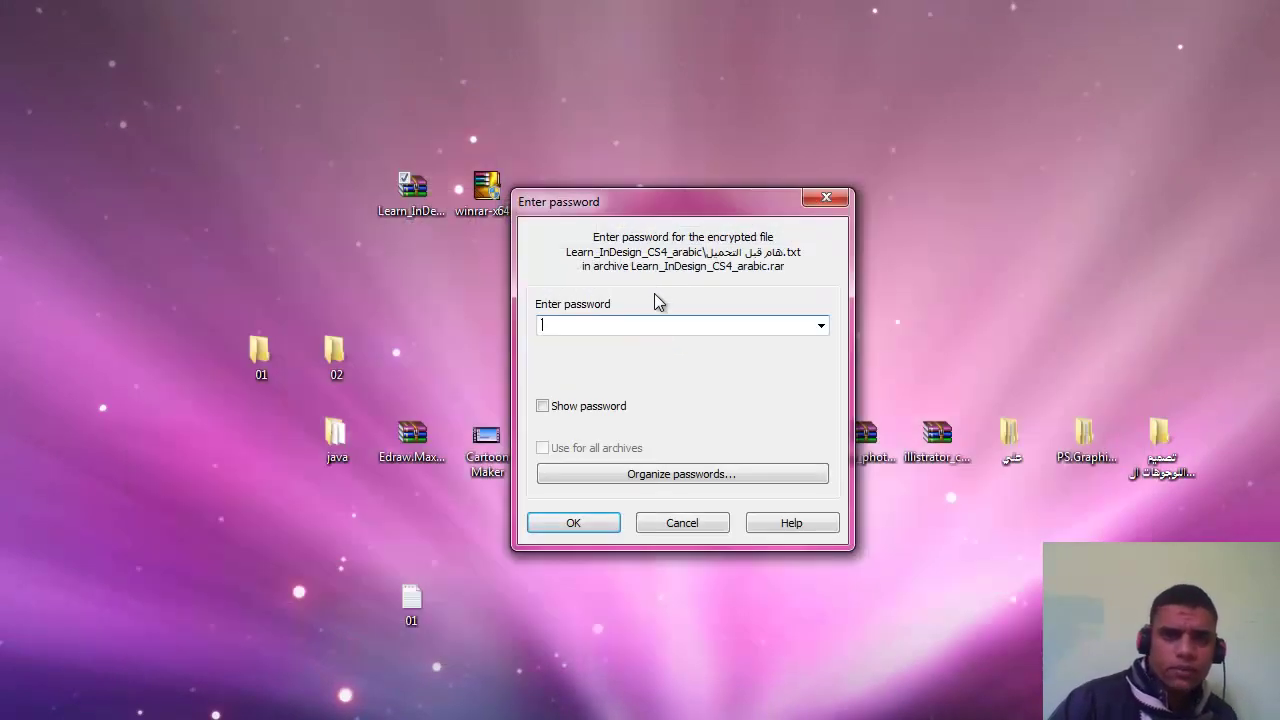
click(650, 306)
key(ctrl+v)
click(586, 523)
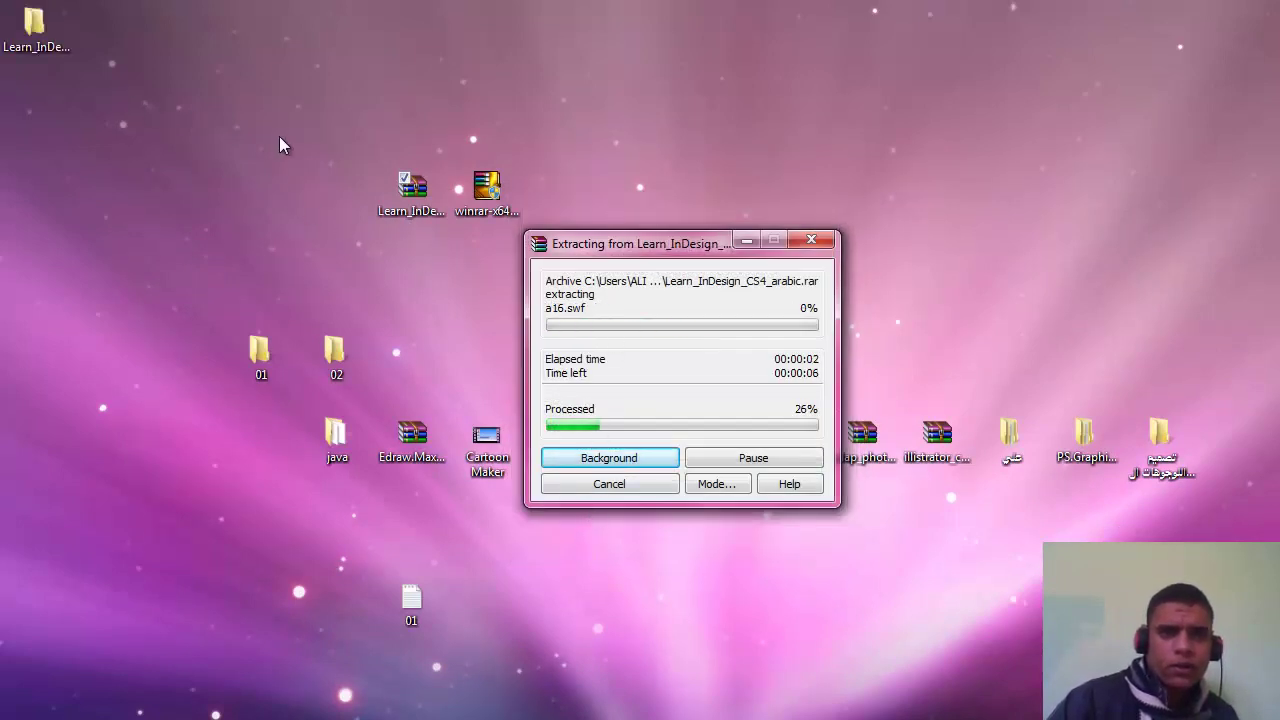
Open the extracted Learn_InDesign_CS4_arabic folder, look through its files and close it.
click(54, 57)
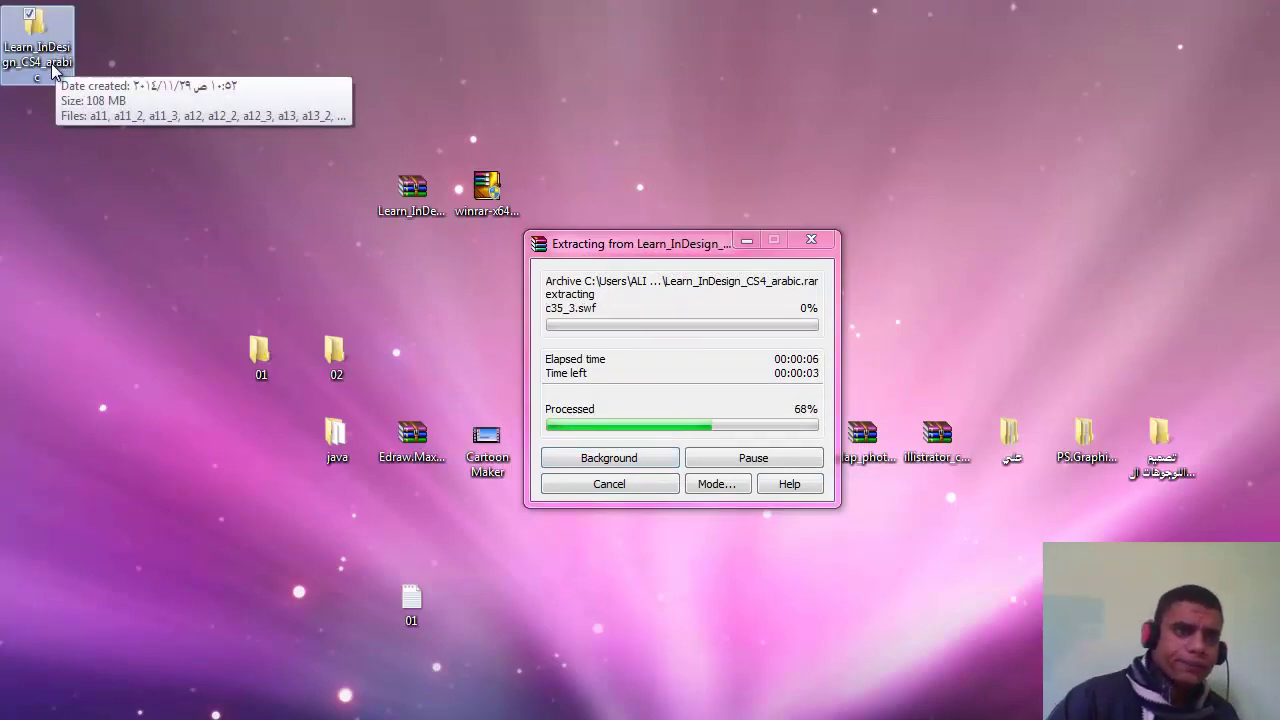
key(Return)
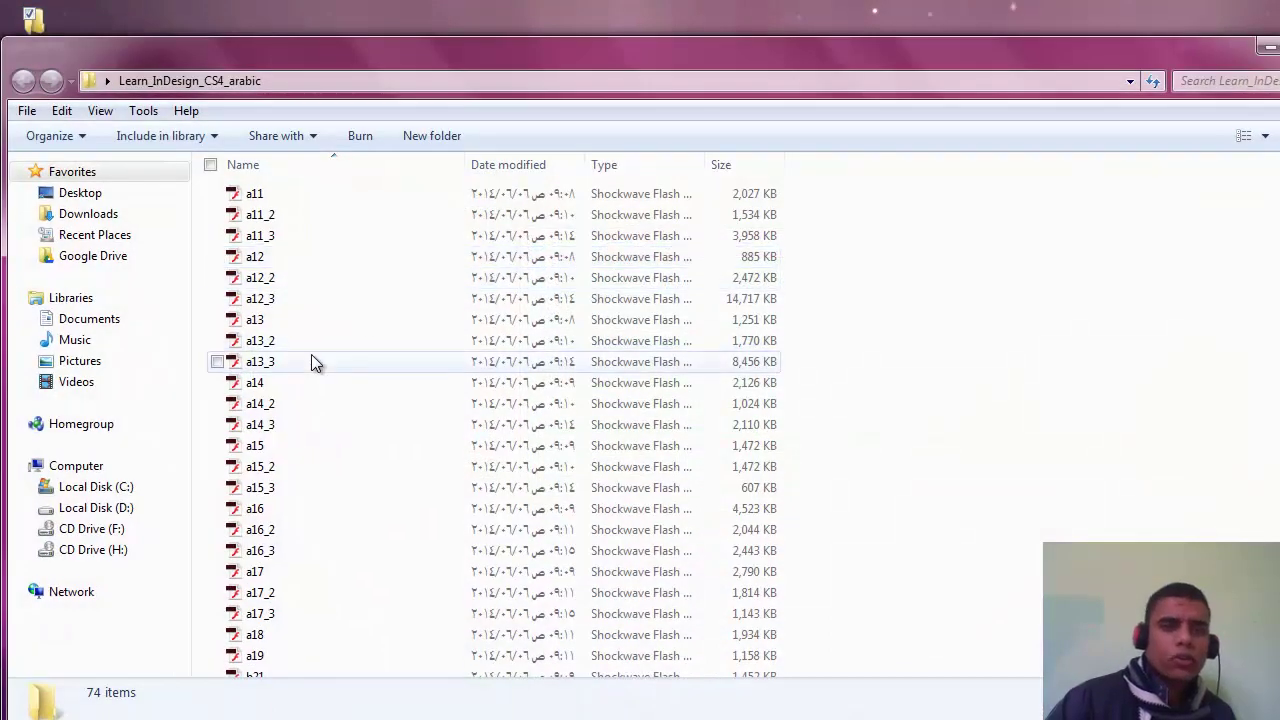
scroll(500, 440, down, 7)
click(774, 398)
scroll(774, 400, down, 4)
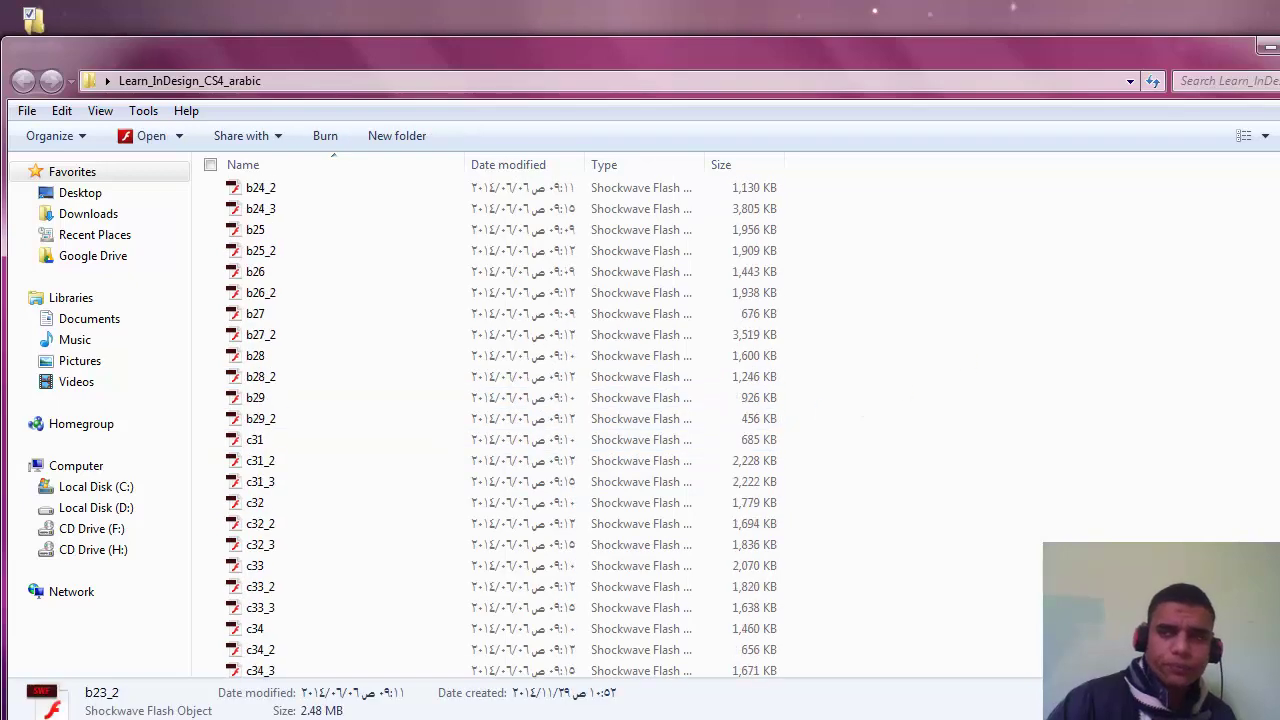
key(alt+F4)
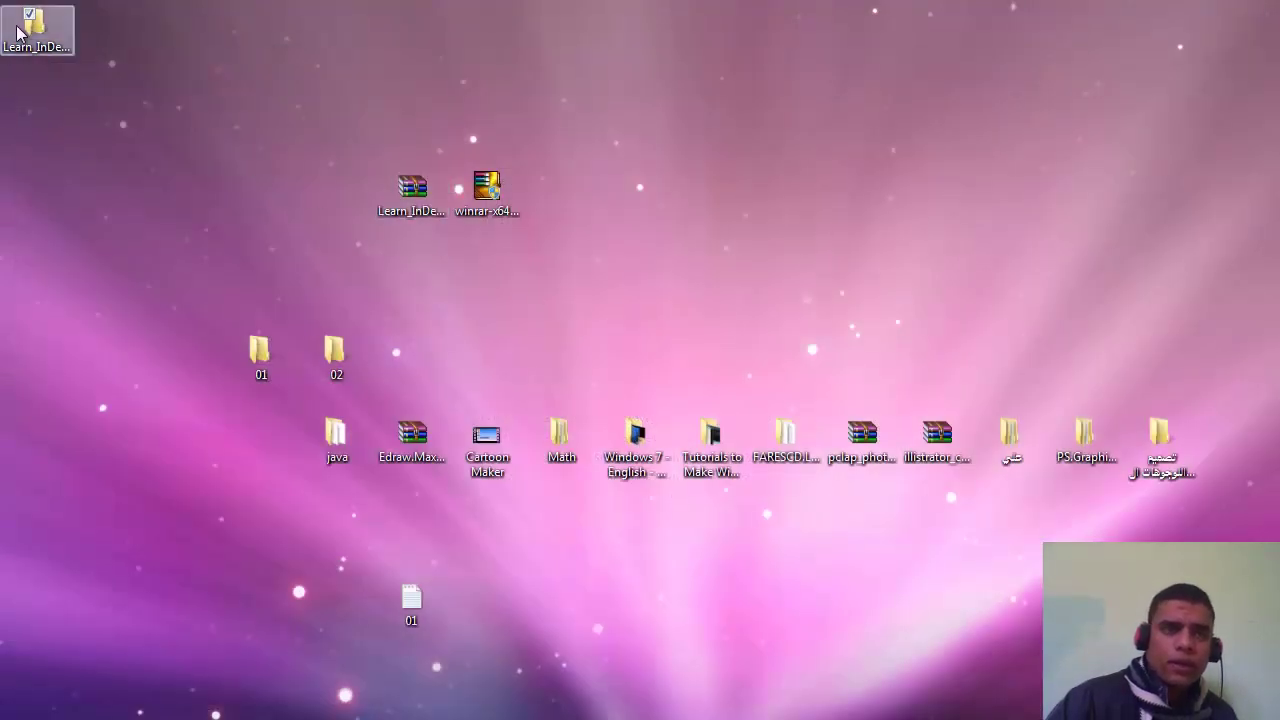
Move the extracted Learn_InDesign_CS4_arabic folder across the desktop to the area near its archive.
click(416, 203)
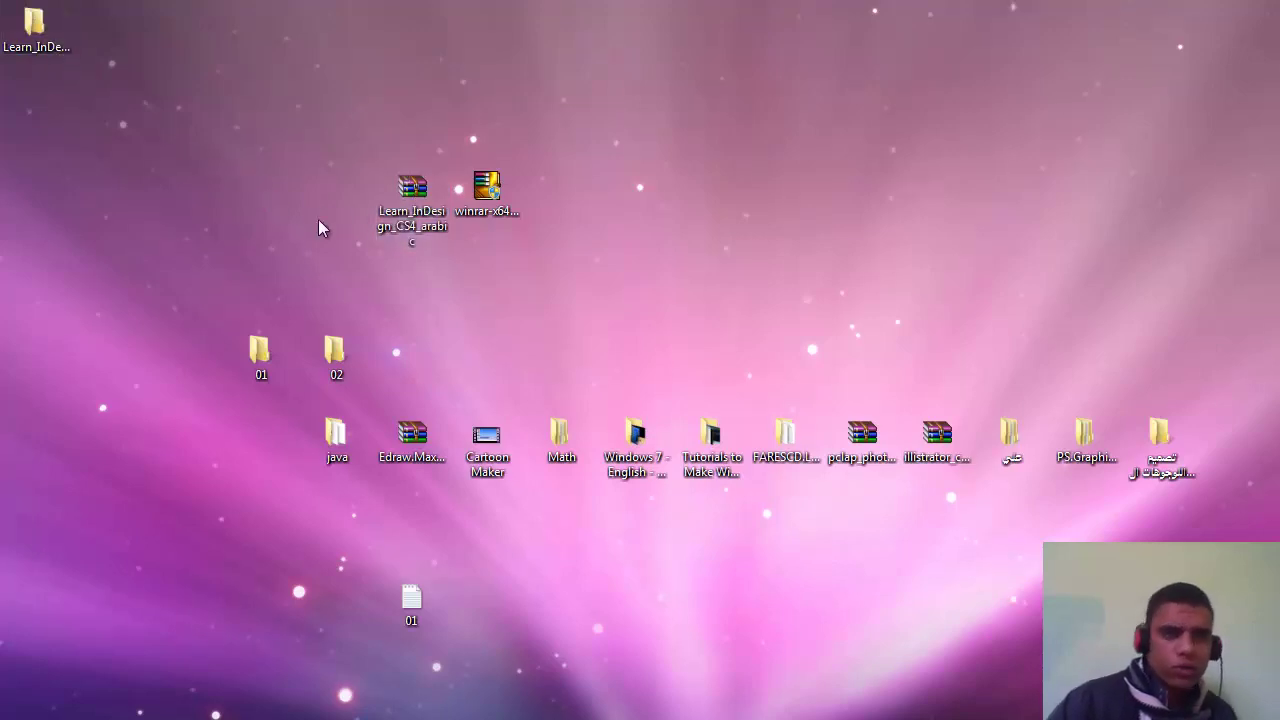
right_click(426, 213)
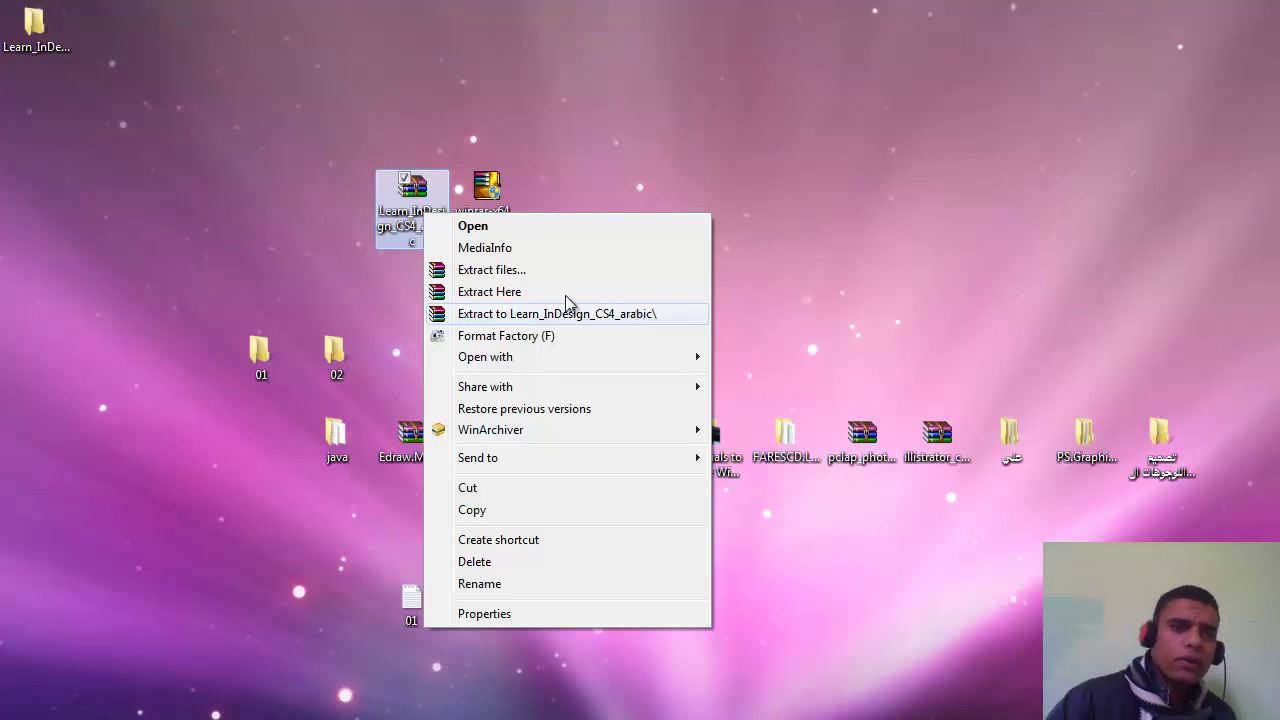
click(52, 36)
drag(52, 36, 282, 195)
Extract the archive again with Extract to Learn_InDesign_CS4_arabic\, entering the archive password.
right_click(412, 213)
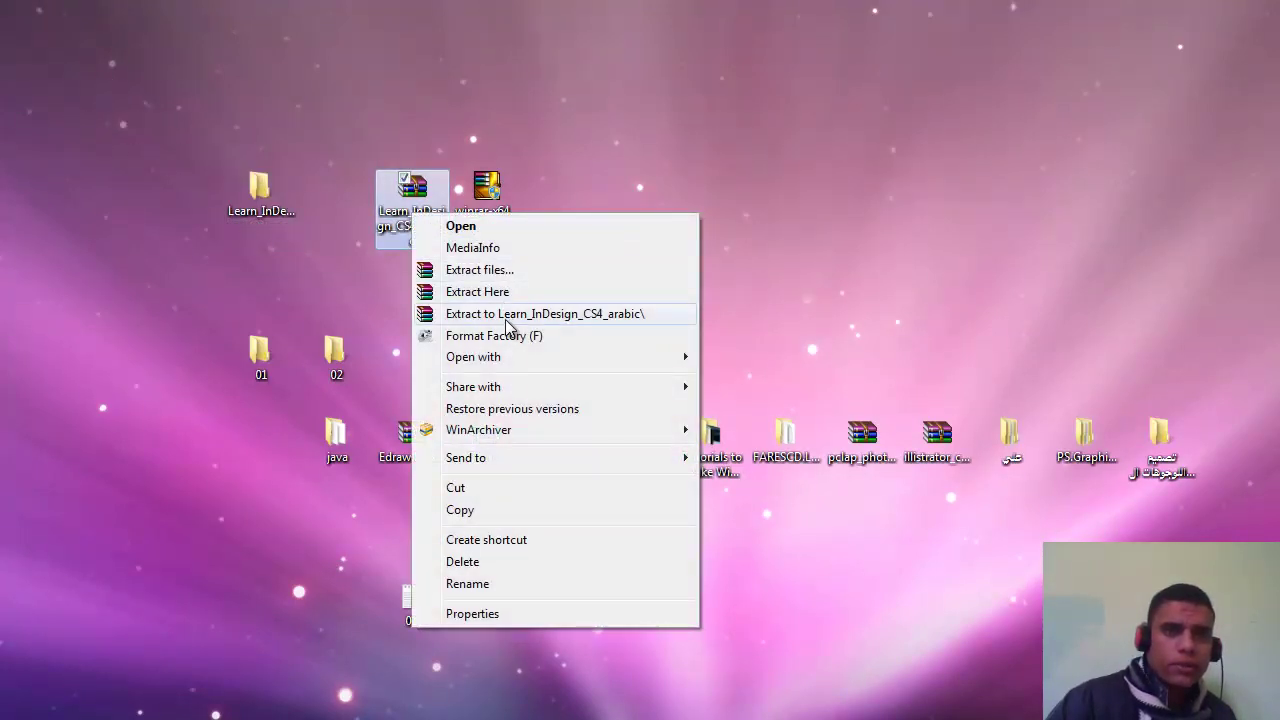
click(505, 313)
key(ctrl+v)
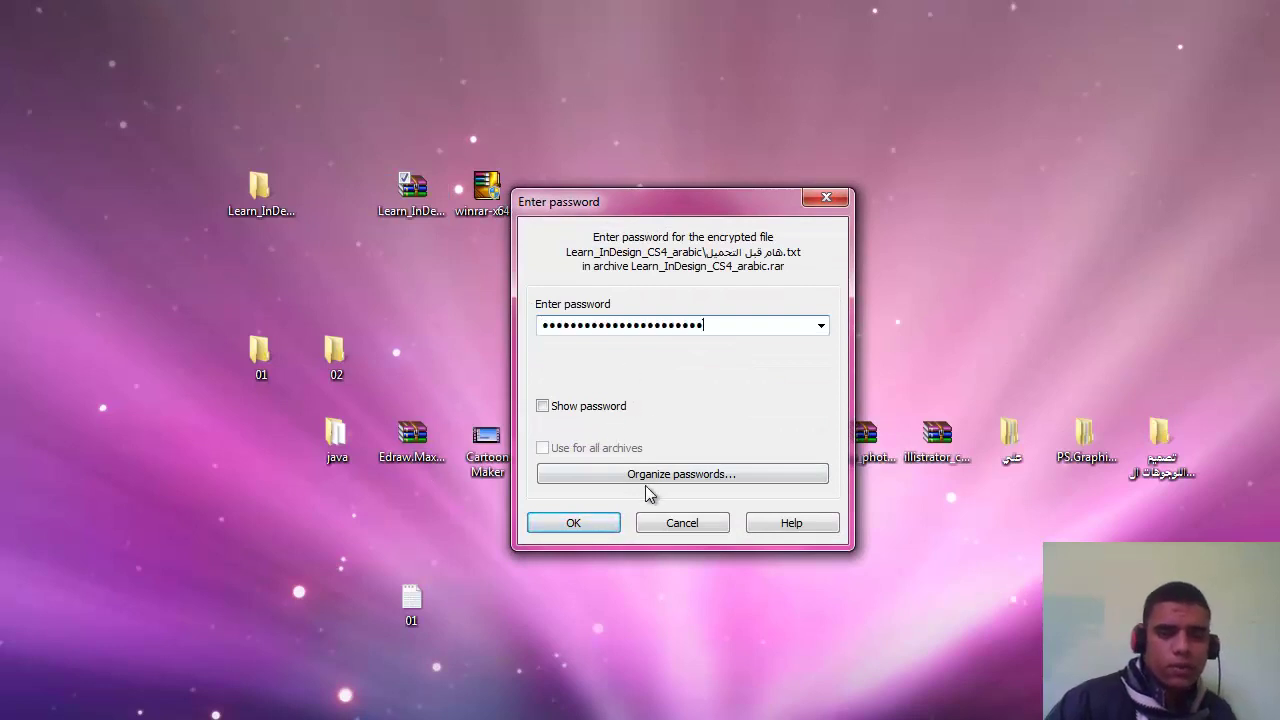
click(597, 522)
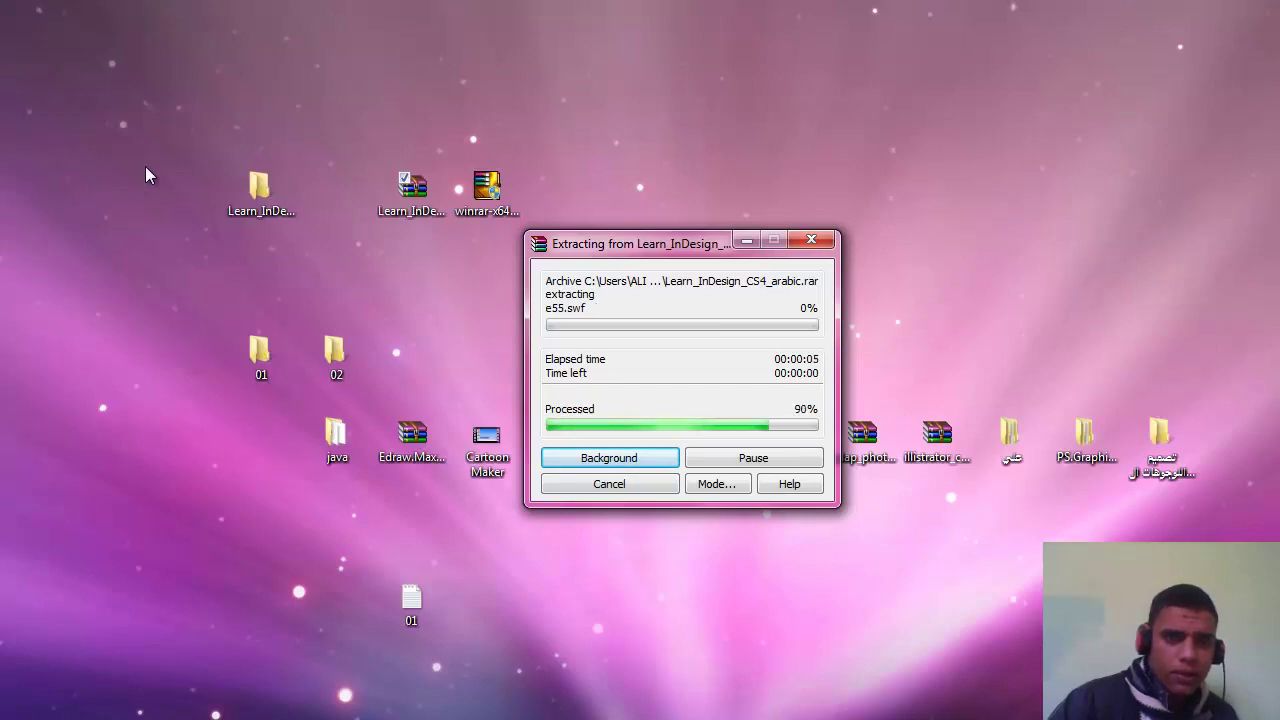
Open the desktop Learn_InDesign_CS4_arabic folder and check the contents of its nested subfolder of the same name.
click(288, 204)
double_click(287, 203)
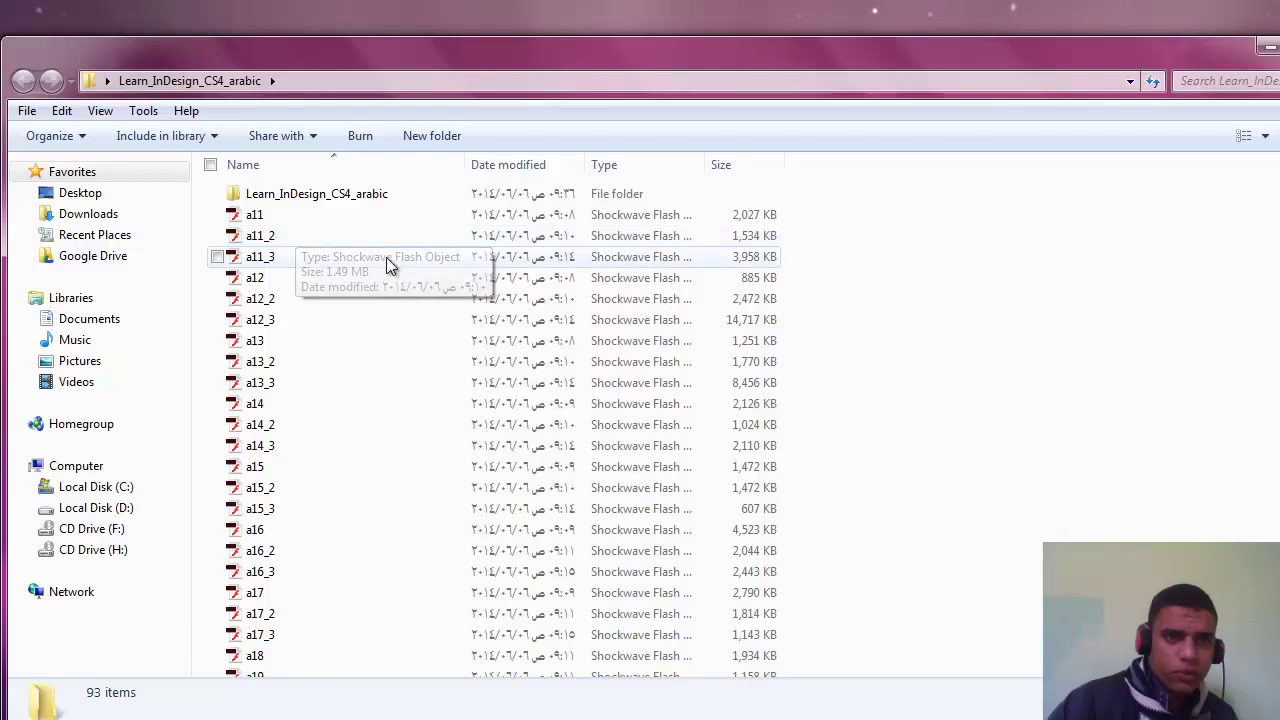
double_click(319, 194)
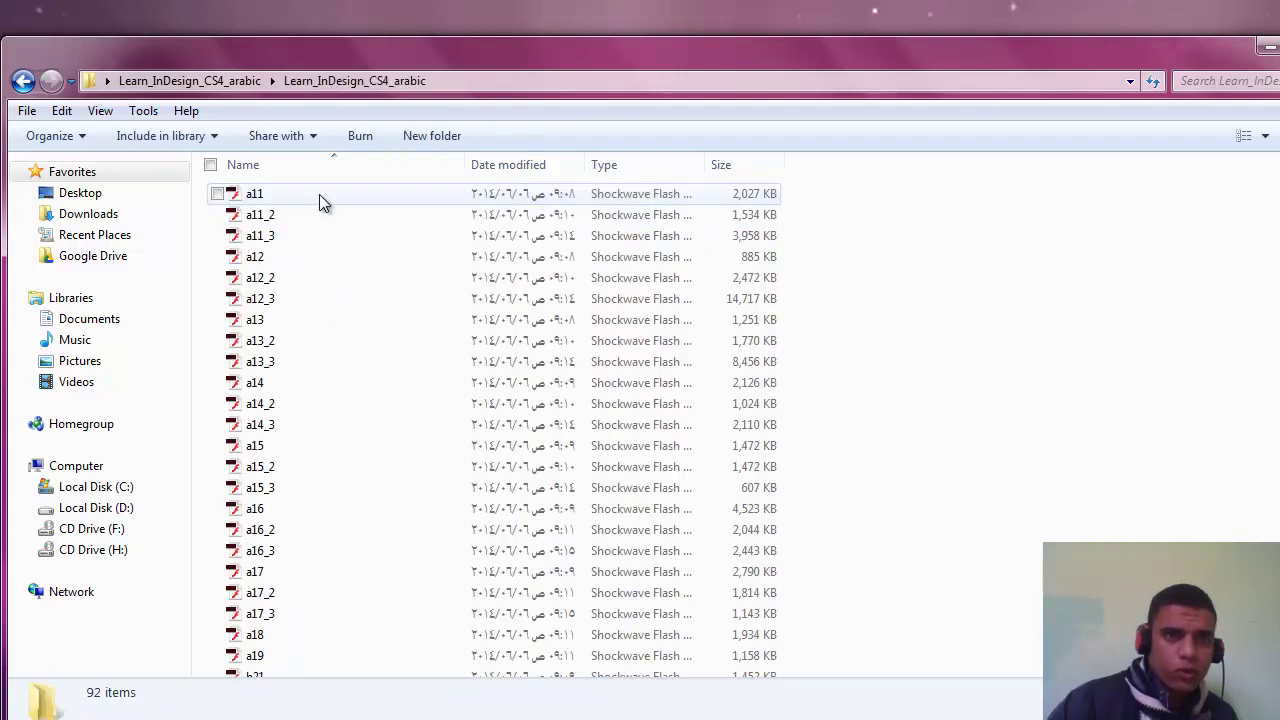
click(23, 81)
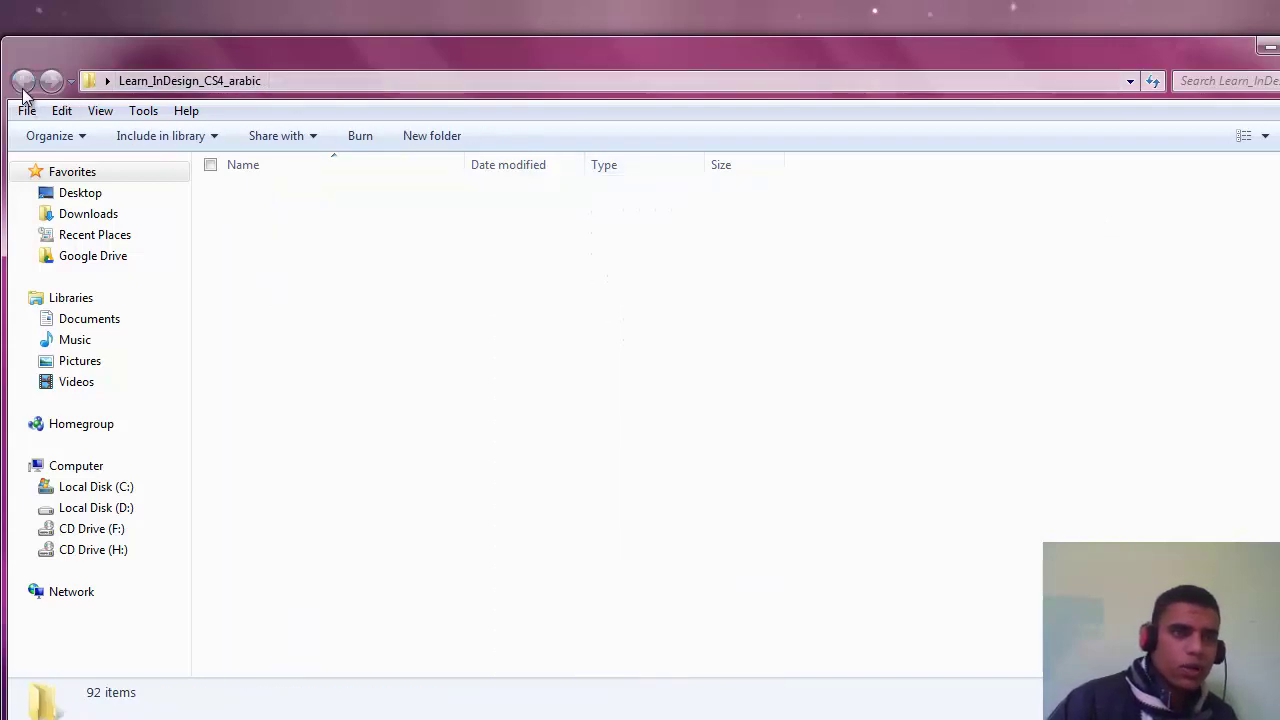
key(alt+F4)
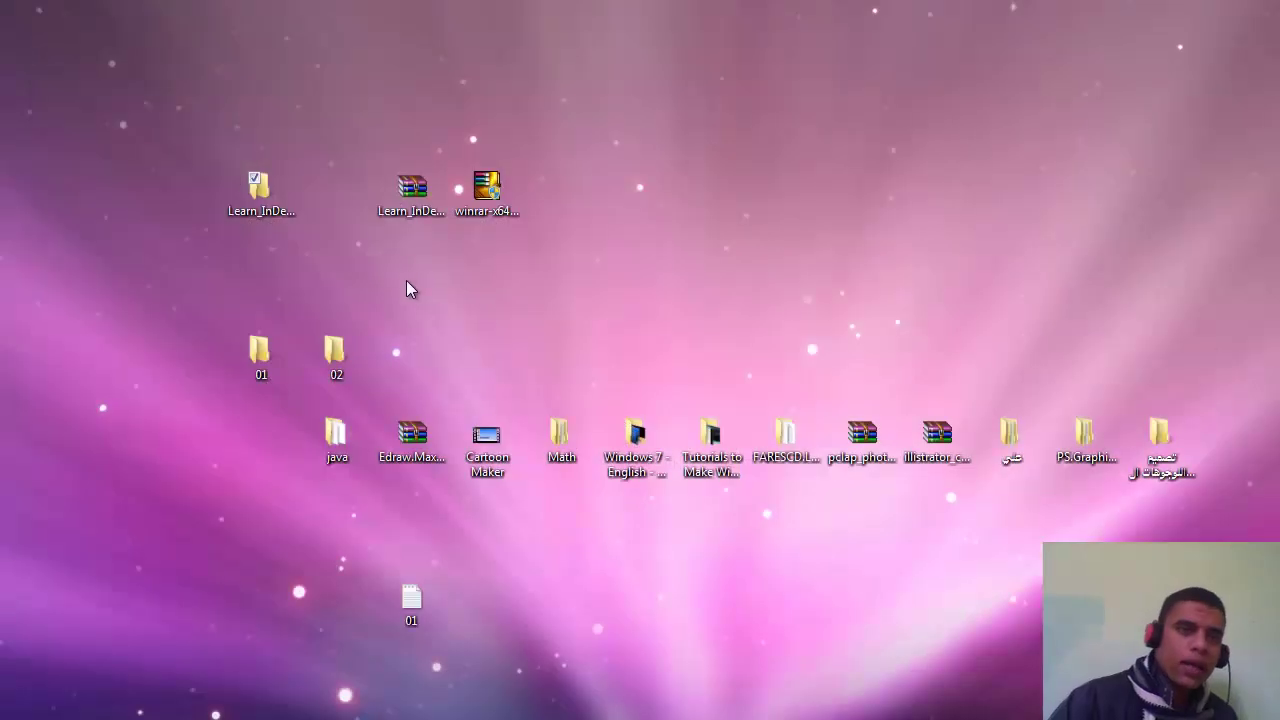
Review the commands available for the nested Learn_InDesign_CS4_arabic folder and the extraction commands available for the desktop archive.
double_click(260, 196)
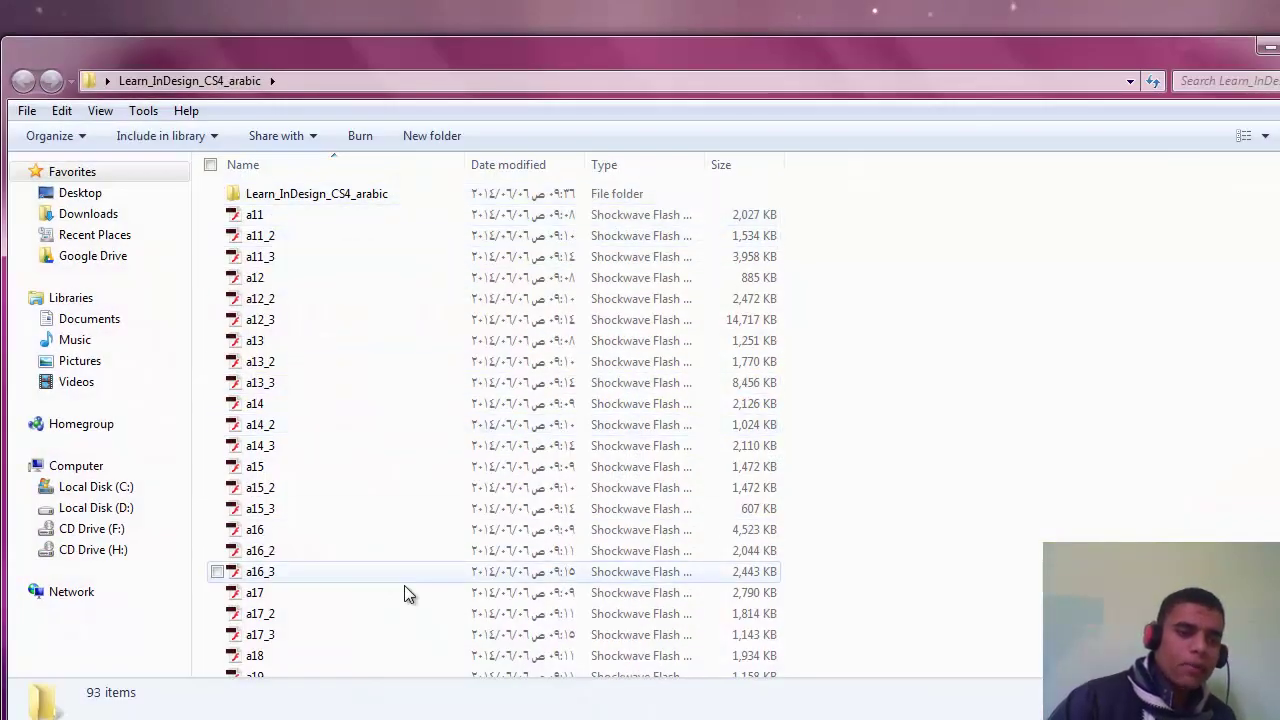
right_click(273, 198)
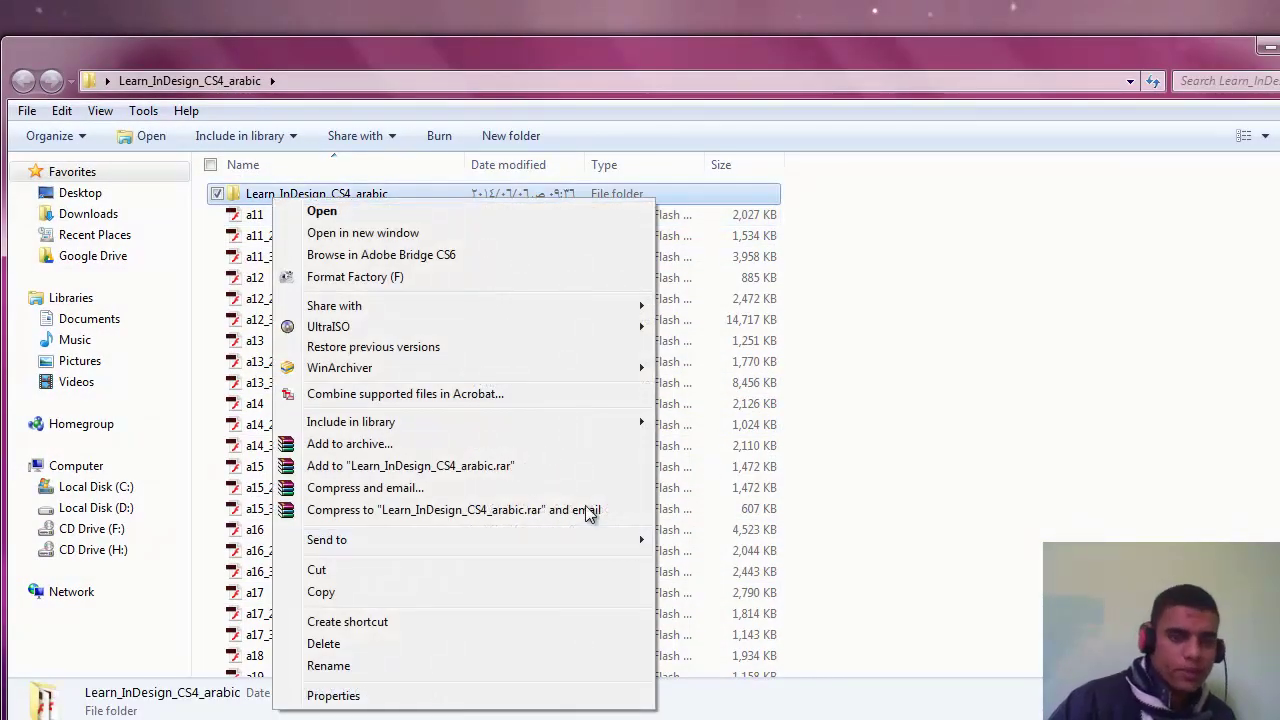
click(864, 393)
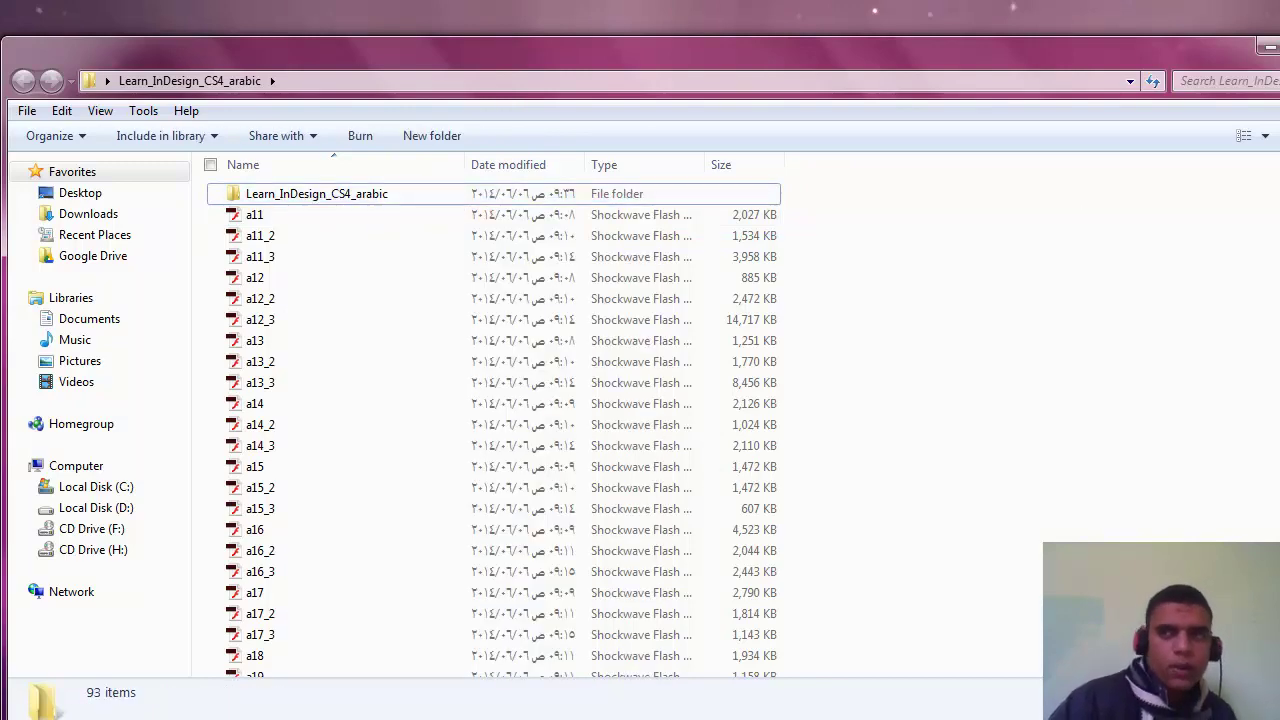
key(alt+F4)
click(410, 190)
right_click(400, 192)
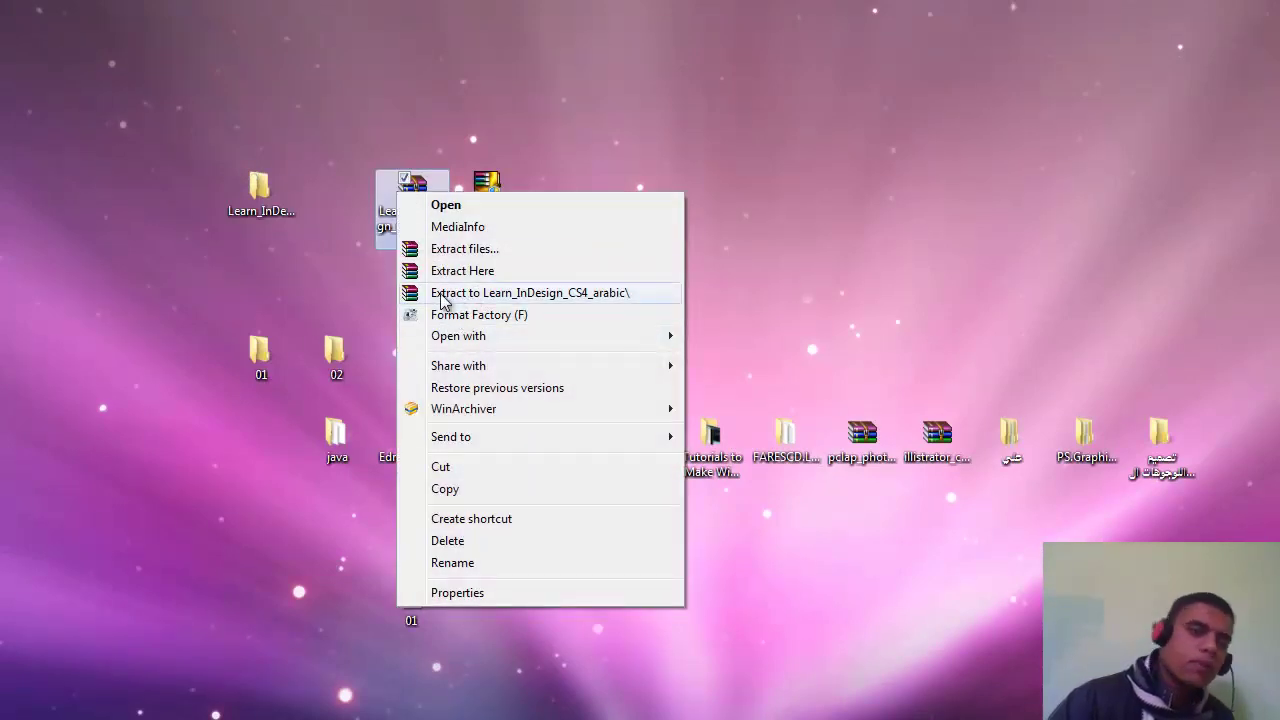
click(311, 306)
Permanently delete the extracted Learn_InDesign_CS4_arabic folder from the desktop.
drag(295, 105, 182, 310)
key(shift+Delete)
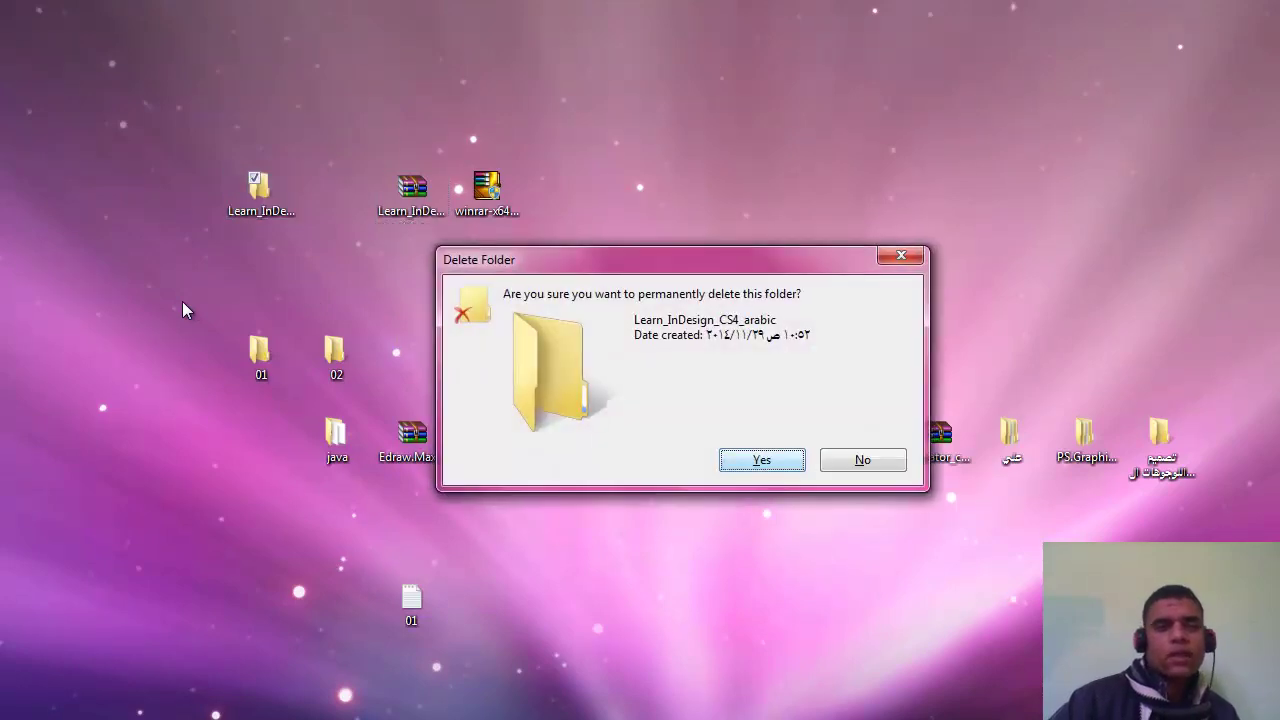
key(Return)
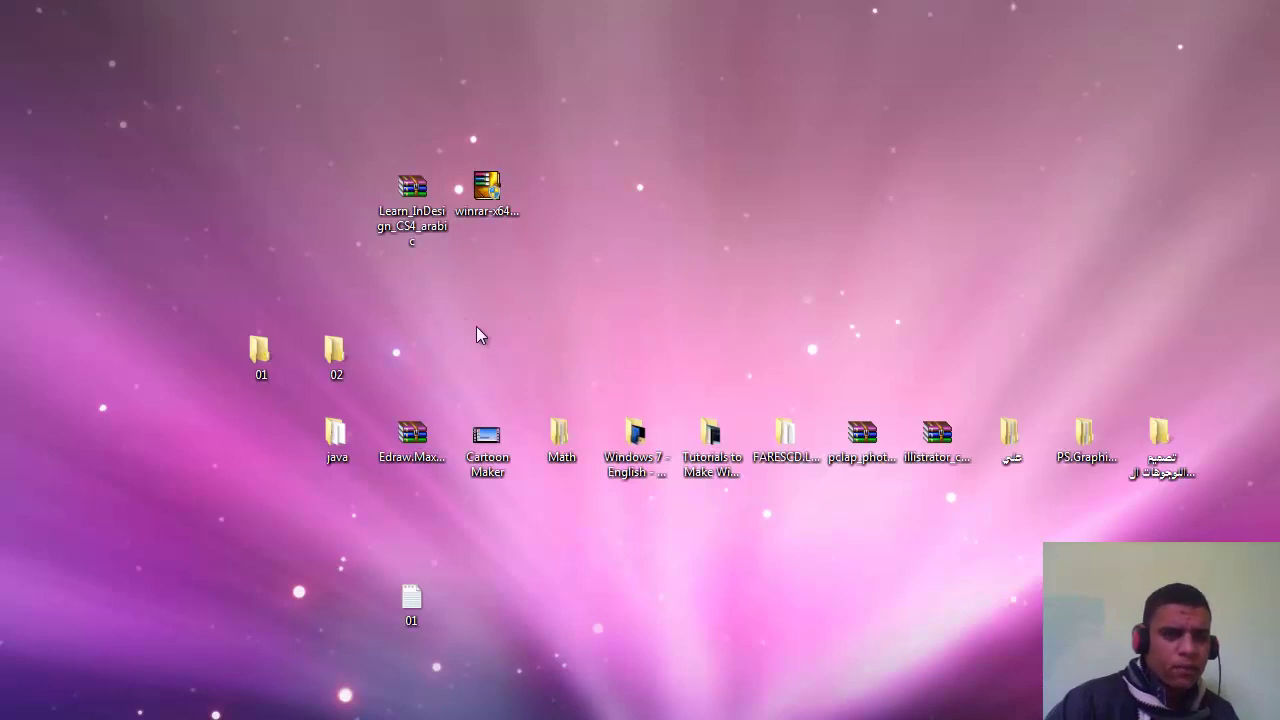
Compress the winrar-x64-52b4 installer into a RAR archive with Normal compression and no password, and place the archive beside the installer on the desktop.
right_click(483, 214)
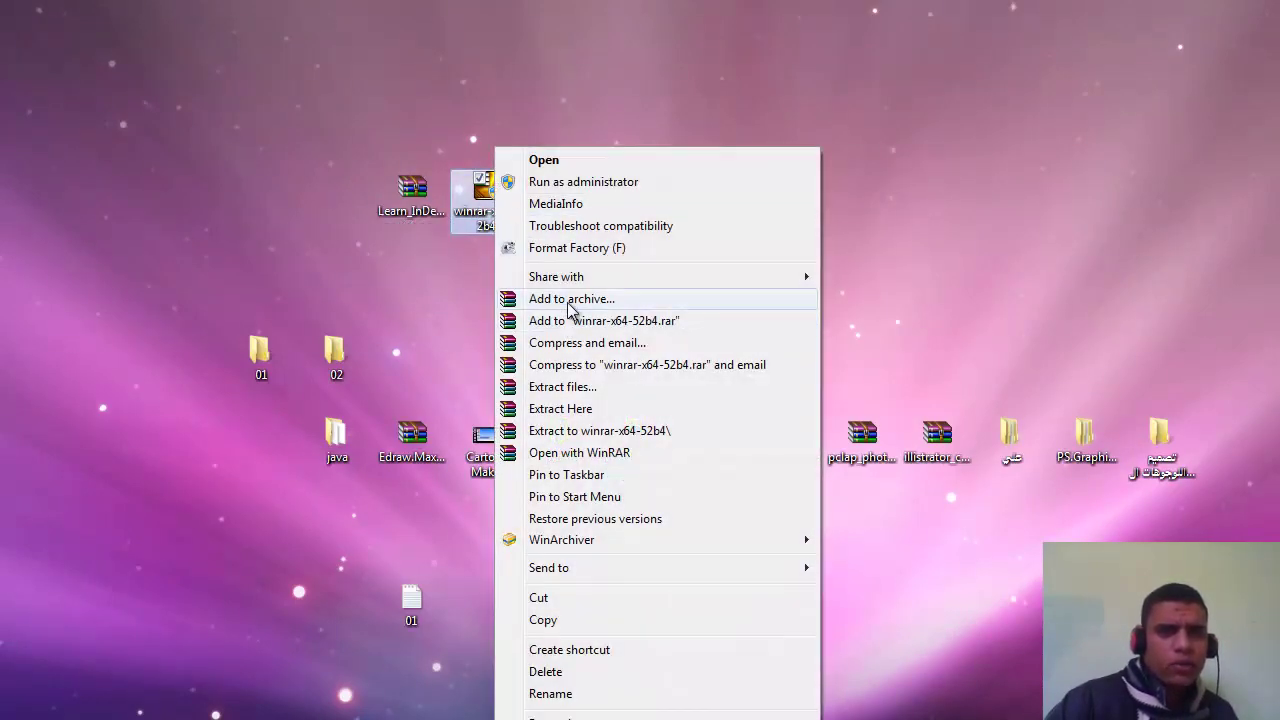
click(567, 300)
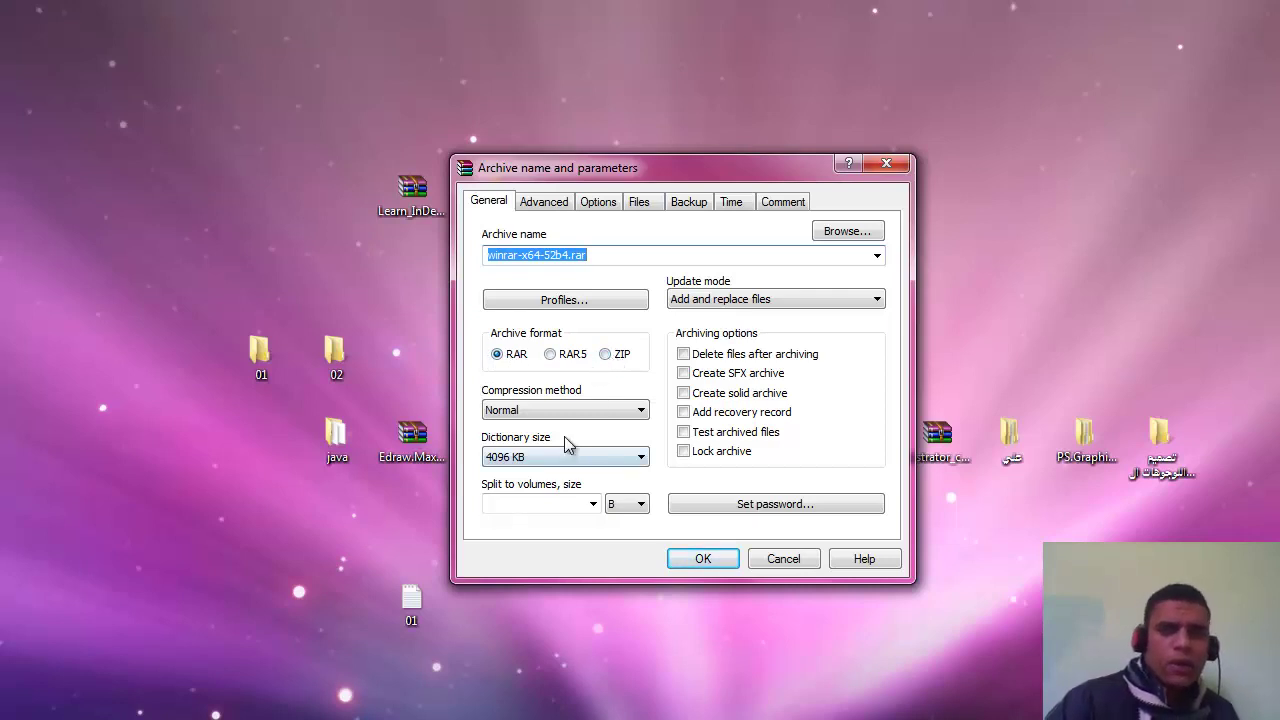
drag(700, 173, 797, 59)
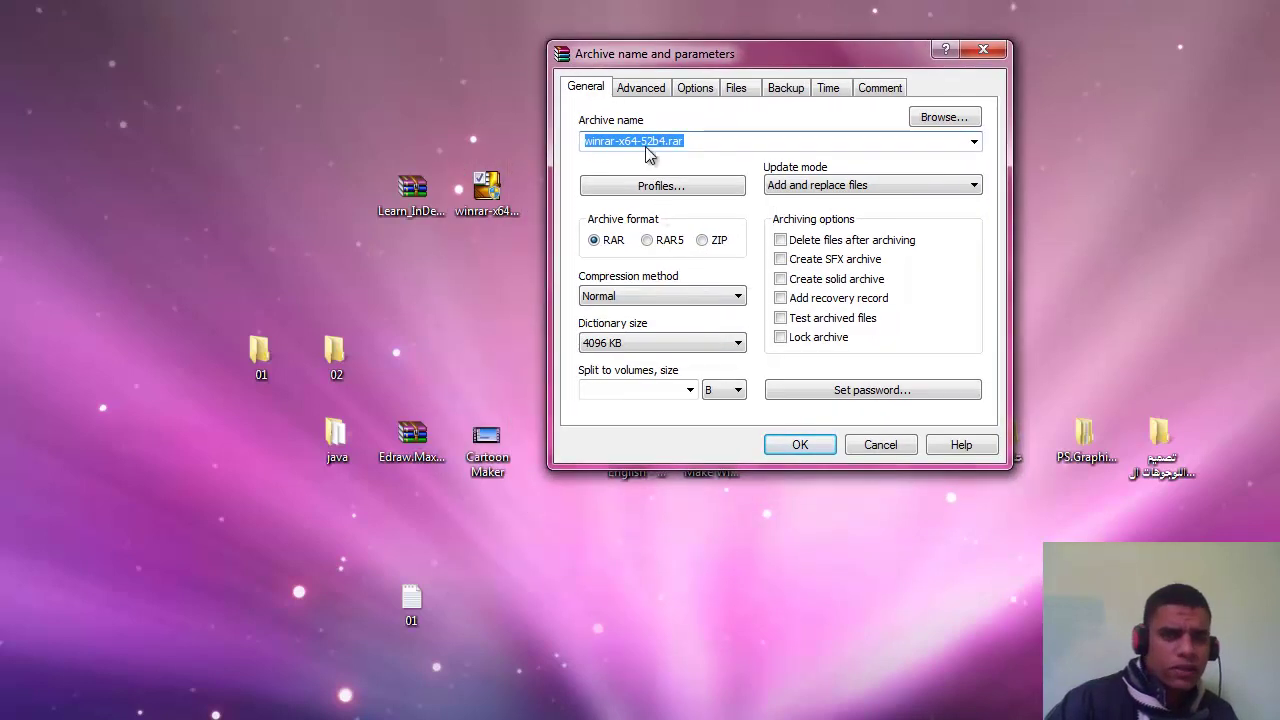
click(642, 389)
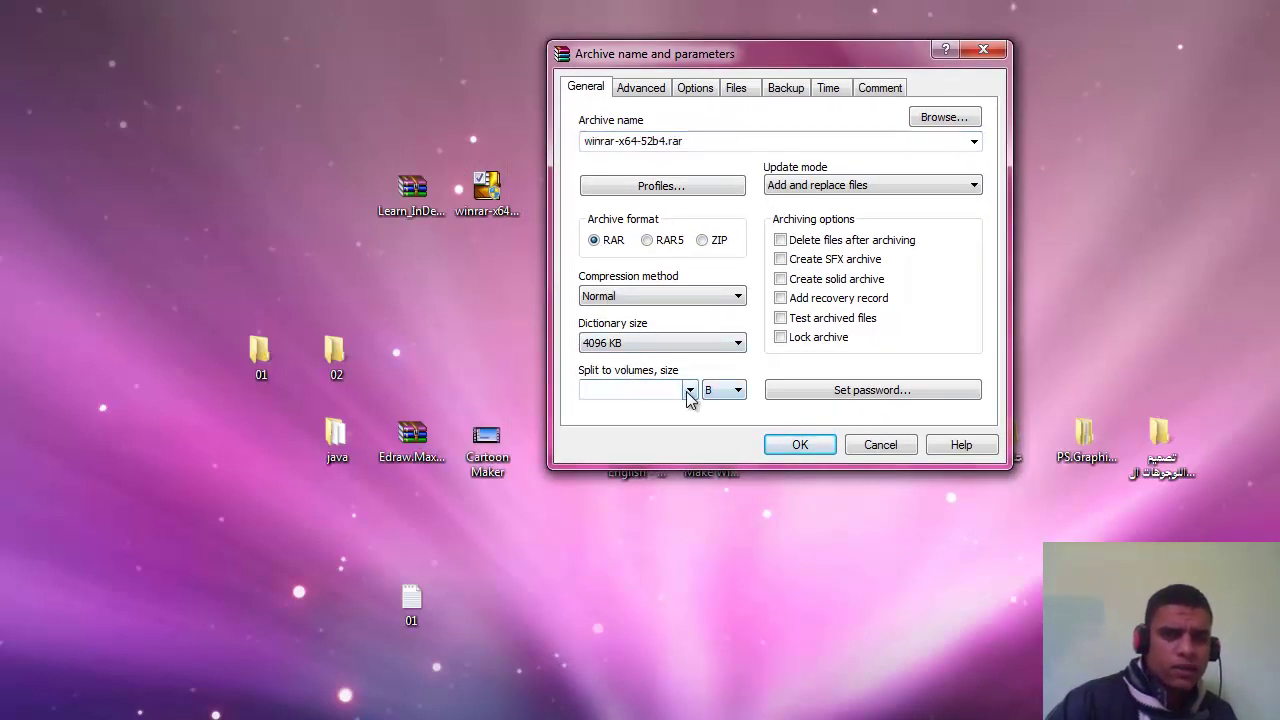
click(690, 390)
click(690, 390)
click(726, 392)
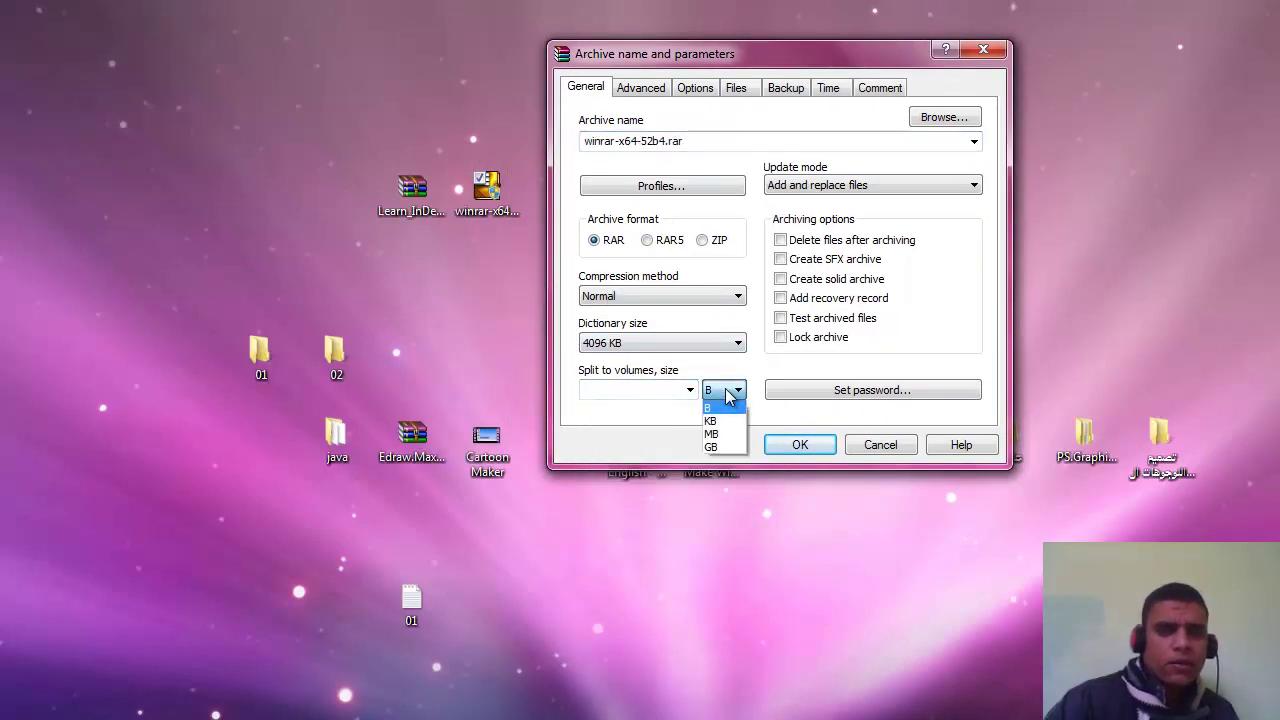
click(729, 395)
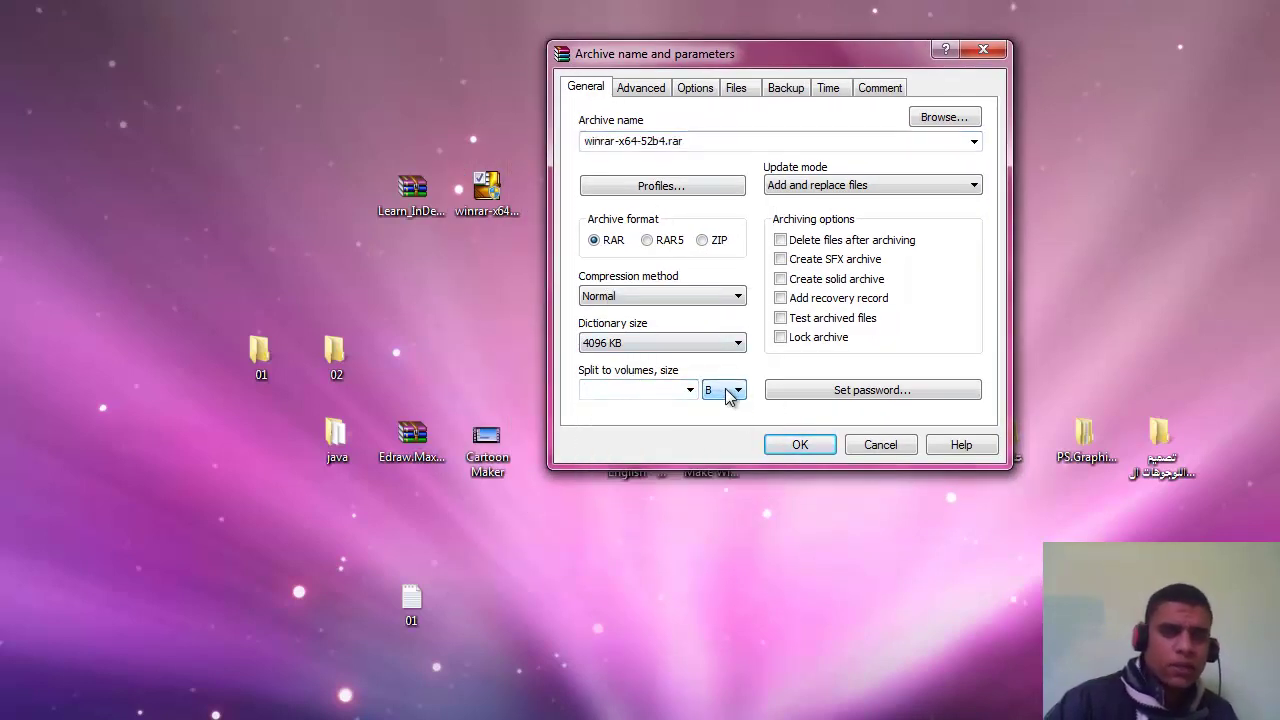
click(843, 392)
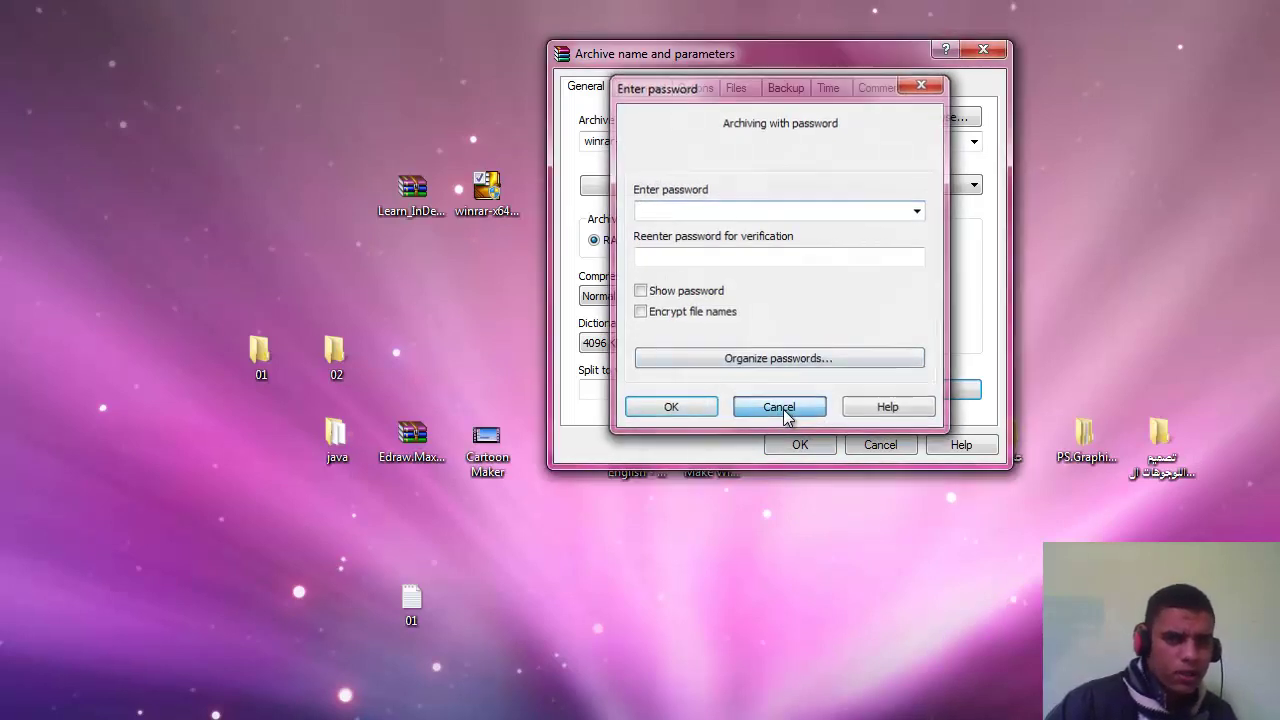
click(779, 407)
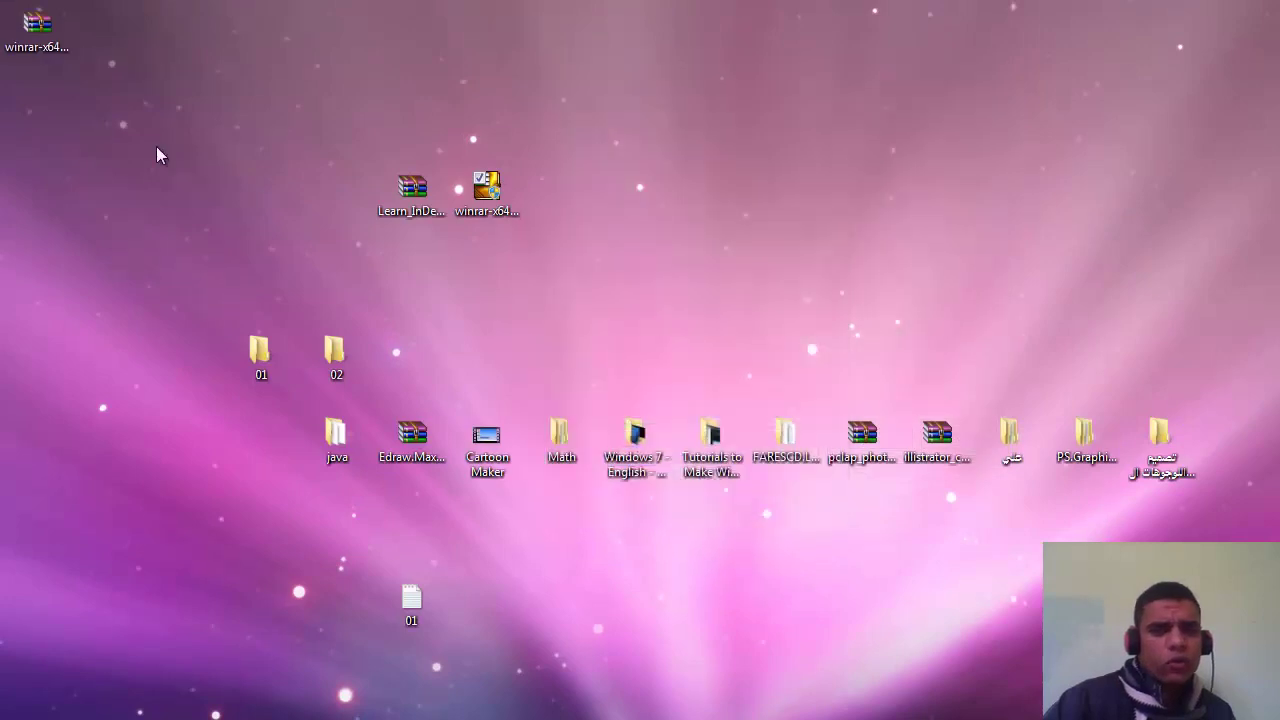
drag(46, 43, 597, 192)
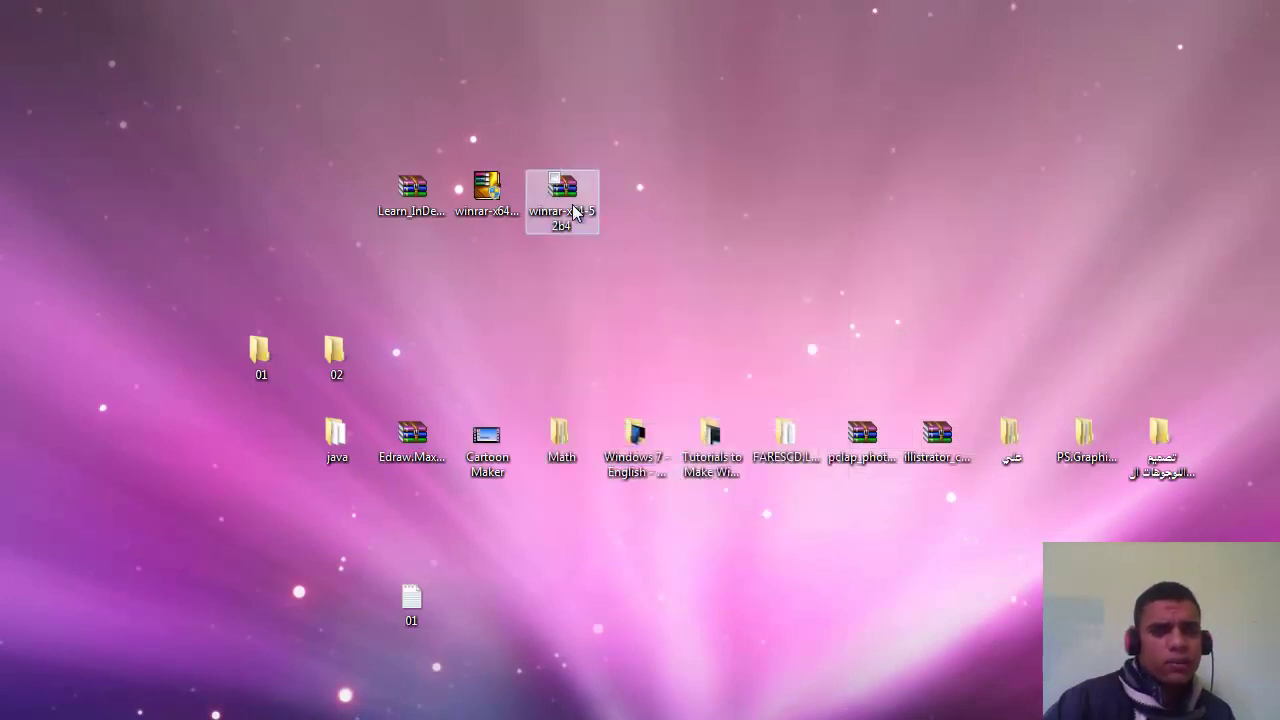
Check the file properties of the winrar-x64-52b4 archive and of the original installer to compare their sizes.
right_click(575, 203)
click(634, 607)
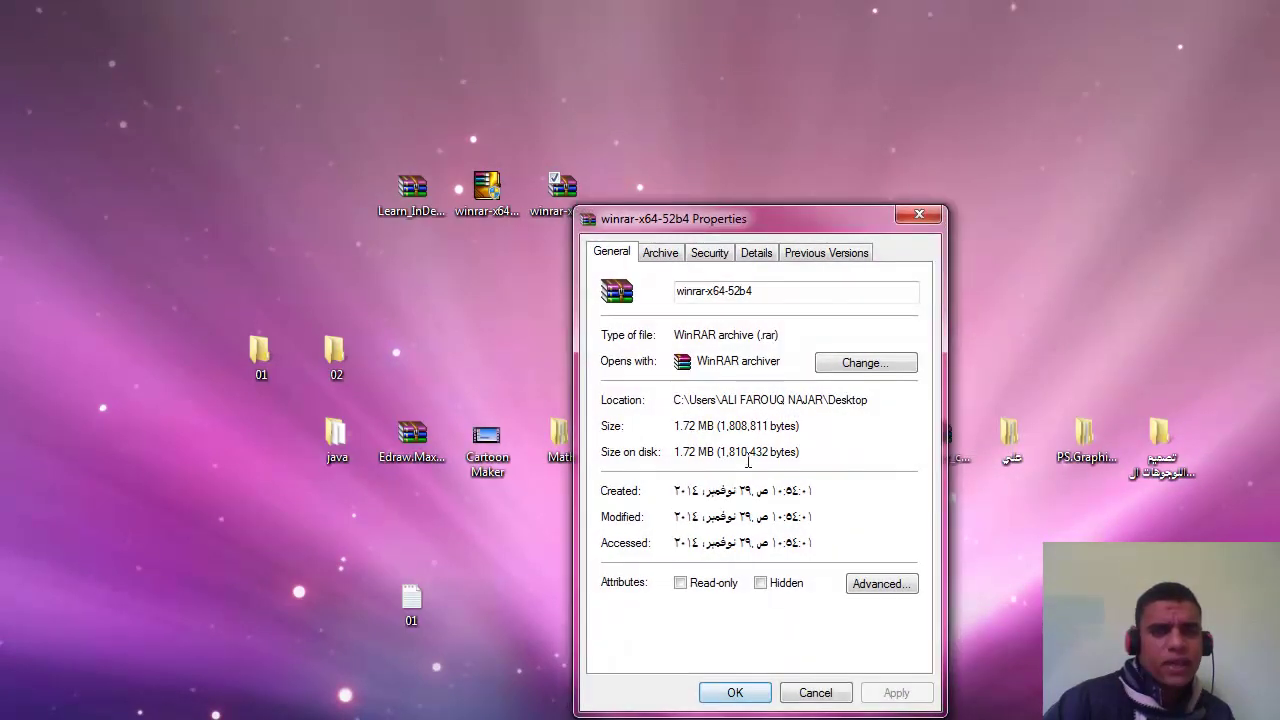
click(730, 678)
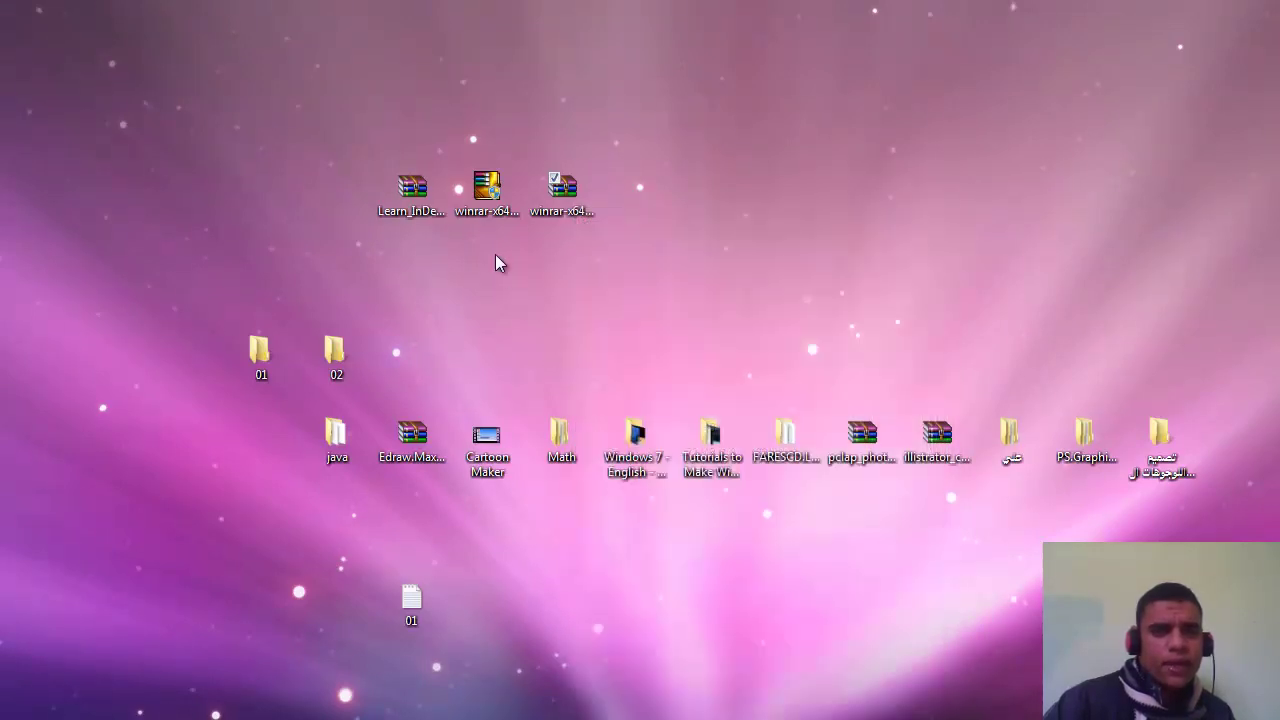
right_click(482, 200)
click(540, 717)
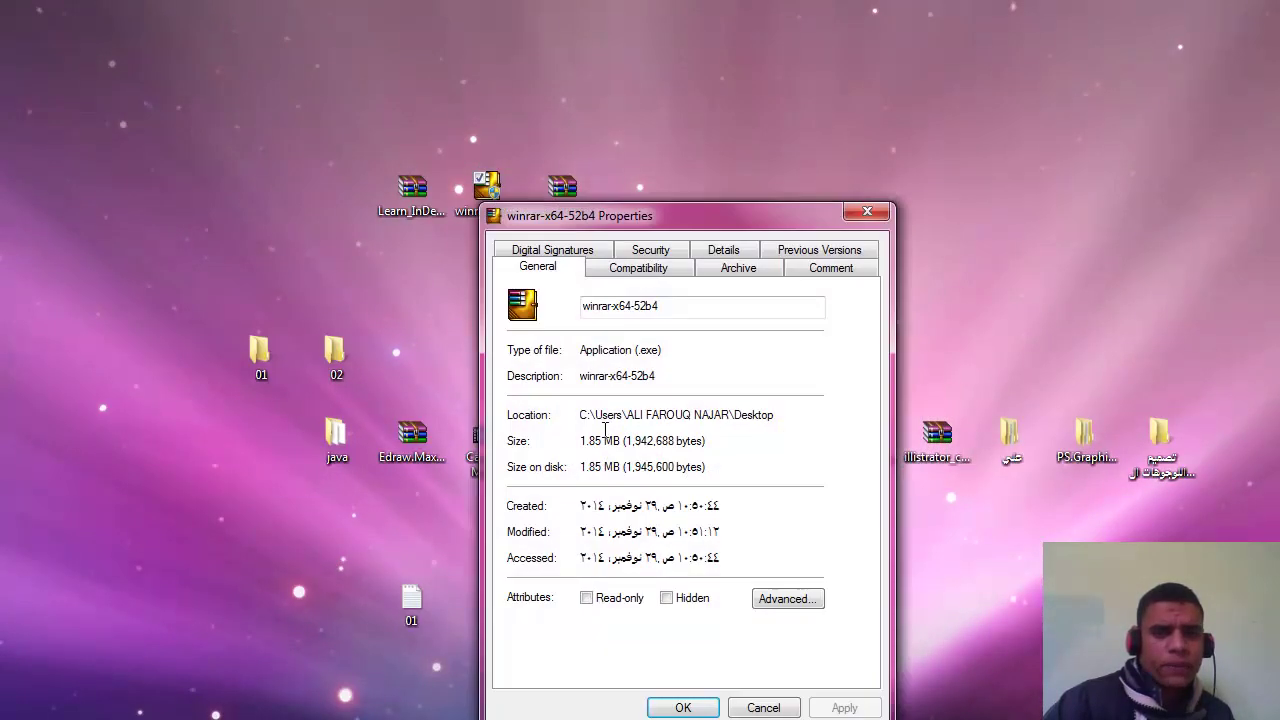
click(680, 707)
right_click(643, 247)
click(711, 302)
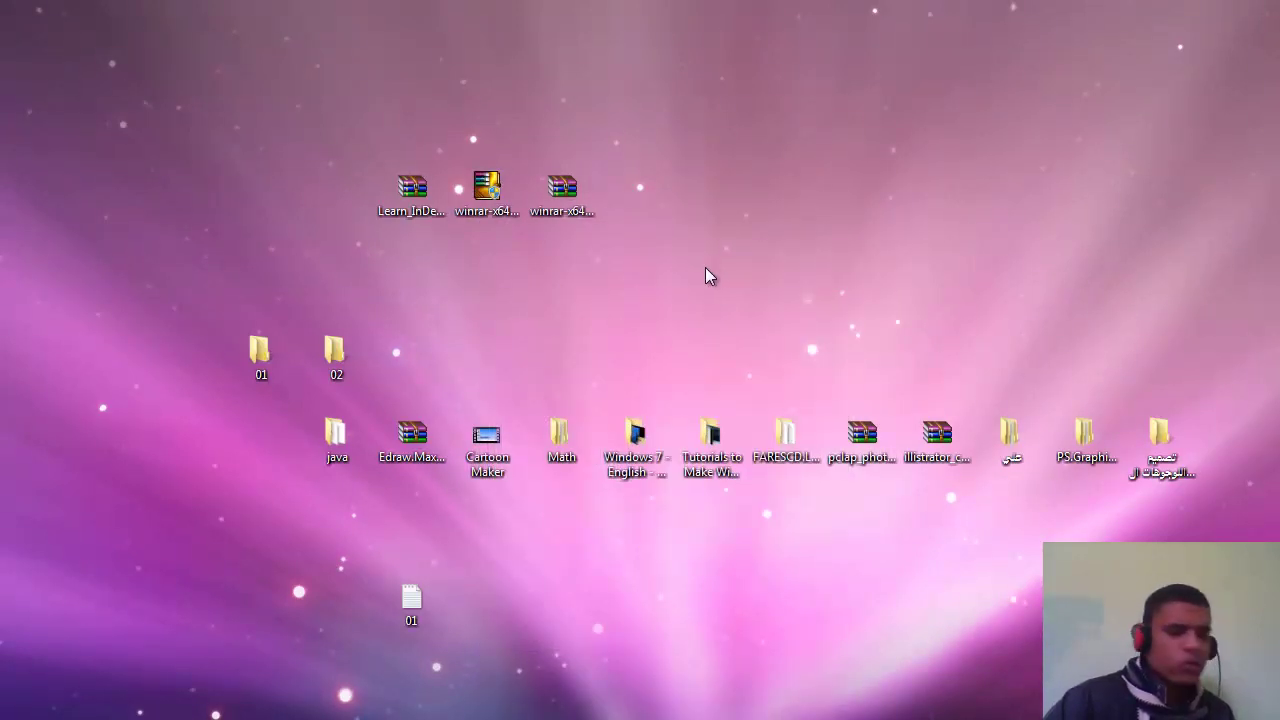
Permanently delete the winrar-x64-52b4 RAR archive from the desktop and refresh the desktop.
click(488, 208)
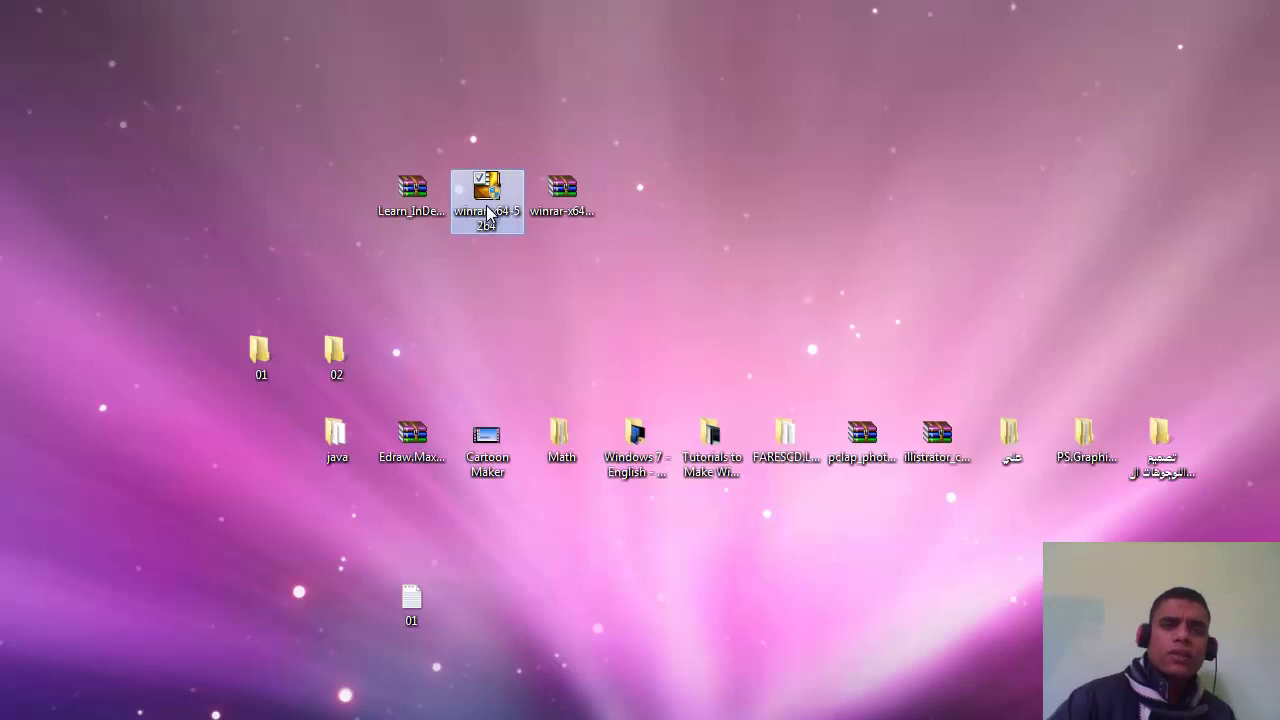
click(572, 220)
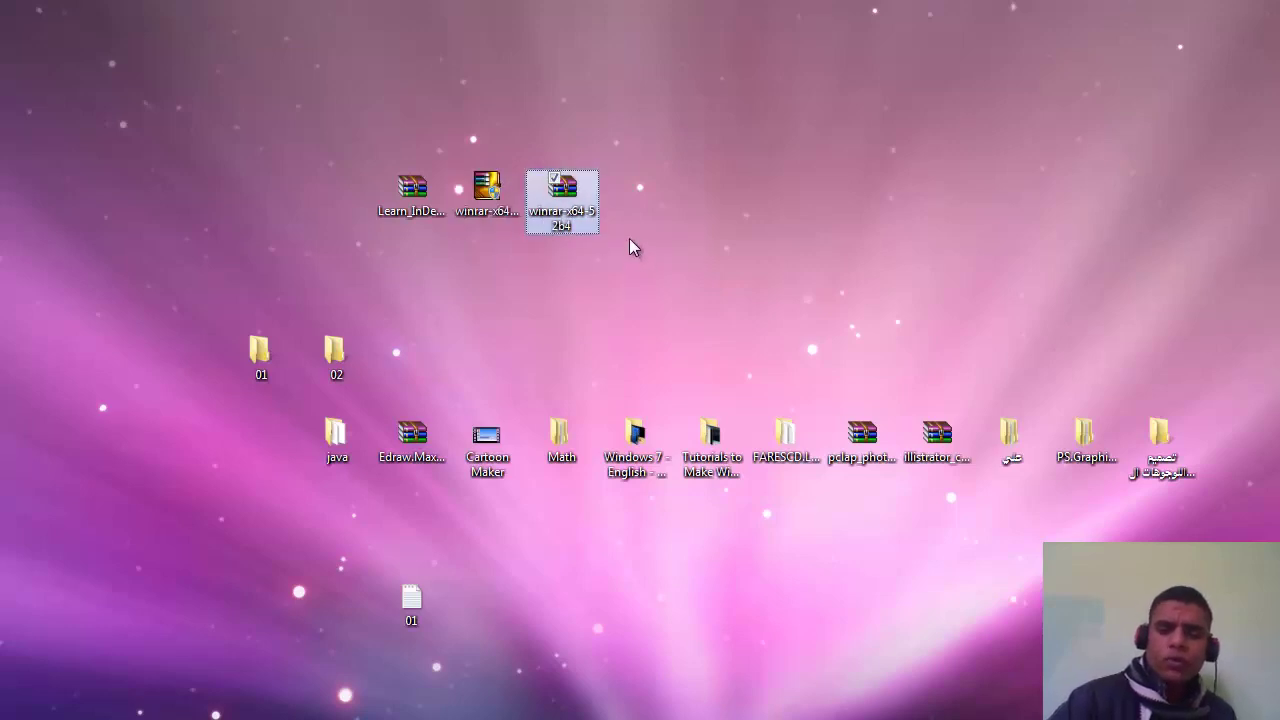
key(shift+Delete)
key(Return)
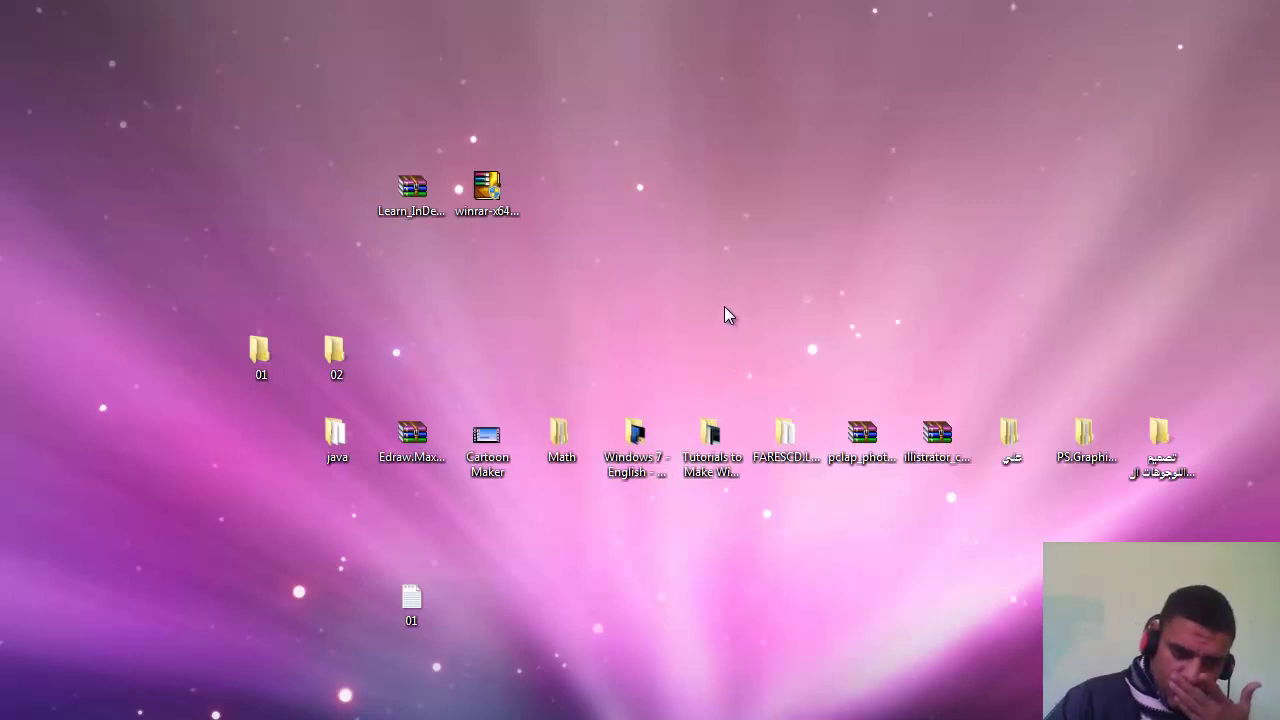
right_click(659, 139)
click(700, 202)
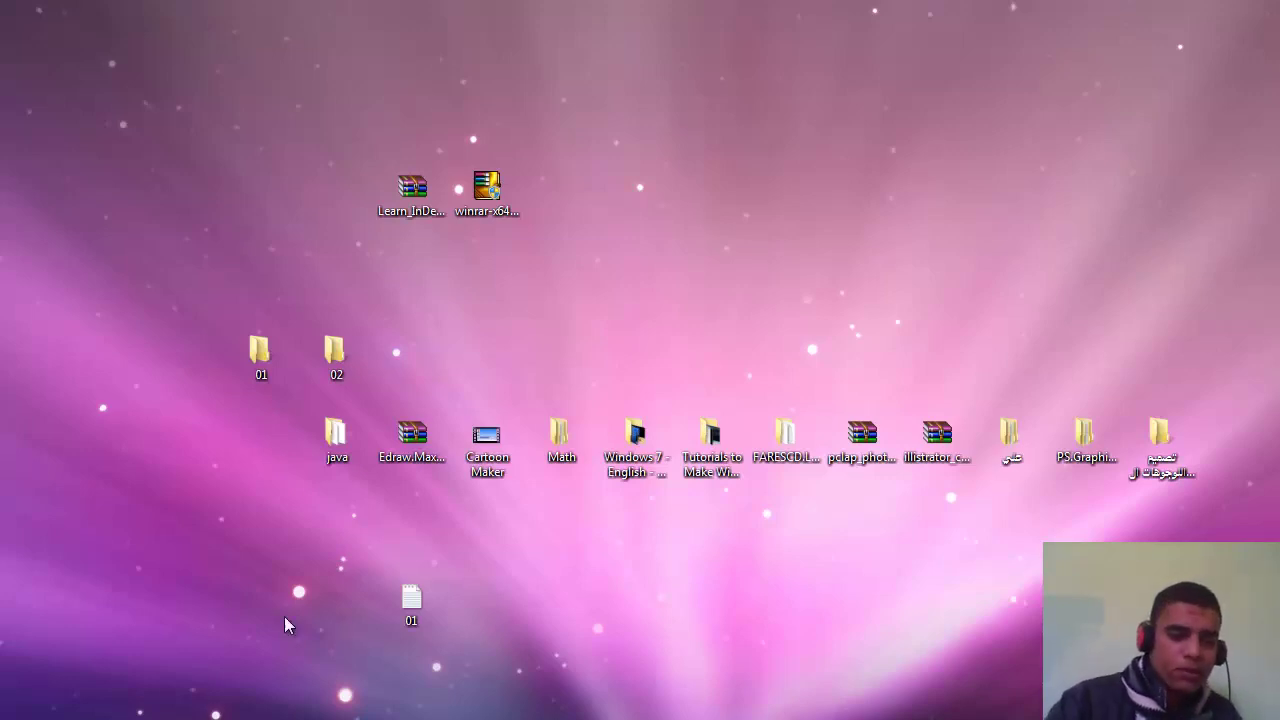
Open Local Disk (C:) and look through the contents of its Program Files folder.
key(super)
click(264, 502)
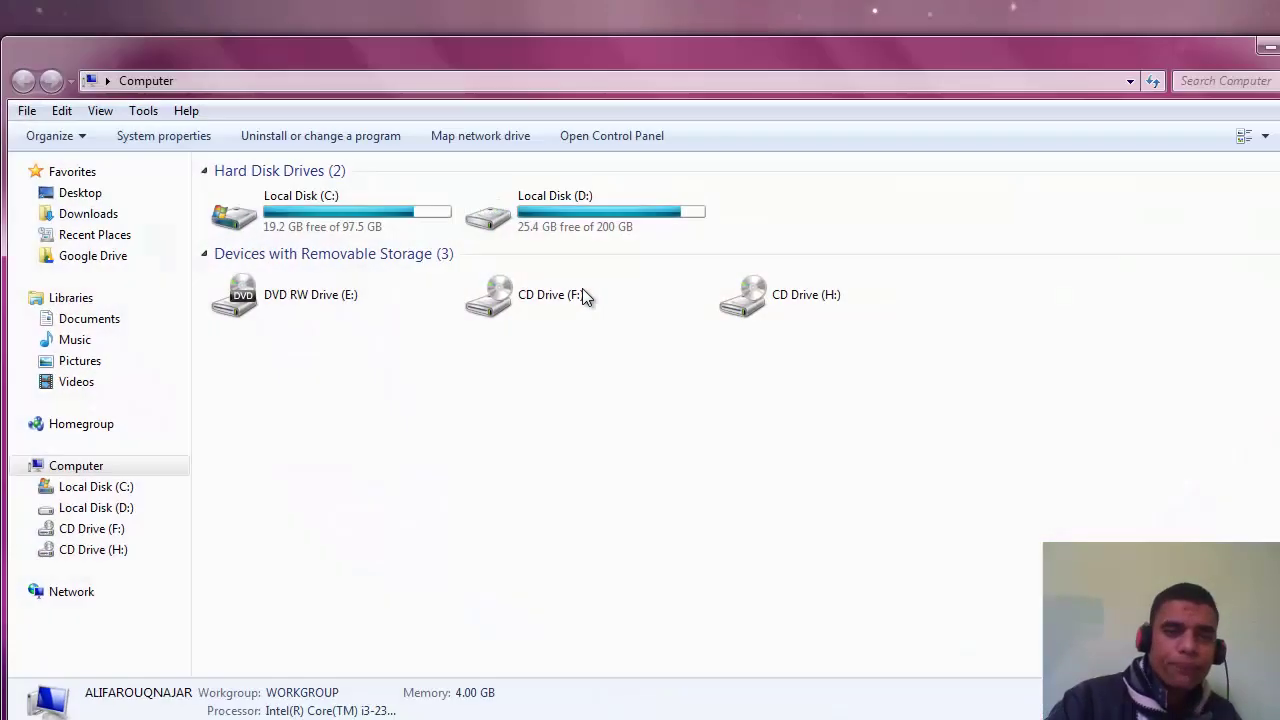
click(105, 489)
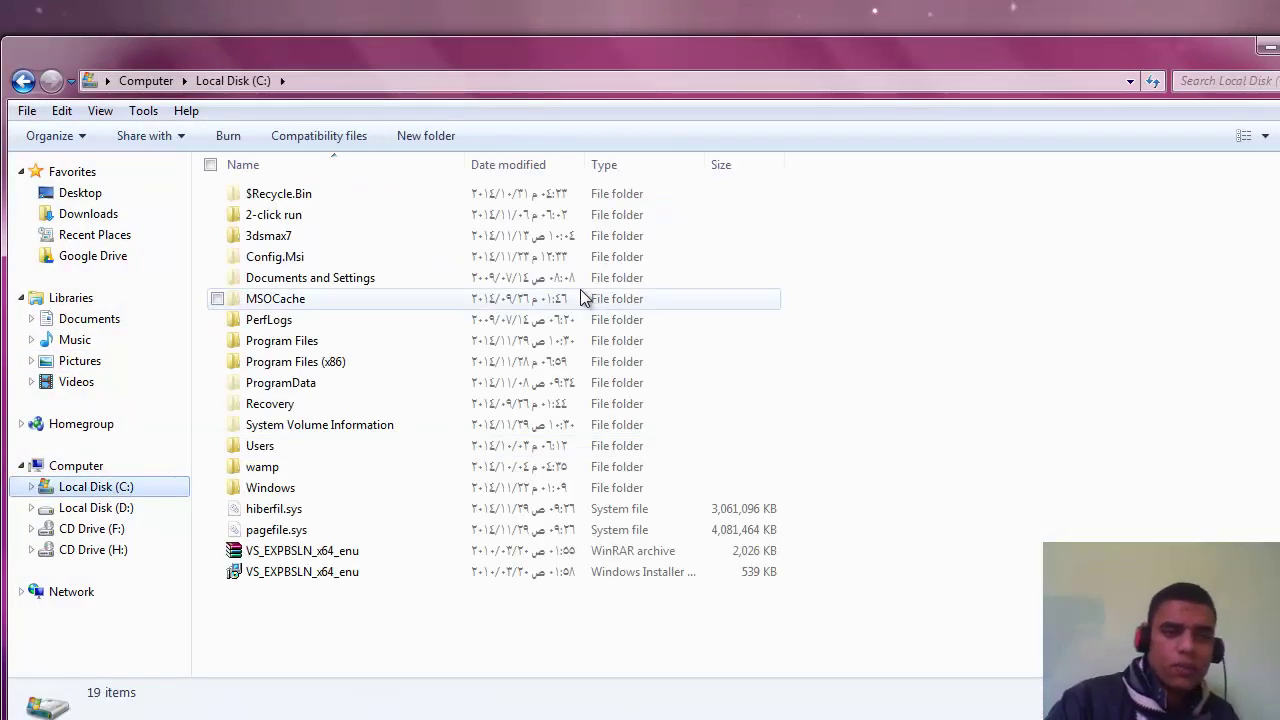
double_click(325, 362)
click(23, 80)
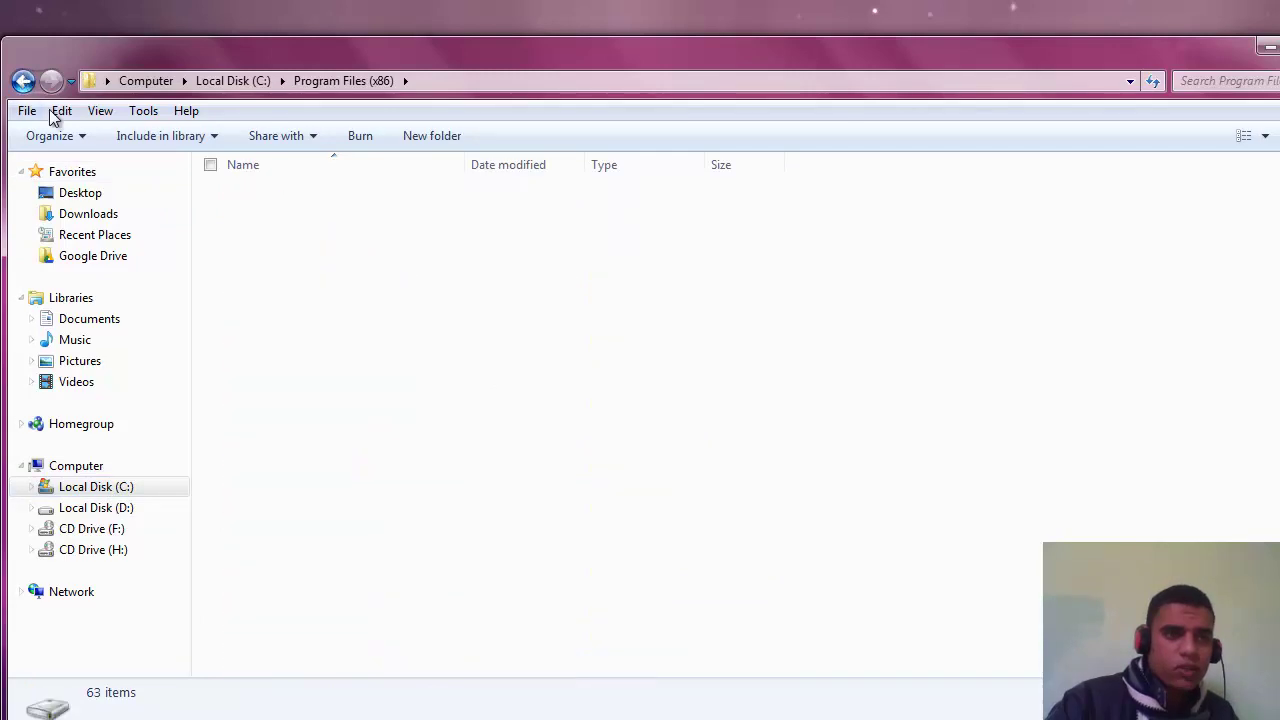
double_click(288, 341)
scroll(335, 586, down, 3)
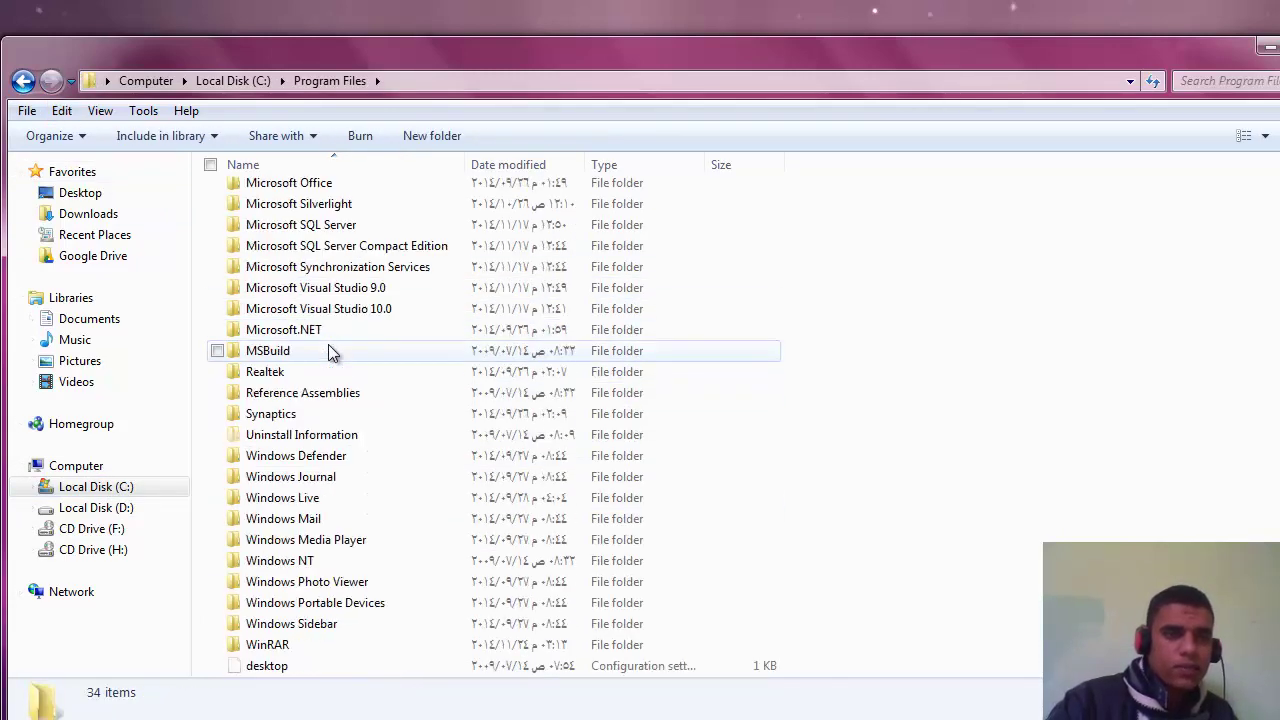
scroll(330, 350, up, 3)
click(23, 80)
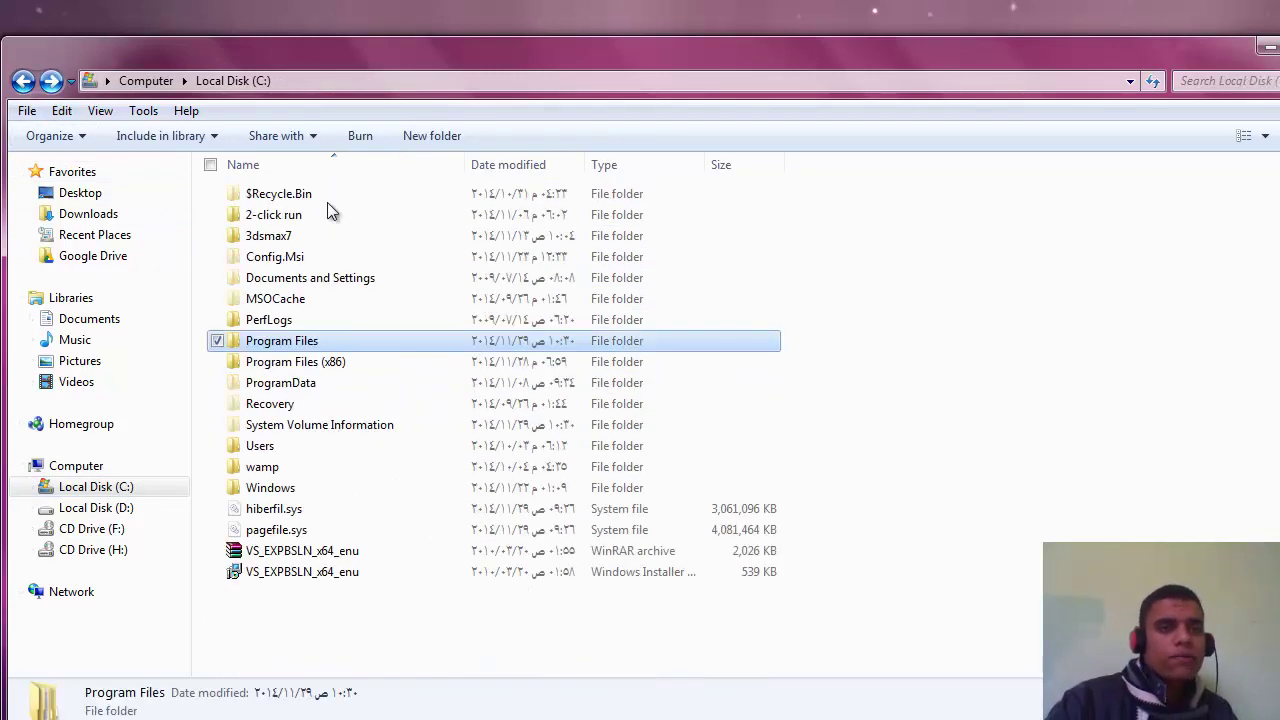
Open the 4kvideodownloader folder inside Program Files (x86)\4KDownload and look through its program files.
click(320, 366)
double_click(320, 366)
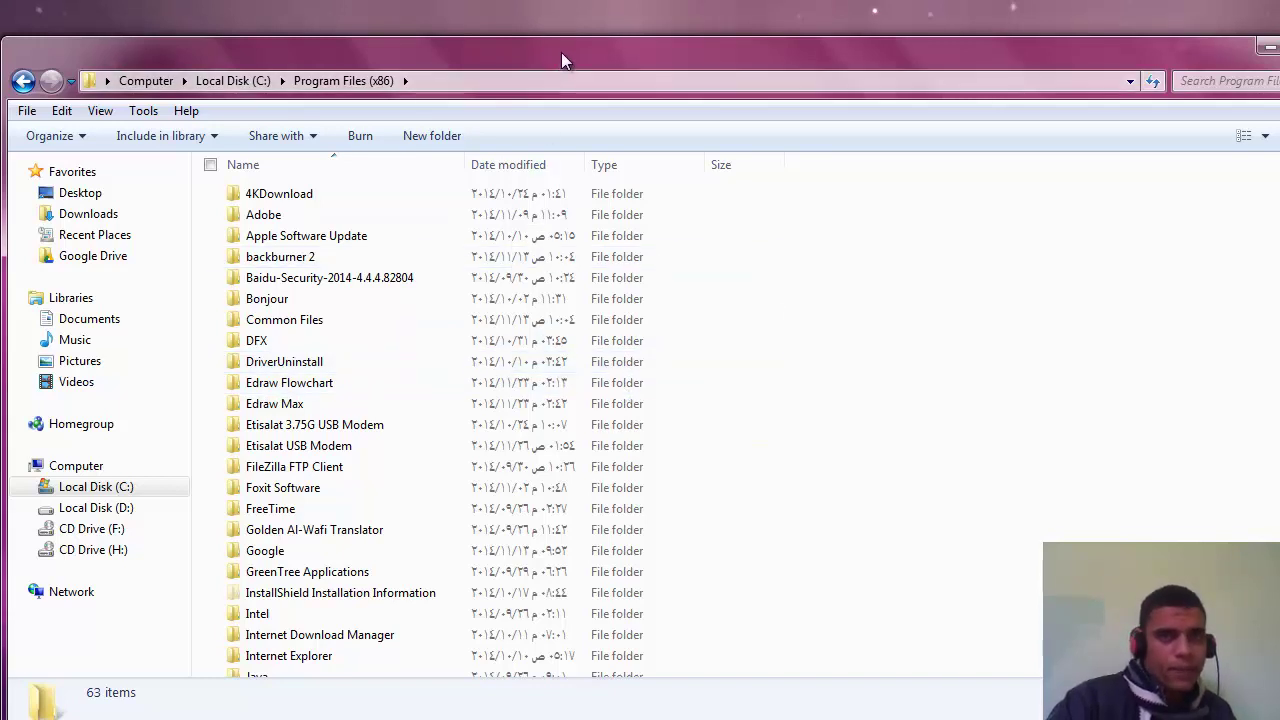
drag(561, 52, 555, 18)
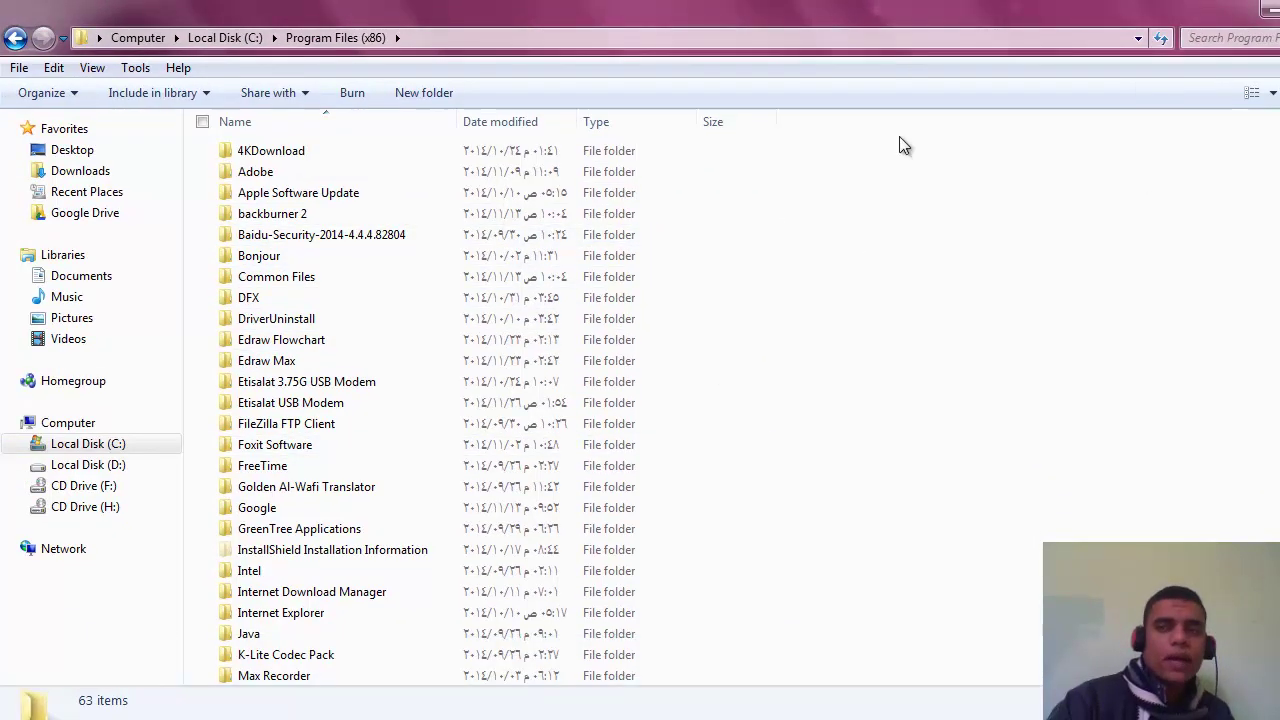
double_click(275, 155)
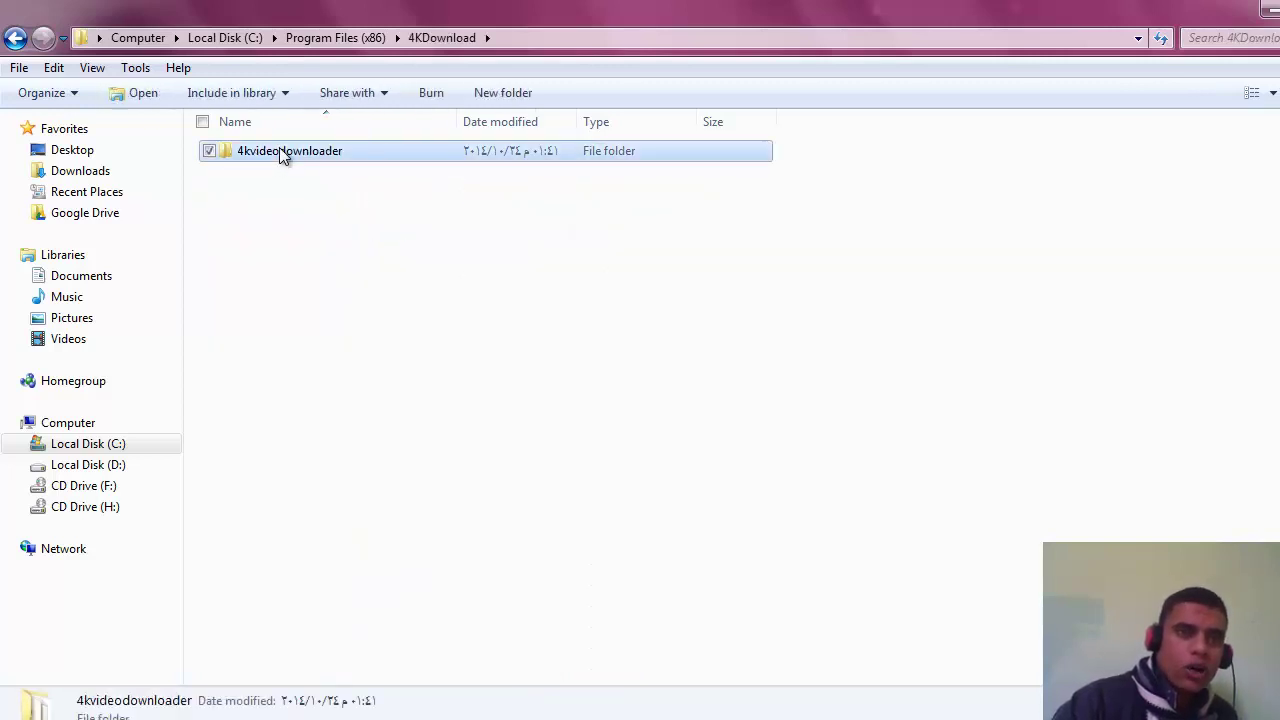
double_click(280, 151)
scroll(303, 318, down, 1)
scroll(303, 318, down, 1)
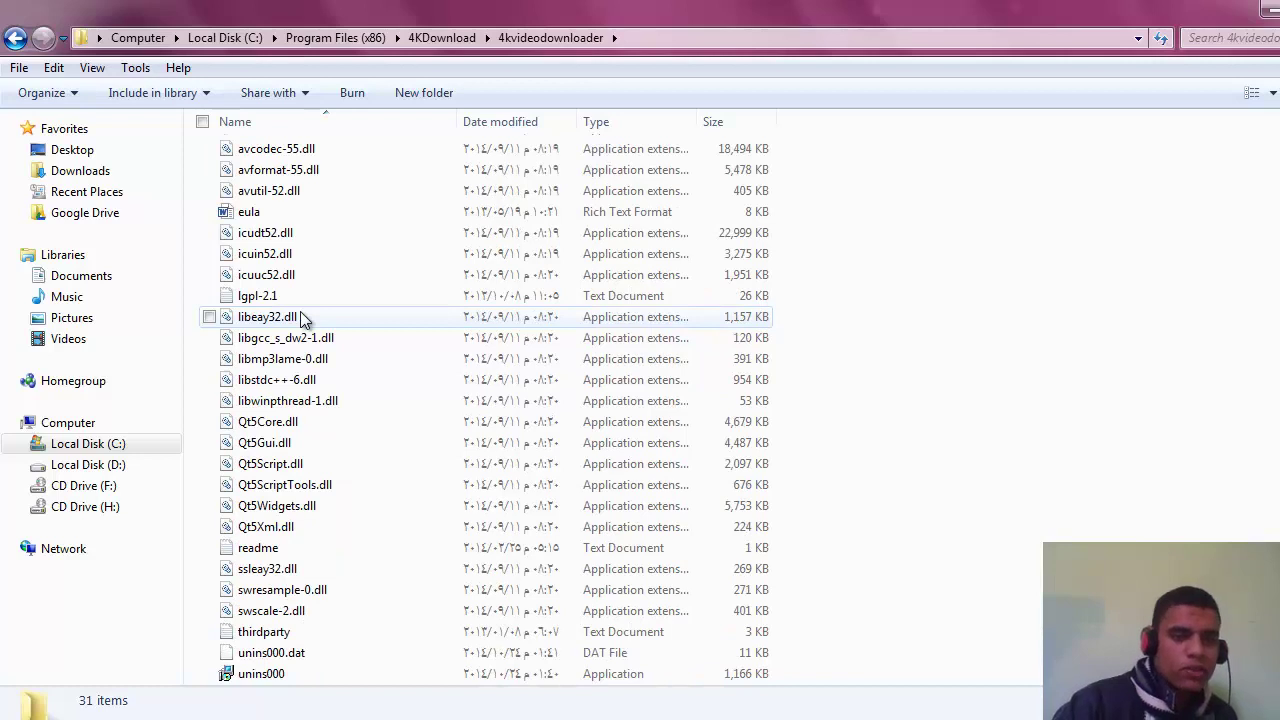
scroll(303, 318, up, 2)
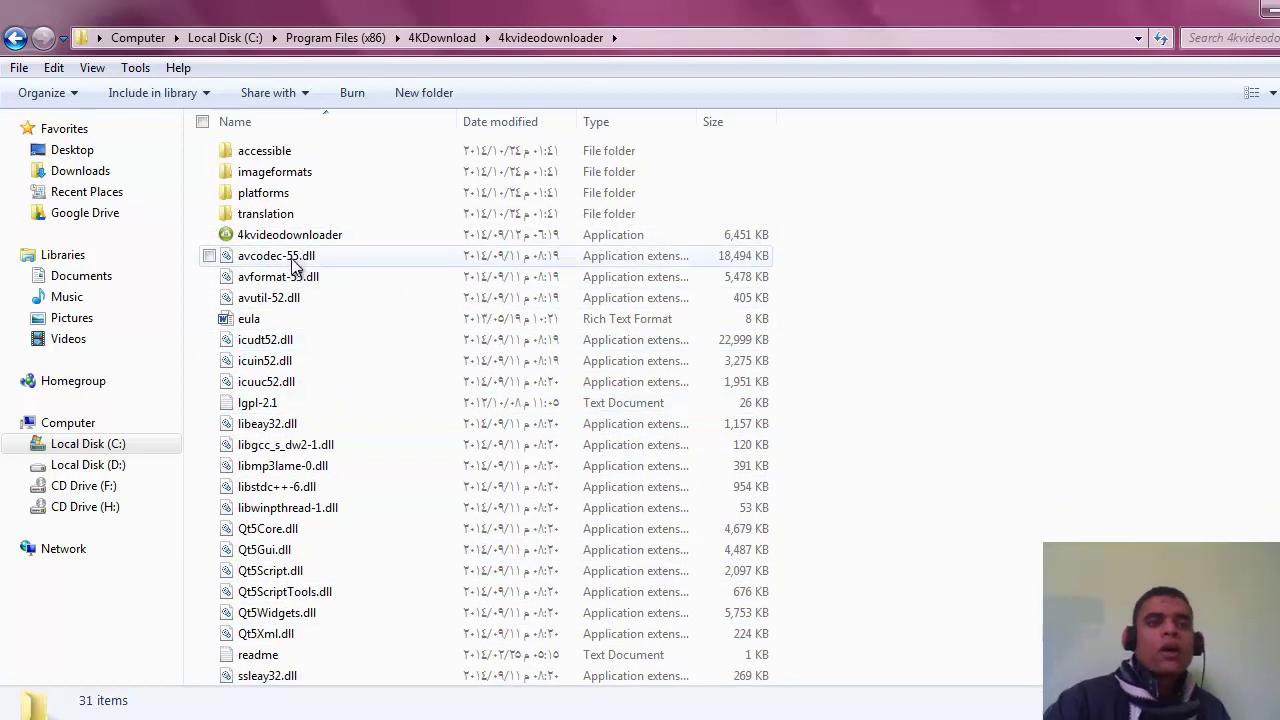
Run the 4kvideodownloader application as administrator and close its window after viewing it.
mouse_move(296, 258)
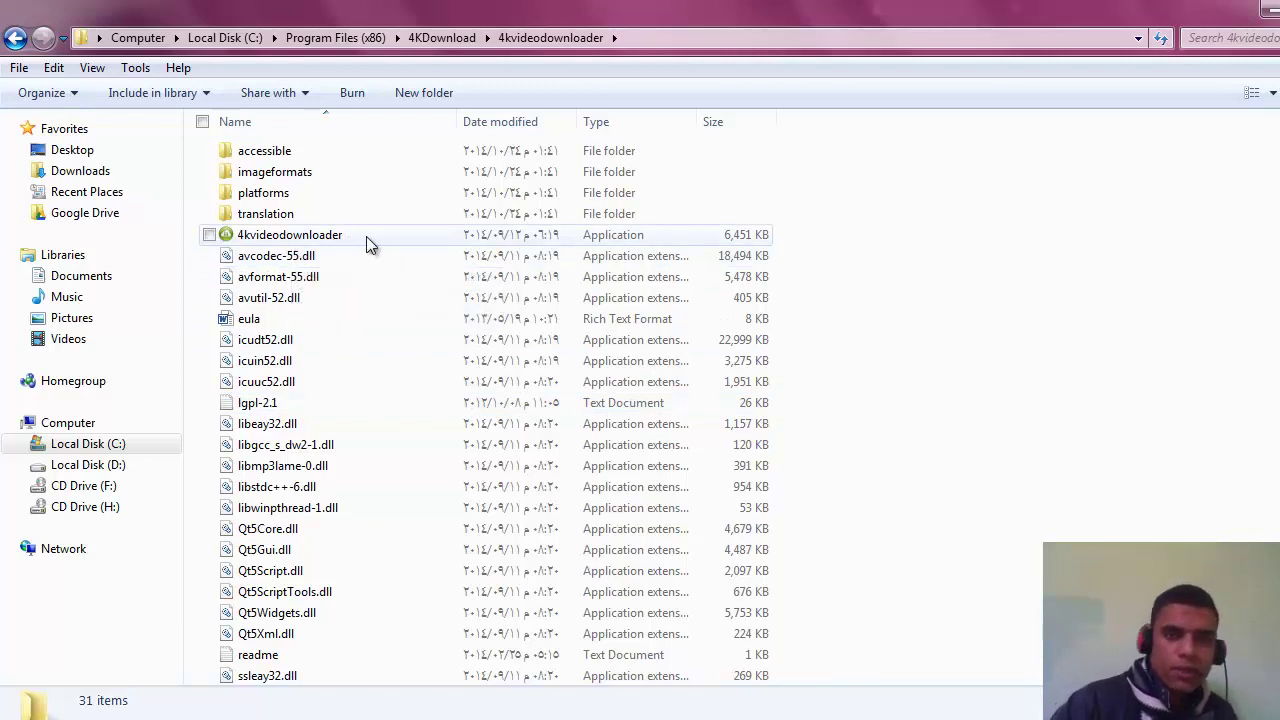
click(282, 238)
right_click(282, 238)
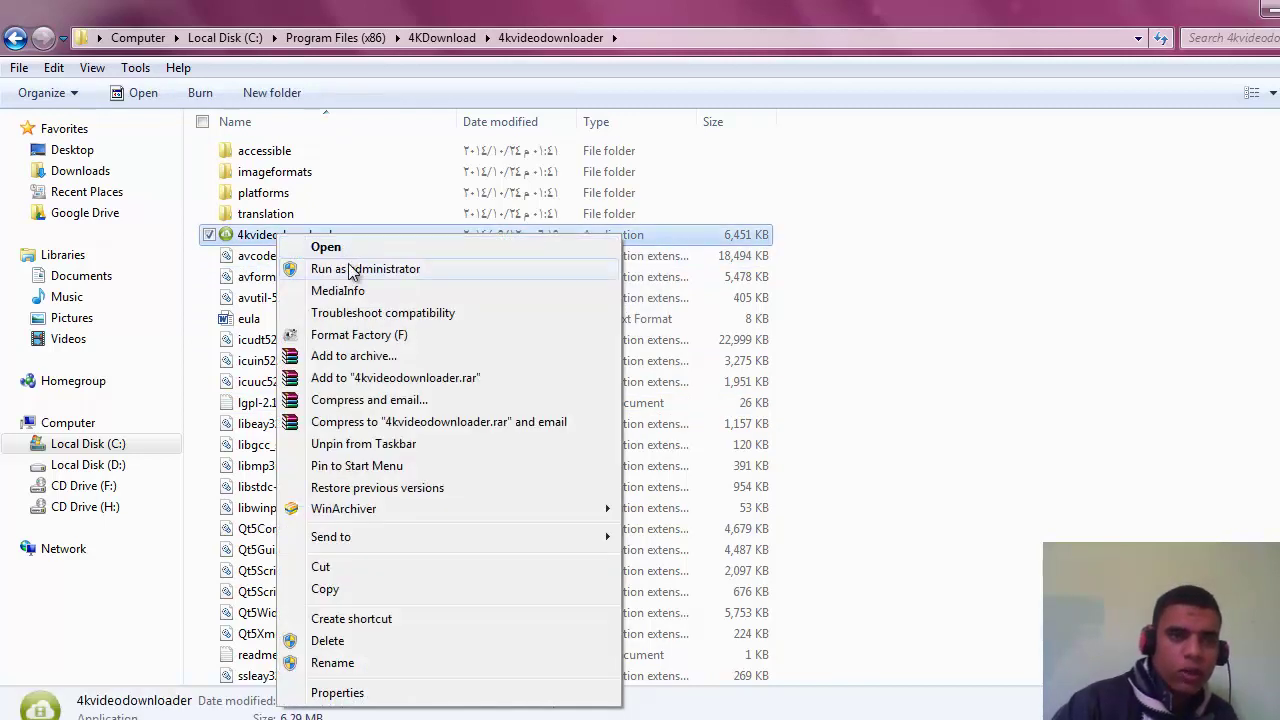
click(352, 270)
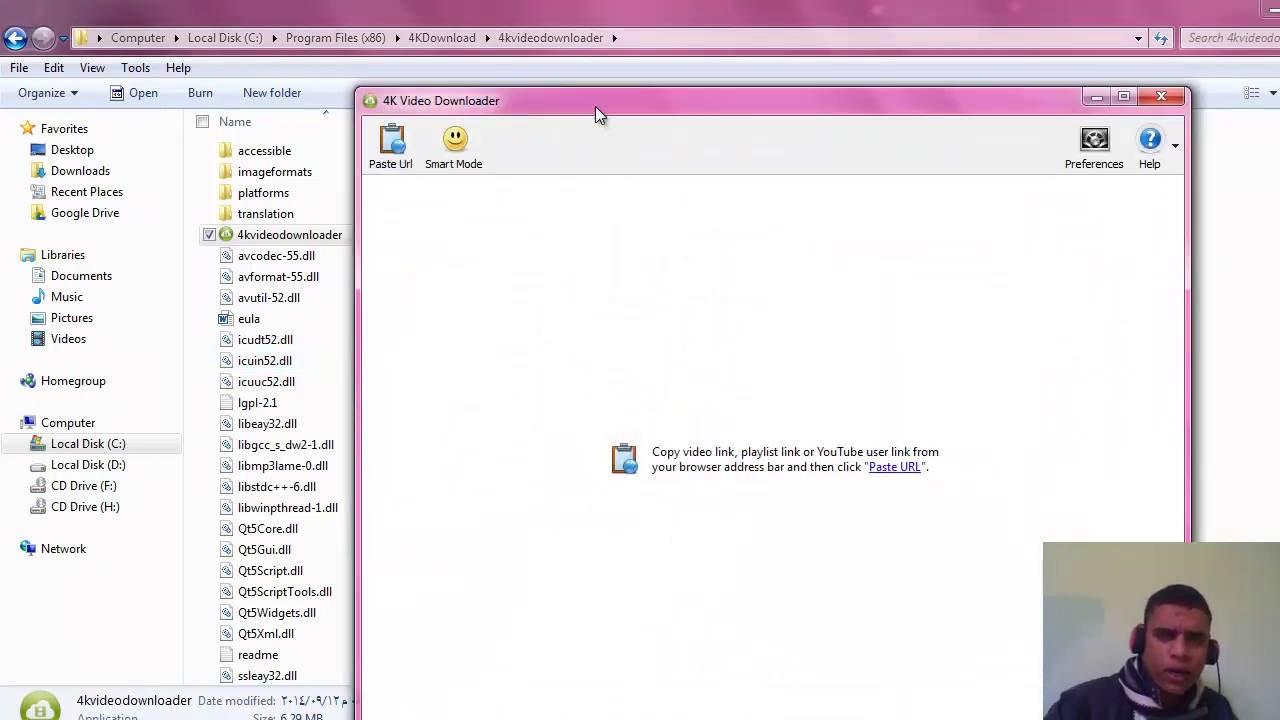
drag(595, 106, 521, 73)
click(1087, 65)
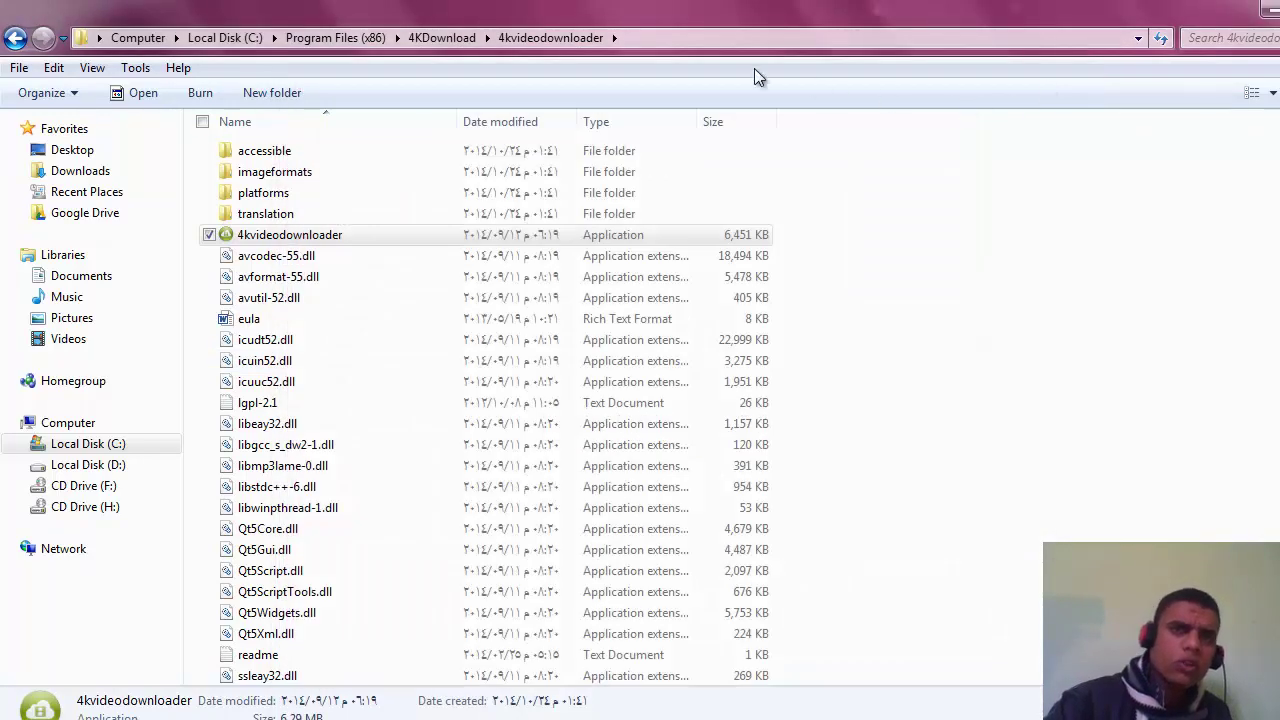
Return to the 4KDownload folder and copy the 4kvideodownloader folder.
click(444, 40)
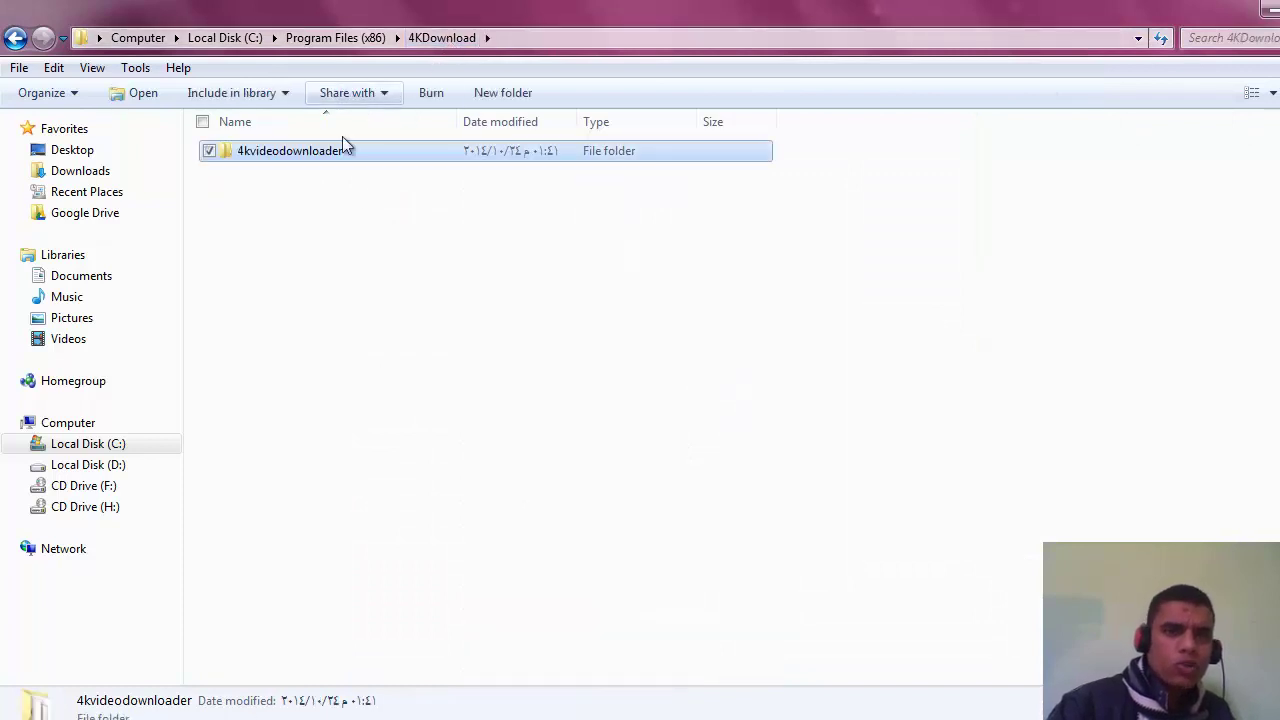
right_click(326, 153)
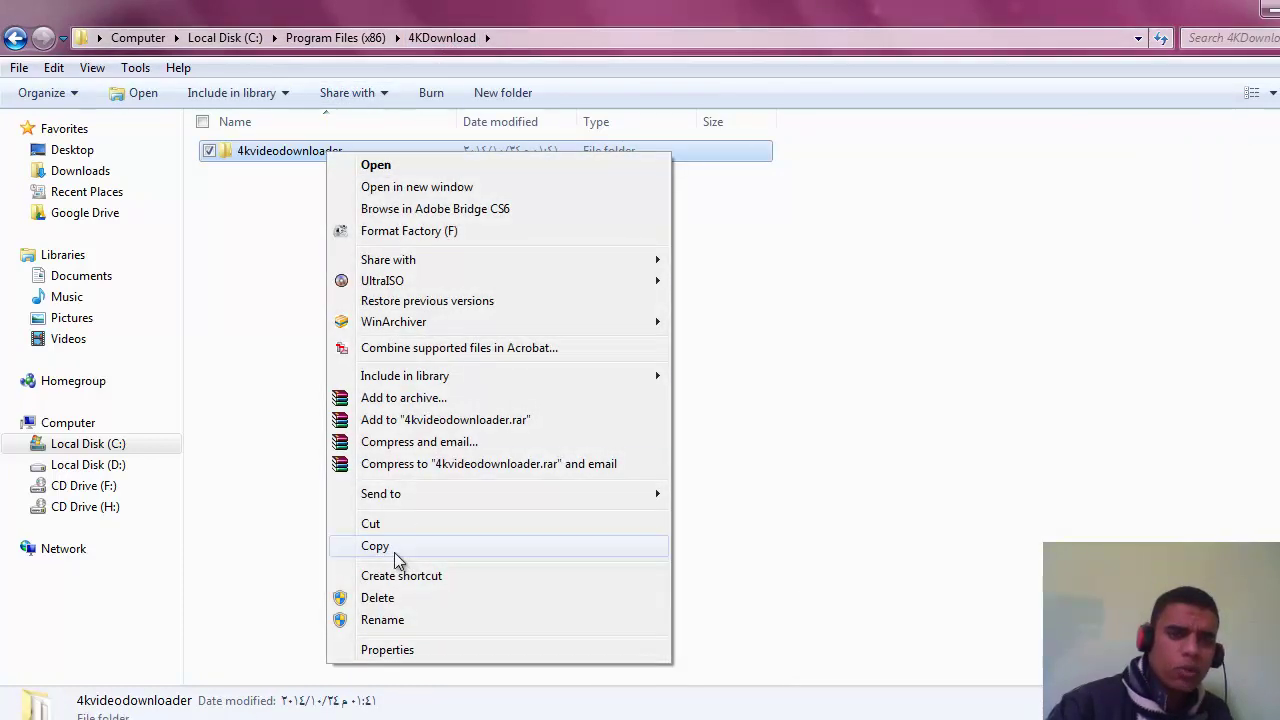
click(397, 547)
click(274, 352)
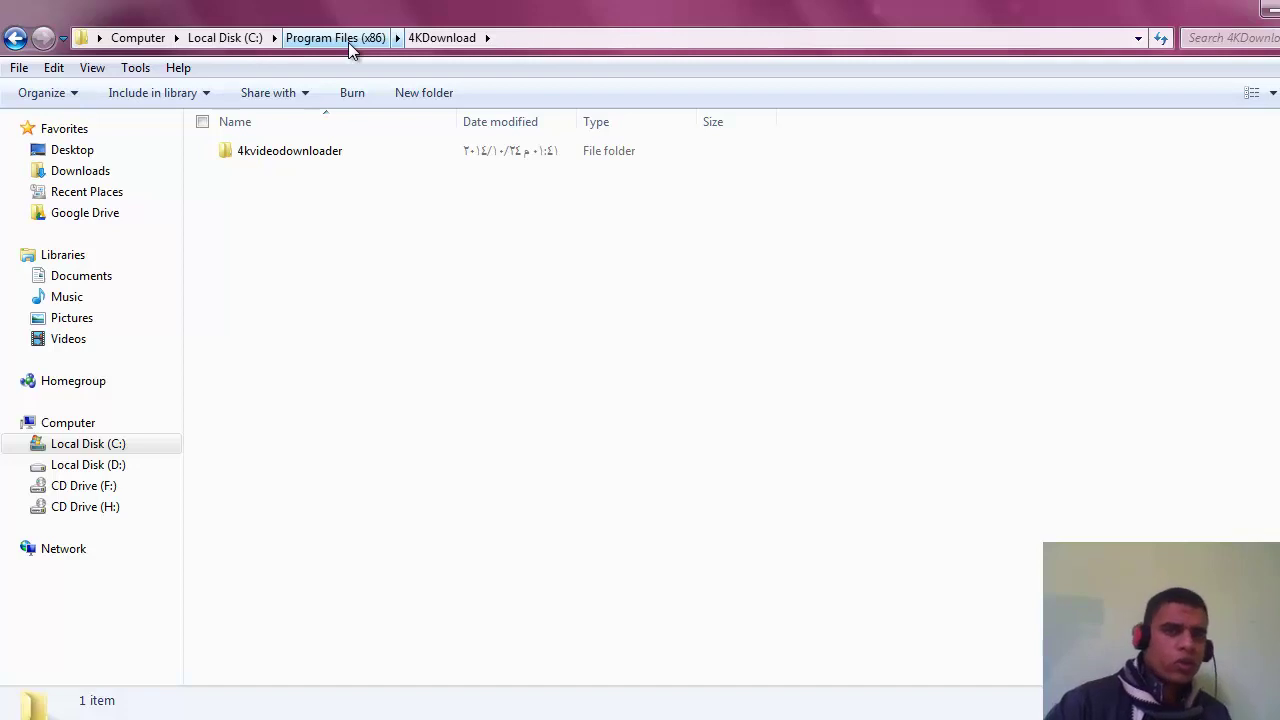
Examine the files of the FormatFactory folder inside Program Files (x86)\FreeTime and return to Program Files (x86).
click(336, 38)
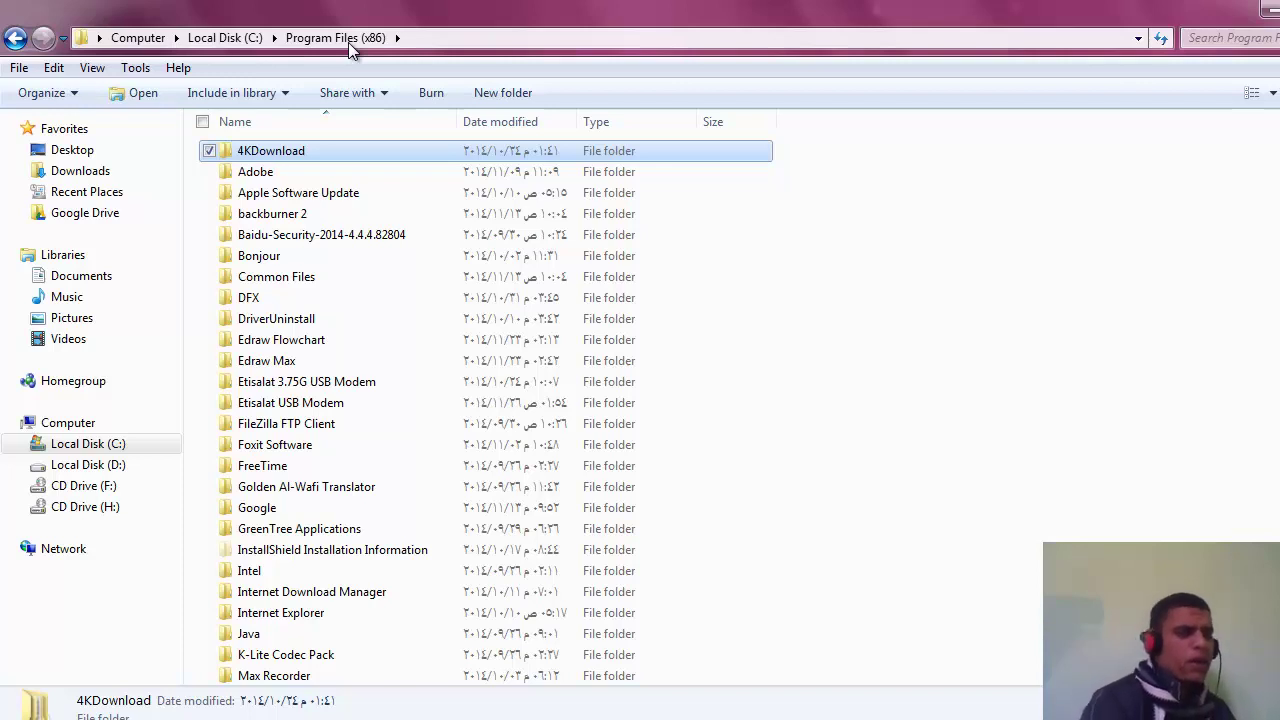
double_click(262, 469)
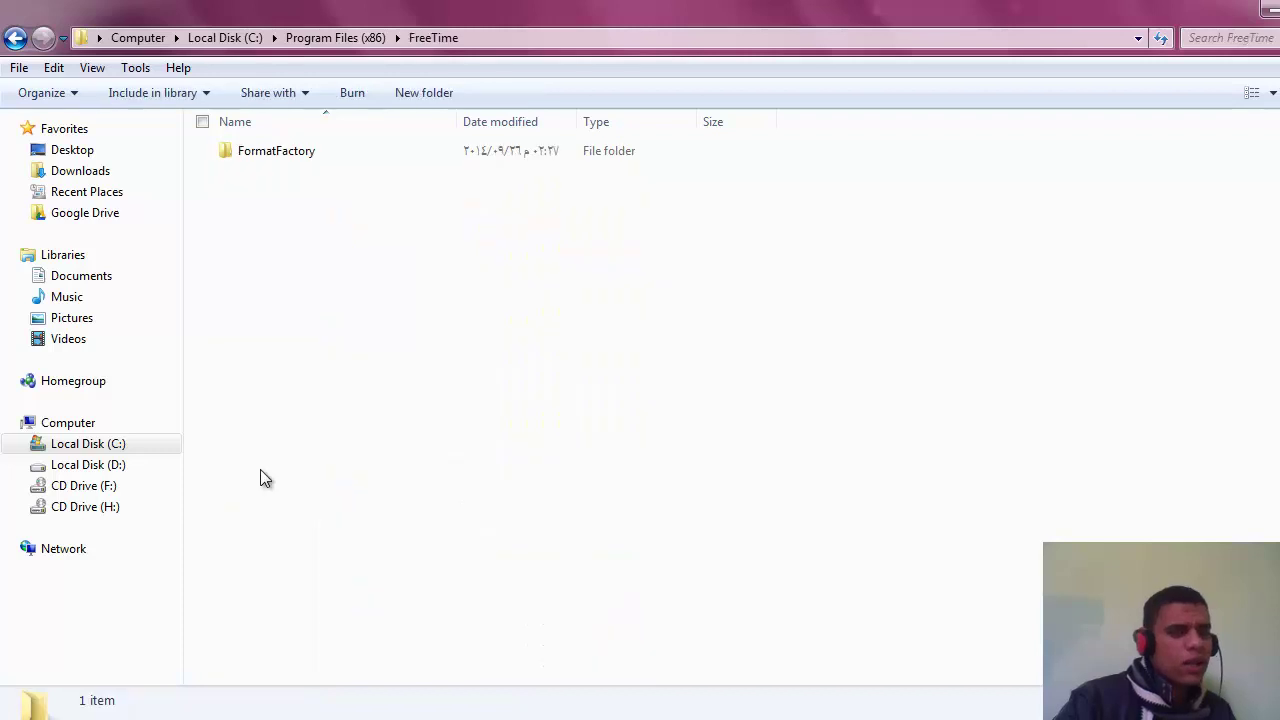
double_click(290, 151)
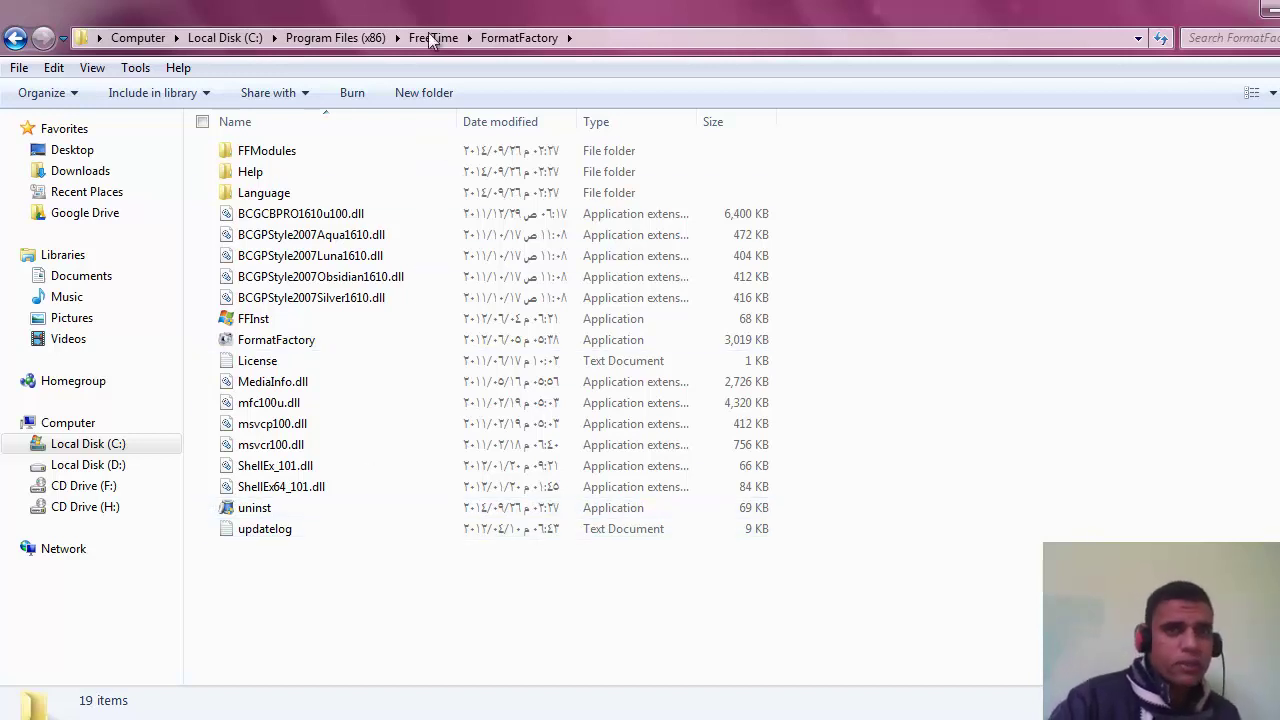
click(358, 38)
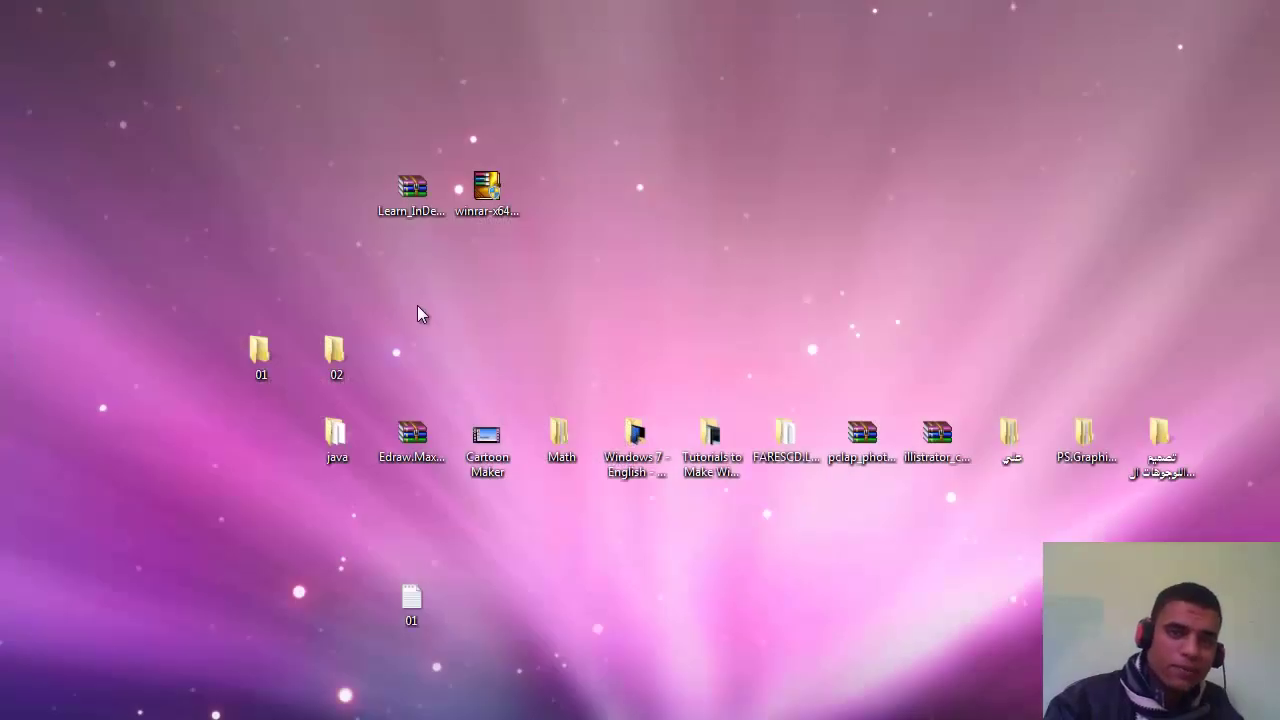
right_click(551, 284)
click(586, 306)
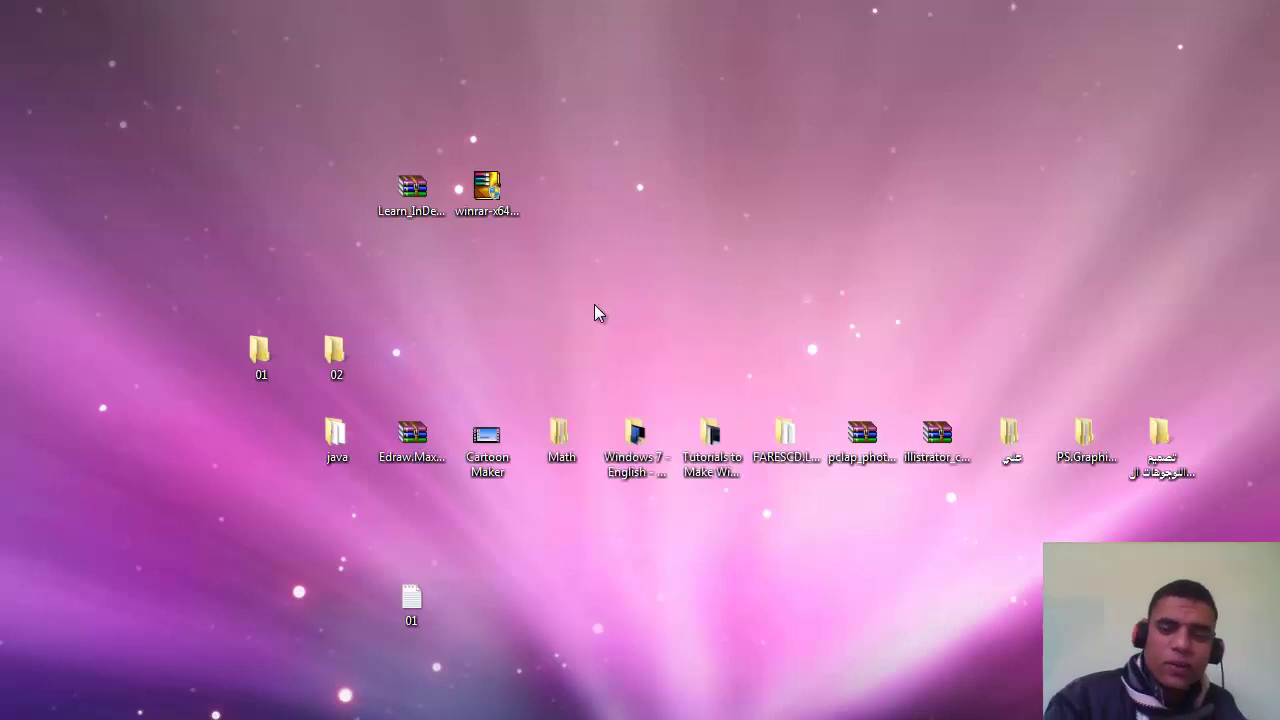